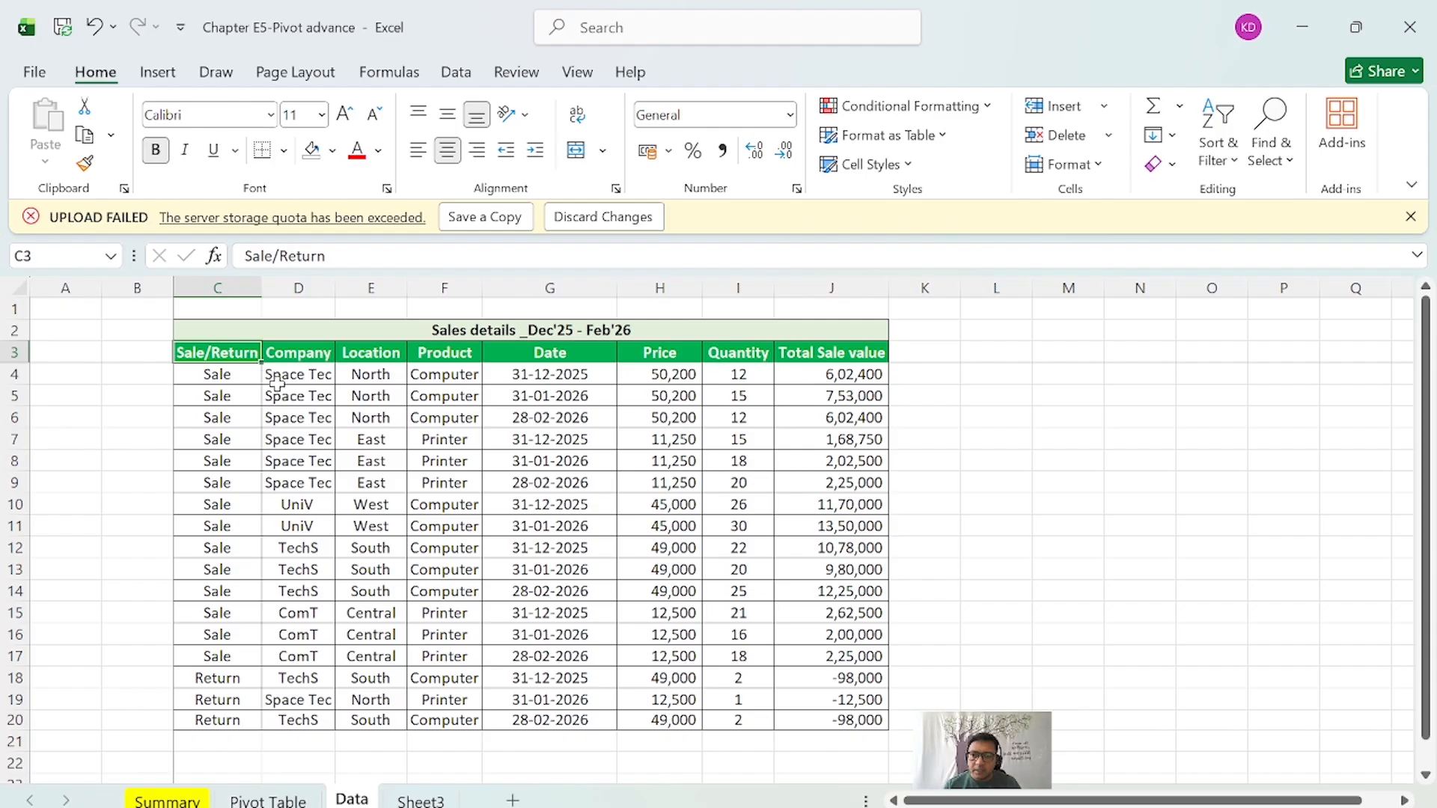
Insert a pivot table on a new worksheet from the sales data in C3:J20.
left_click_drag(213, 352, 796, 718)
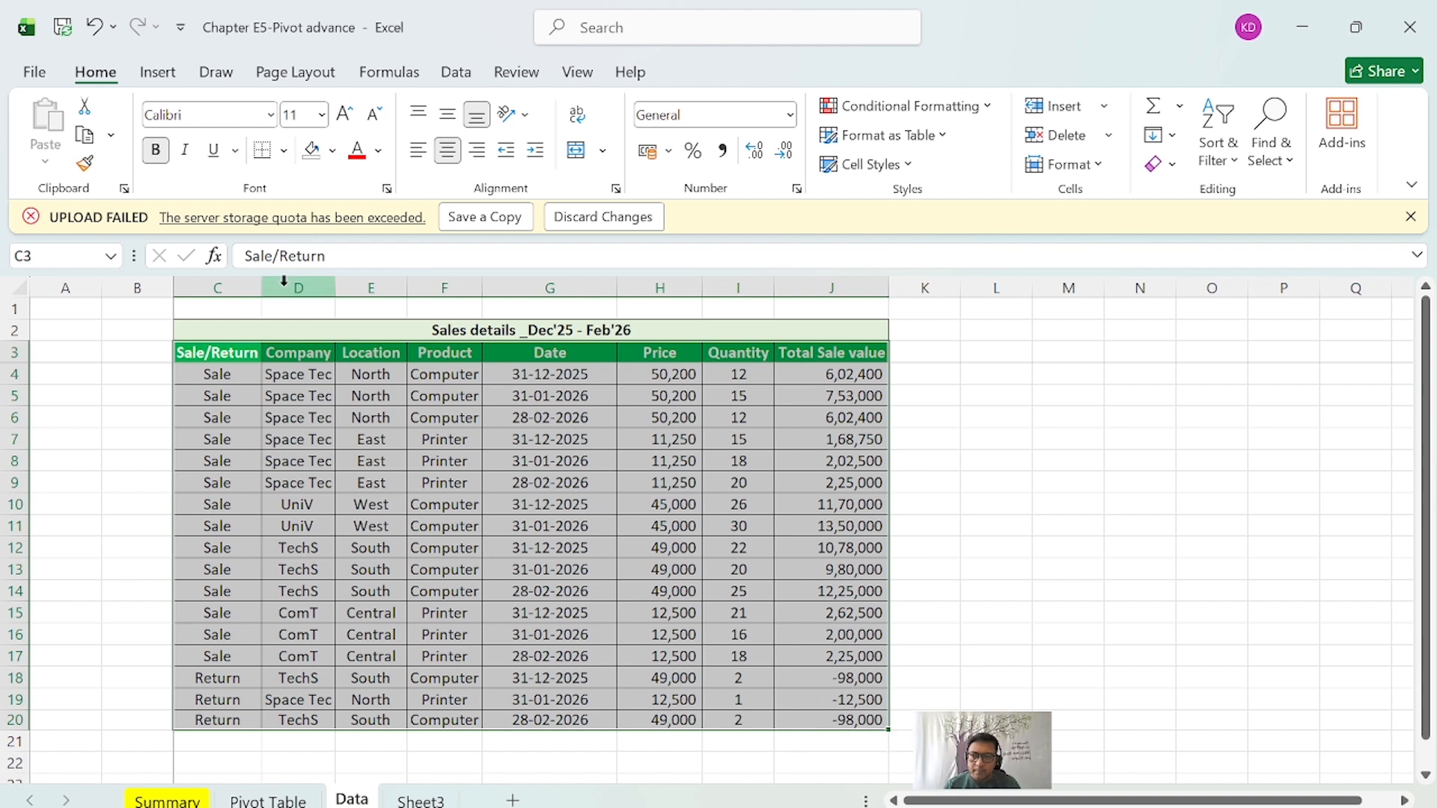
left_click(155, 72)
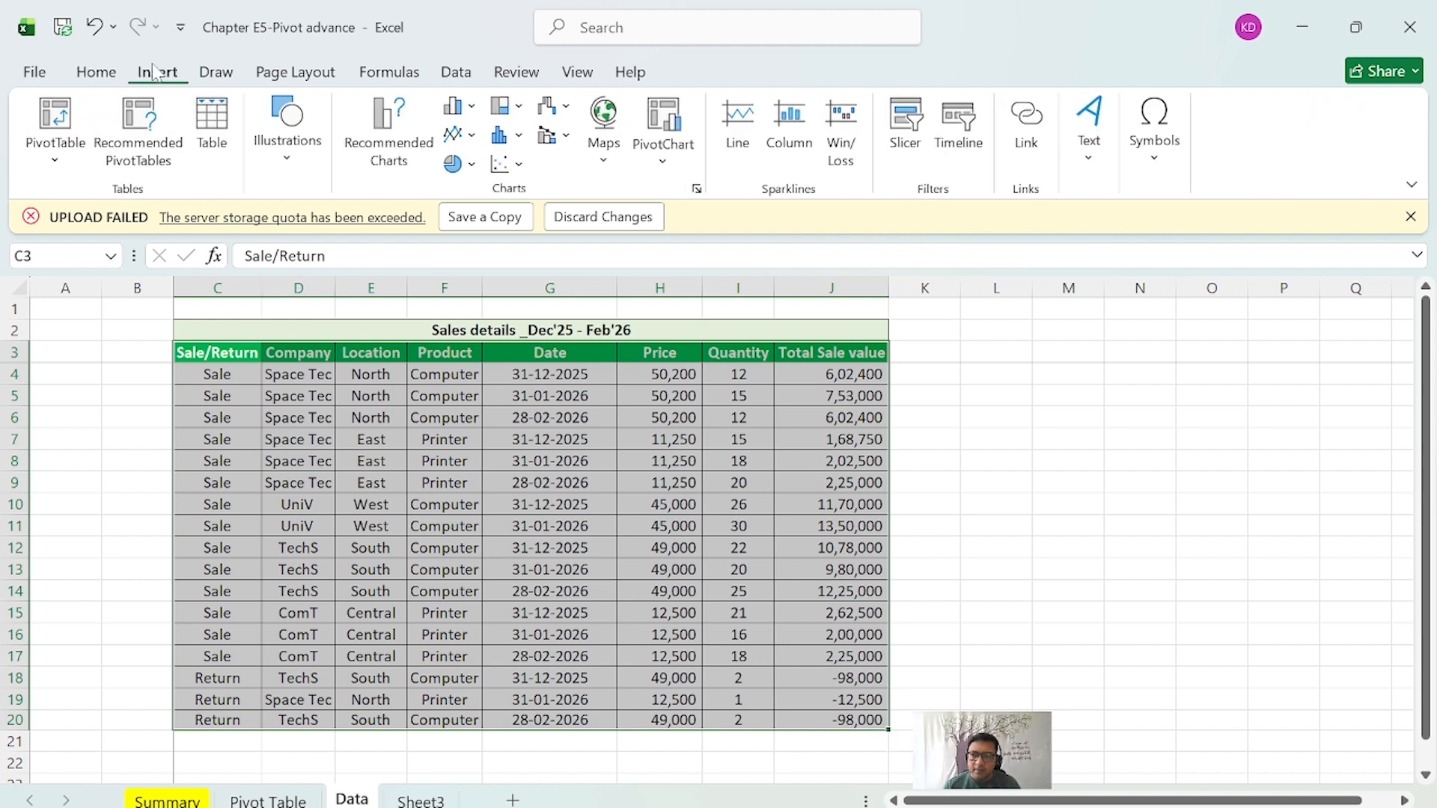
left_click(54, 116)
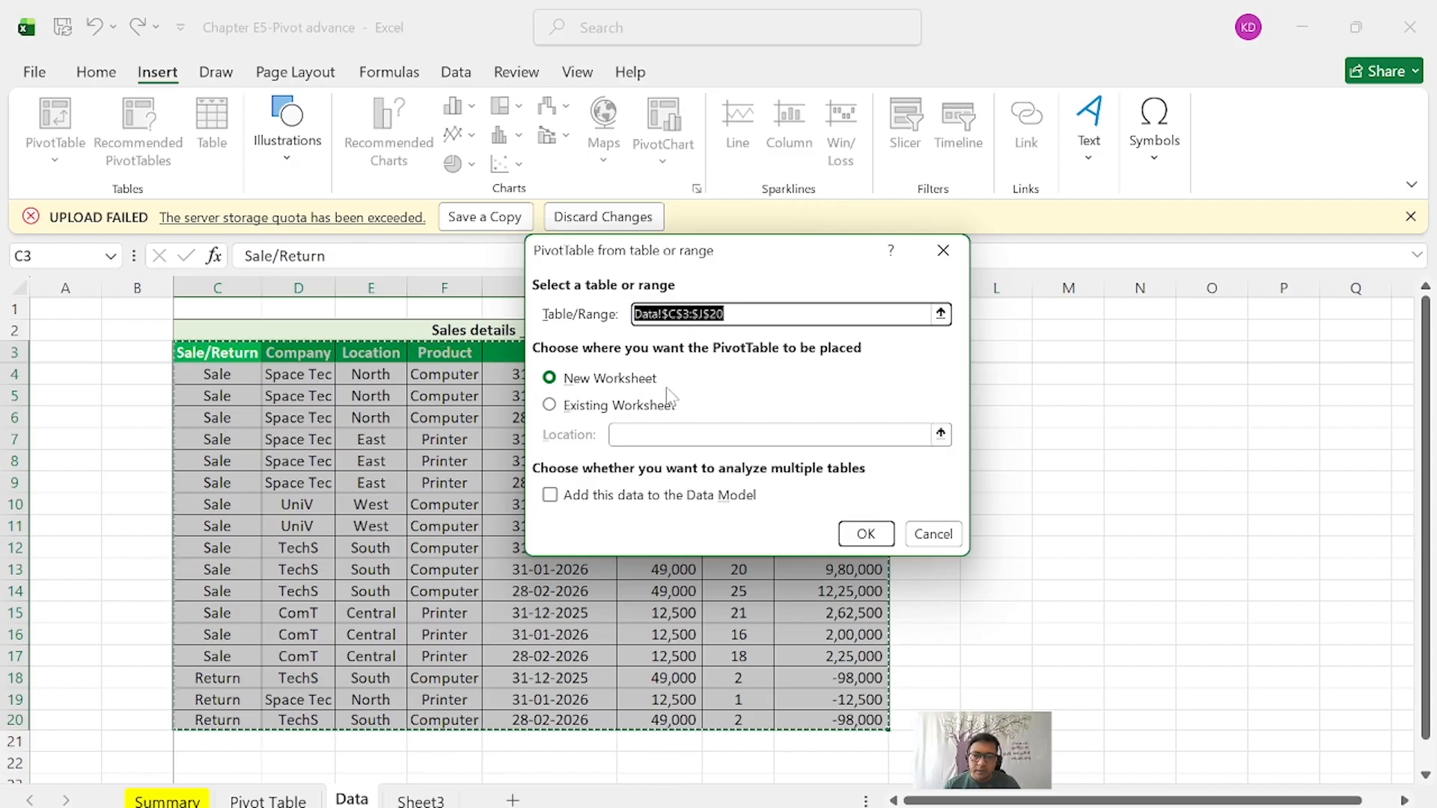
left_click(860, 536)
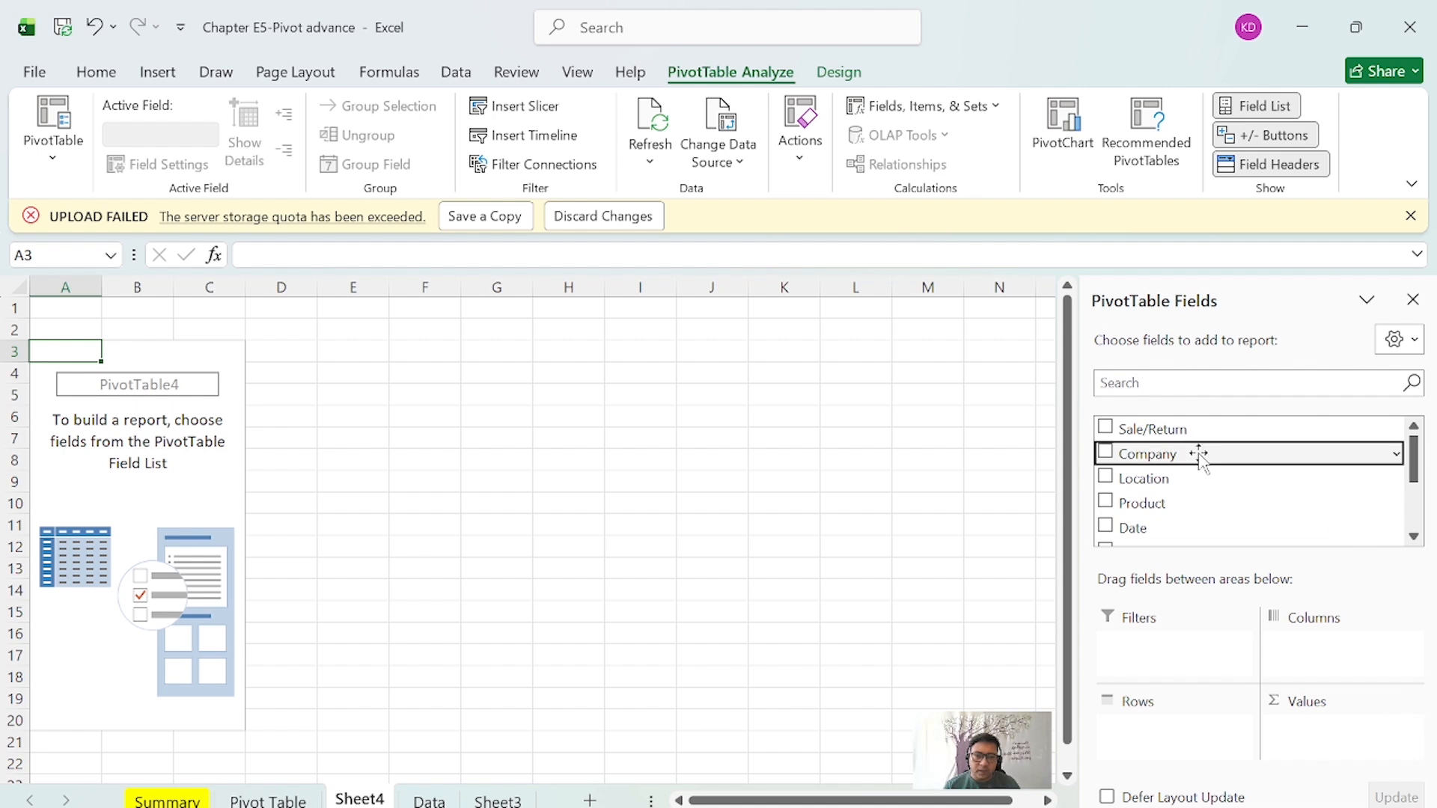
Lay out the pivot table with Company as rows, Location as columns and the sum of Total Sale value as values.
left_click_drag(1198, 458, 1178, 728)
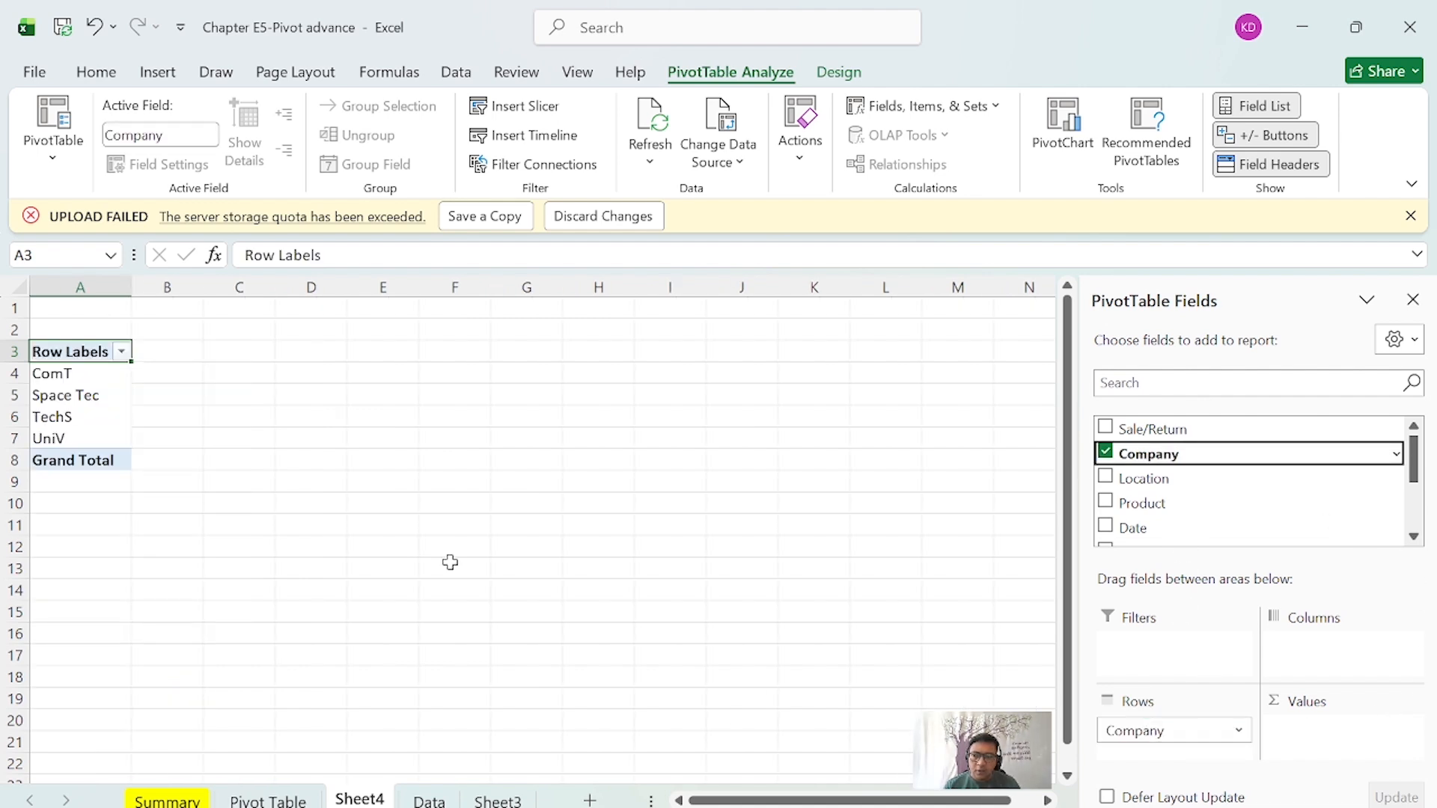
left_click_drag(59, 353, 54, 443)
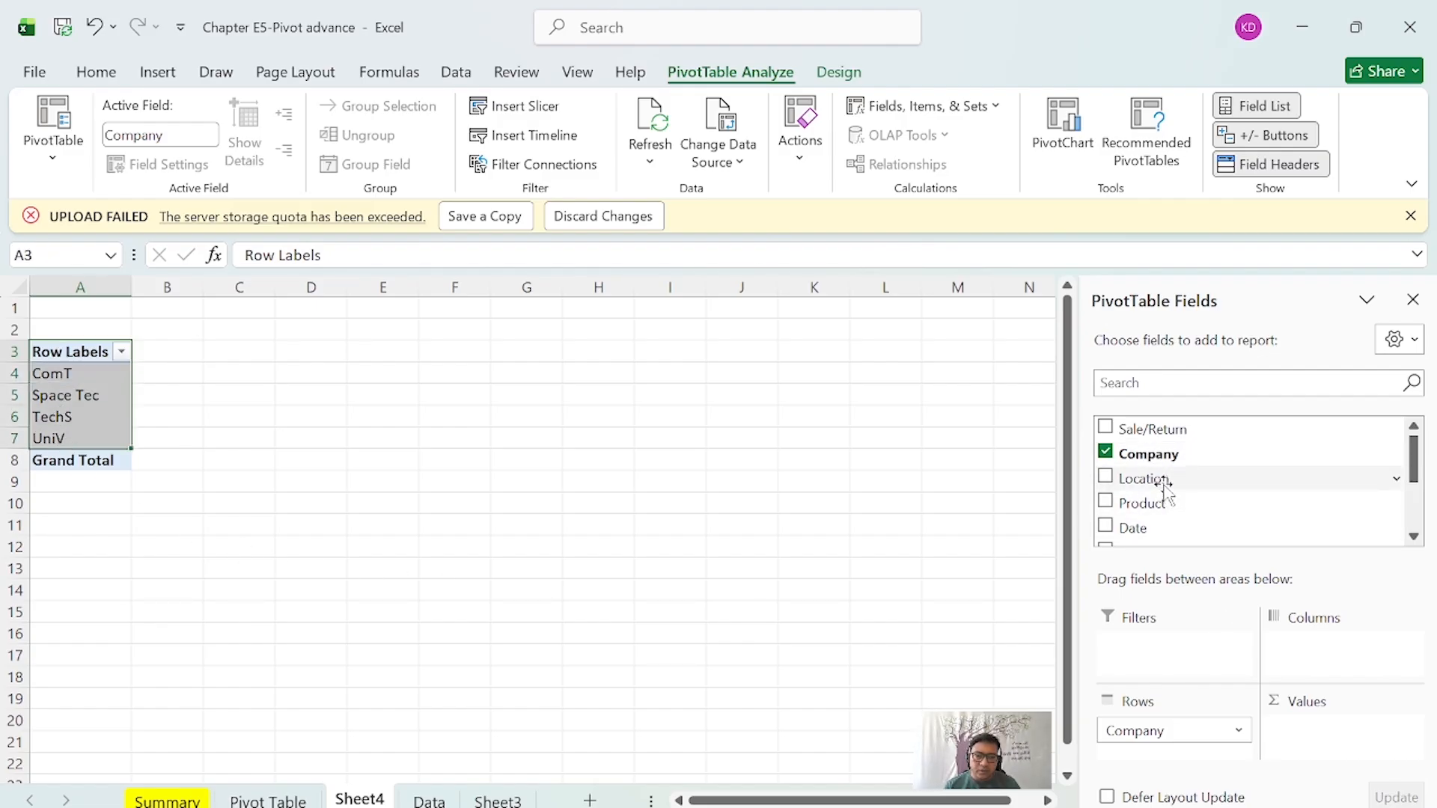
left_click_drag(1163, 490, 1323, 672)
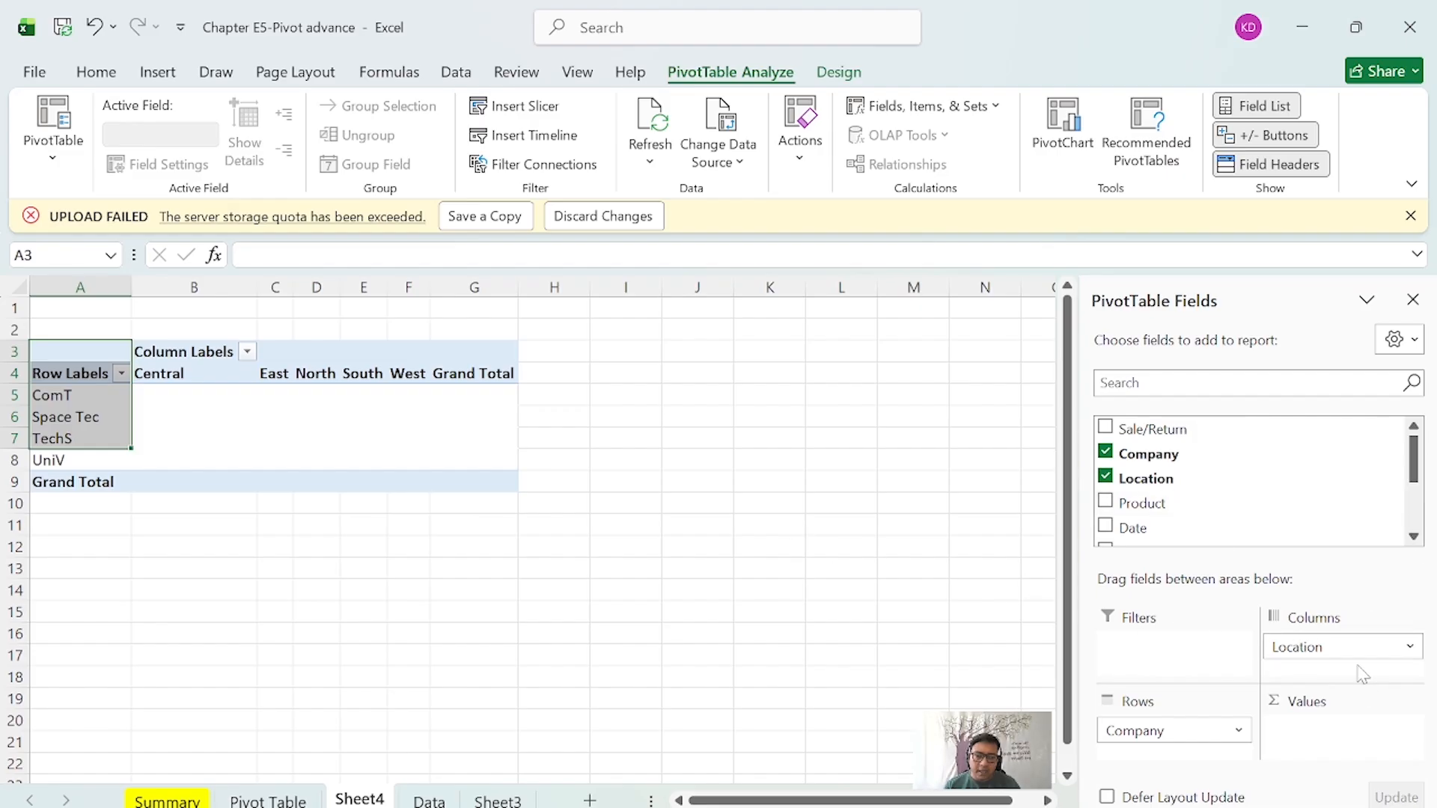
scroll(1332, 621, "down", 3)
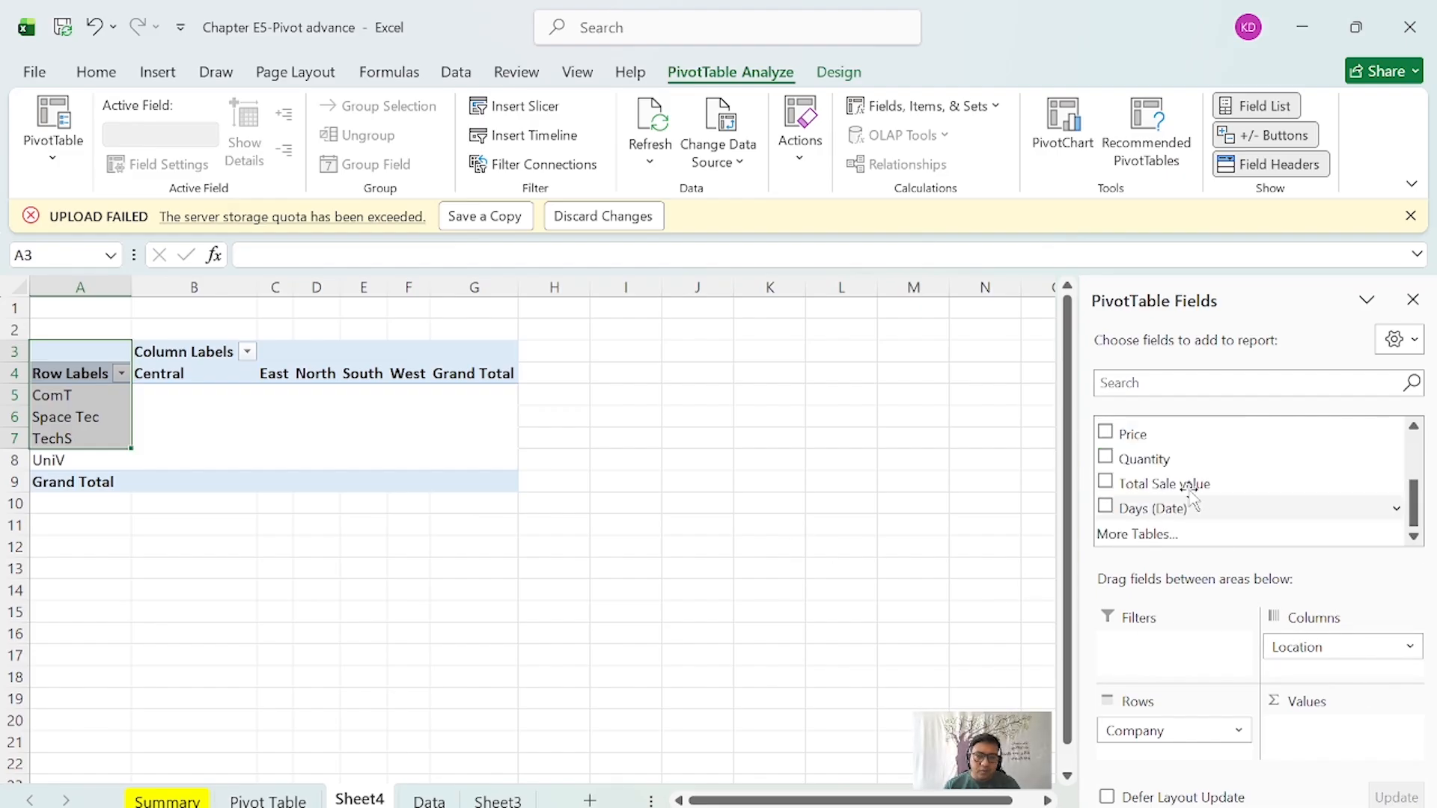
left_click_drag(1186, 483, 1354, 778)
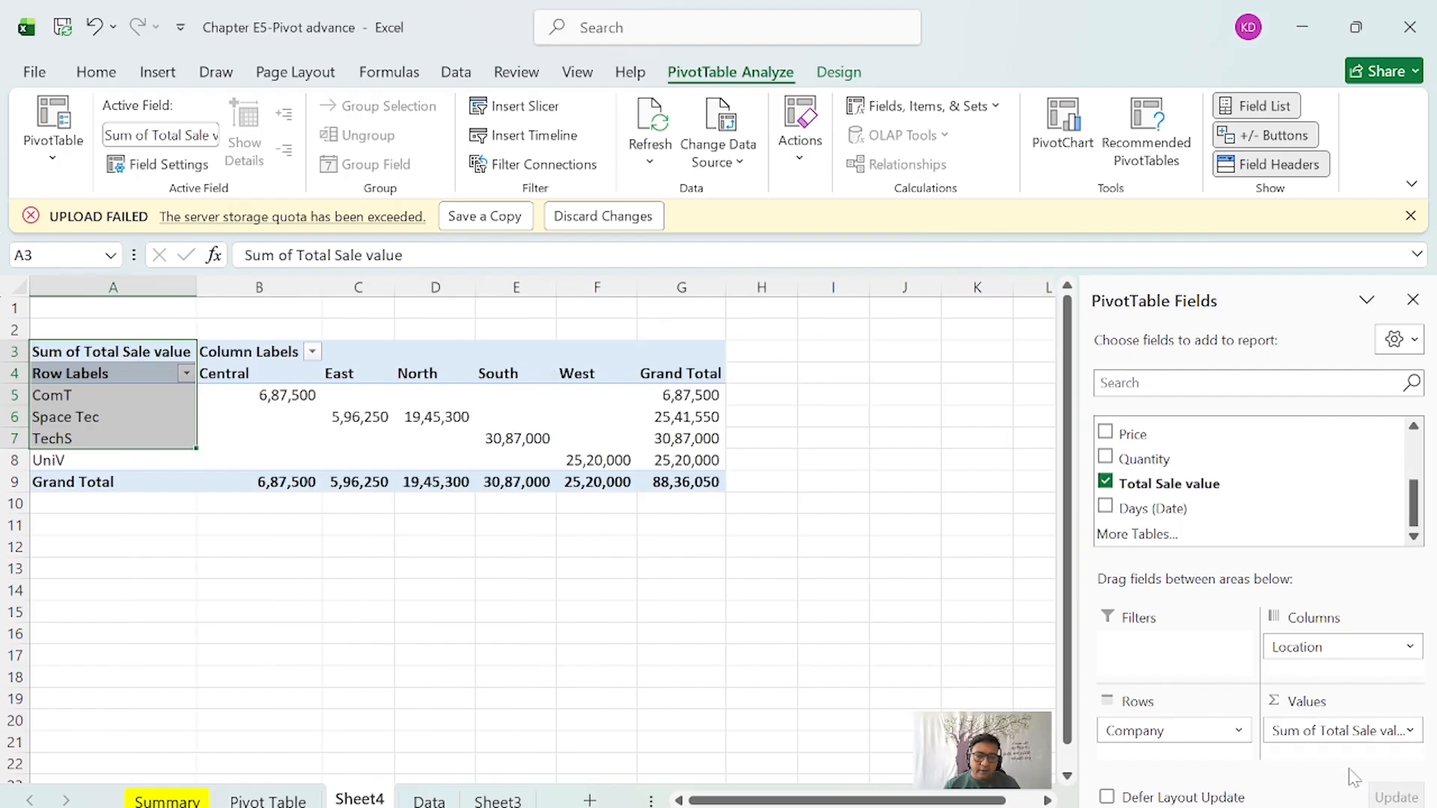
Browse the available summary calculations in the Total Sale value field's settings, from Count to Product, without applying any.
left_click(1334, 730)
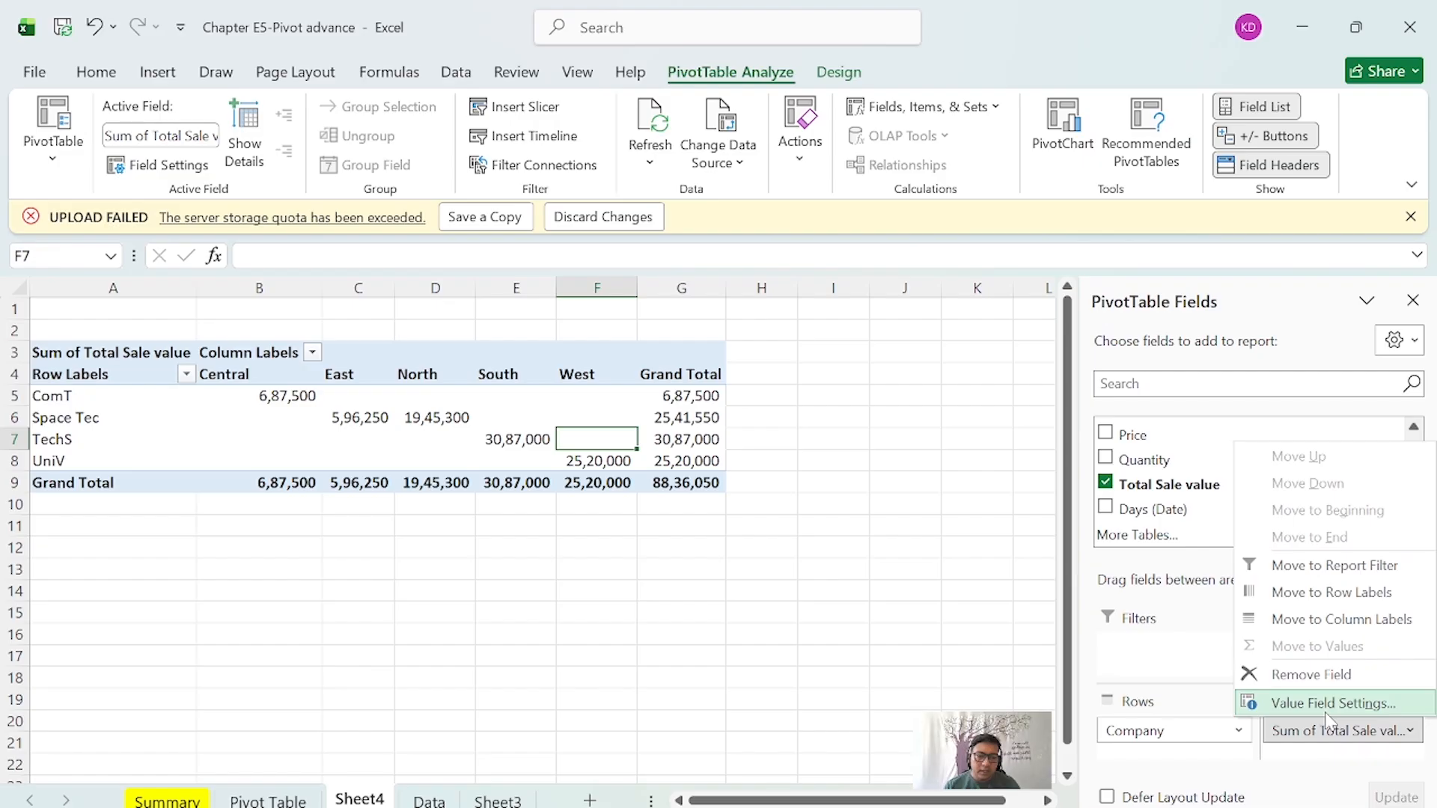
left_click(1324, 711)
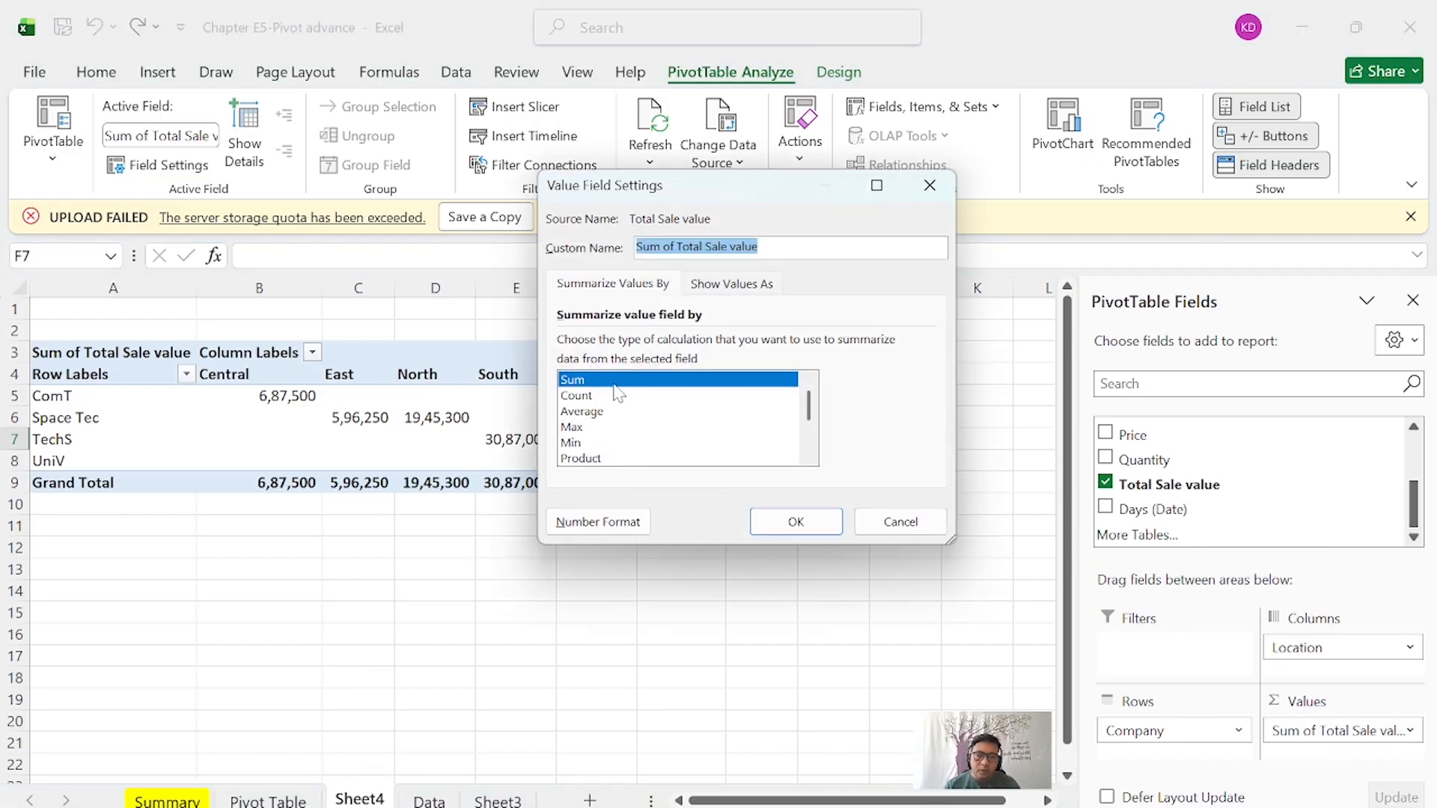
left_click(653, 396)
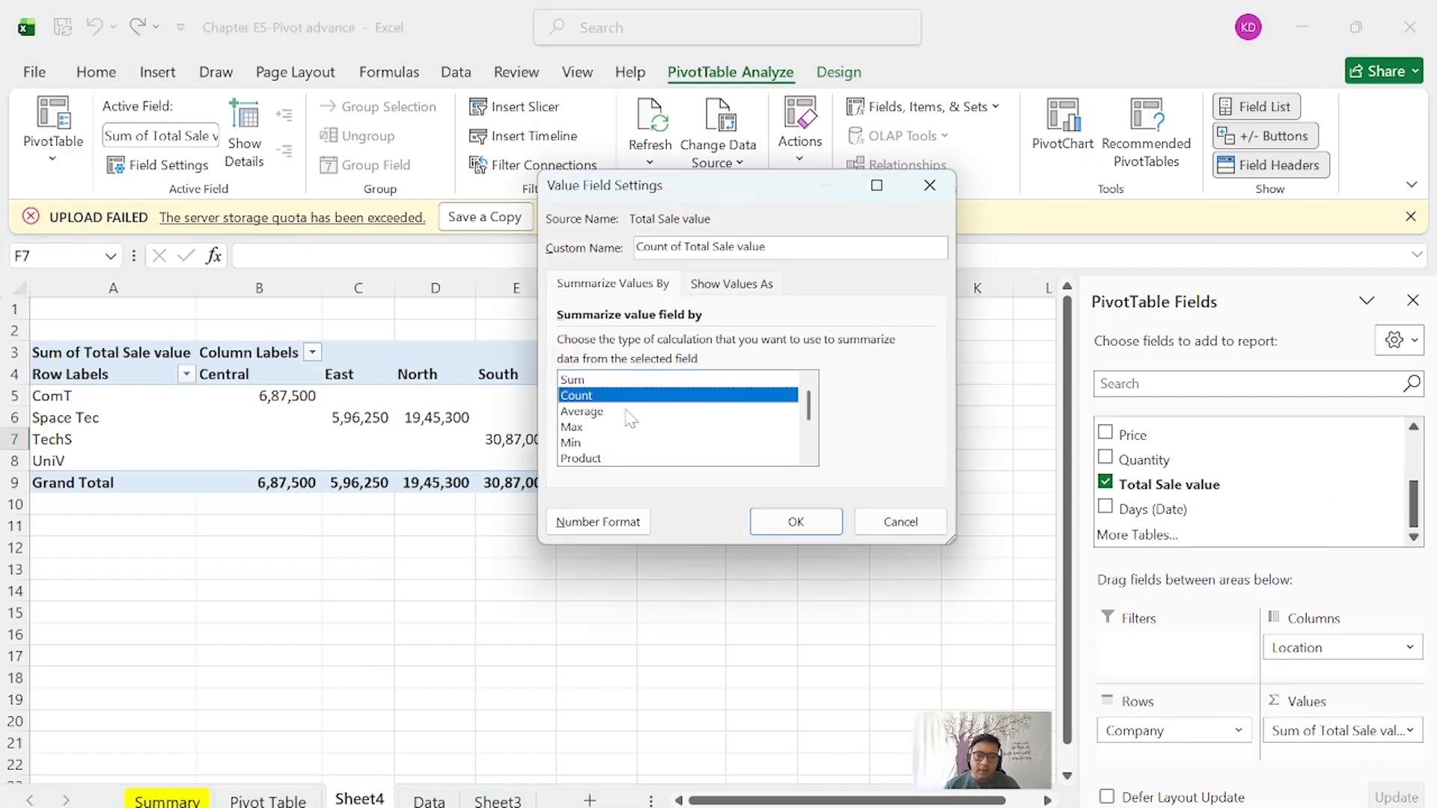
left_click(624, 412)
left_click(588, 427)
left_click(582, 442)
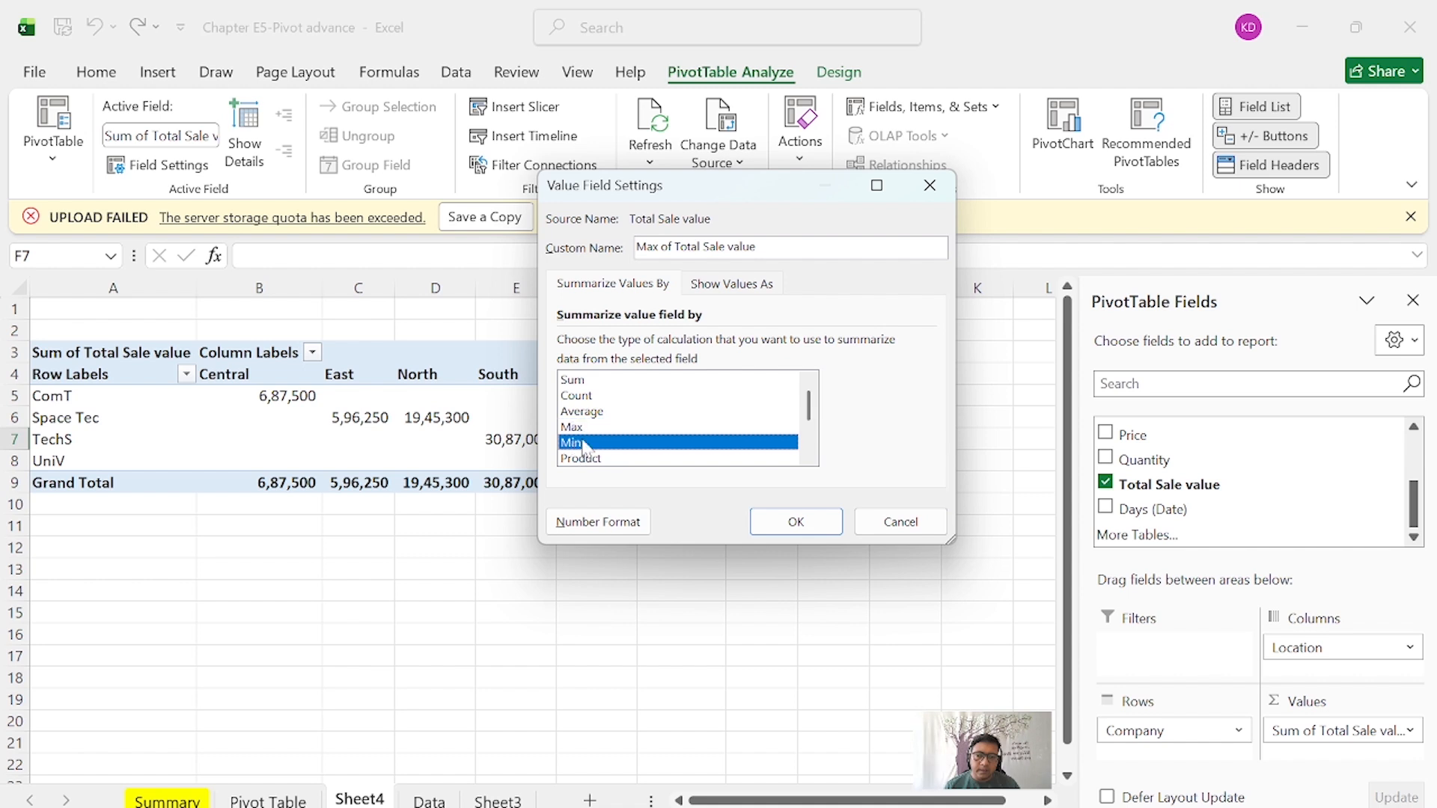
left_click(582, 458)
left_click(930, 185)
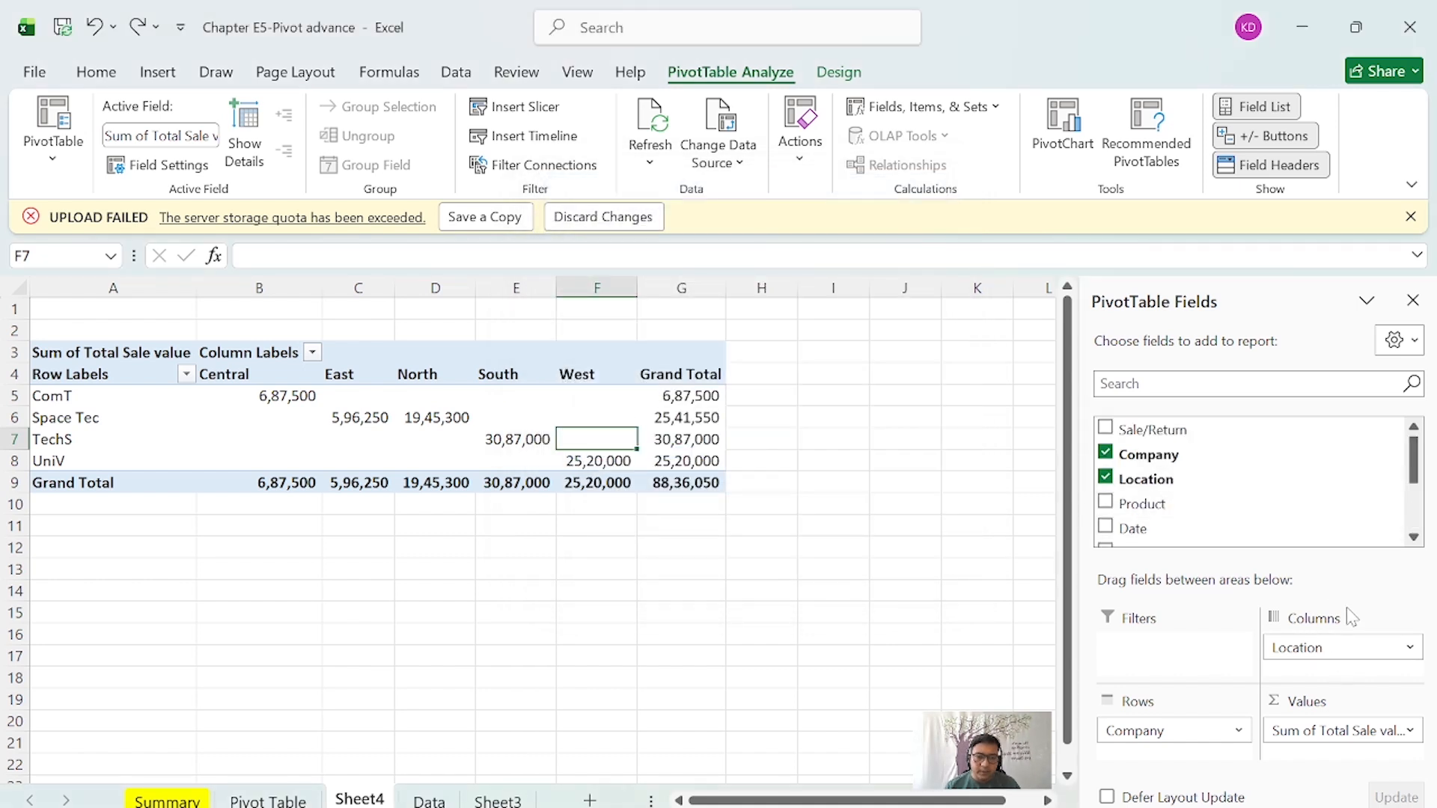
Remove Location from the pivot table's columns and replace Company with Location as the row field.
left_click_drag(1362, 651, 1257, 533)
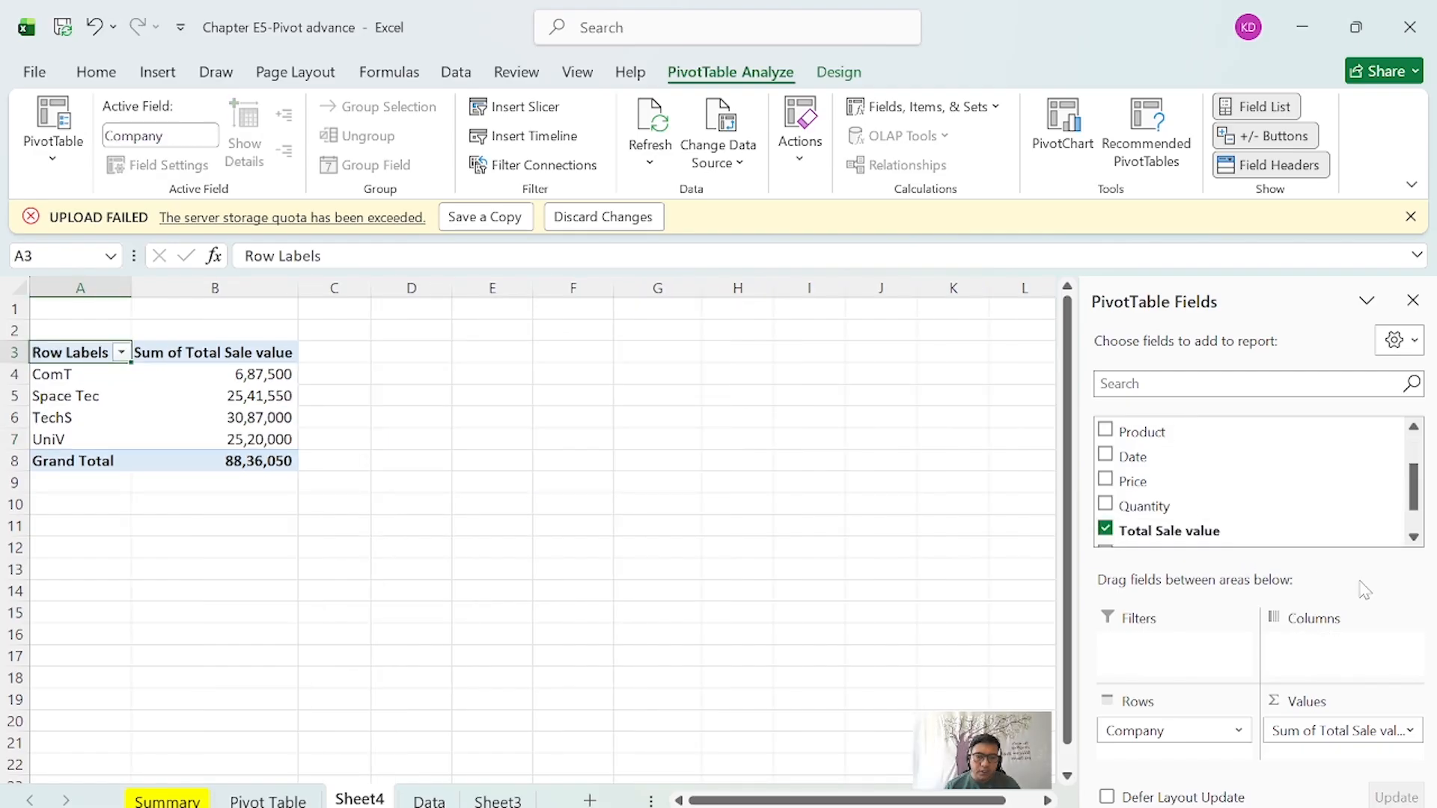
scroll(1308, 516, "up", 1)
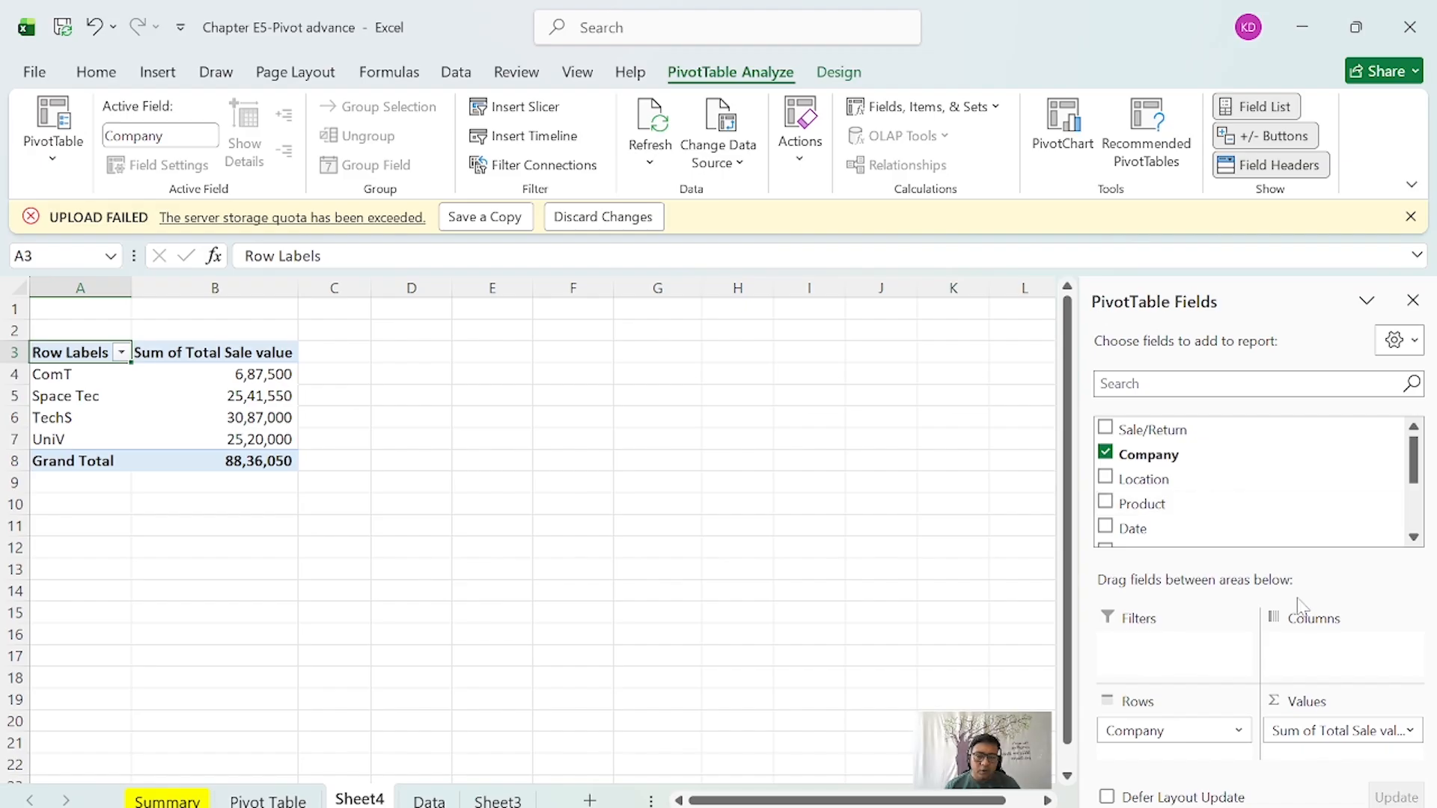
left_click(1105, 453)
left_click(1180, 480)
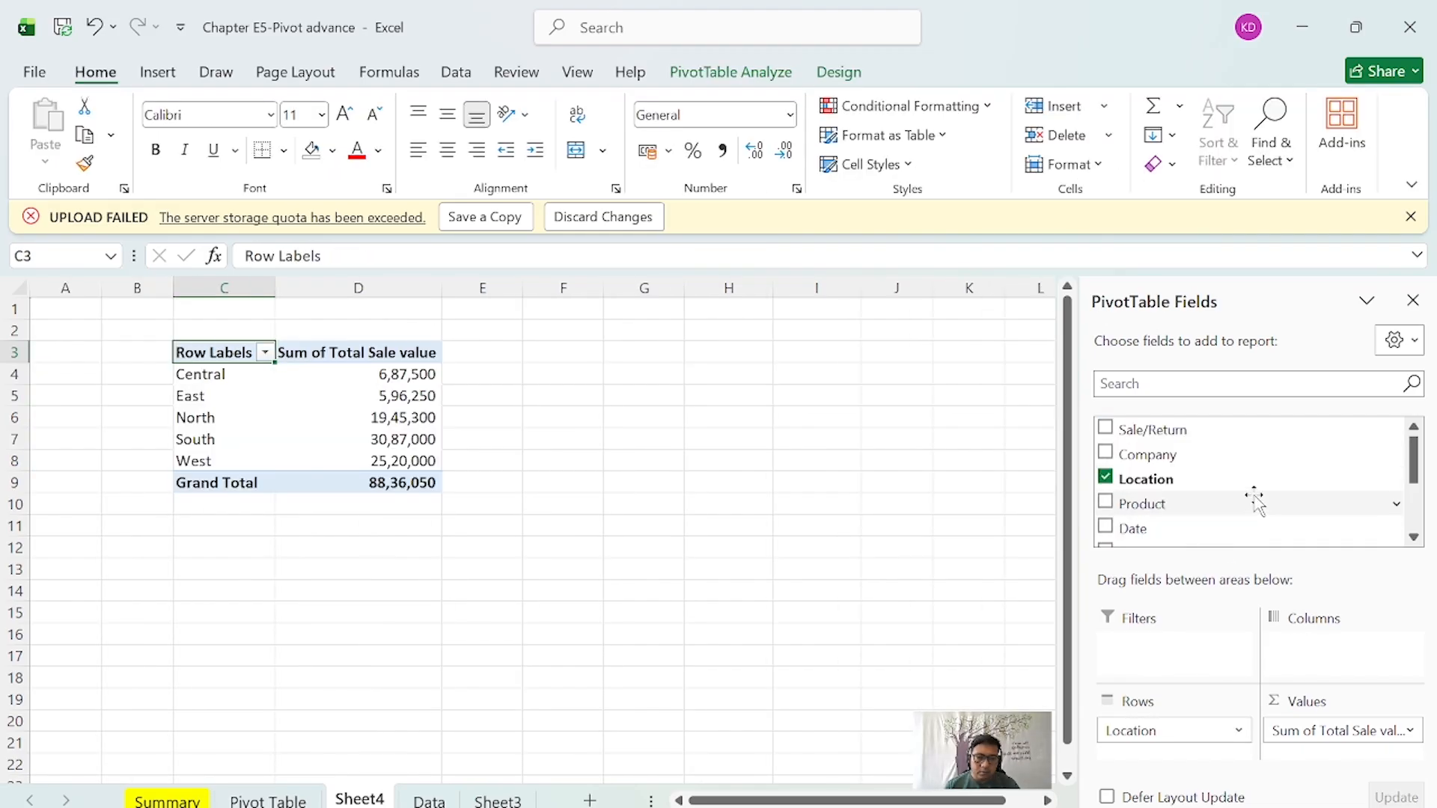
Break the location totals down by Company across the columns and take the Company field out again.
left_click_drag(1193, 458, 1324, 670)
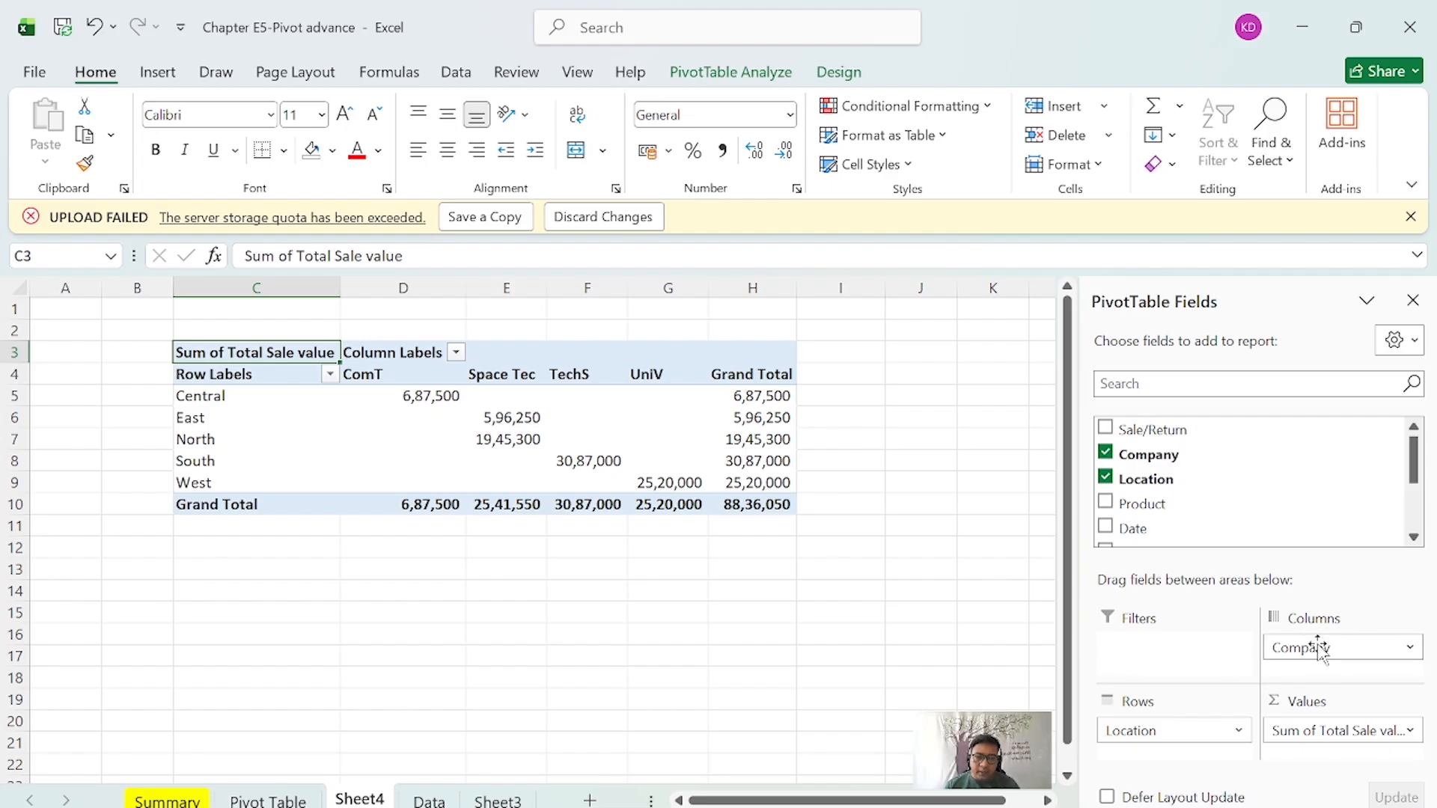
left_click_drag(1319, 649, 1242, 503)
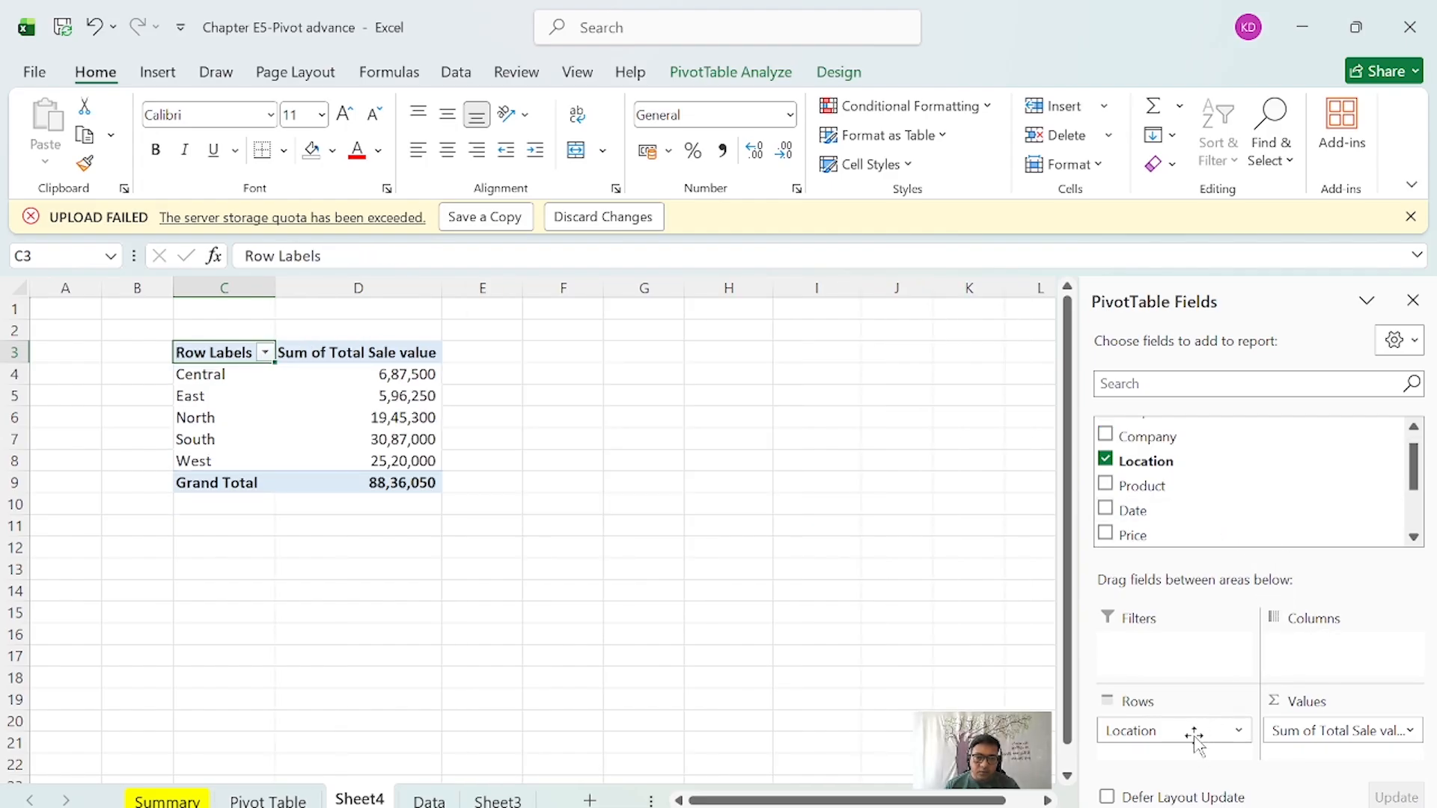
Replace Location with Product in the pivot table's rows and place Date in the columns.
left_click(1106, 461)
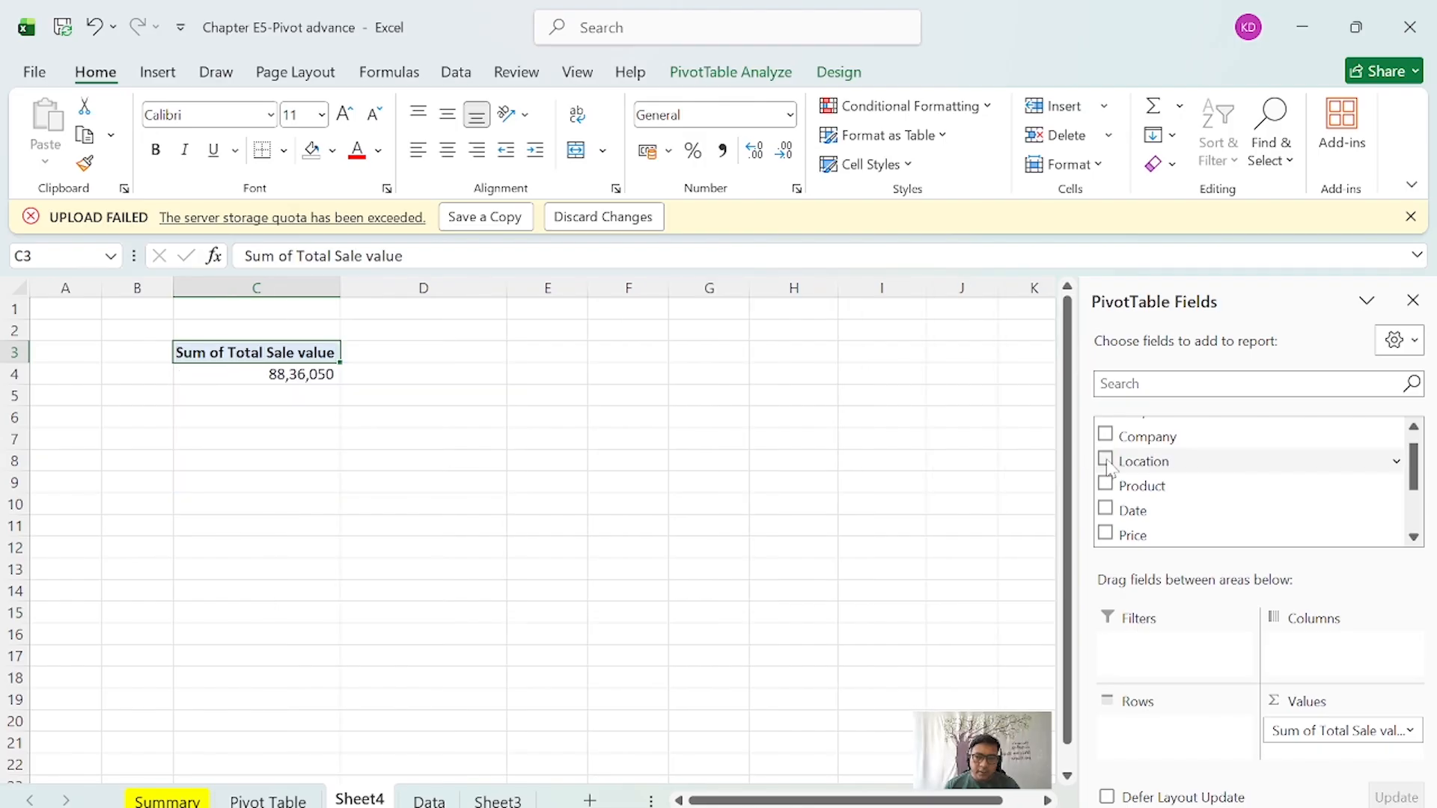
left_click(1158, 488)
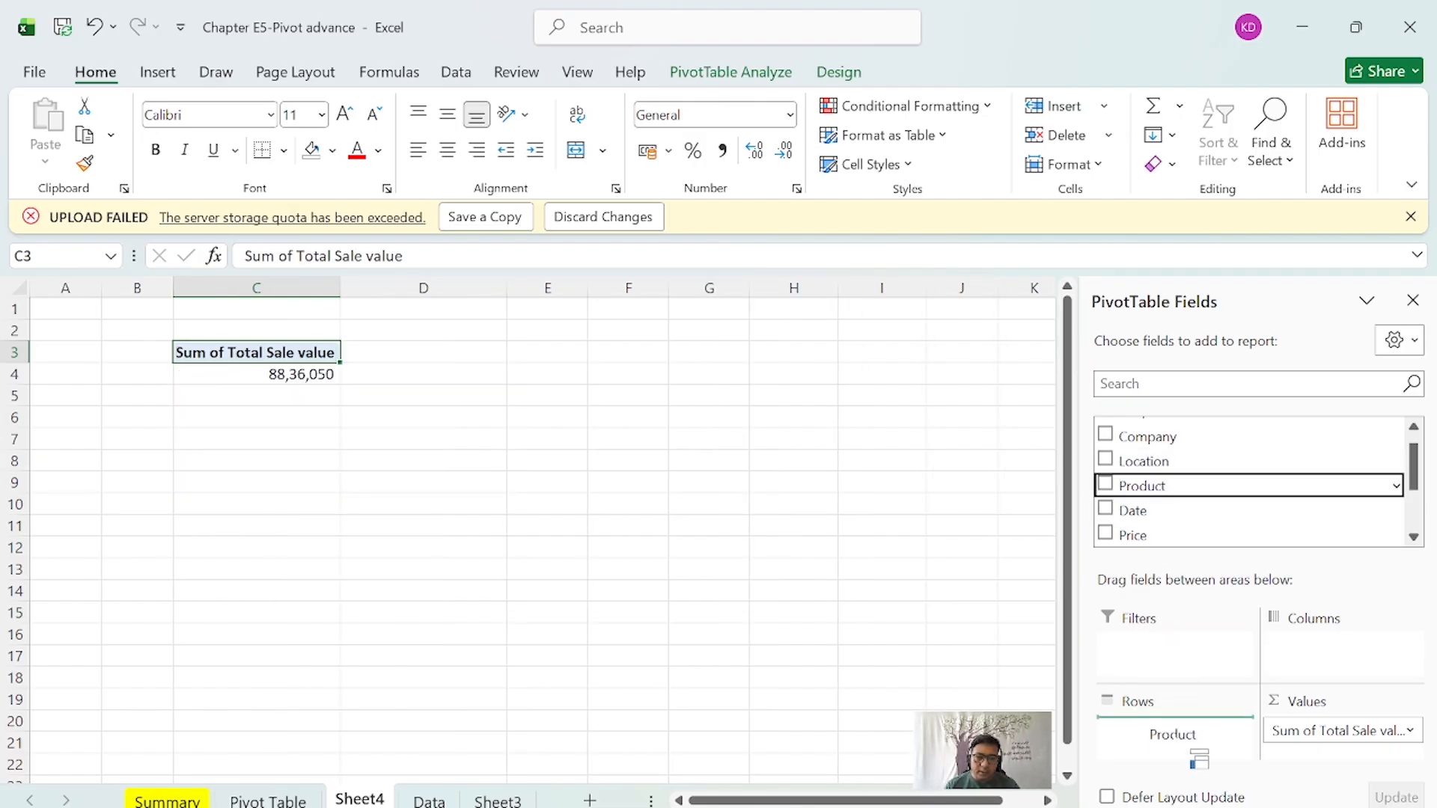
left_click_drag(1172, 512, 1317, 641)
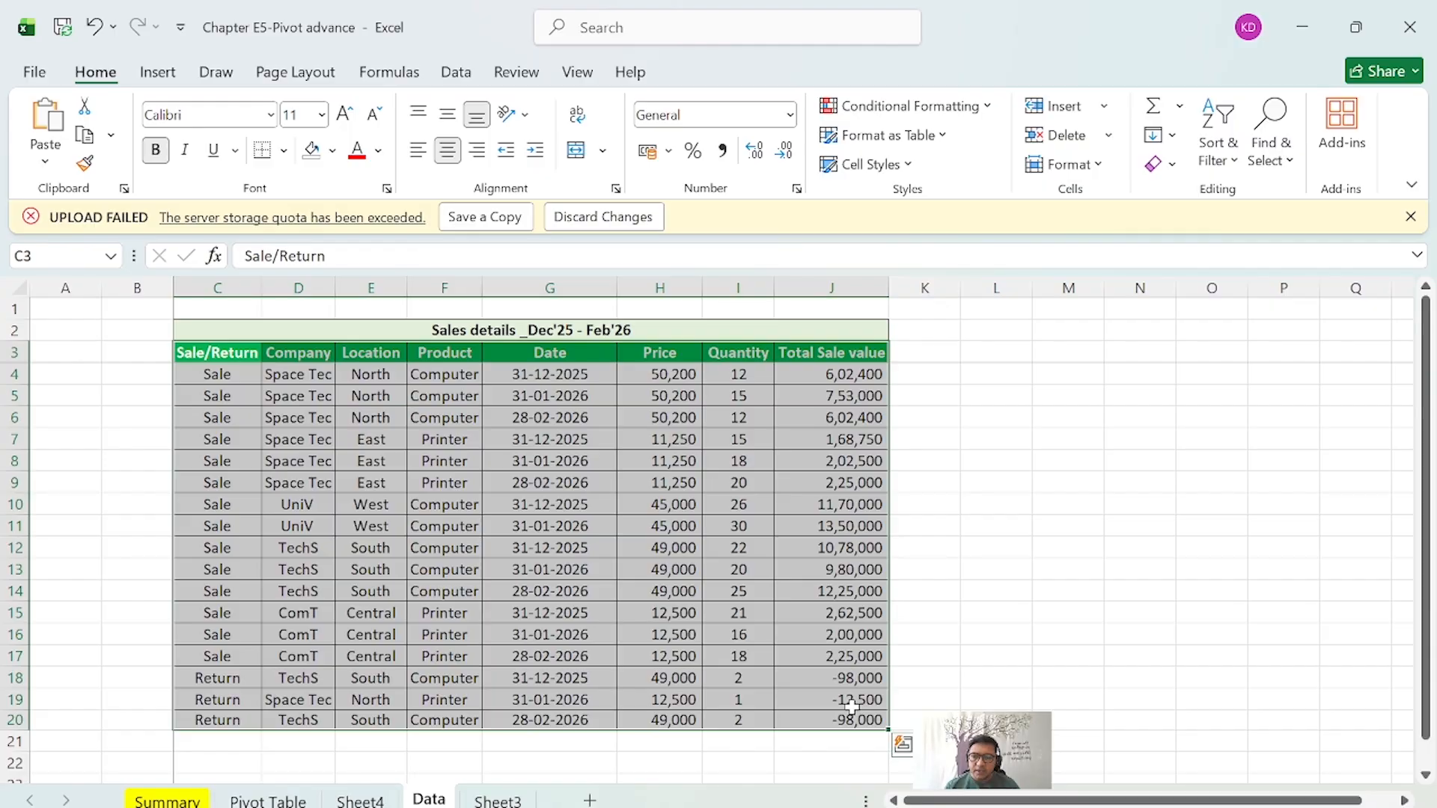
In row 21 of the Data sheet, add a UNITECB sale (Central, Printer, 28-02-2026, price 12,500, quantity 18, total 2,25,000) and shade it light blue.
left_click(215, 742)
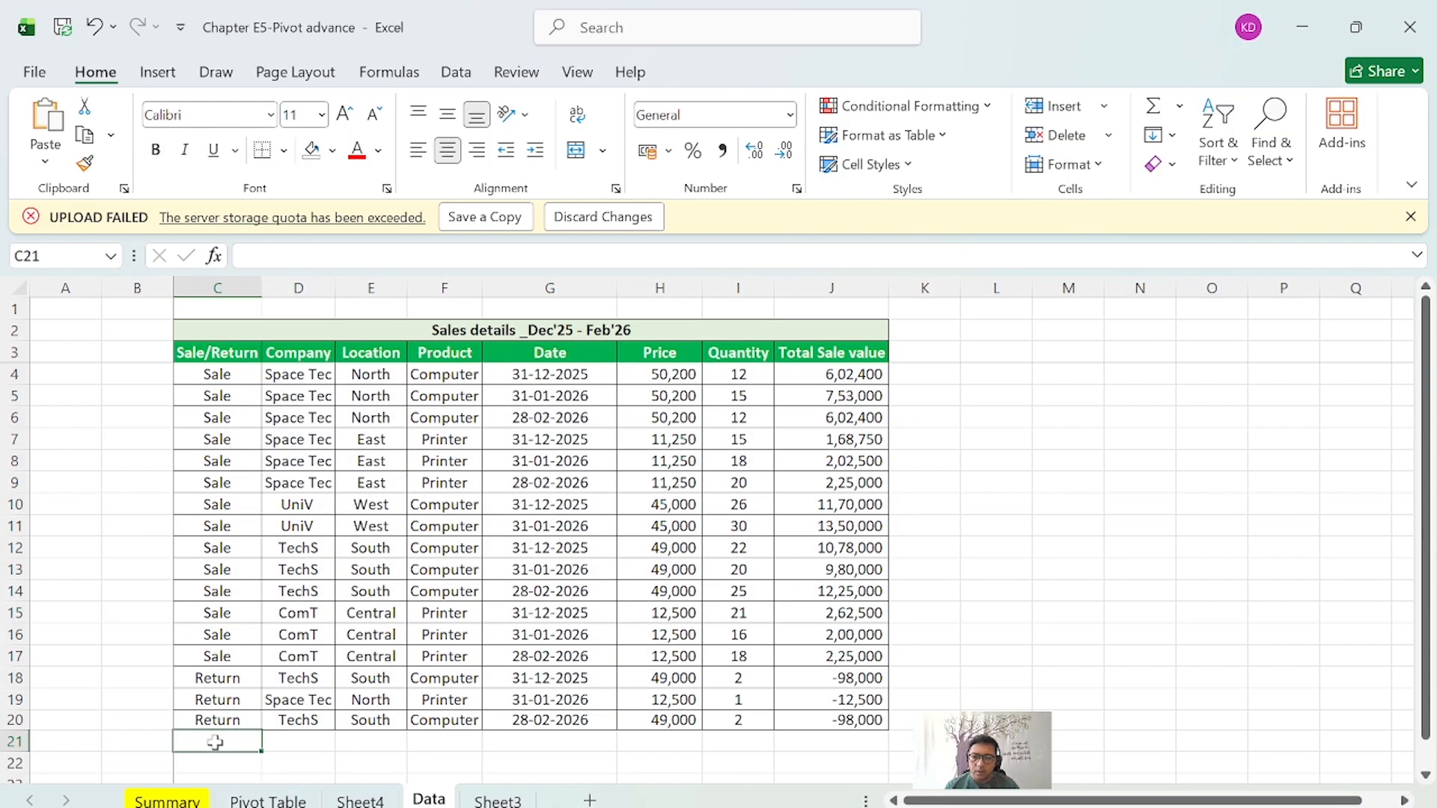
key("ctrl+v")
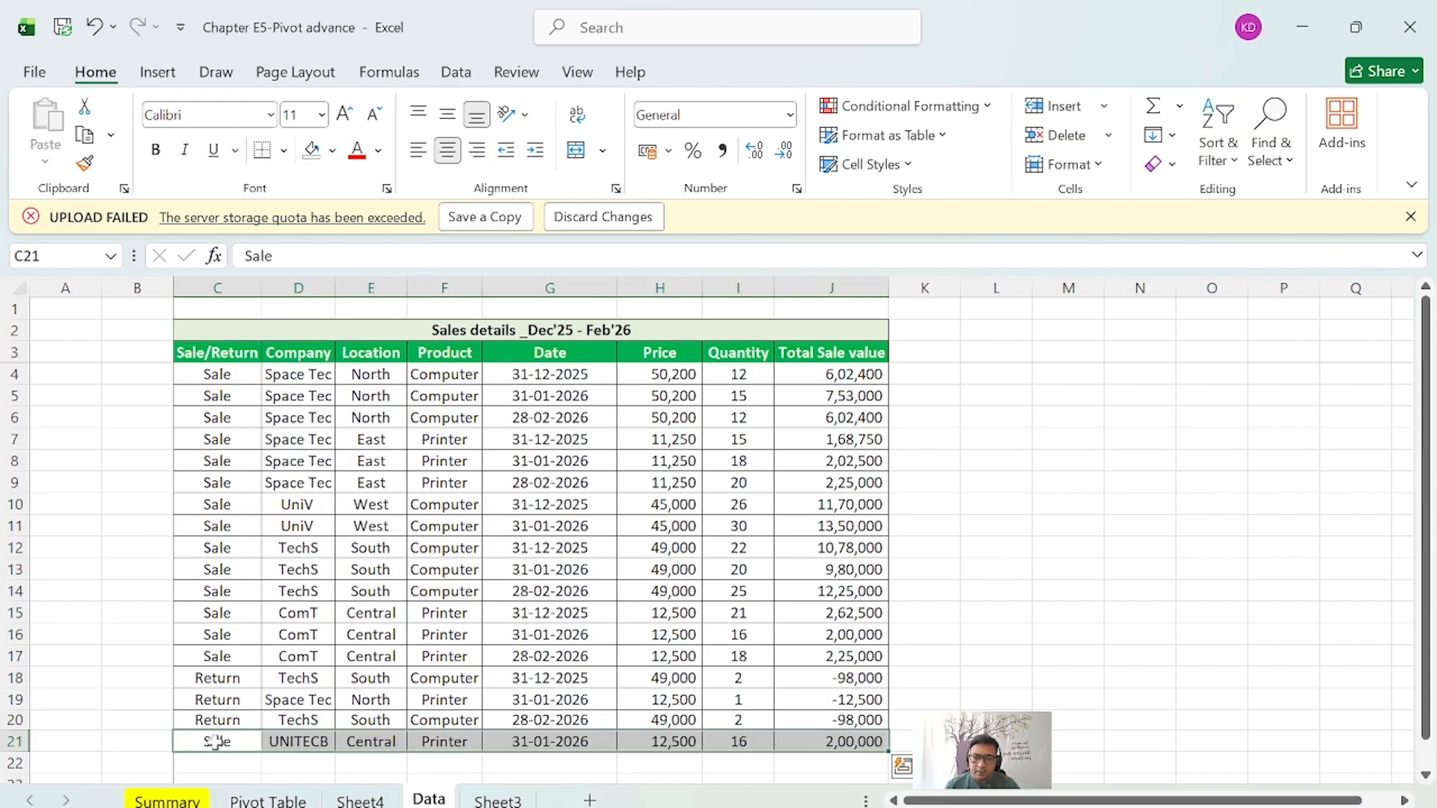
left_click(196, 742)
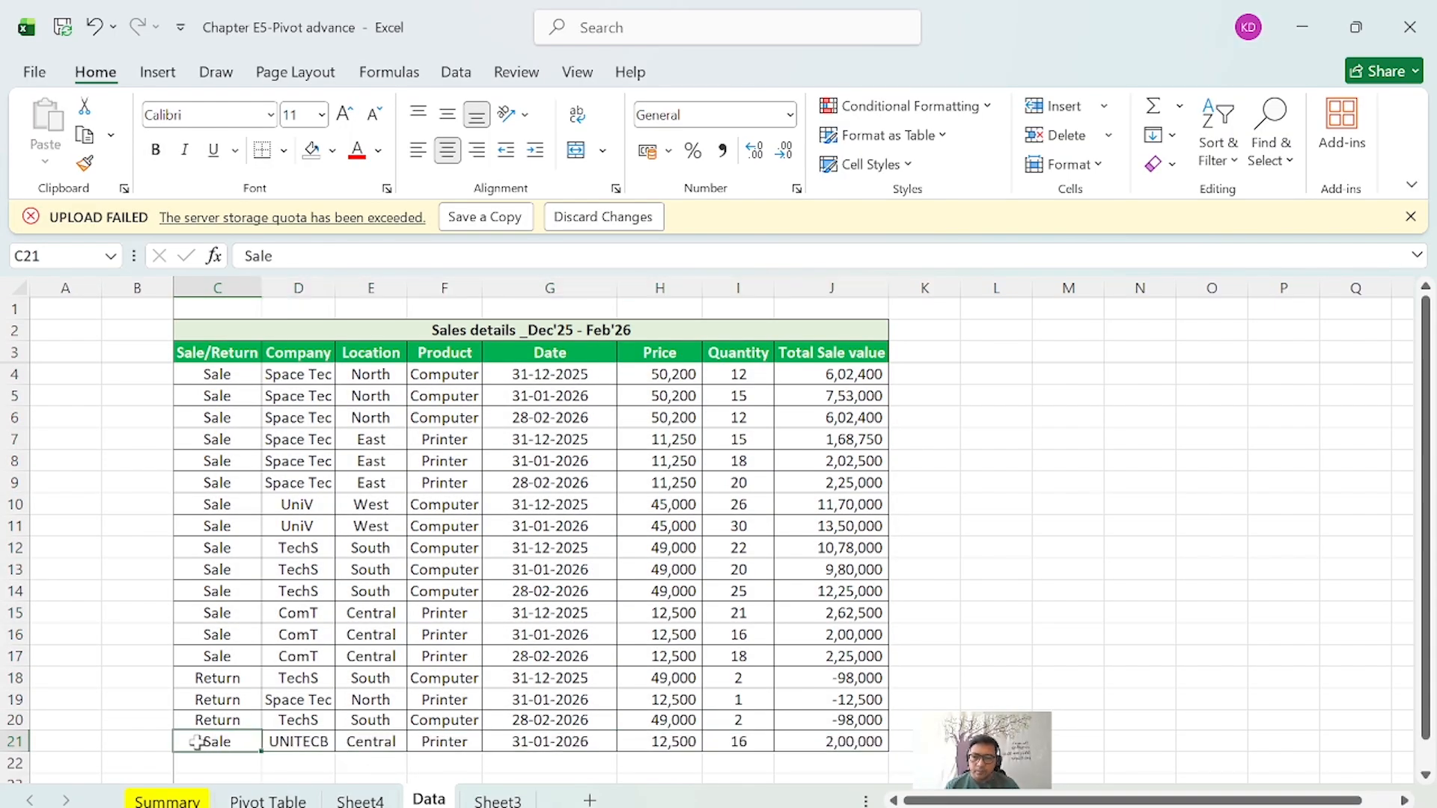
left_click(311, 742)
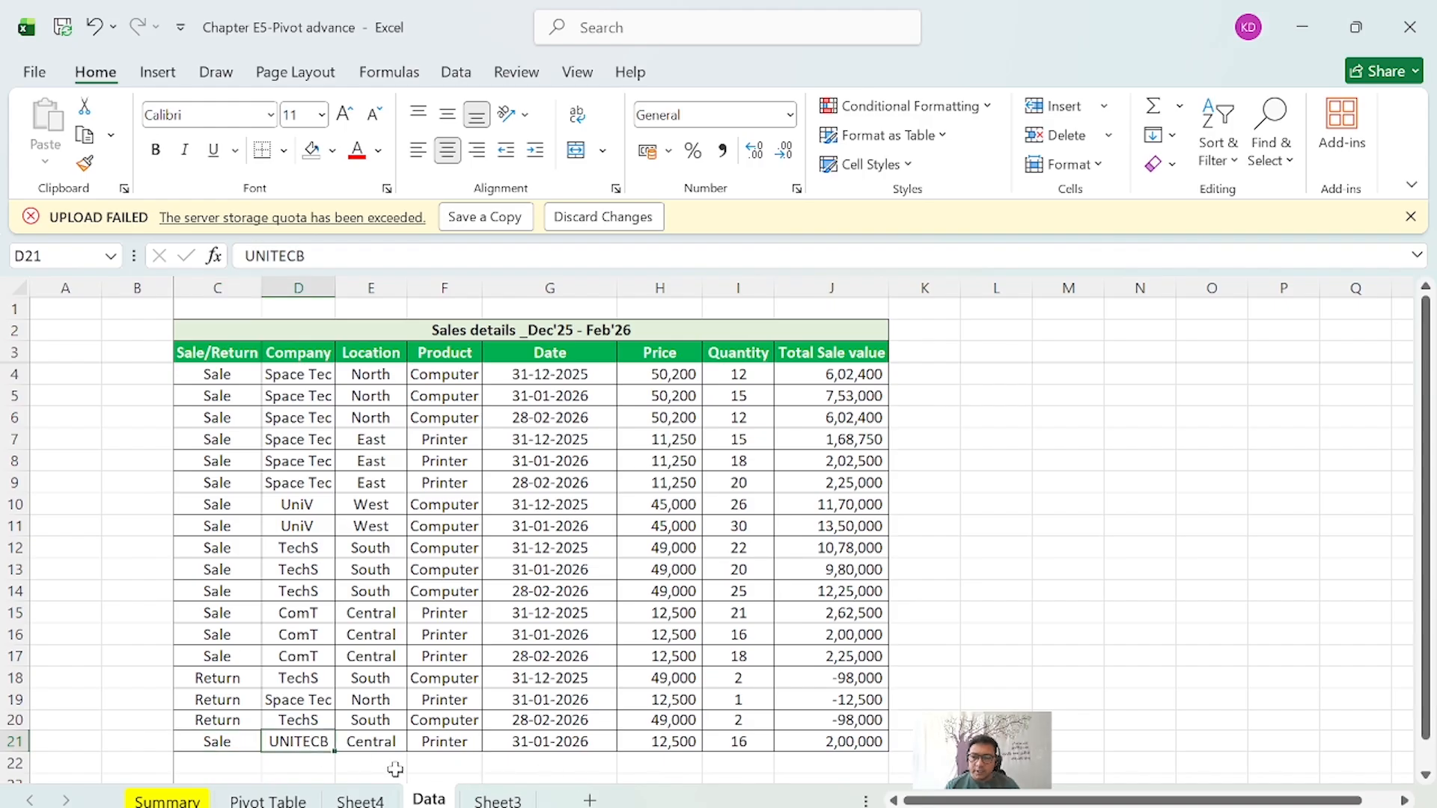
left_click_drag(217, 742, 824, 745)
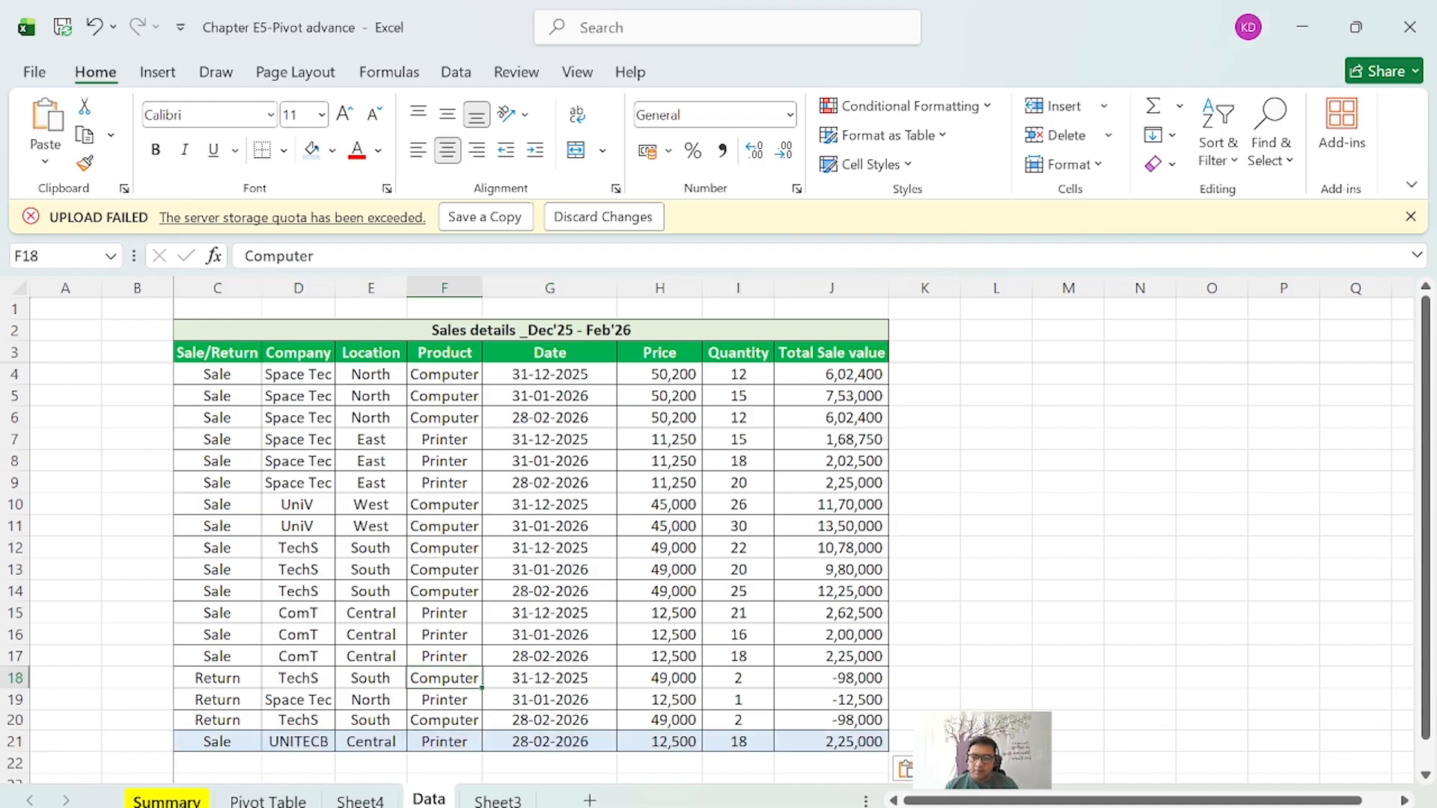
On the Pivot Table sheet, check the pivot table's source range and the companies listed in its row labels.
left_click(267, 801)
mouse_move(500, 449)
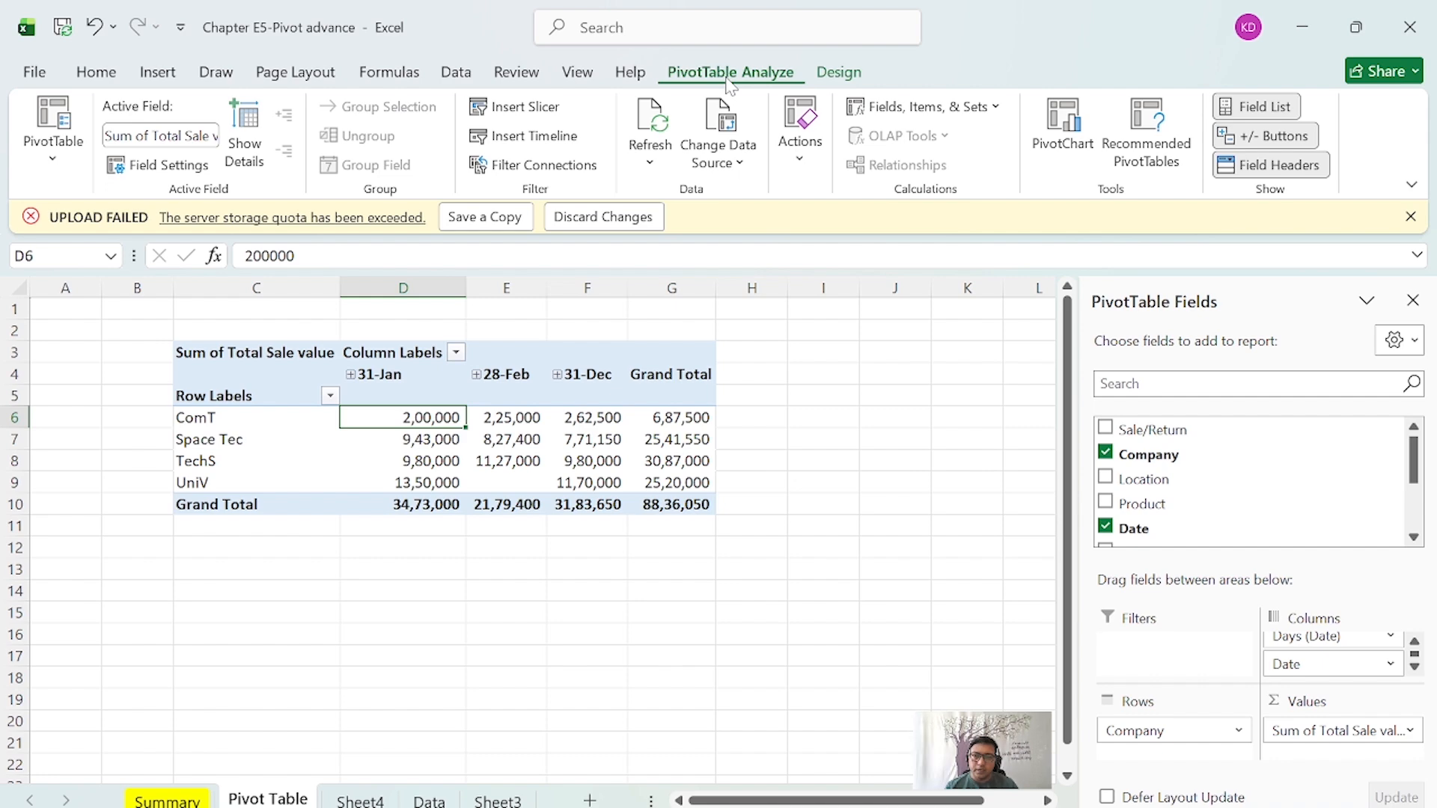
left_click(722, 116)
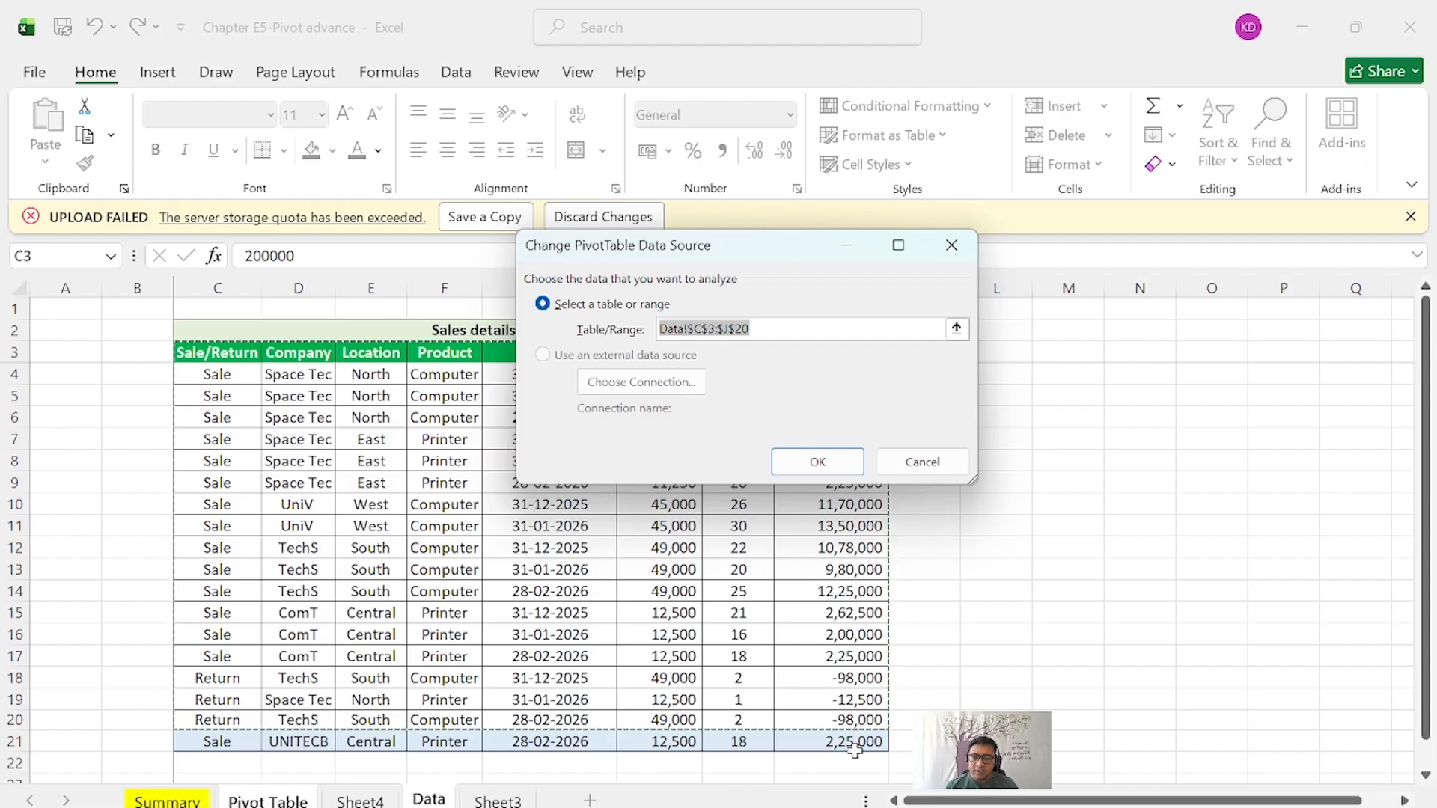
key("Return")
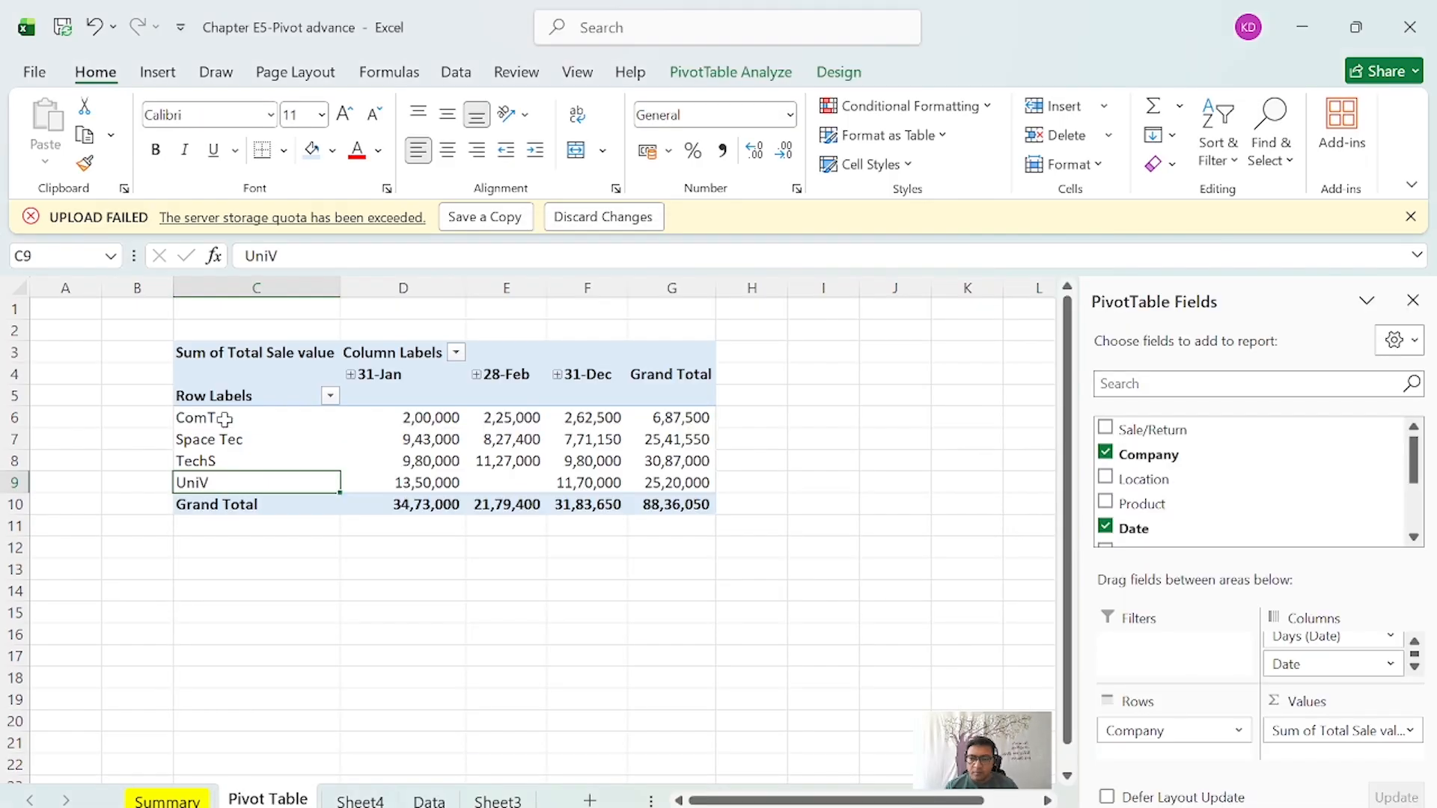
left_click_drag(224, 419, 227, 483)
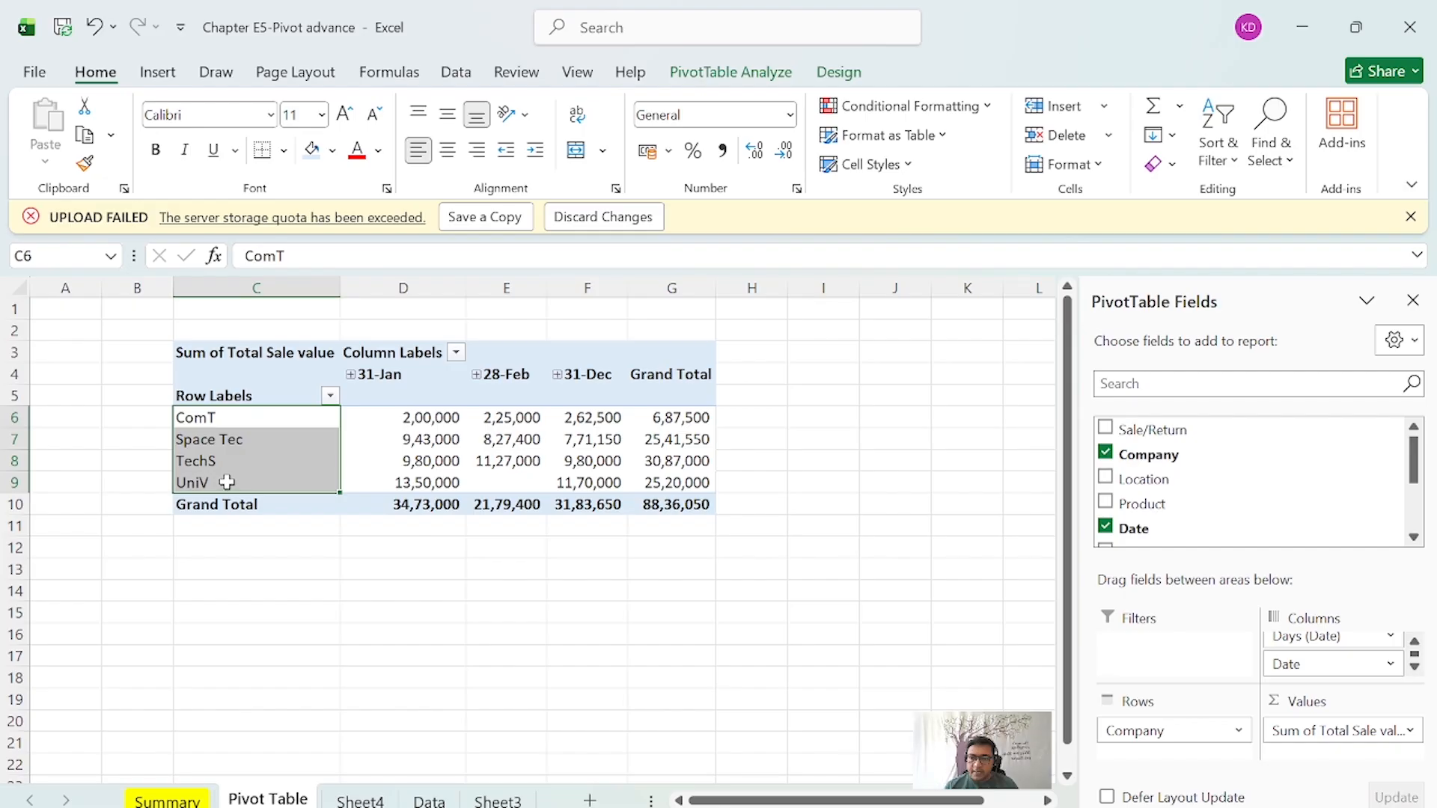
left_click(225, 481)
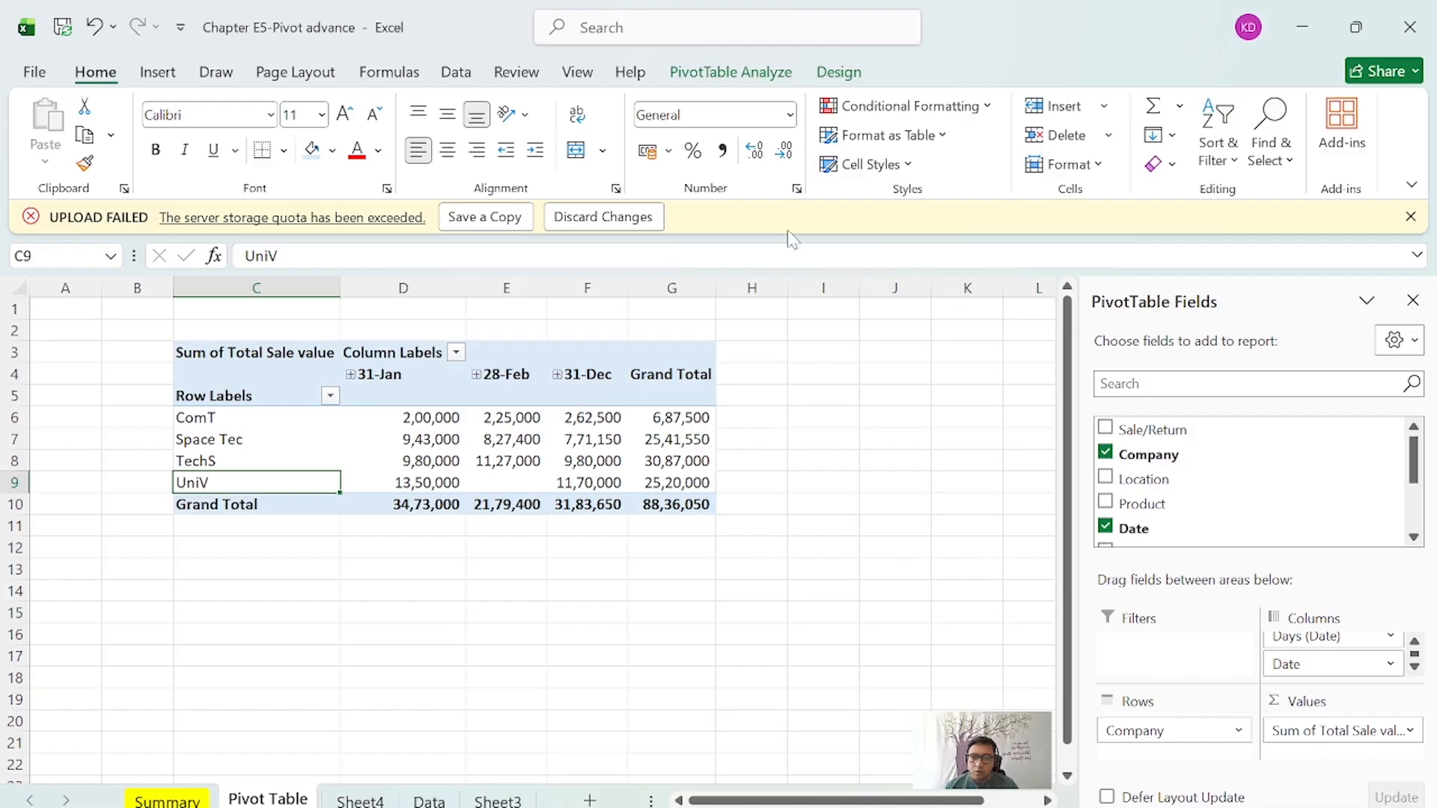
Change the pivot table's data source to Data!$C$3:$J$21 to include the UNITECB row.
left_click(741, 75)
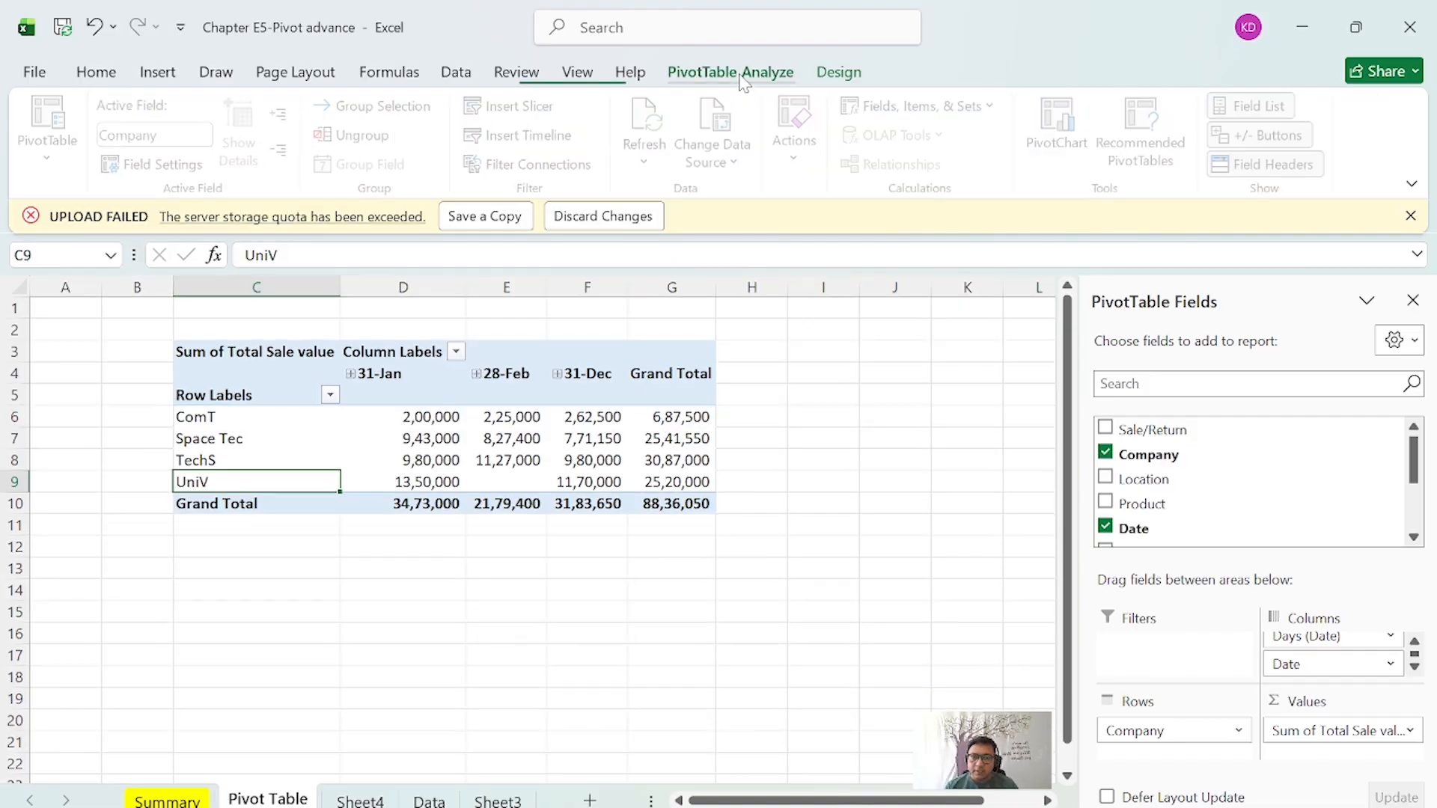
left_click(703, 120)
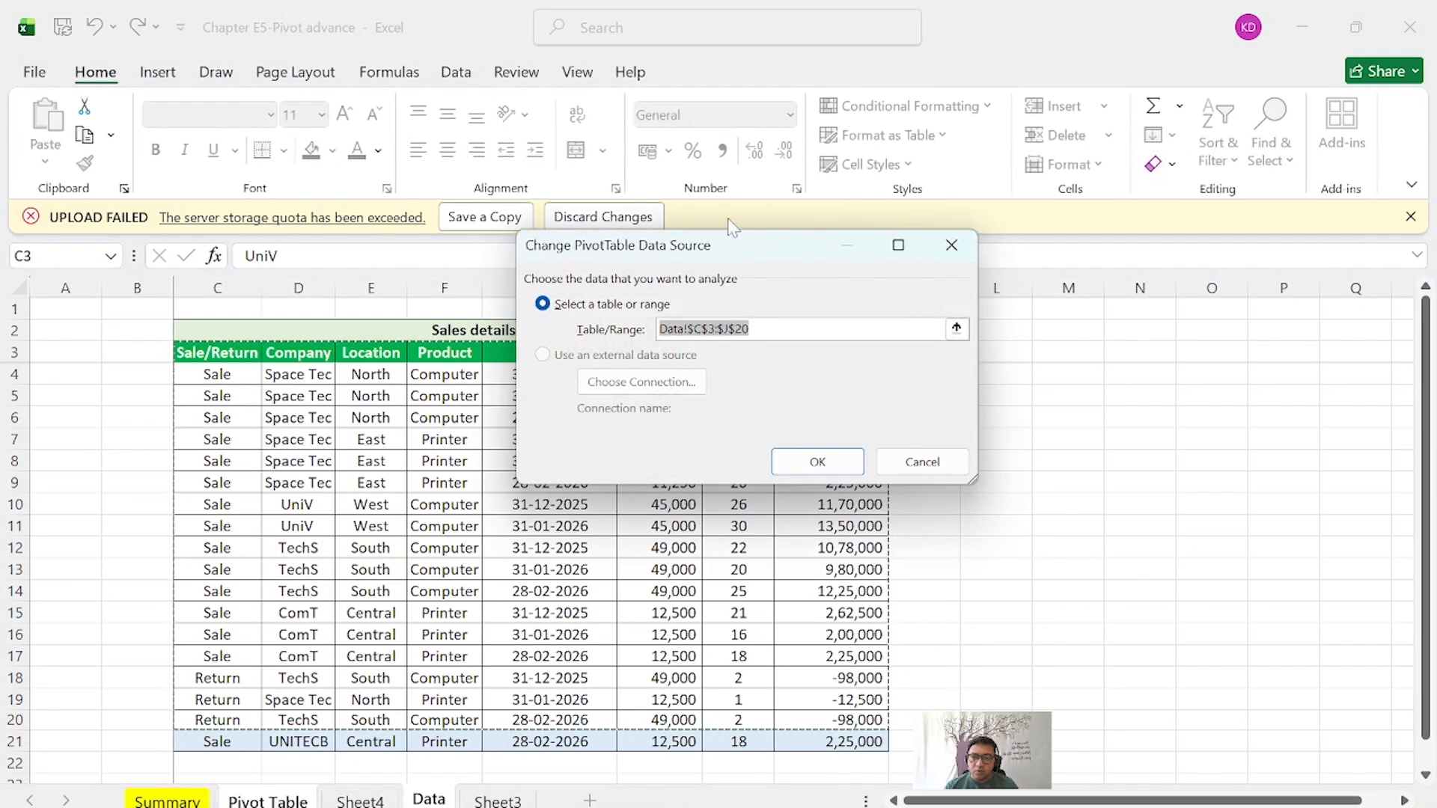
left_click_drag(218, 353, 841, 743)
left_click(817, 461)
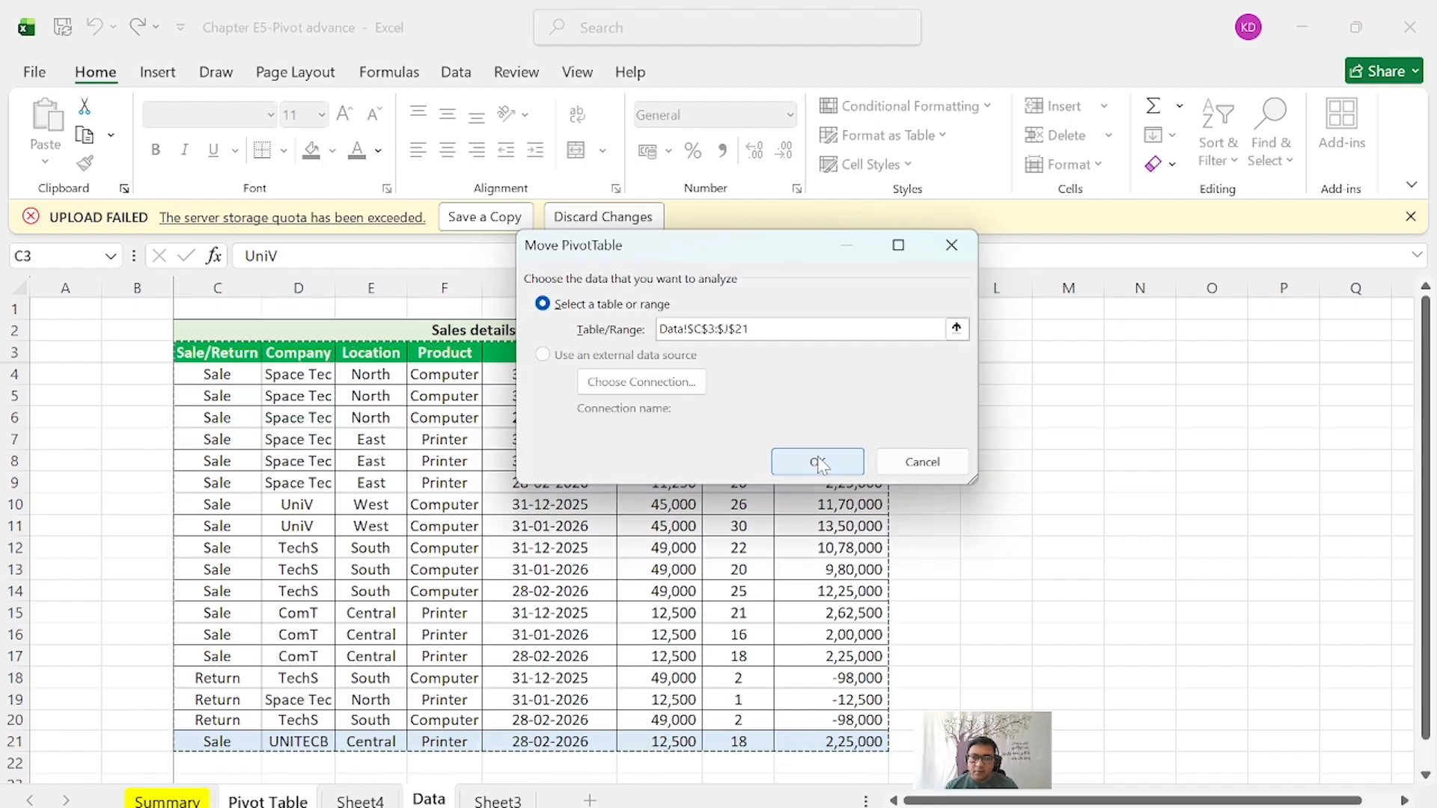
Examine the UNITECB row in the pivot table, from its row label across to its grand total.
left_click(510, 503)
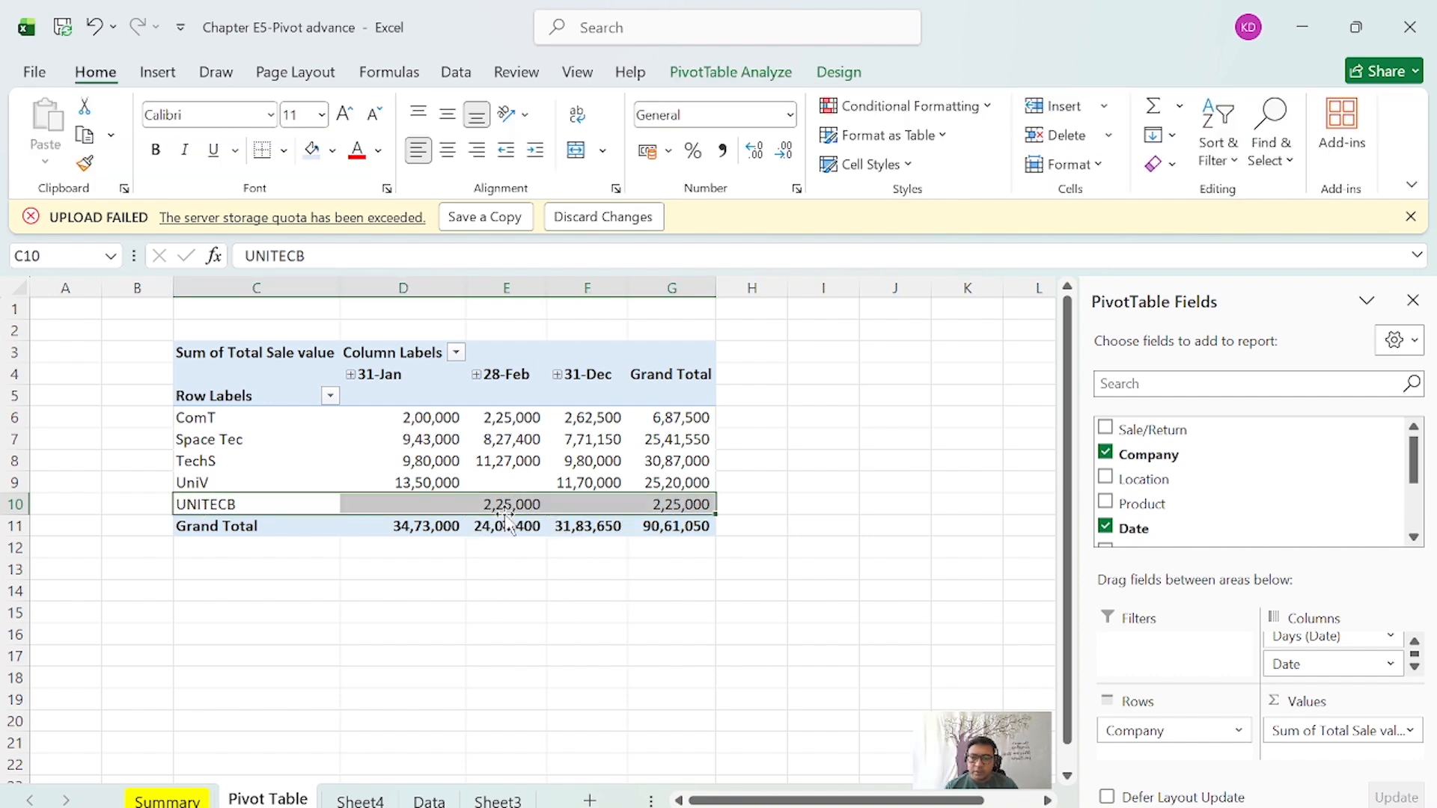
left_click(228, 496)
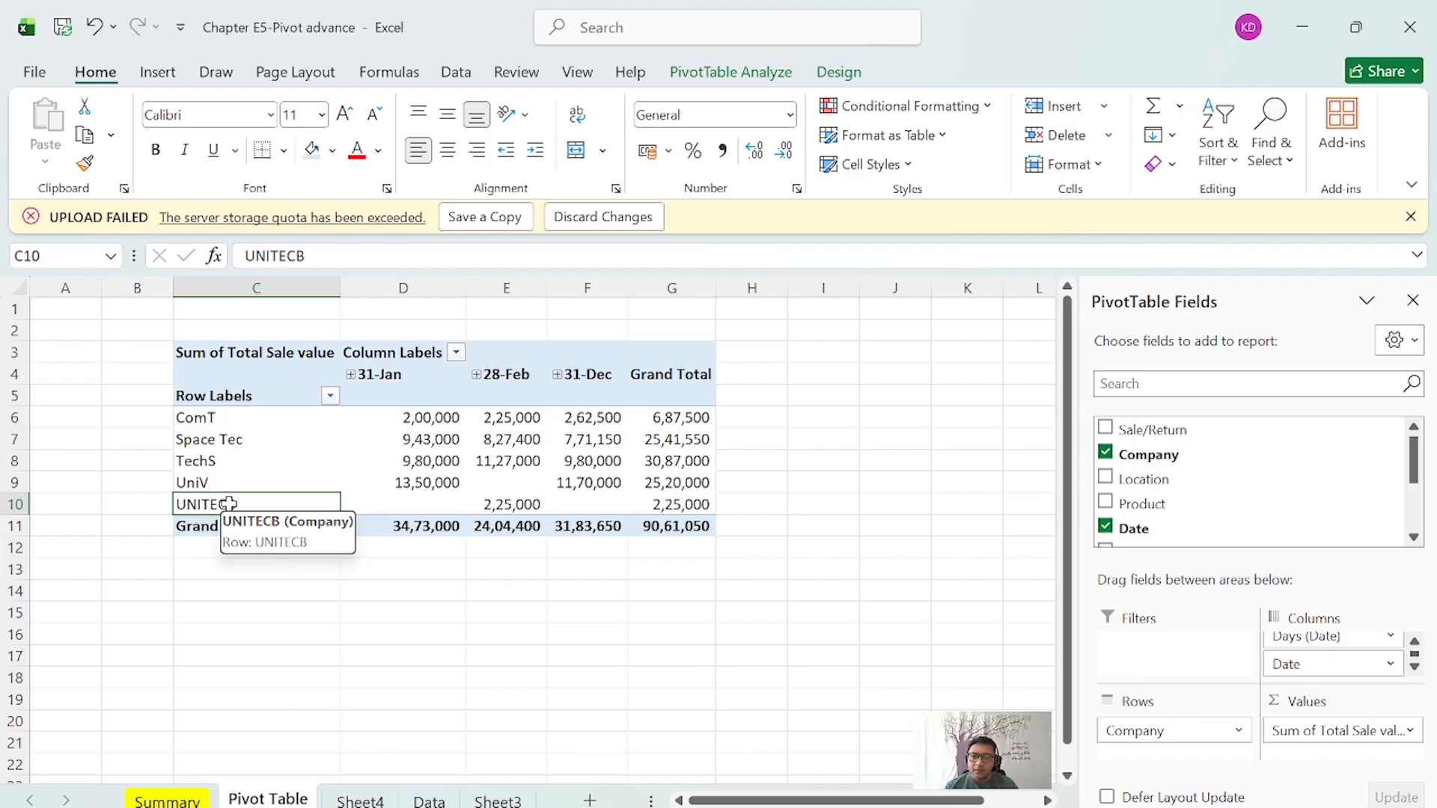
left_click_drag(229, 504, 672, 505)
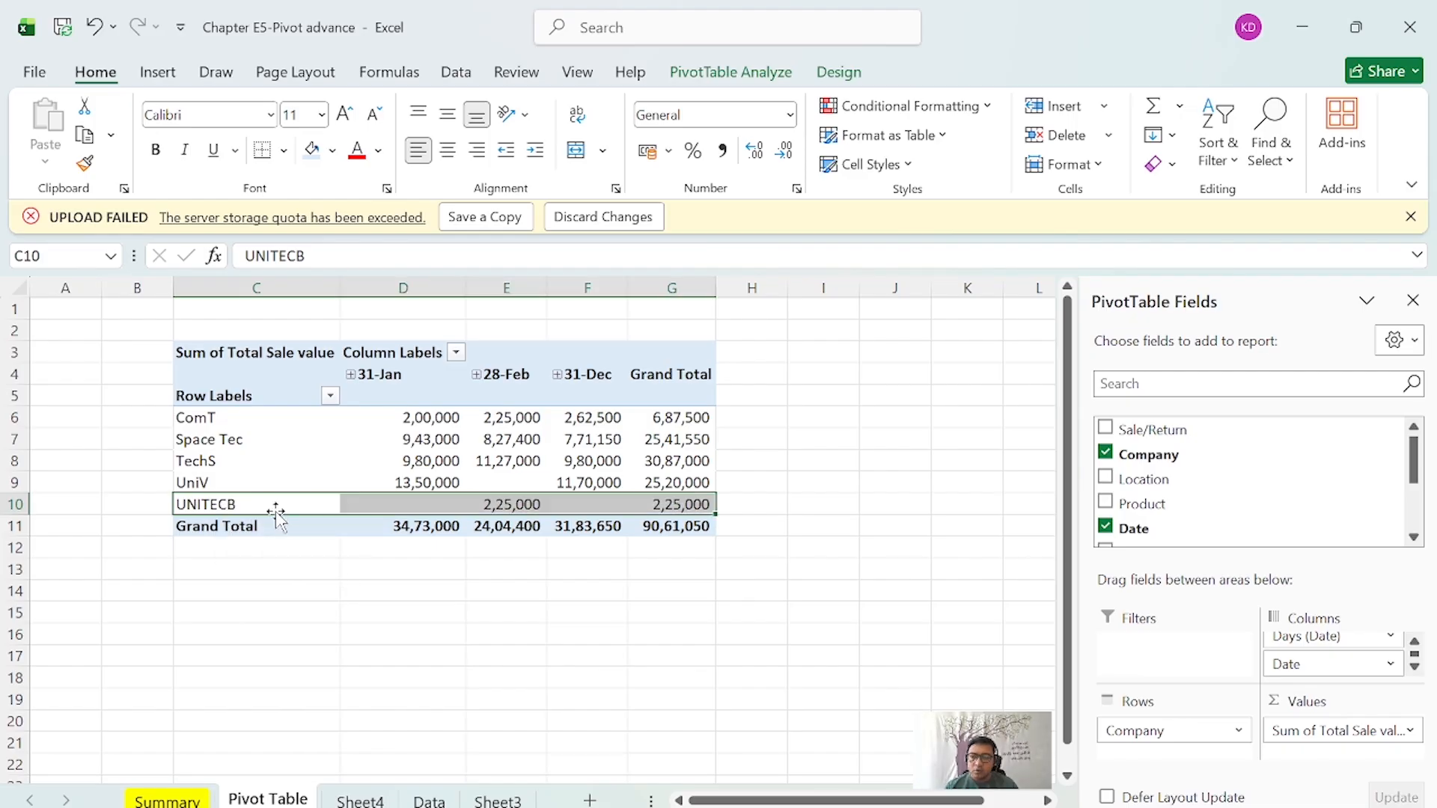
left_click_drag(273, 507, 696, 501)
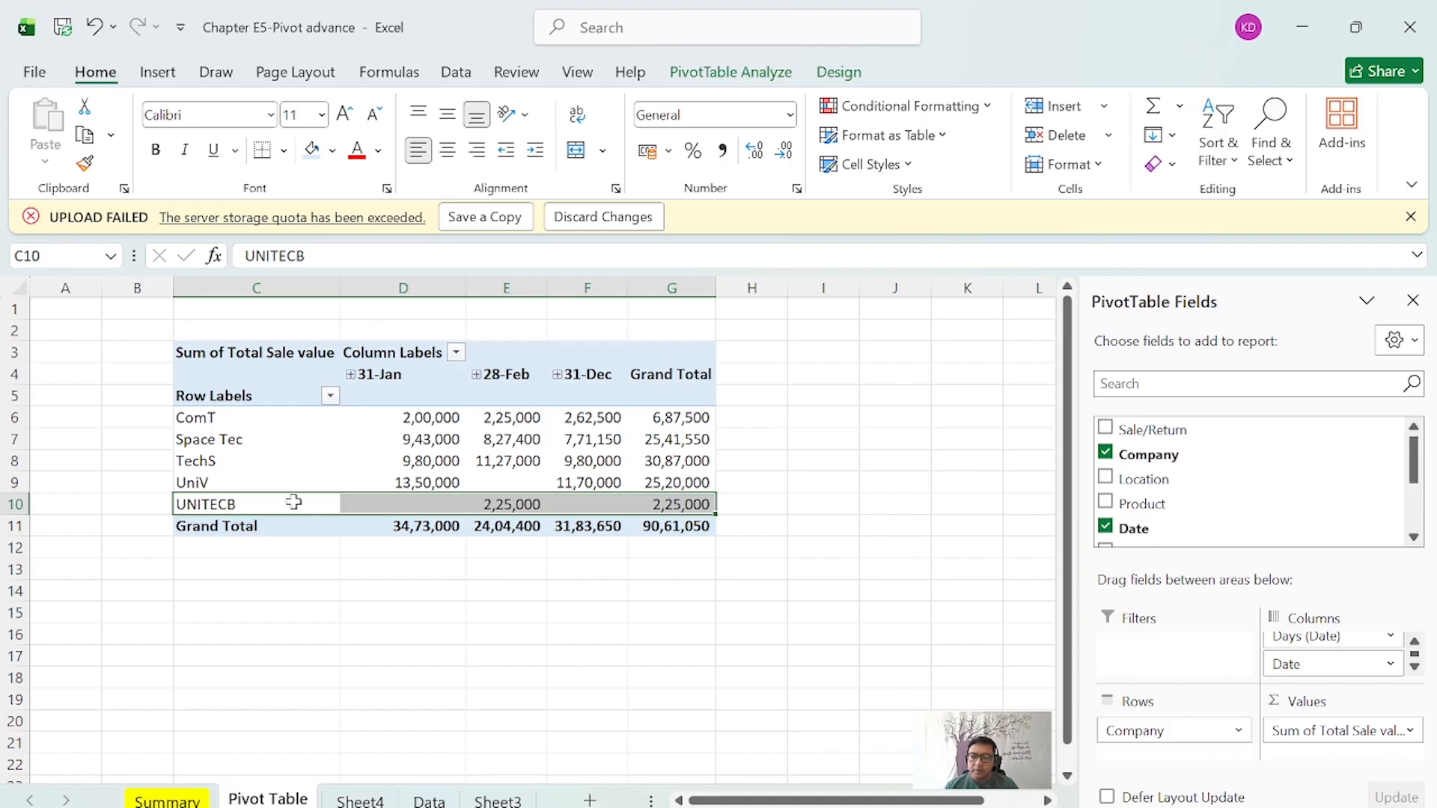
left_click_drag(292, 502, 657, 504)
key("alt+a")
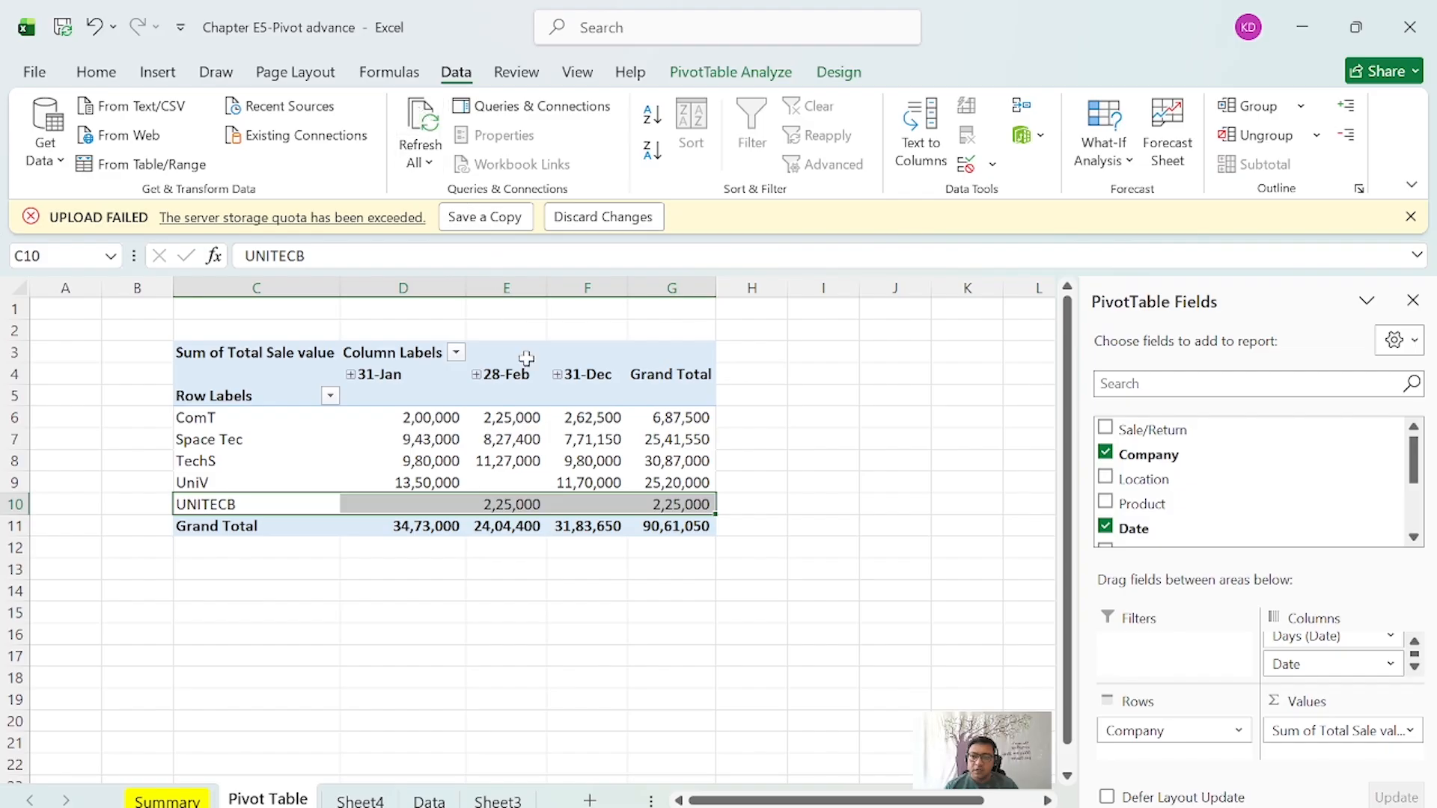
Select the Sort topic on the Summary sheet and sort the pivot table's companies by Grand Total from largest to smallest.
left_click(188, 801)
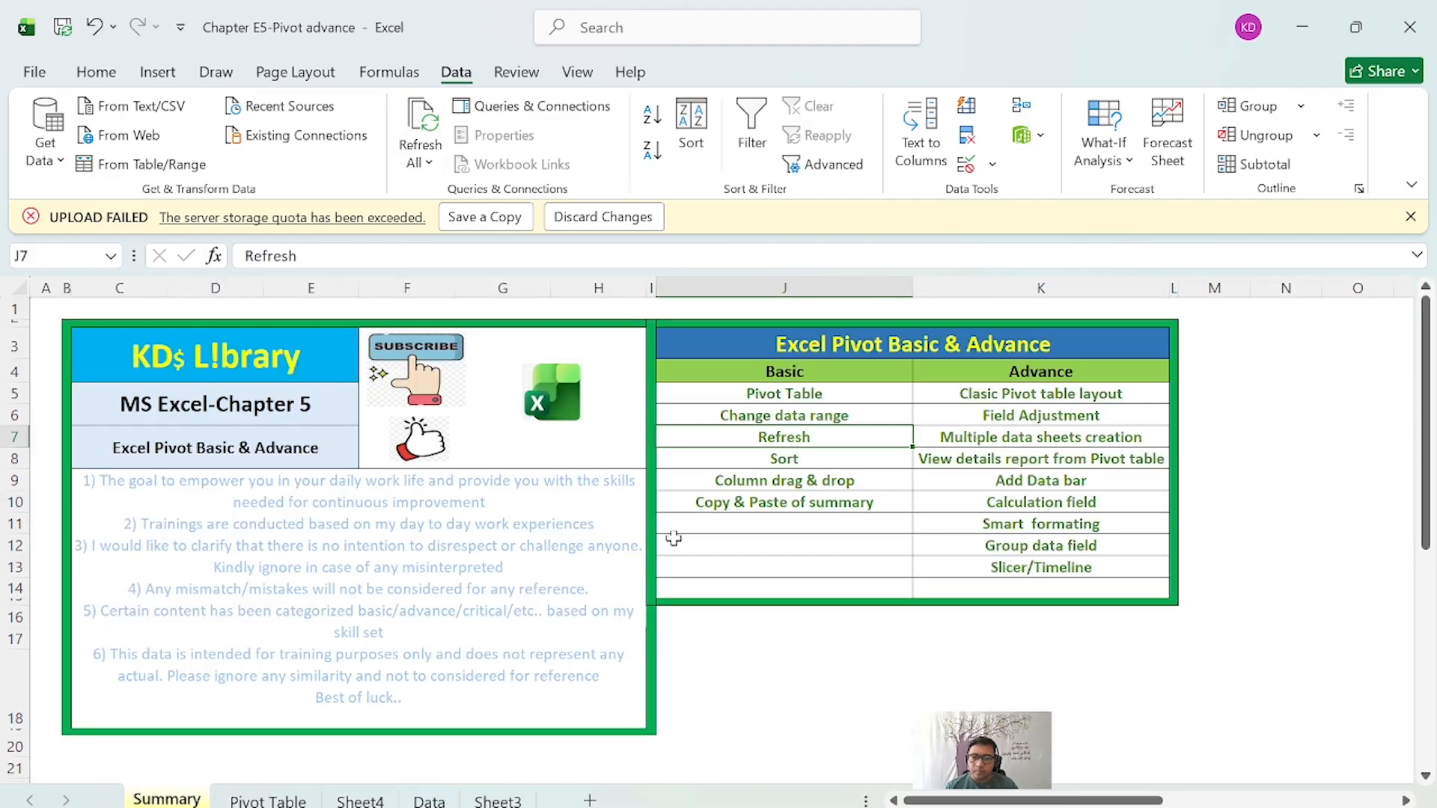
left_click(778, 465)
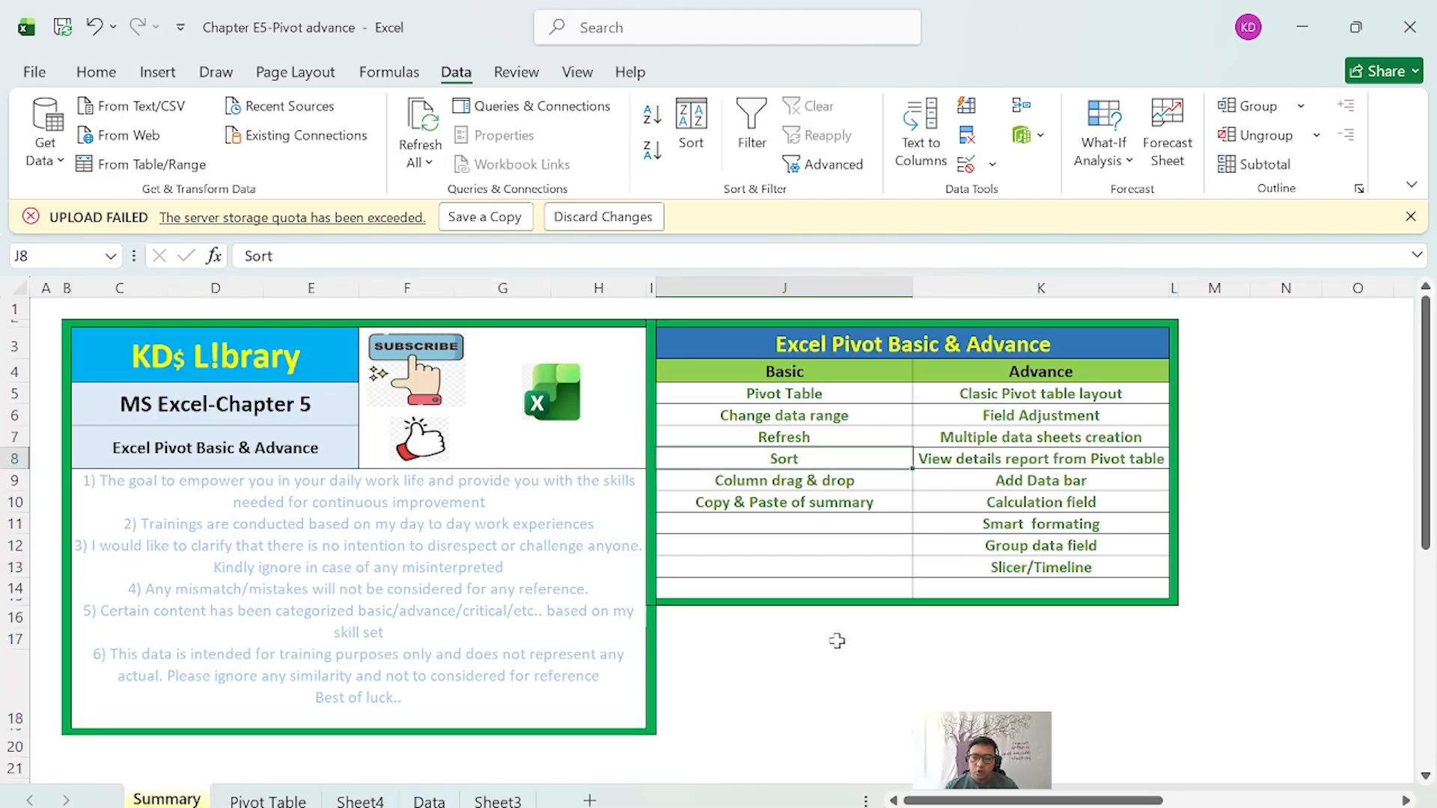
left_click(268, 800)
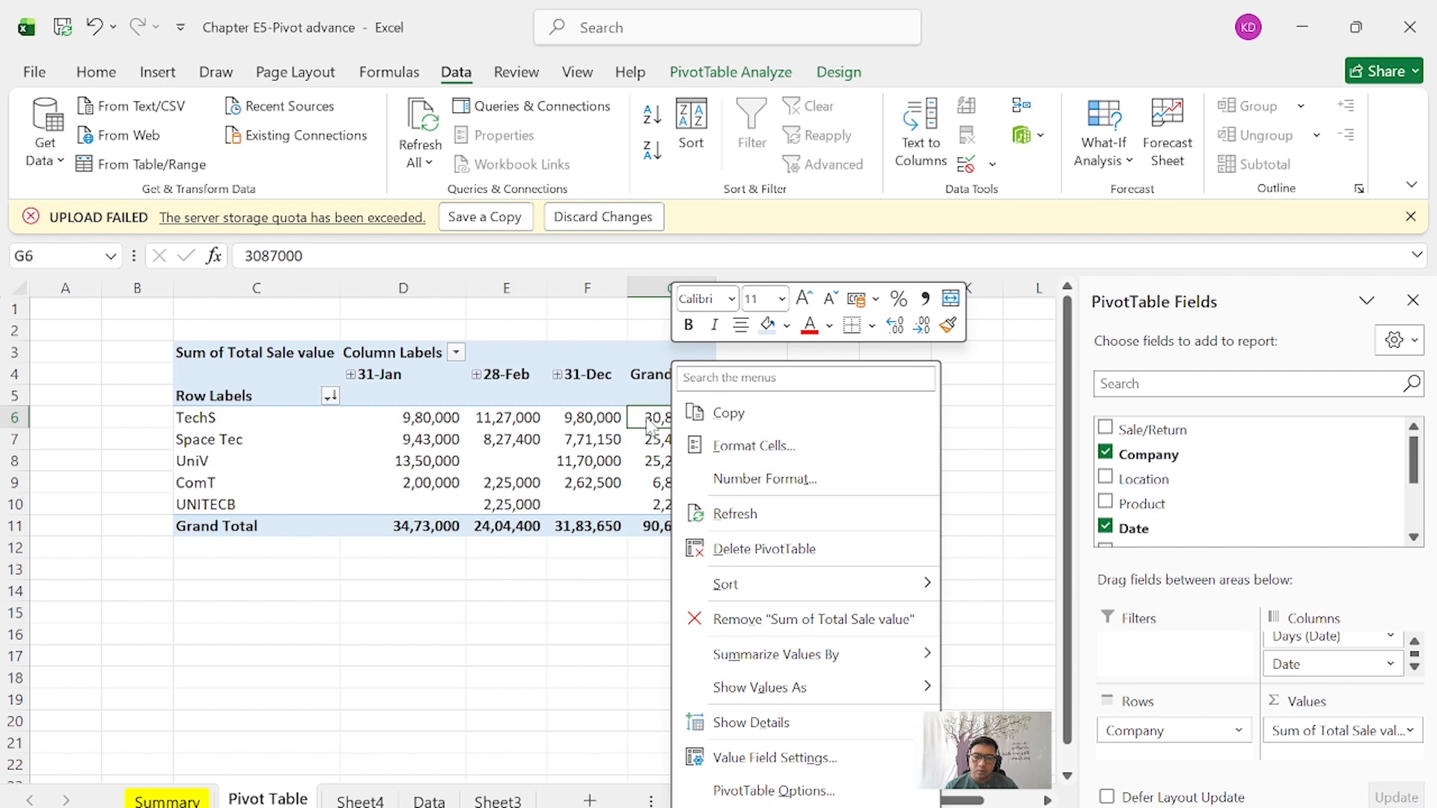
right_click(651, 417)
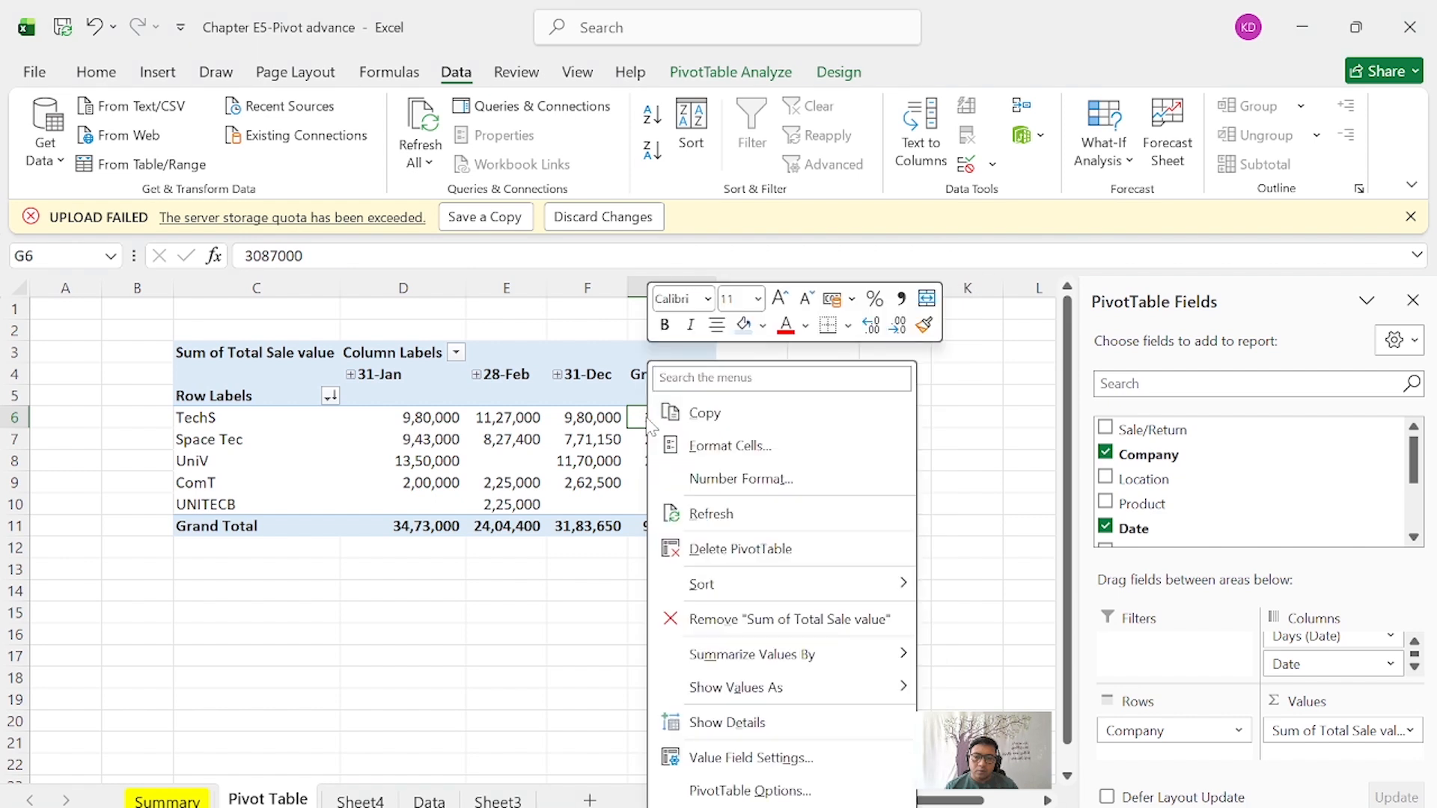
mouse_move(774, 588)
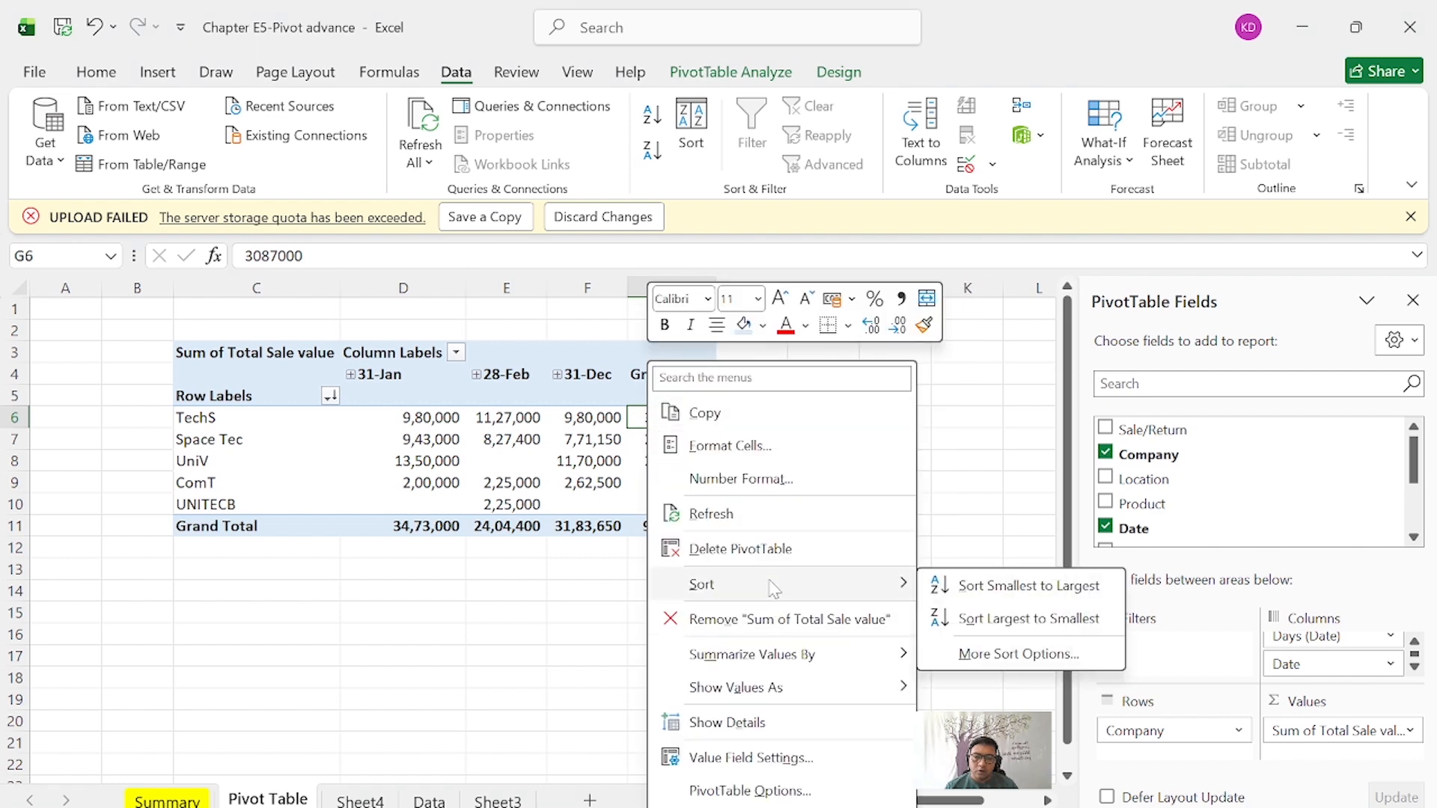
left_click(965, 621)
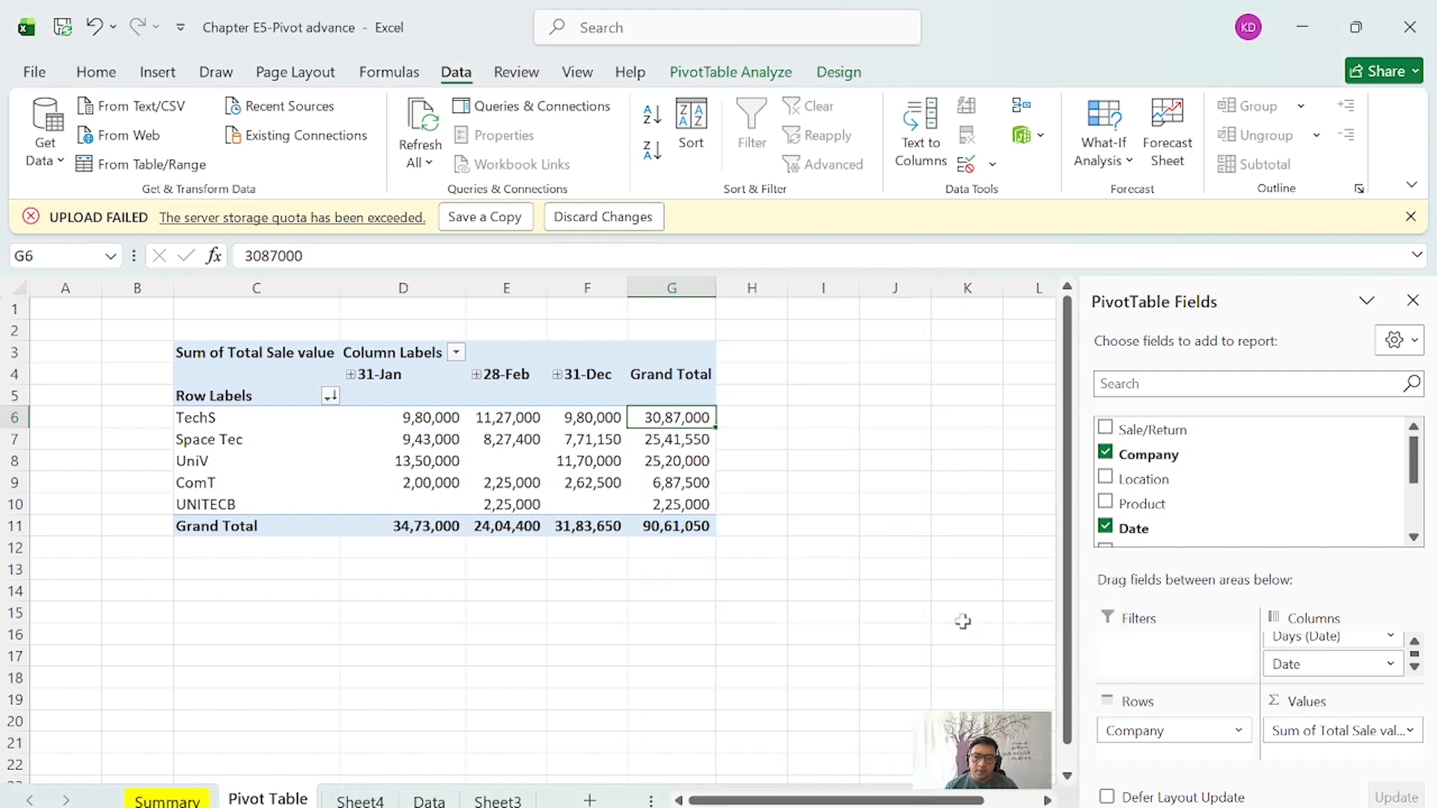
Sort the pivot table's companies by their Grand Total values from smallest to largest.
right_click(677, 425)
mouse_move(790, 595)
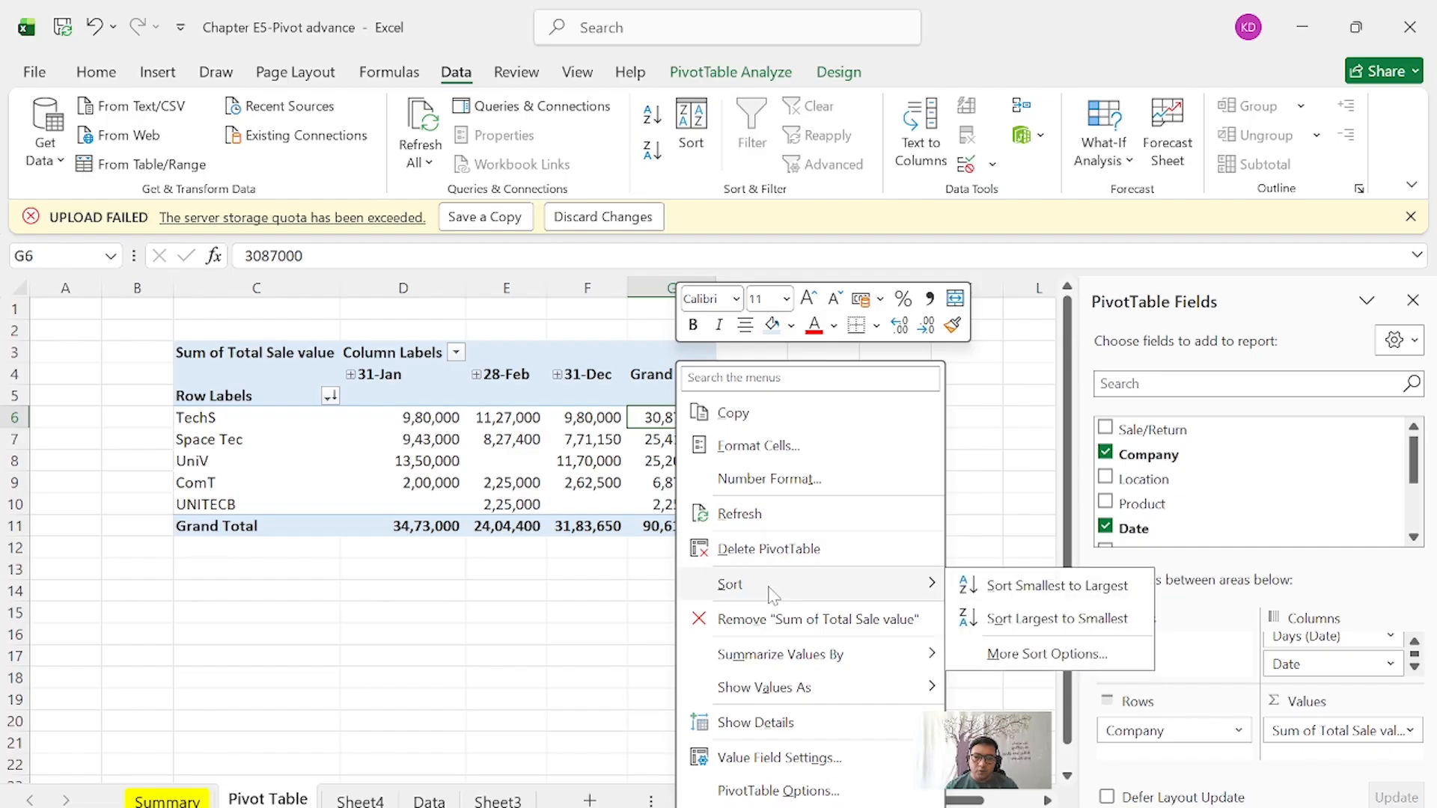
left_click(1042, 587)
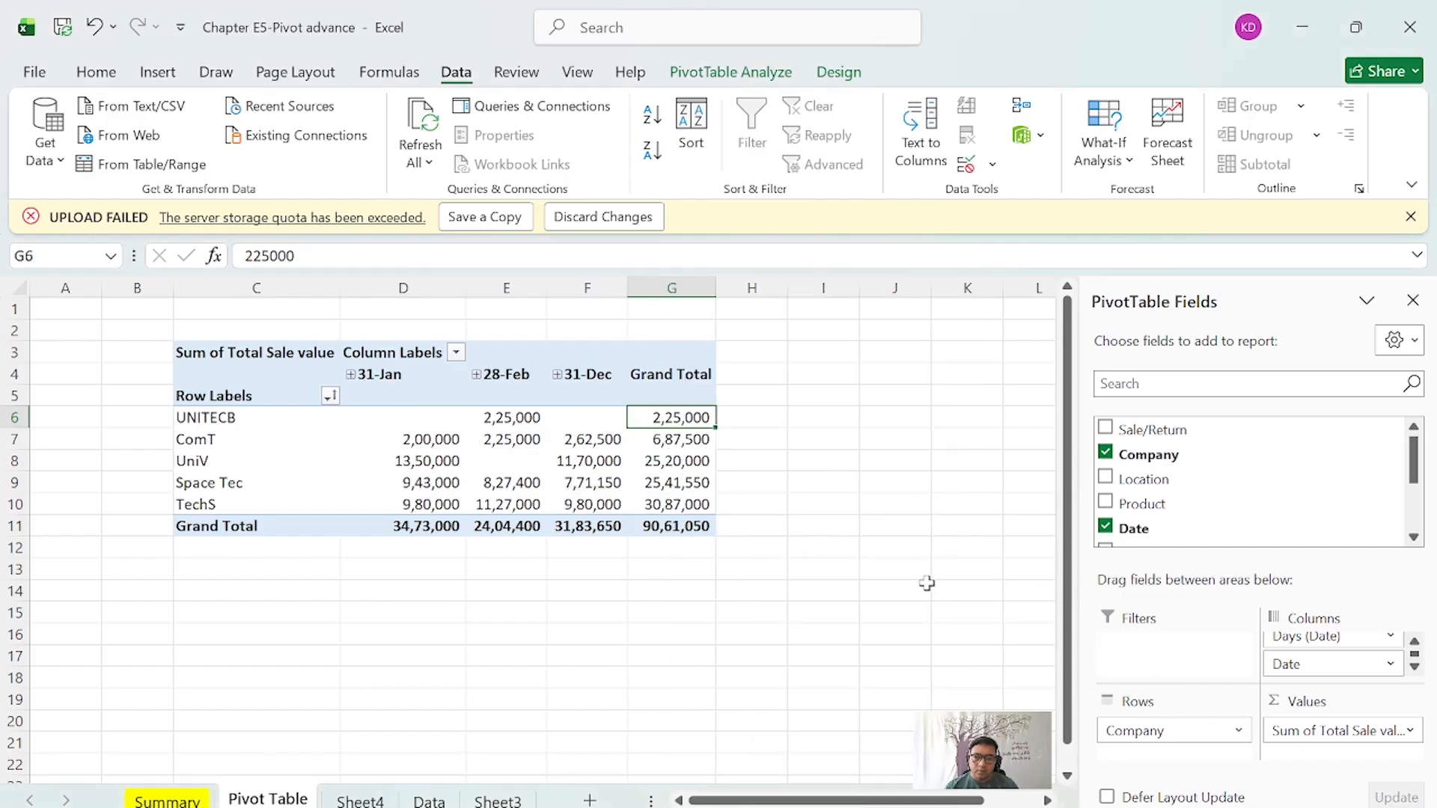
Compare the first and last companies' Grand Total values to check the sort order.
left_click(683, 501)
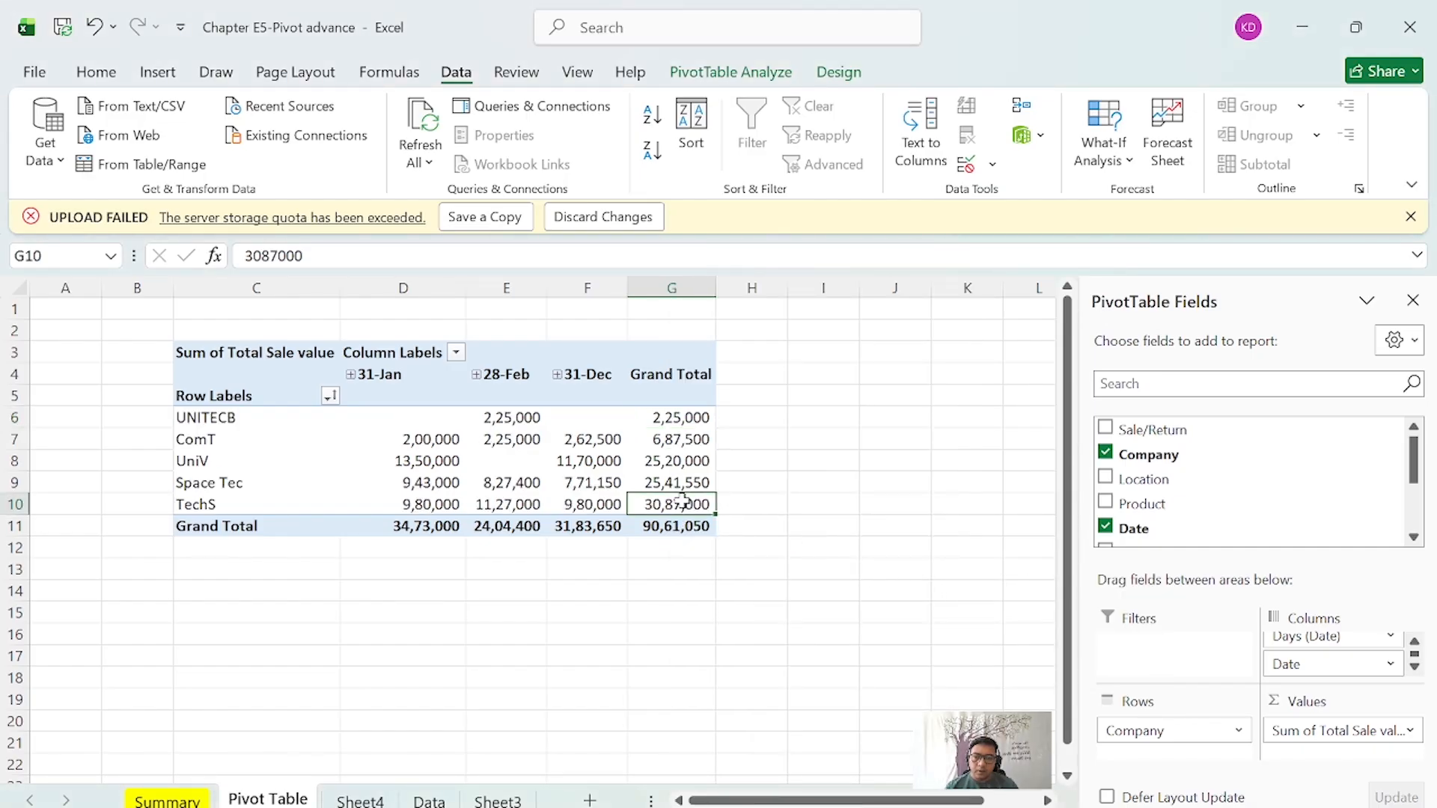
left_click(679, 423)
left_click(693, 507)
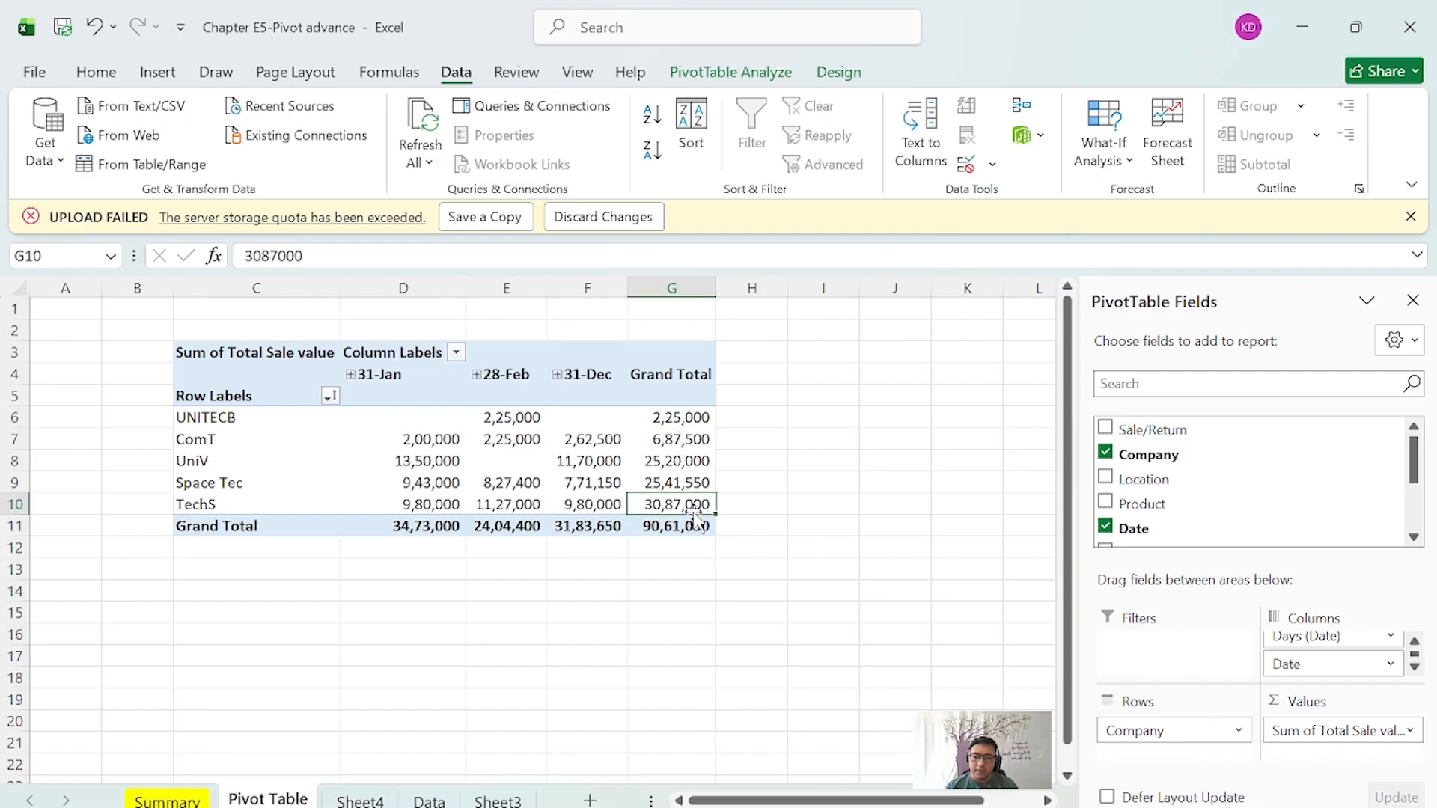
left_click(677, 421)
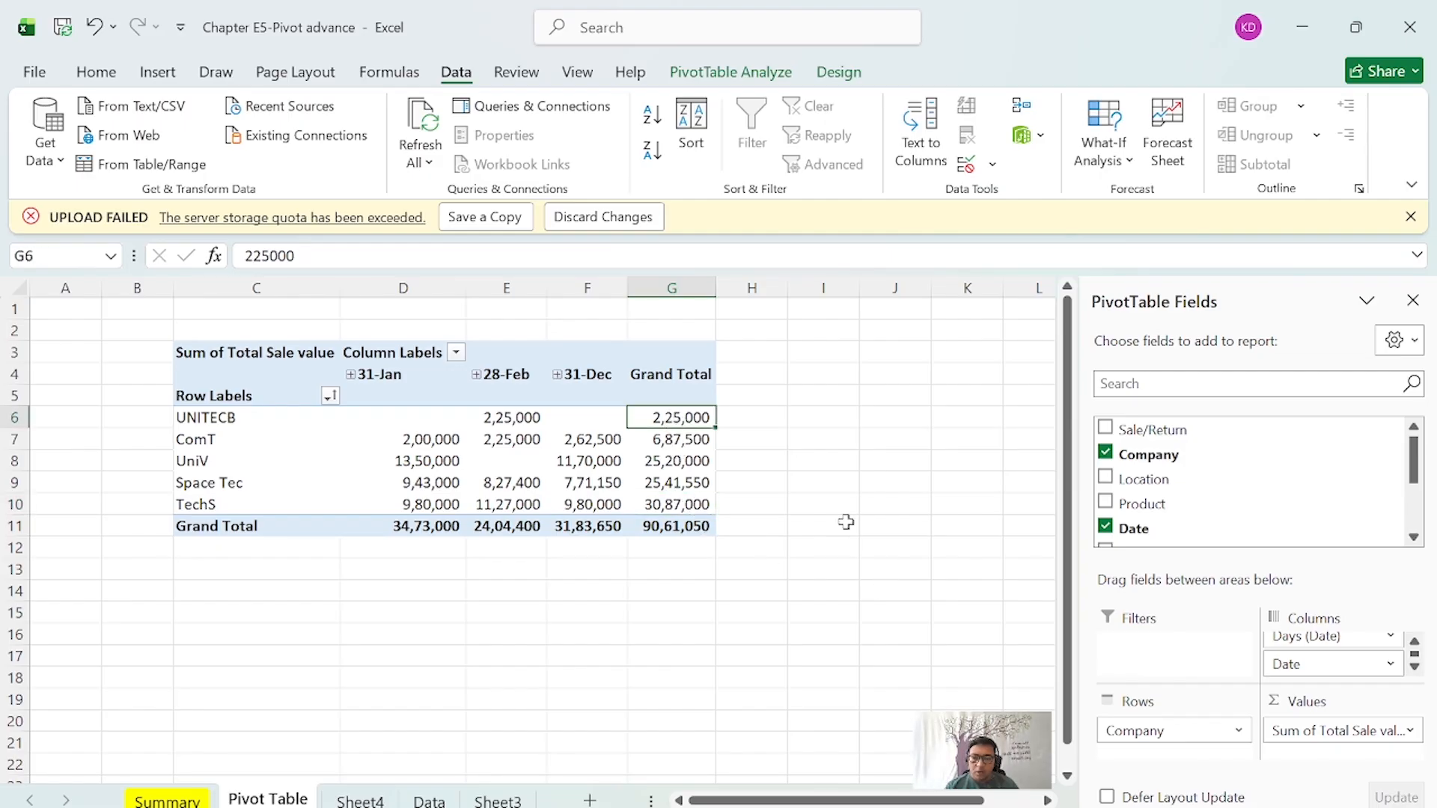
left_click(684, 499)
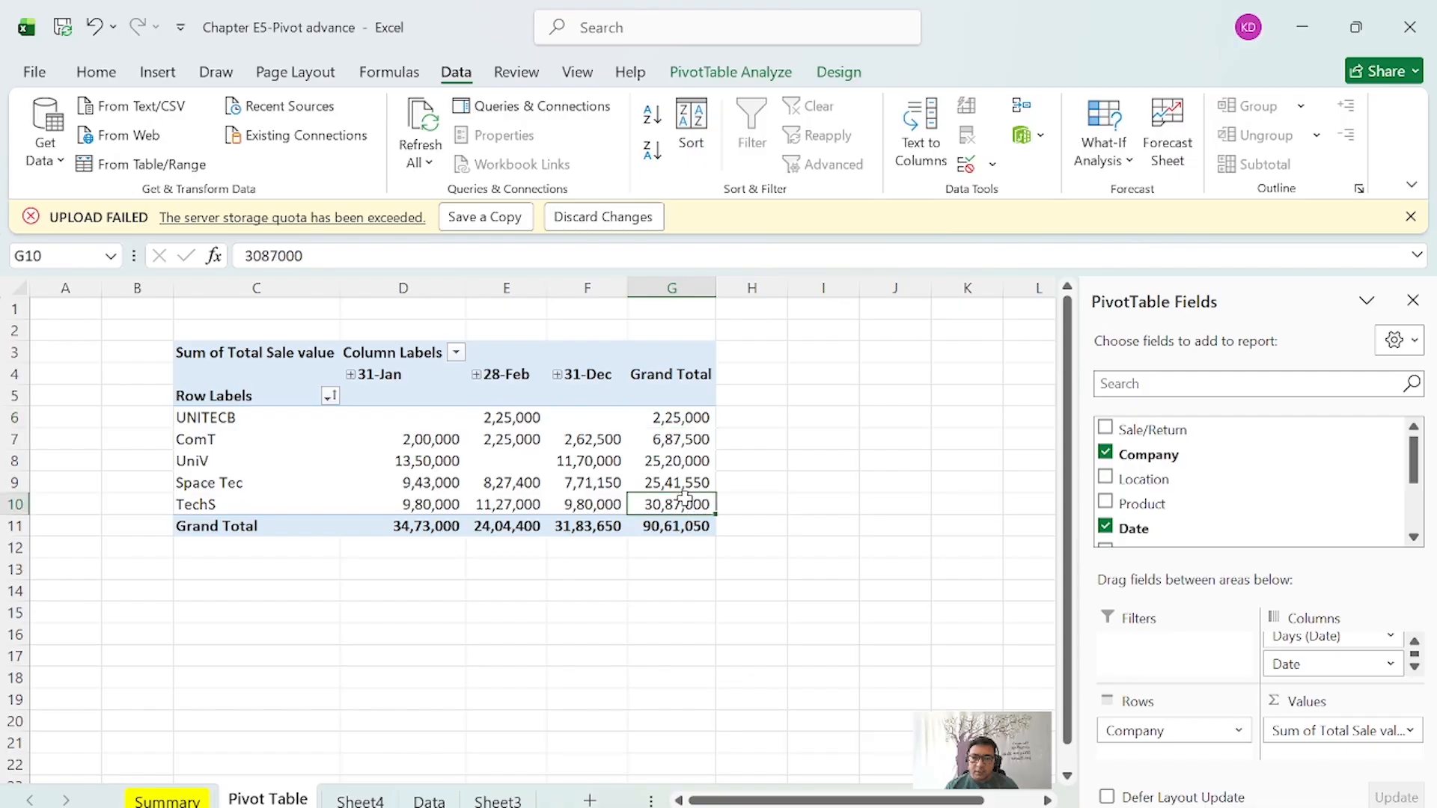
right_click(684, 500)
key("Escape")
After viewing the Summary sheet's Column drag & drop topic, move the pivot table's 31-Dec column ahead of 31-Jan.
left_click(166, 800)
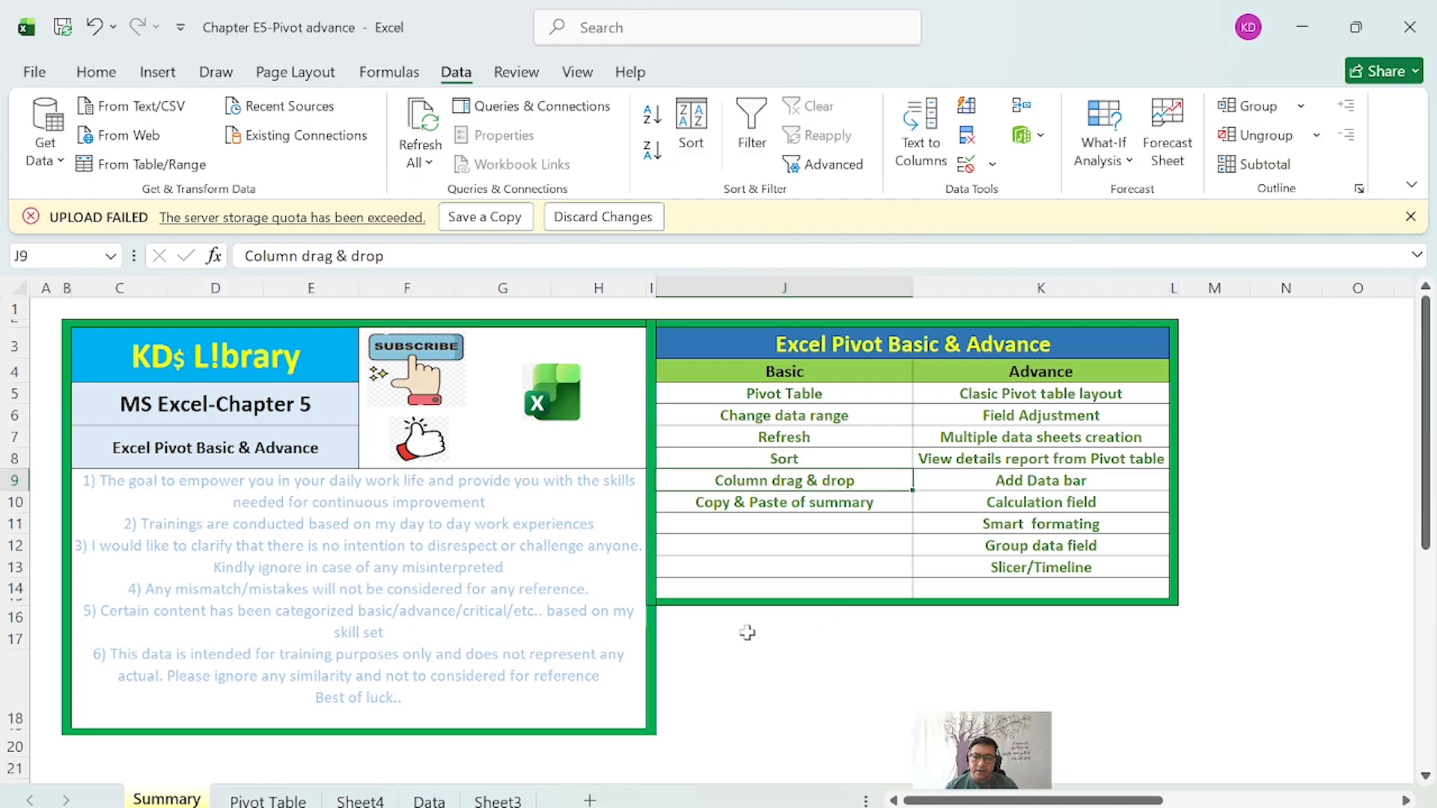
left_click(267, 799)
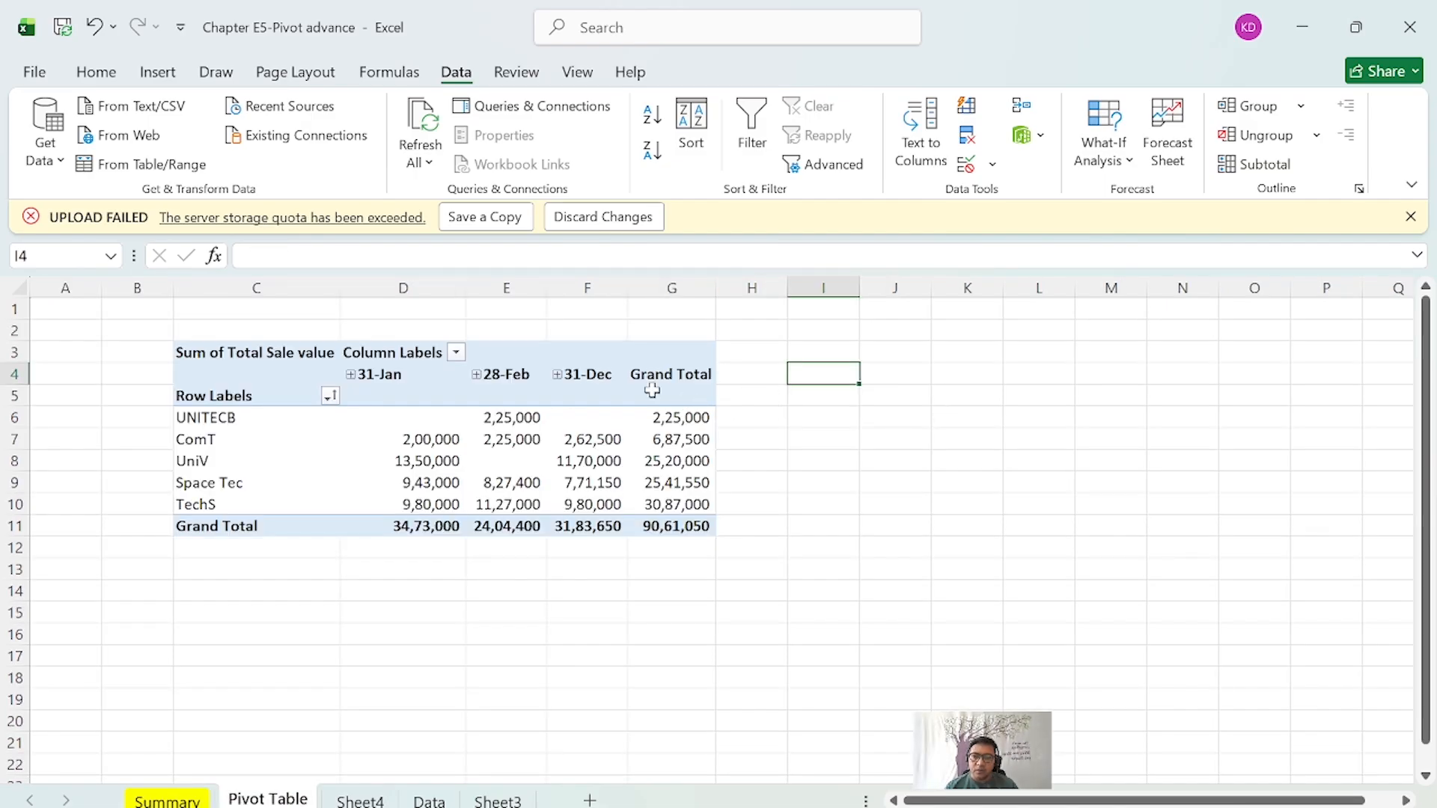
left_click(393, 374)
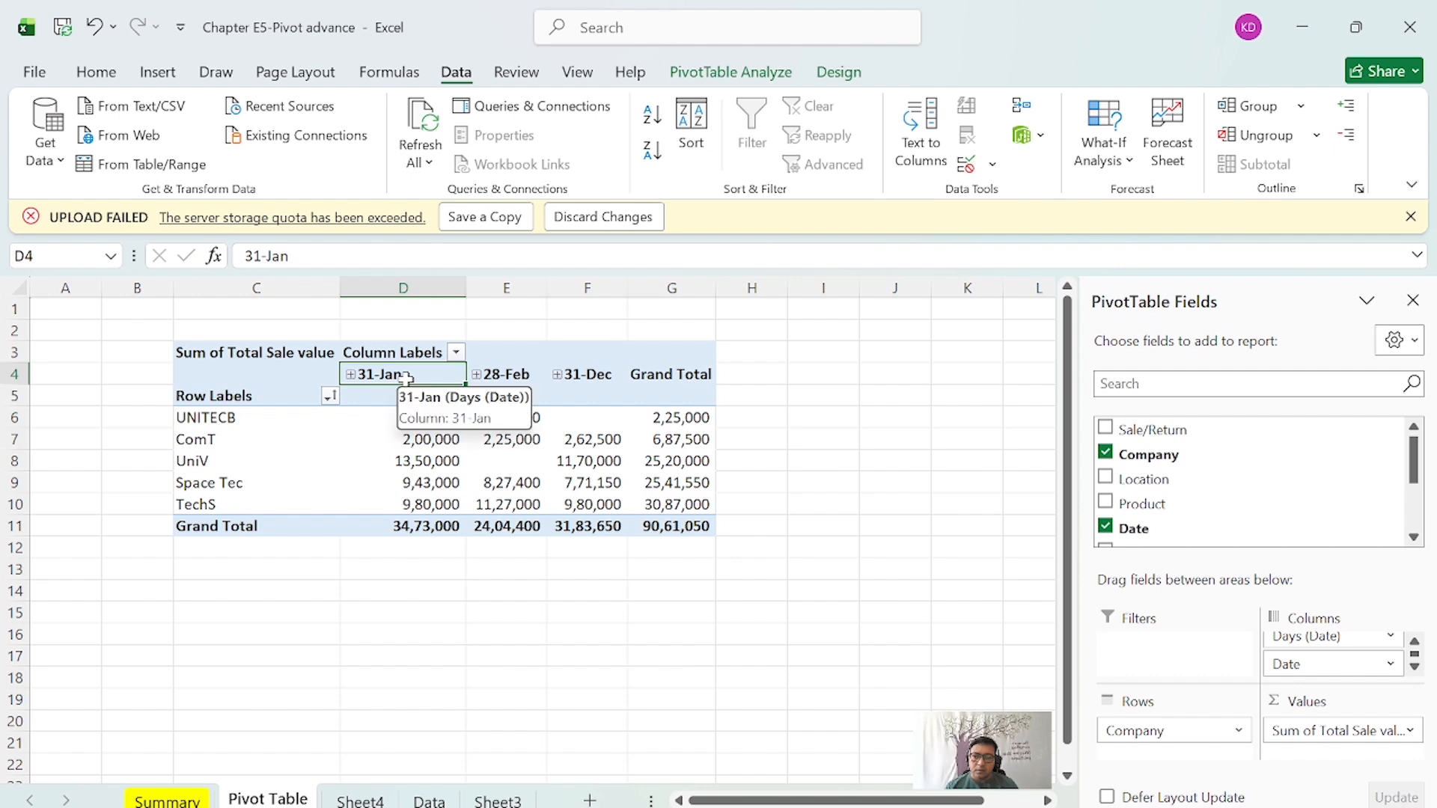
left_click(527, 374)
left_click(616, 382)
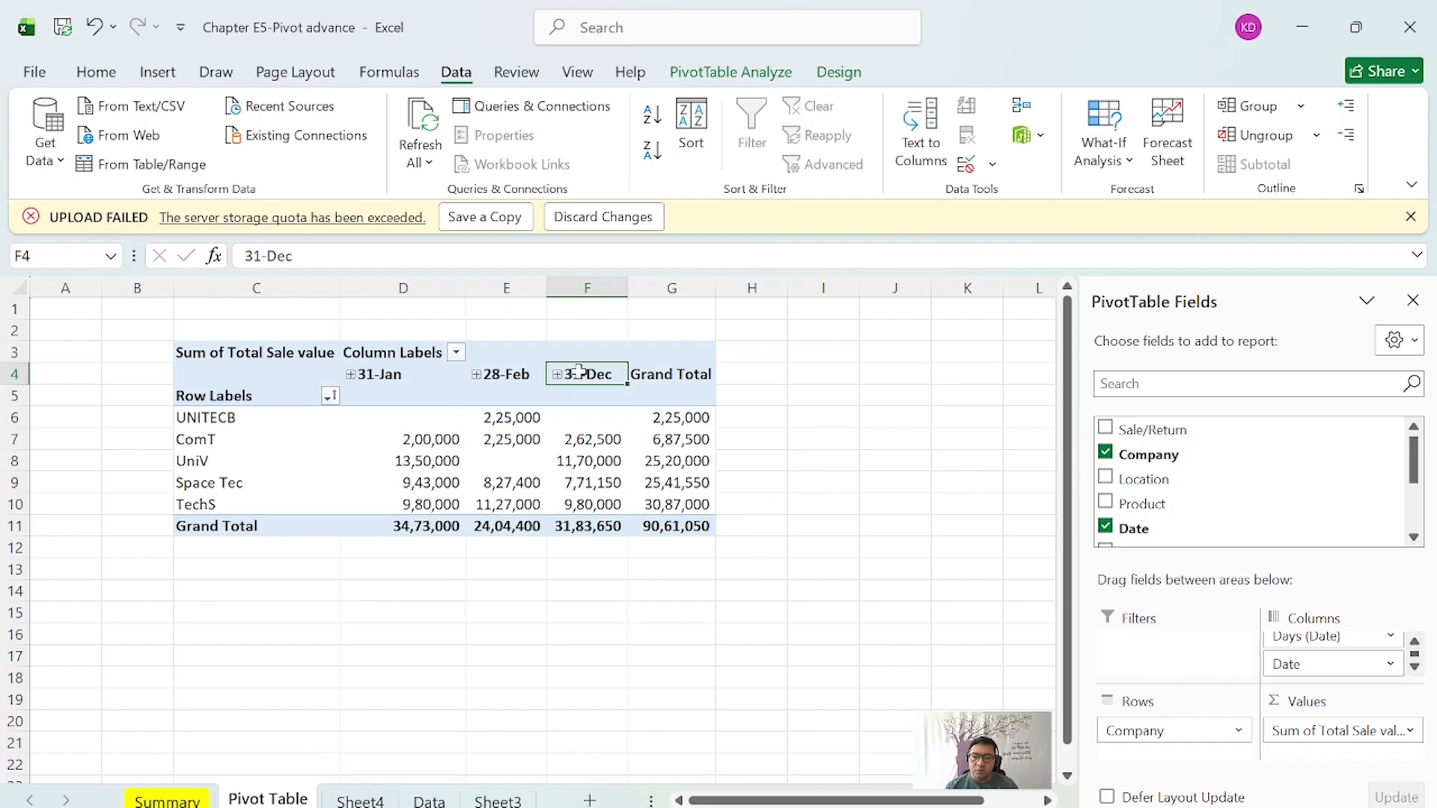
left_click(603, 375)
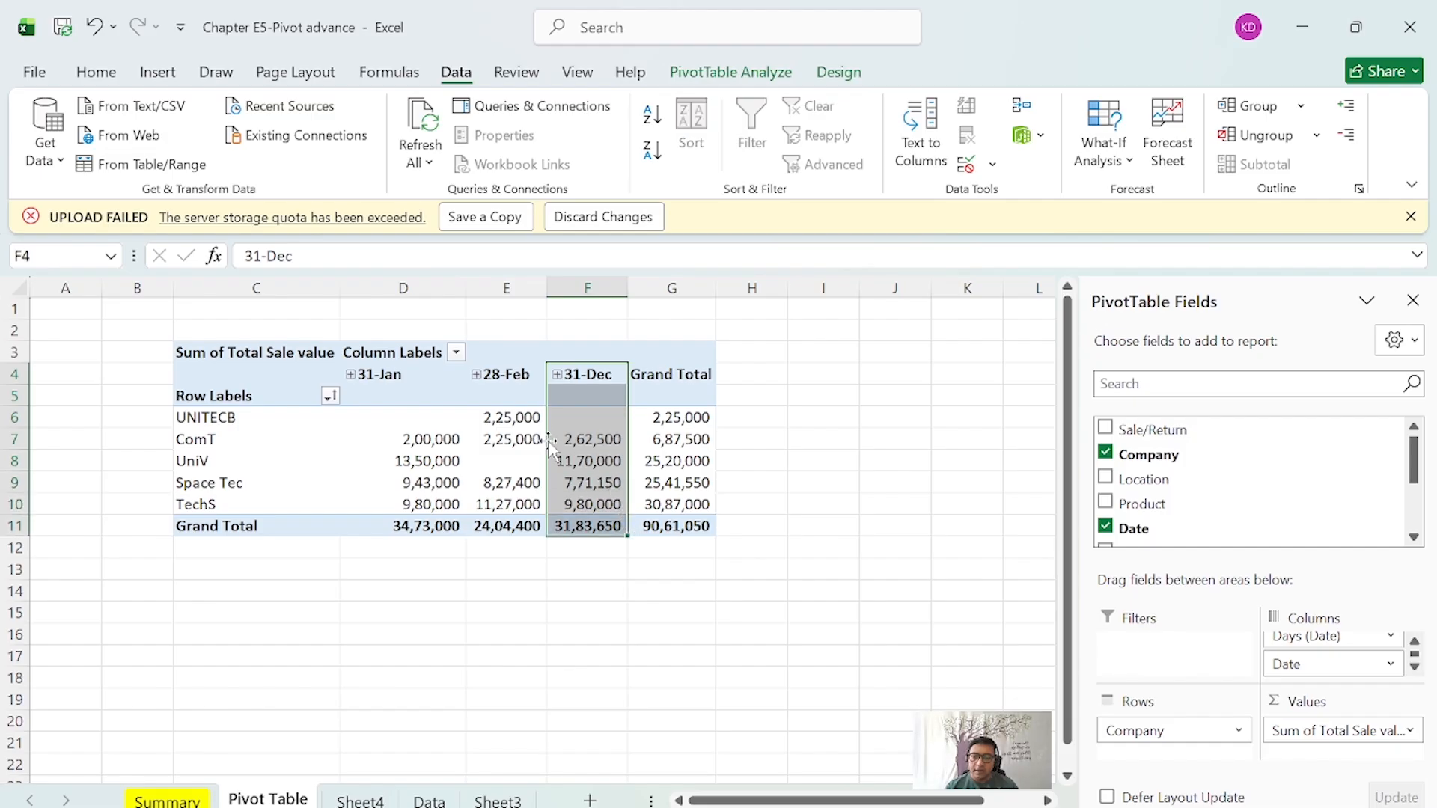
left_click_drag(549, 442, 369, 449)
left_click(823, 416)
left_click(404, 377)
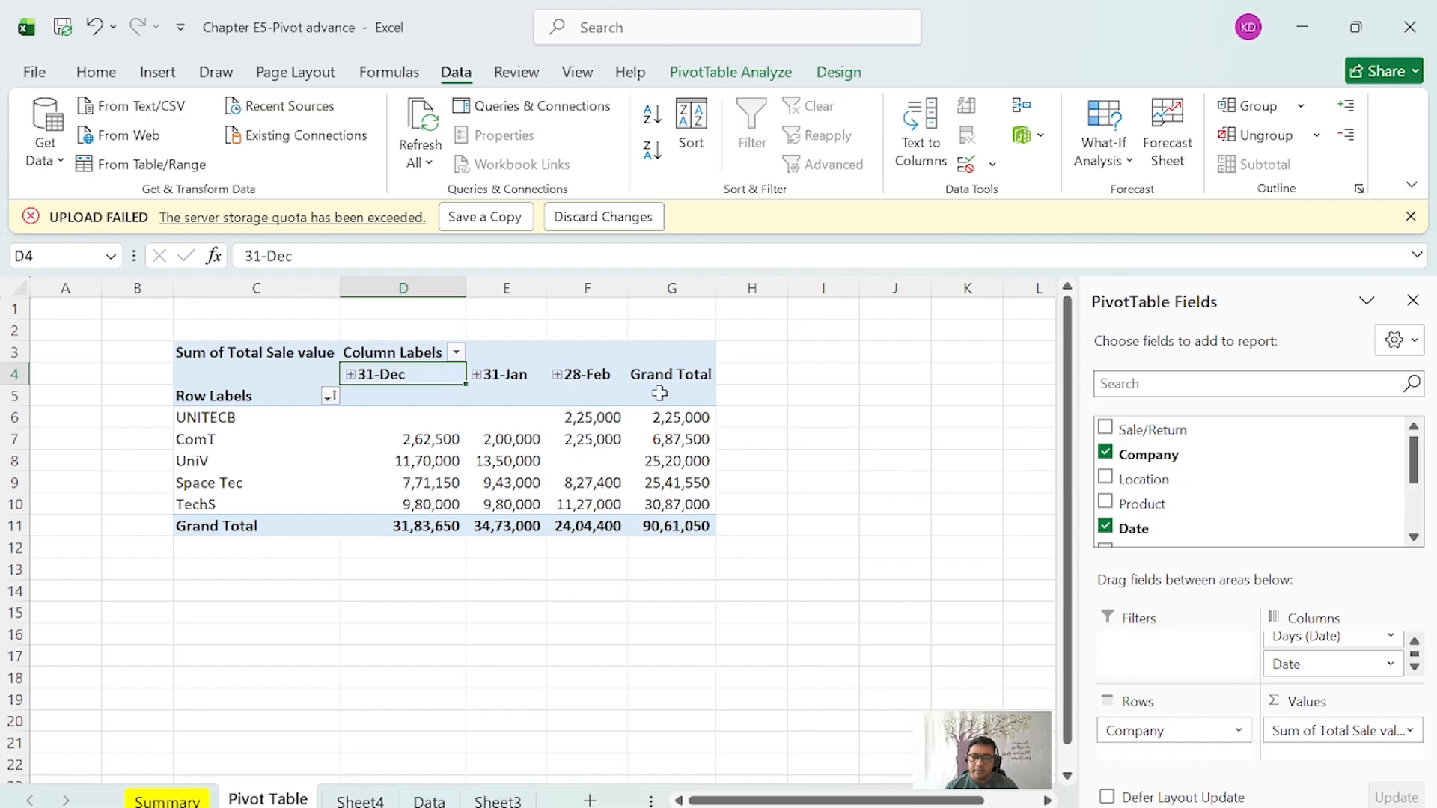
Select the Summary sheet's Copy & Paste of summary topic, and copy the pivot table's columns C to G to column I of the Pivot Table sheet.
left_click(172, 800)
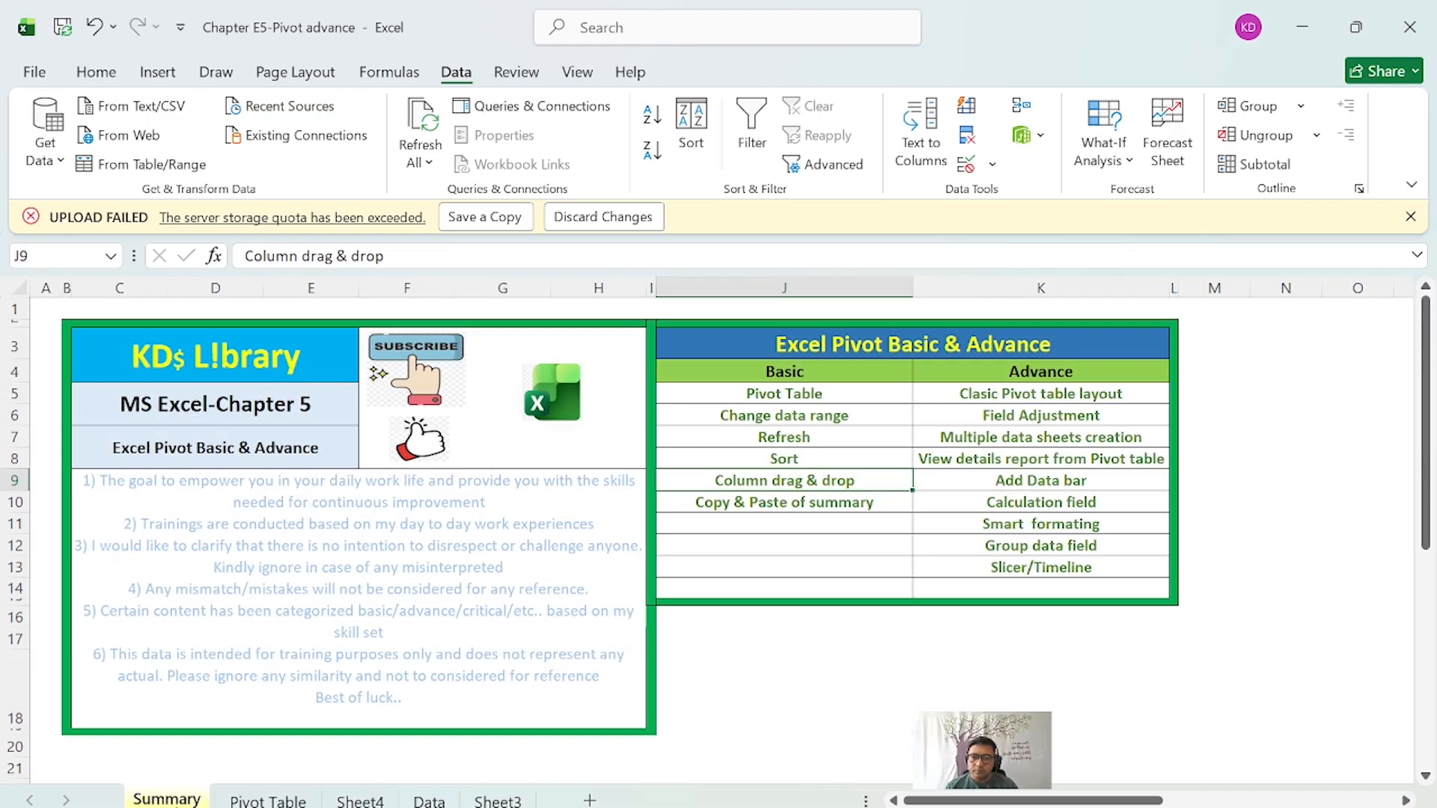
left_click(768, 502)
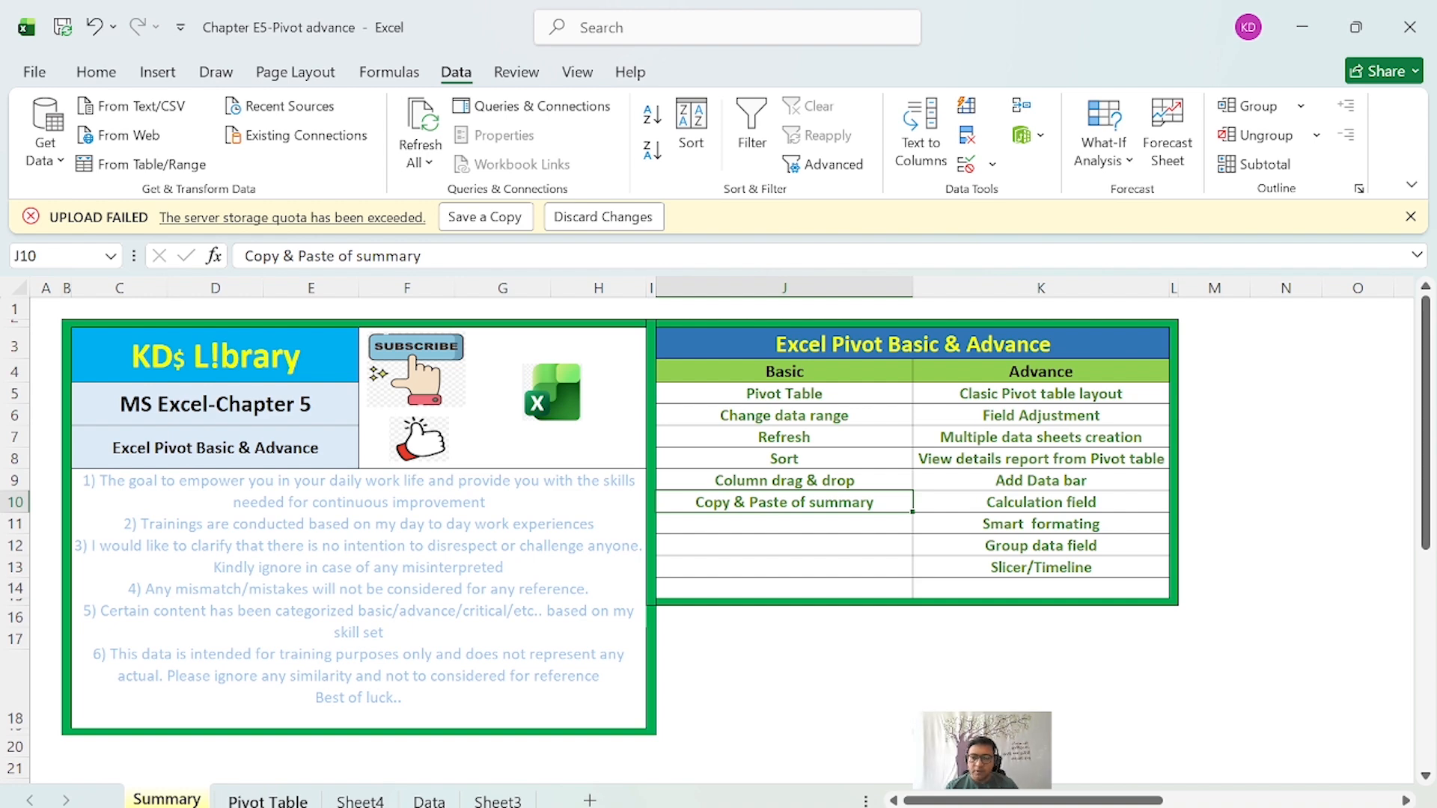
left_click(268, 800)
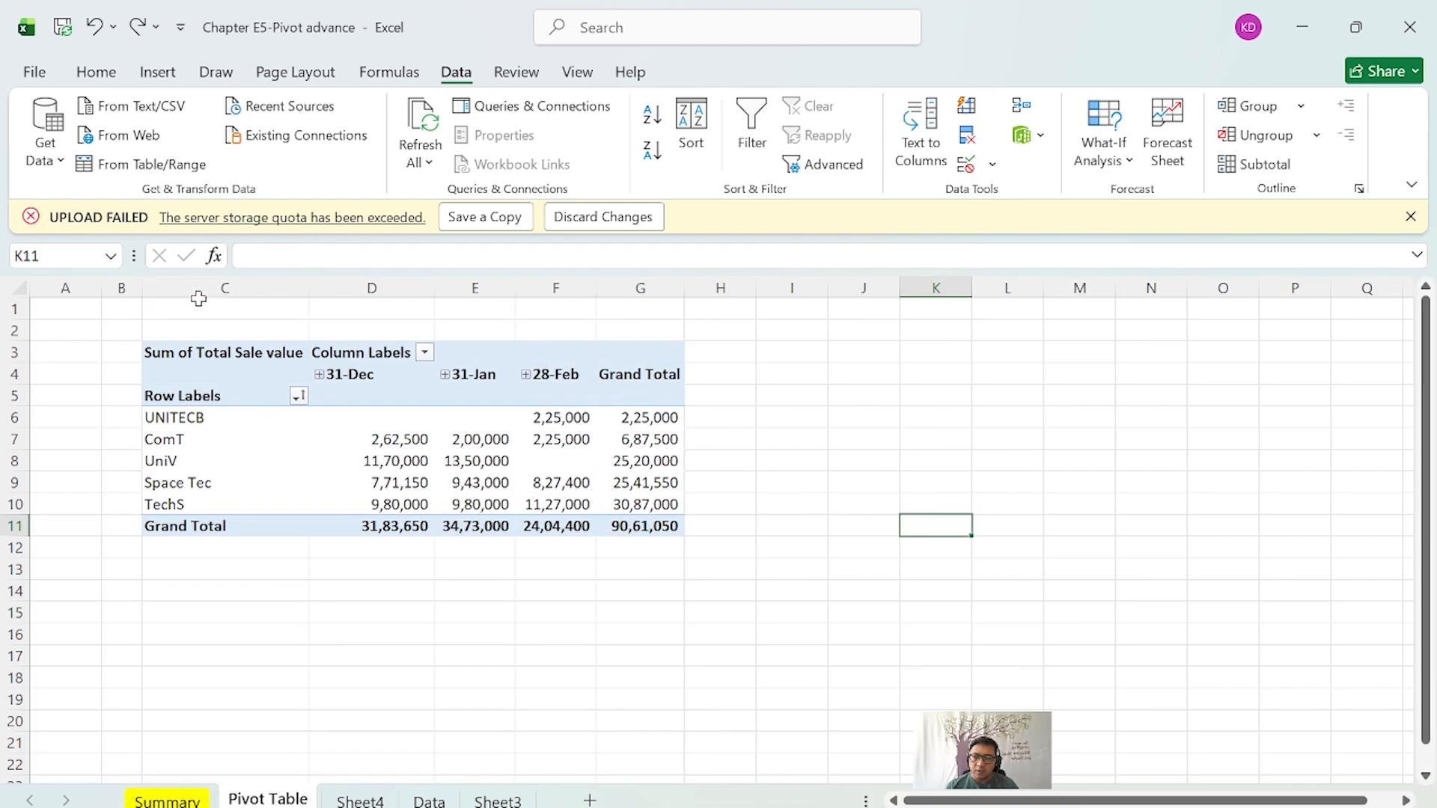
left_click(200, 302)
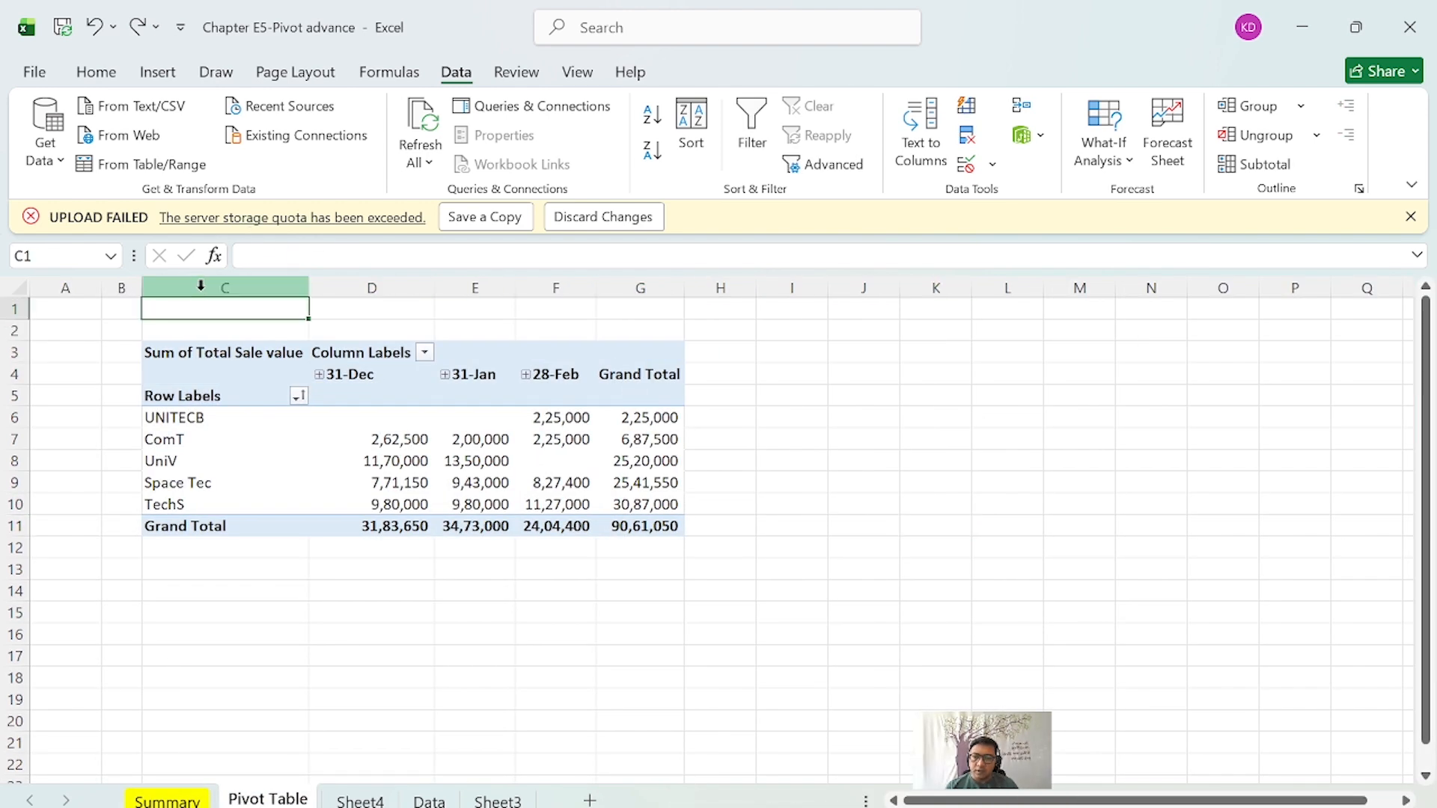
left_click_drag(199, 285, 725, 376)
key("ctrl+c")
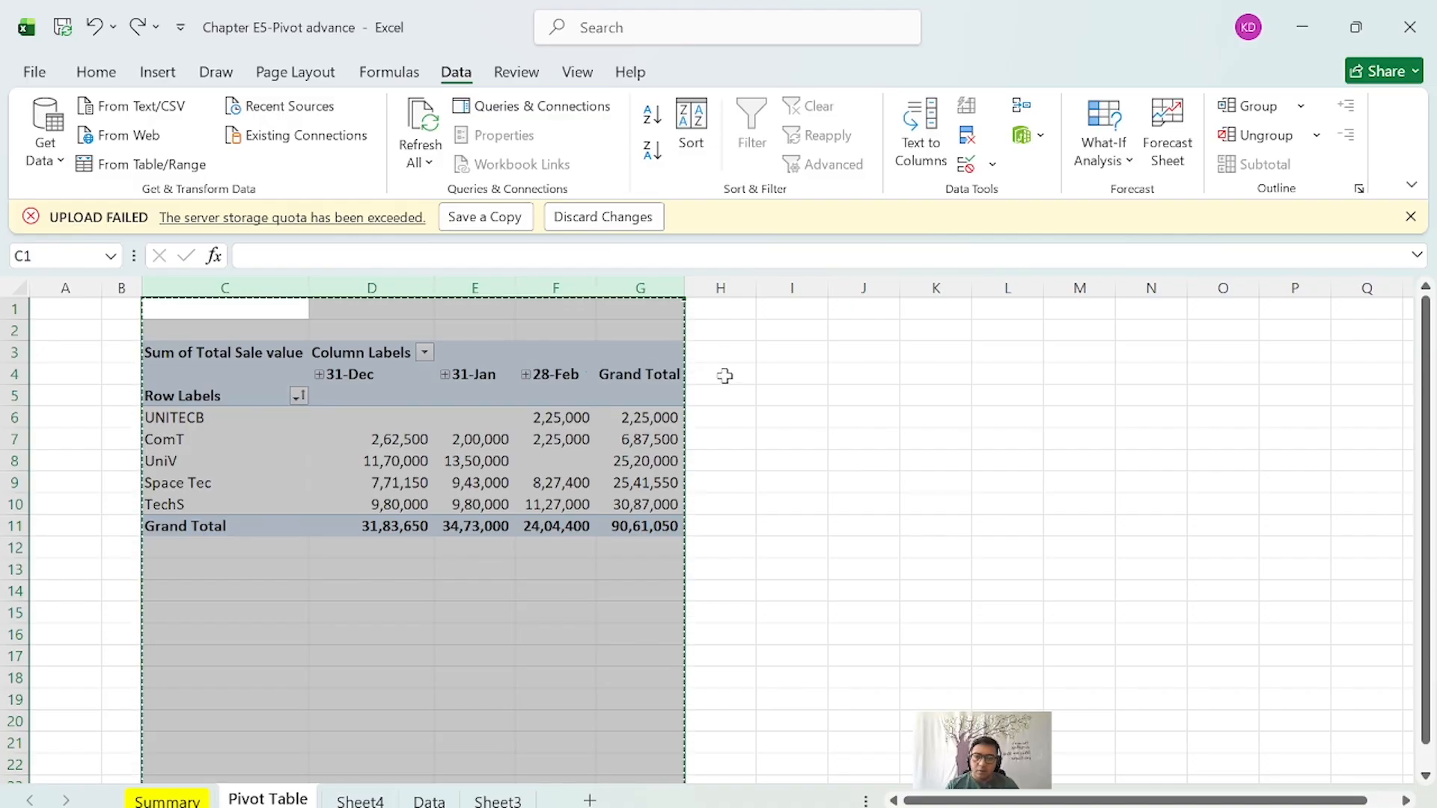
left_click(791, 287)
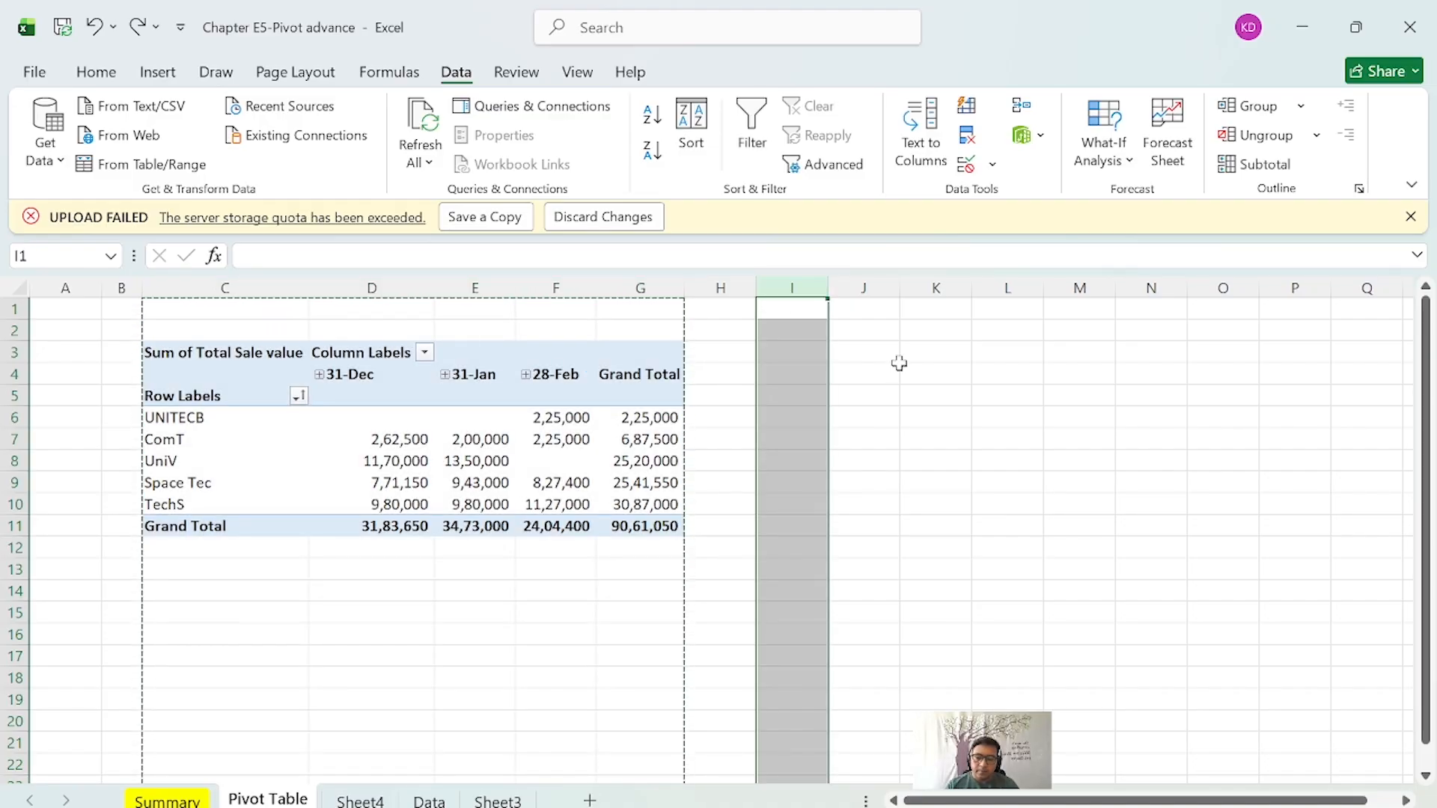
key("ctrl+v")
left_click(1074, 552)
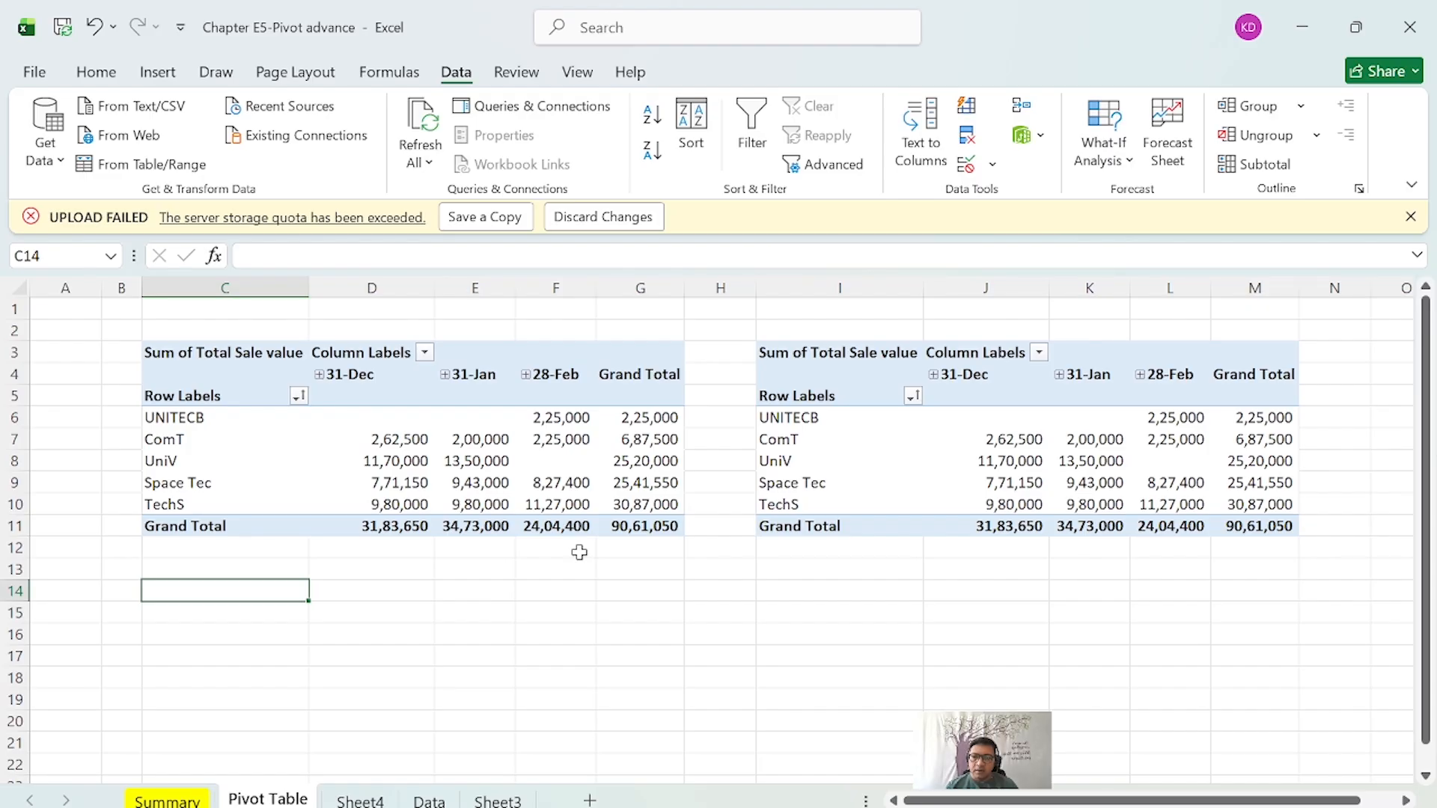
Compare the original pivot table with its copy beginning in column I, including the Space Tec value for 31-Jan.
left_click(839, 568)
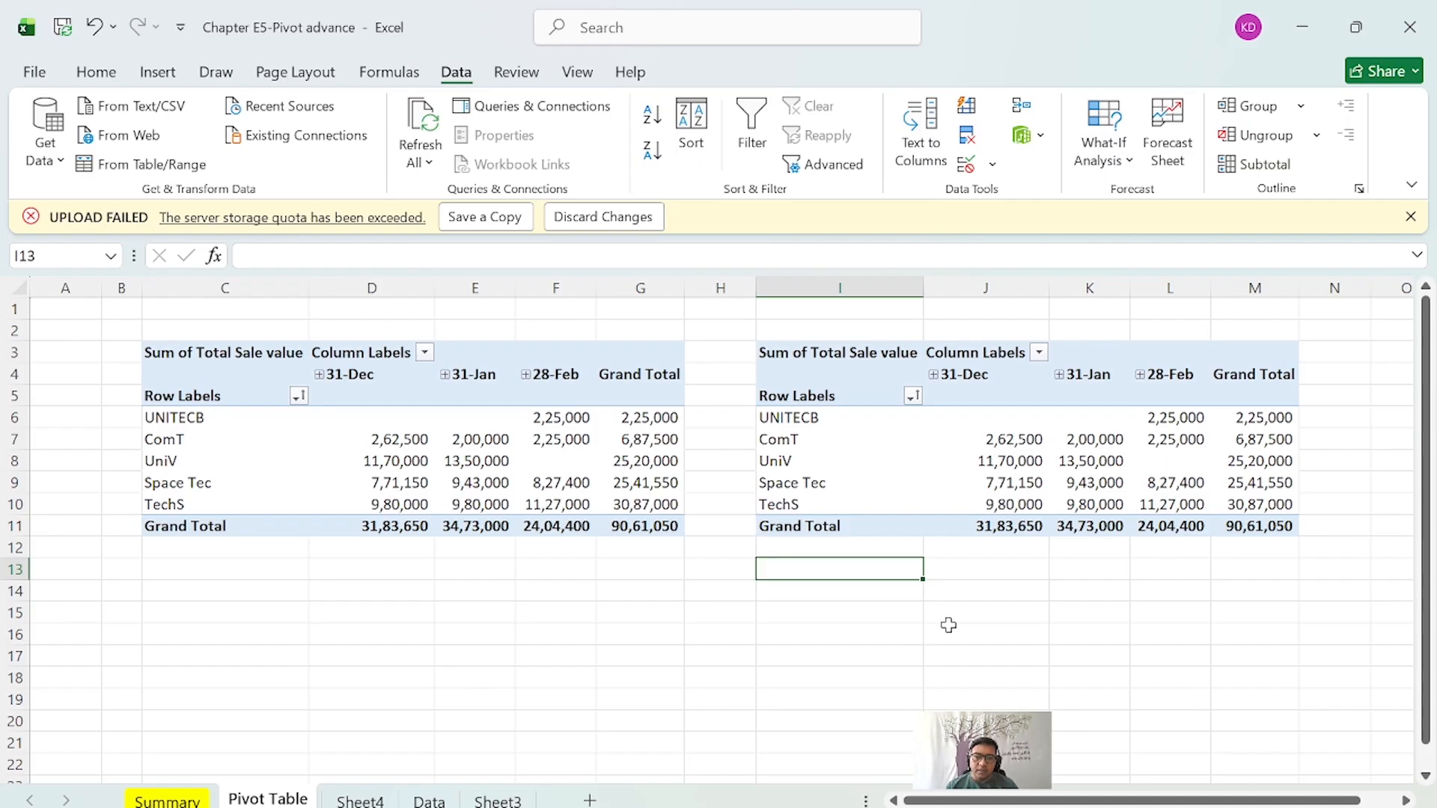
left_click(193, 571)
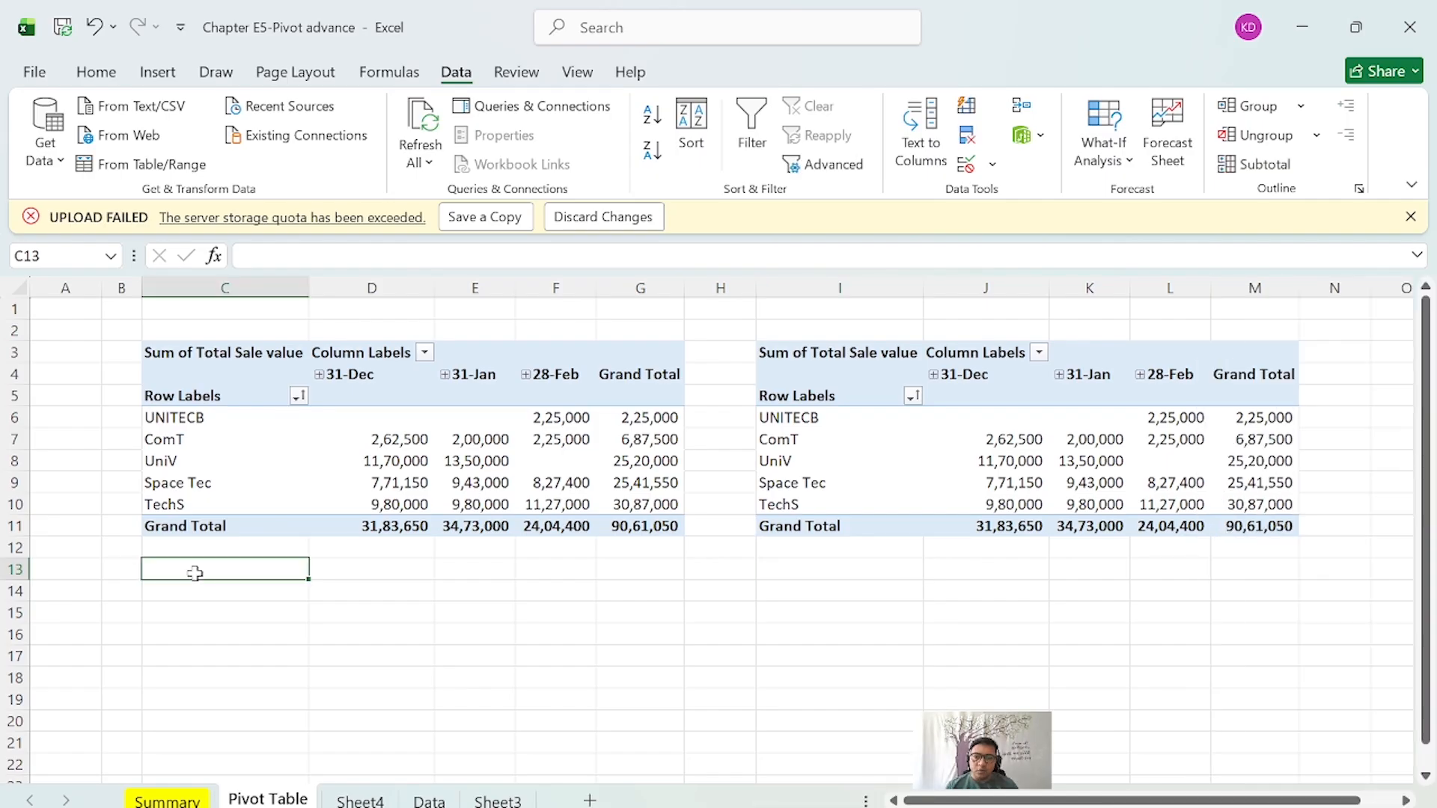
left_click(636, 577)
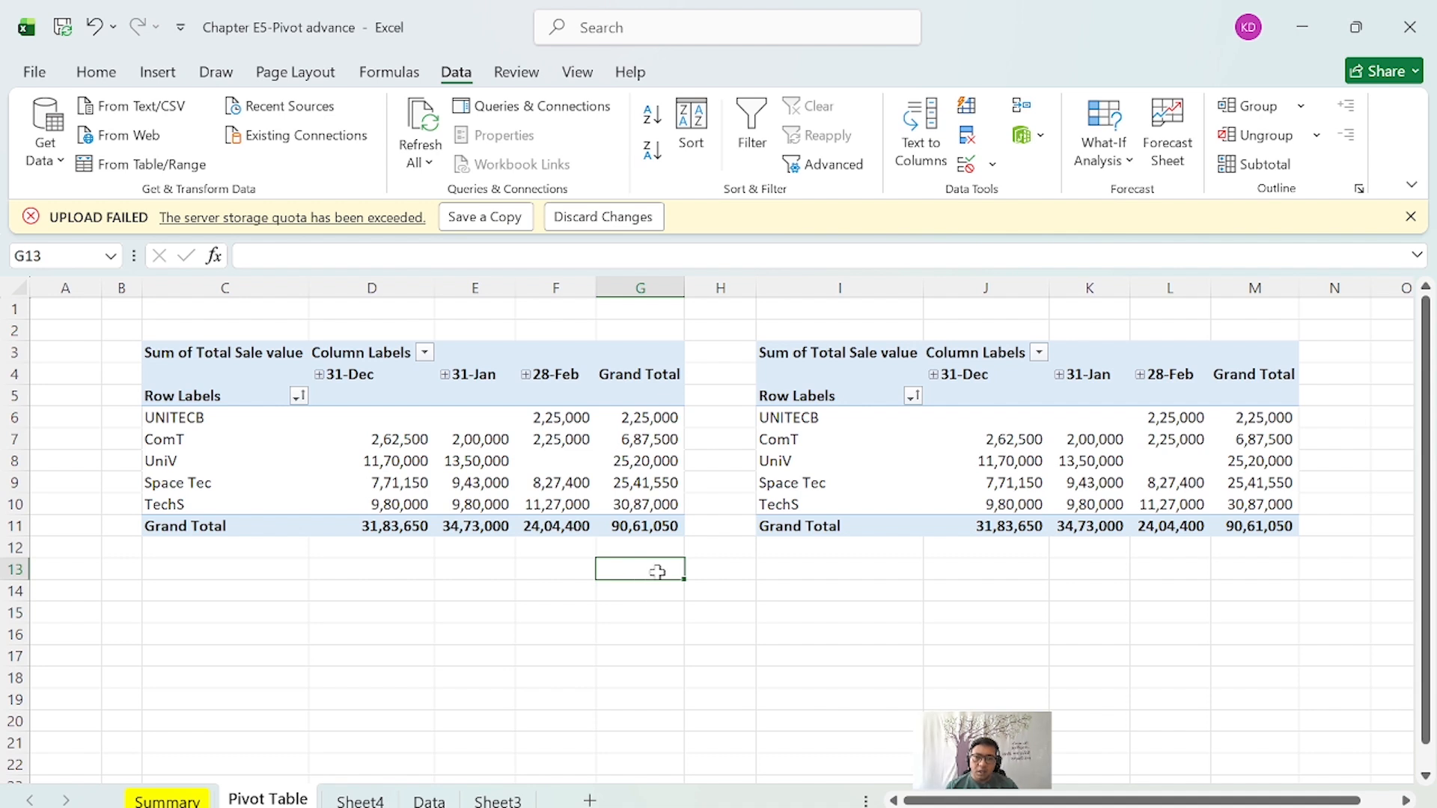
left_click(872, 568)
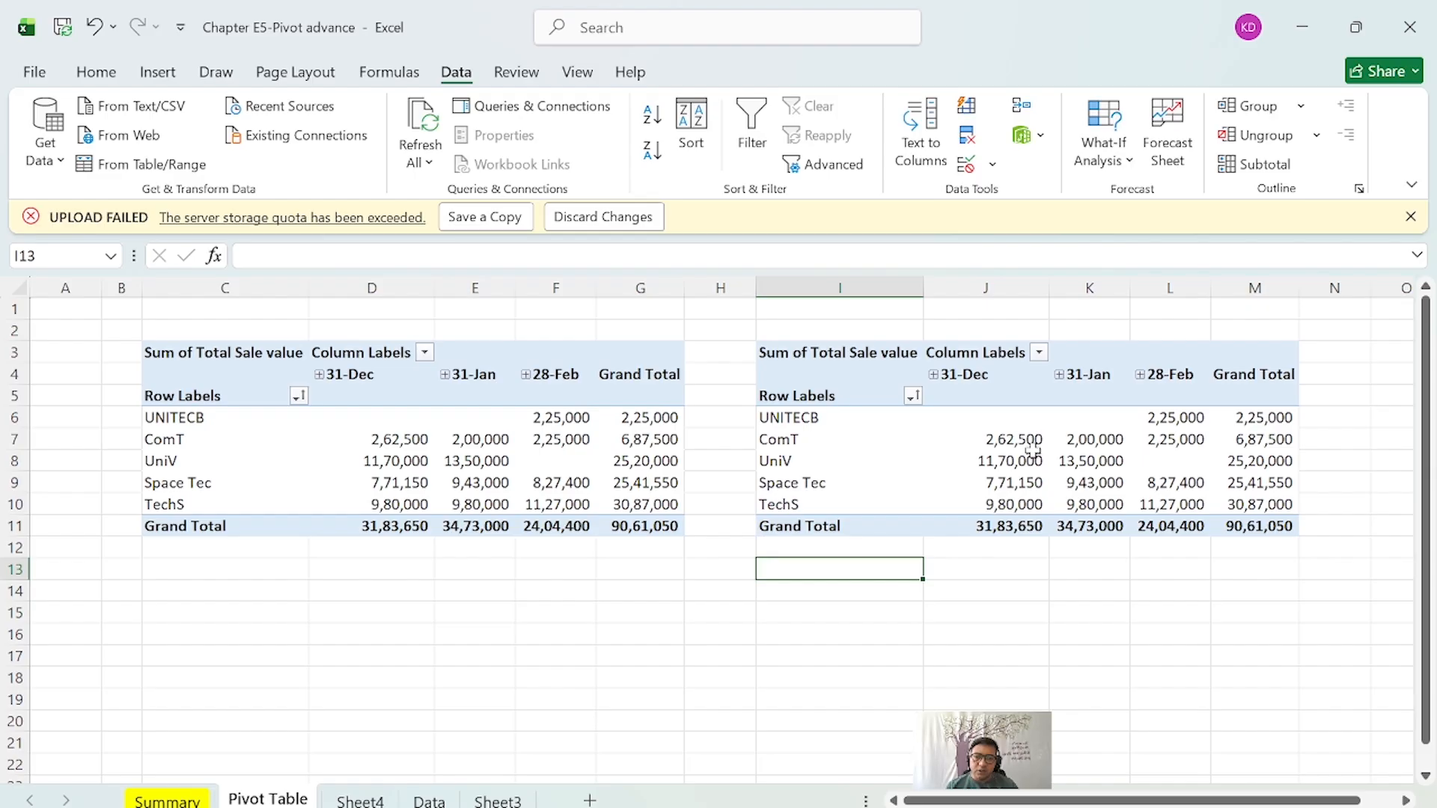
scroll(792, 485, "right", 3)
left_click(792, 485)
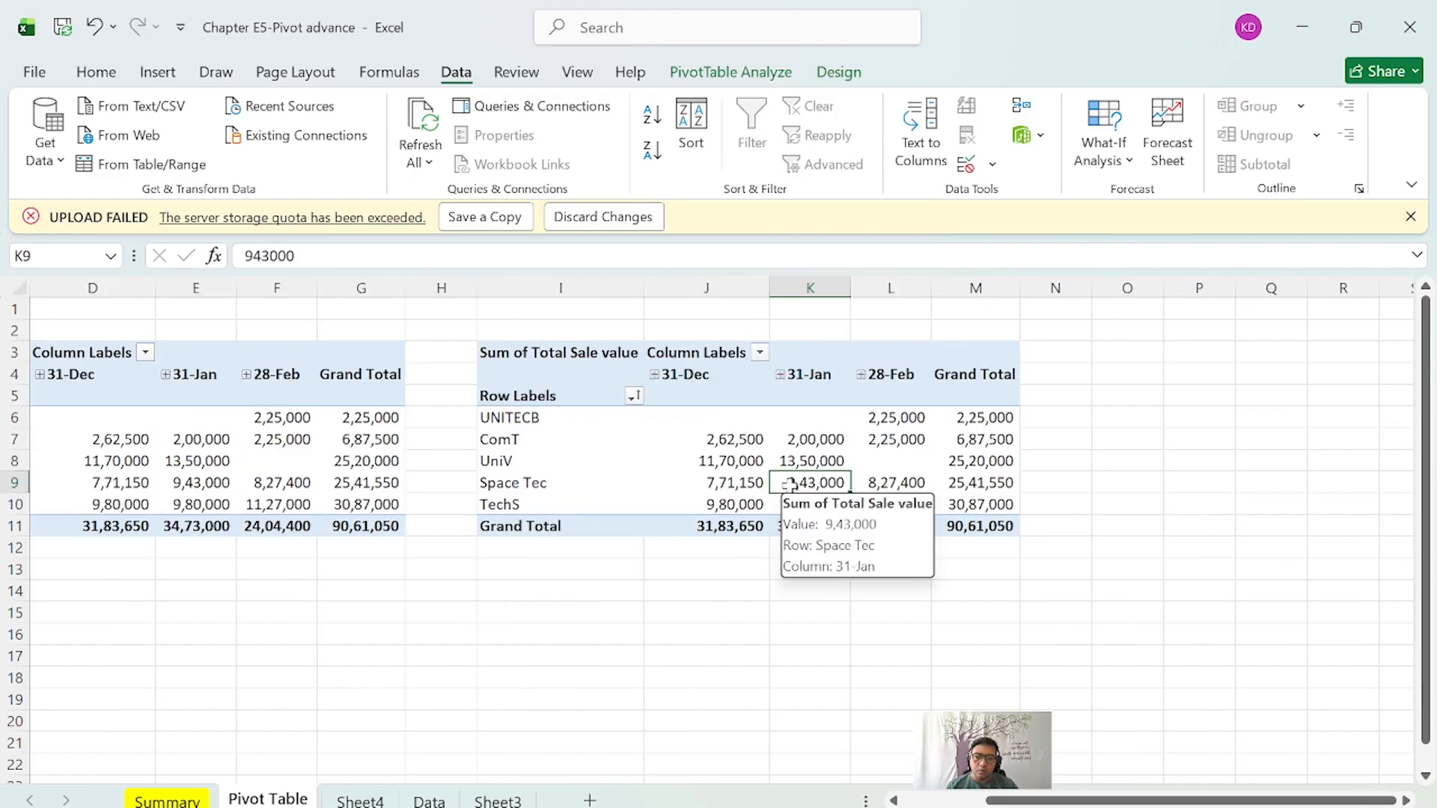
Show the copied pivot table's field list, remove Company, Date and Days (Date) from the layout, and place Location in Rows.
right_click(792, 485)
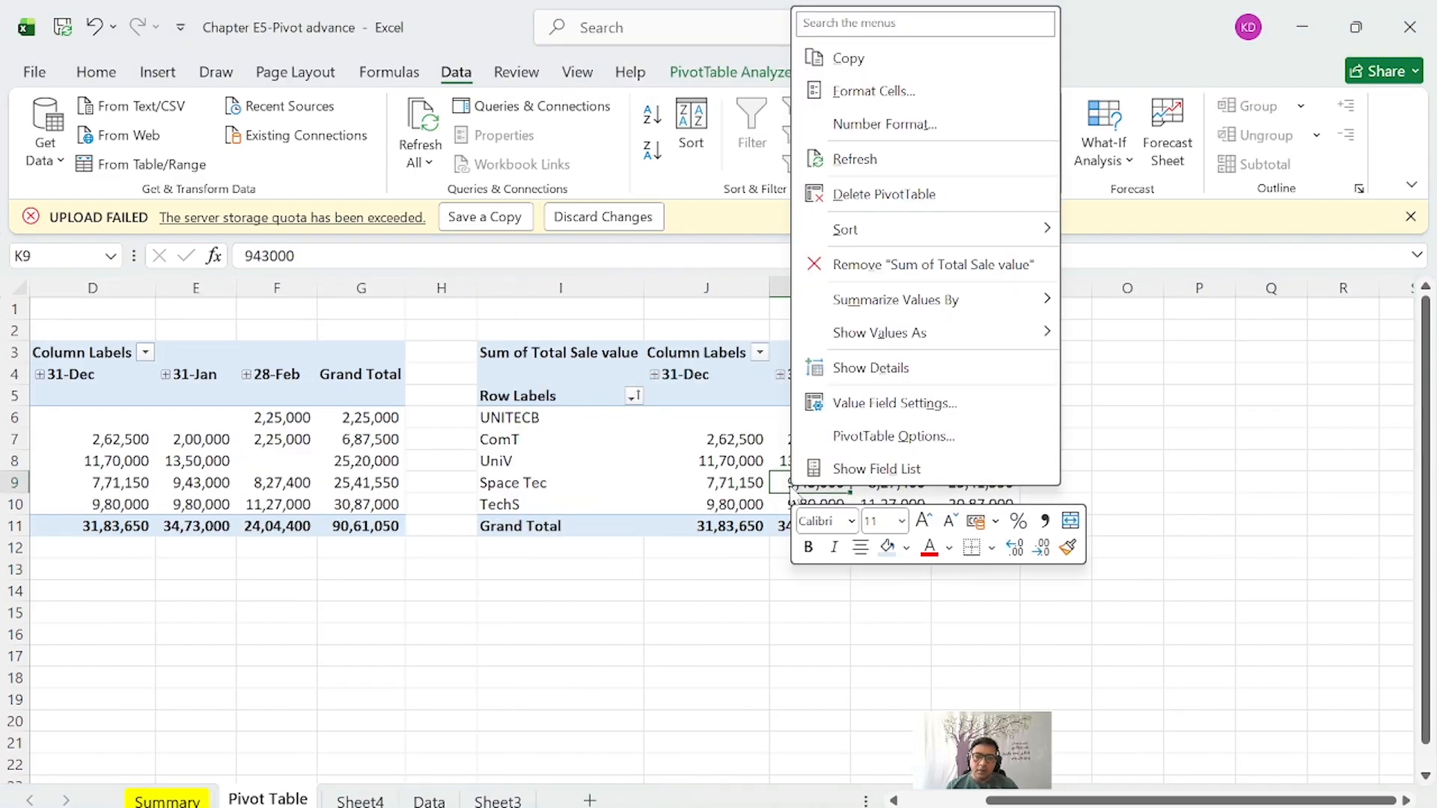
left_click(944, 475)
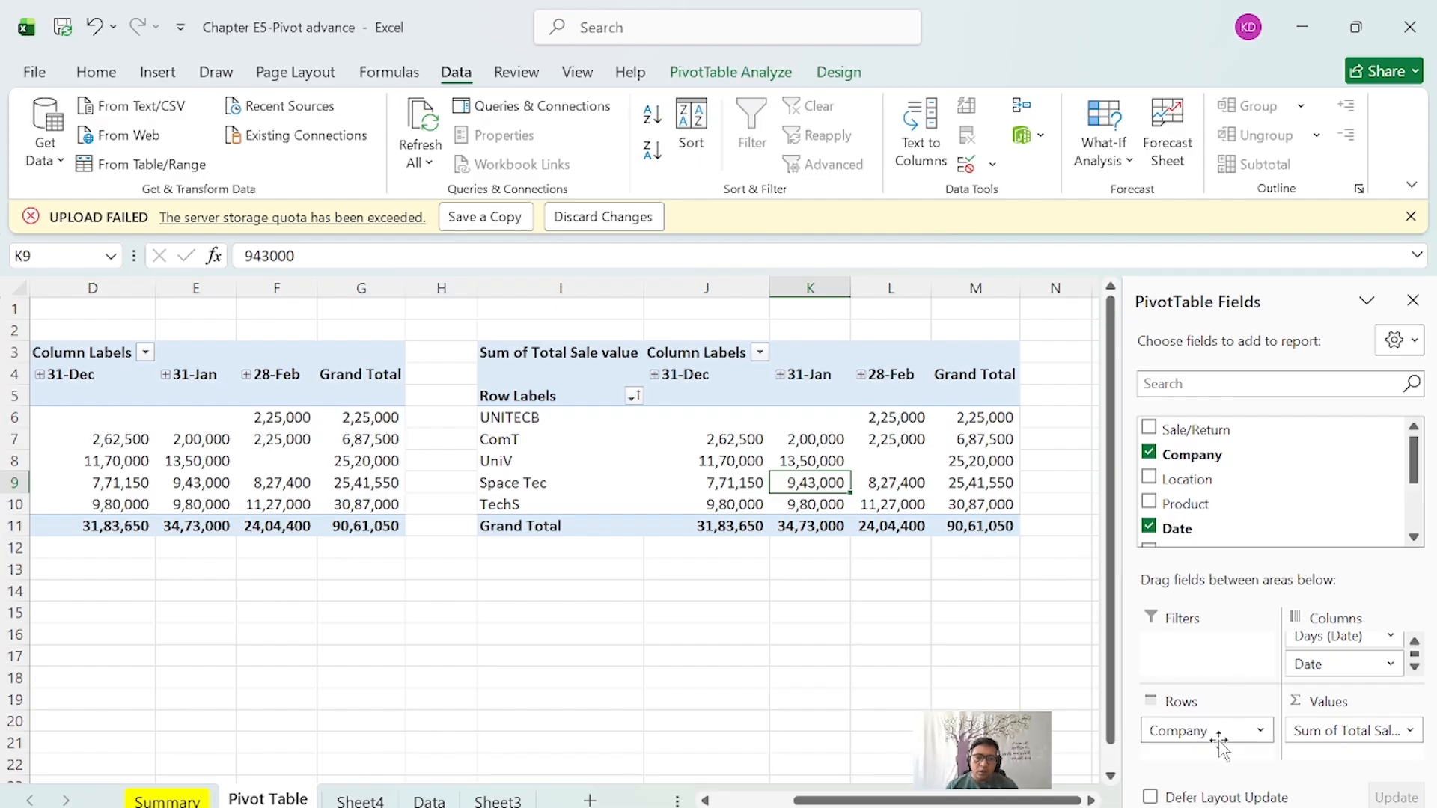
left_click(1148, 454)
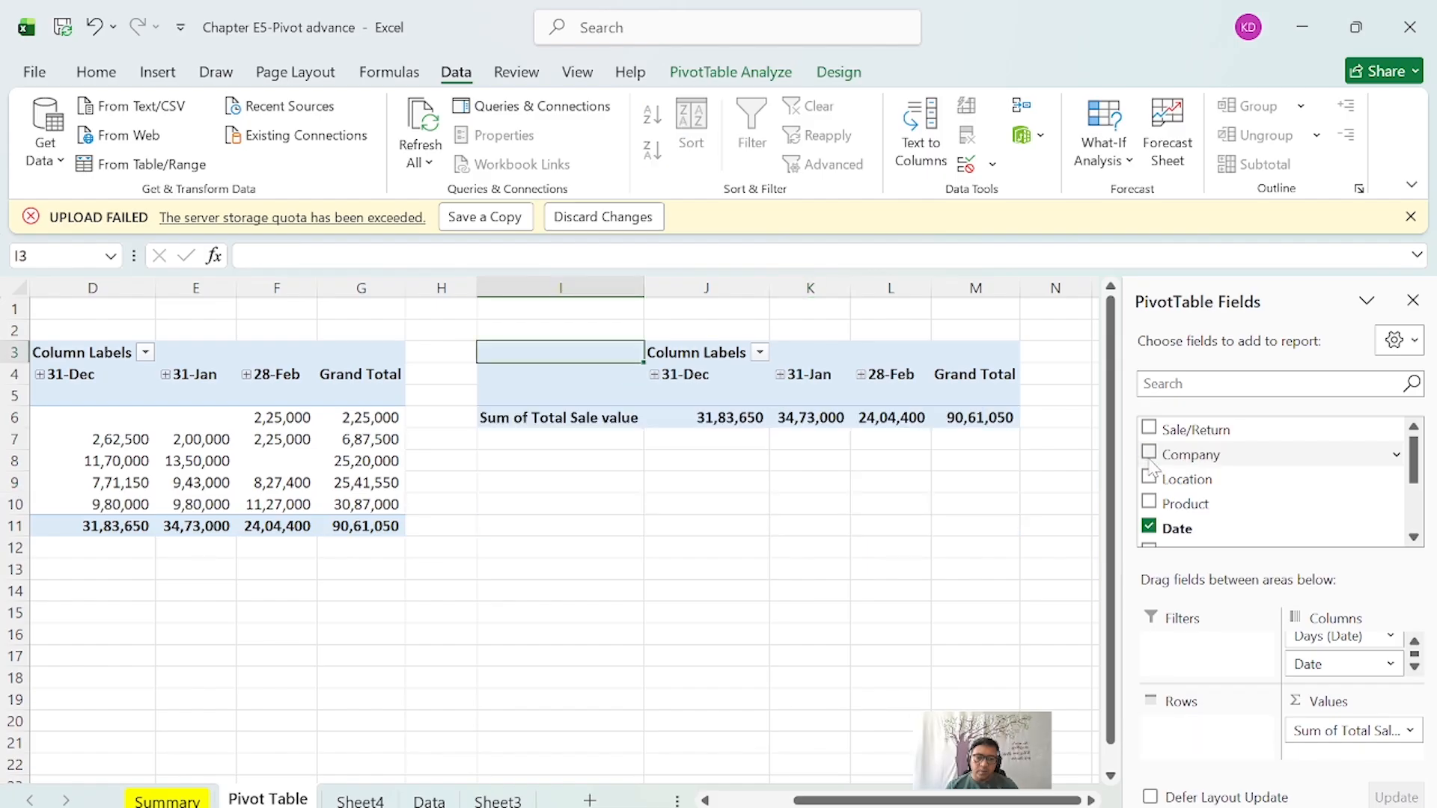
left_click(1148, 527)
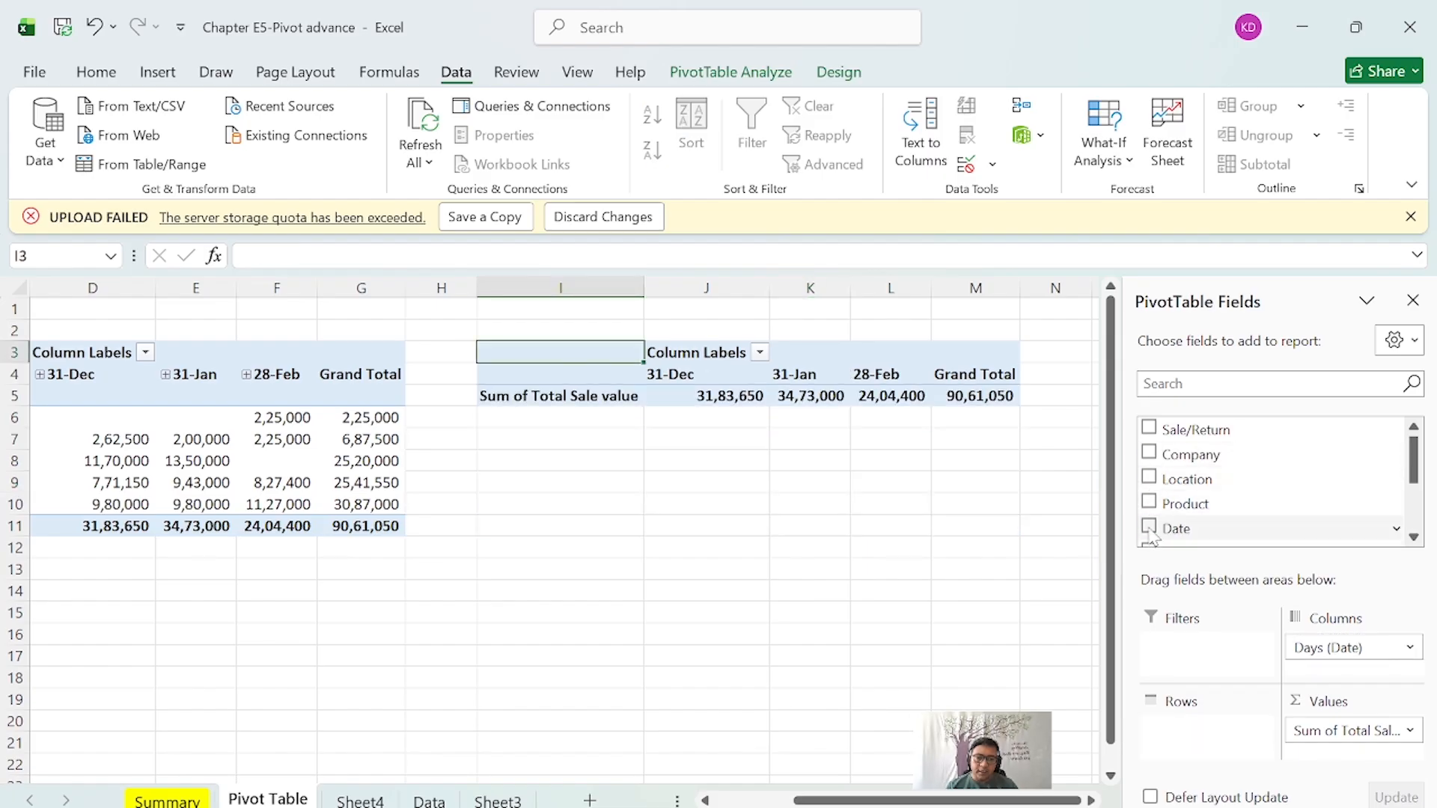
left_click_drag(1178, 479, 1238, 741)
left_click_drag(1328, 647, 1313, 533)
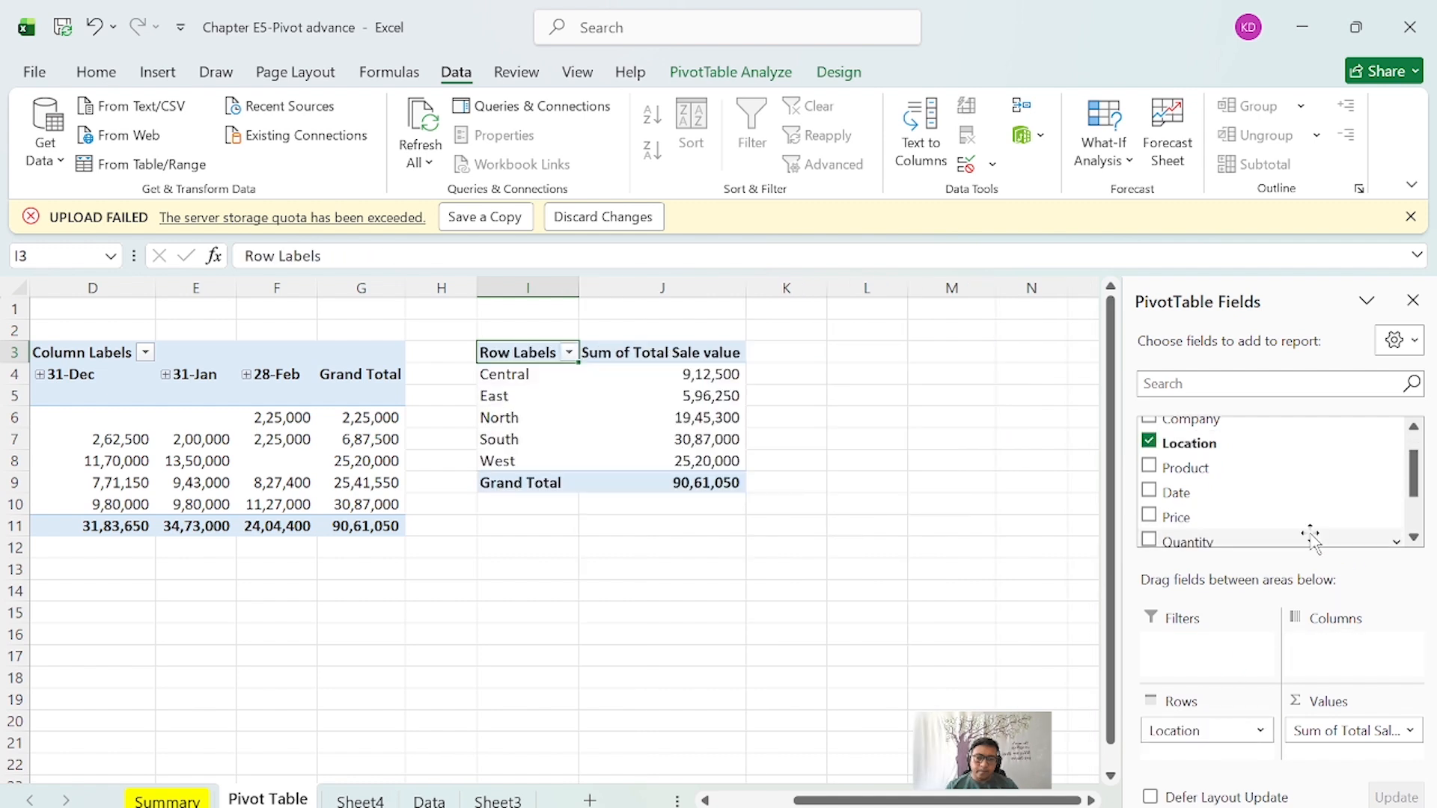
Place Company in the Columns area of the copied pivot table and review its location and company labels.
scroll(1256, 449, "up", 1)
left_click_drag(1257, 453, 1358, 664)
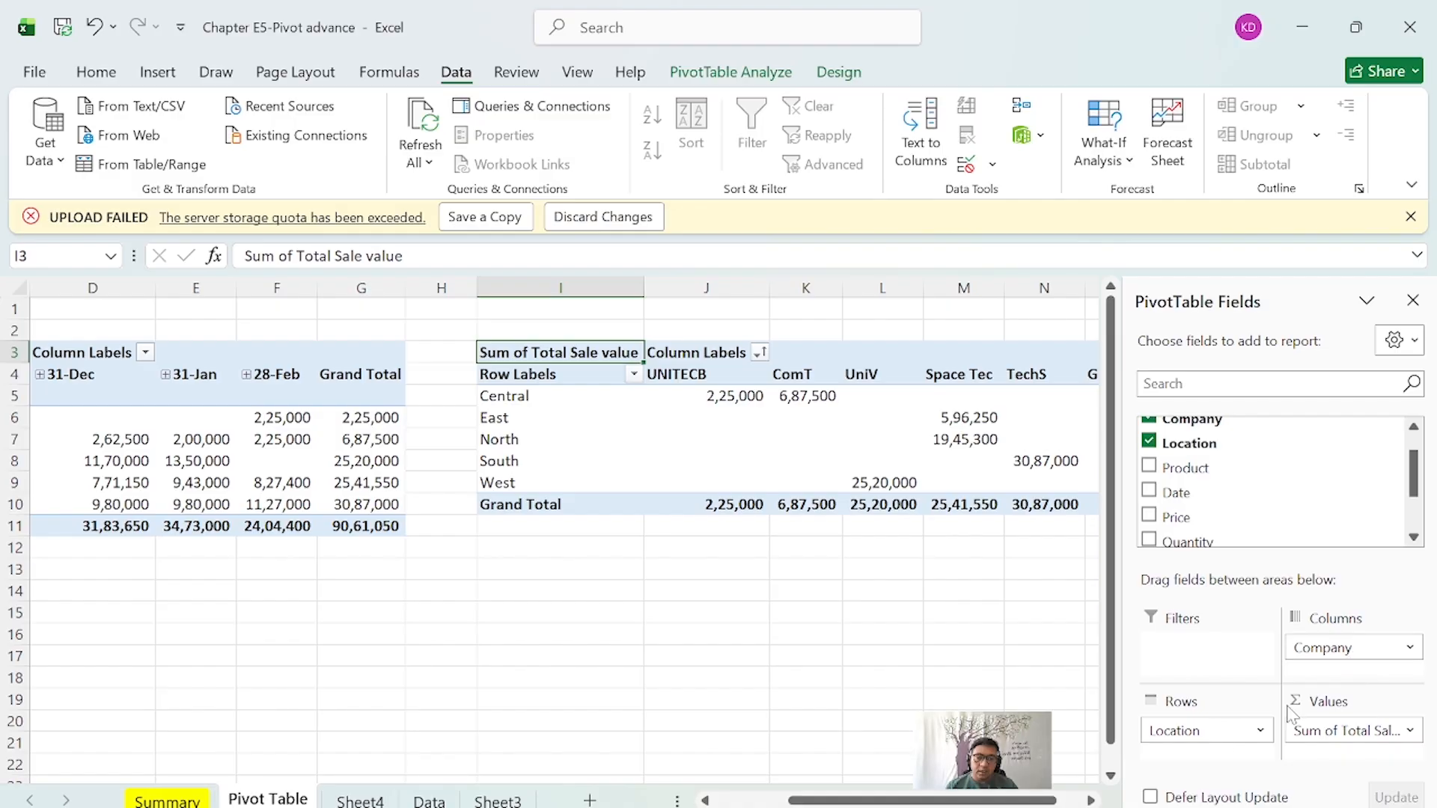
left_click_drag(1032, 799, 1058, 794)
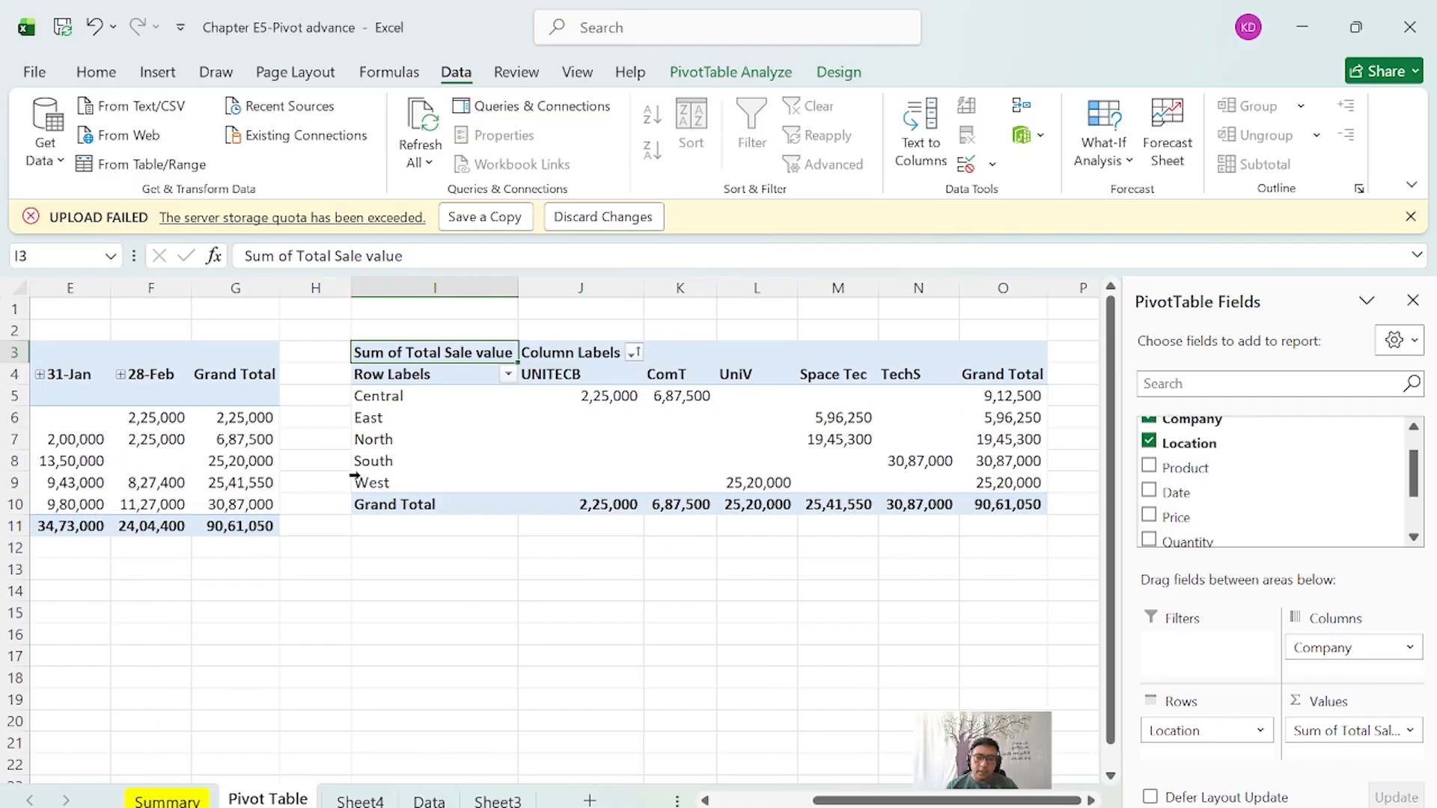
left_click_drag(397, 397, 430, 463)
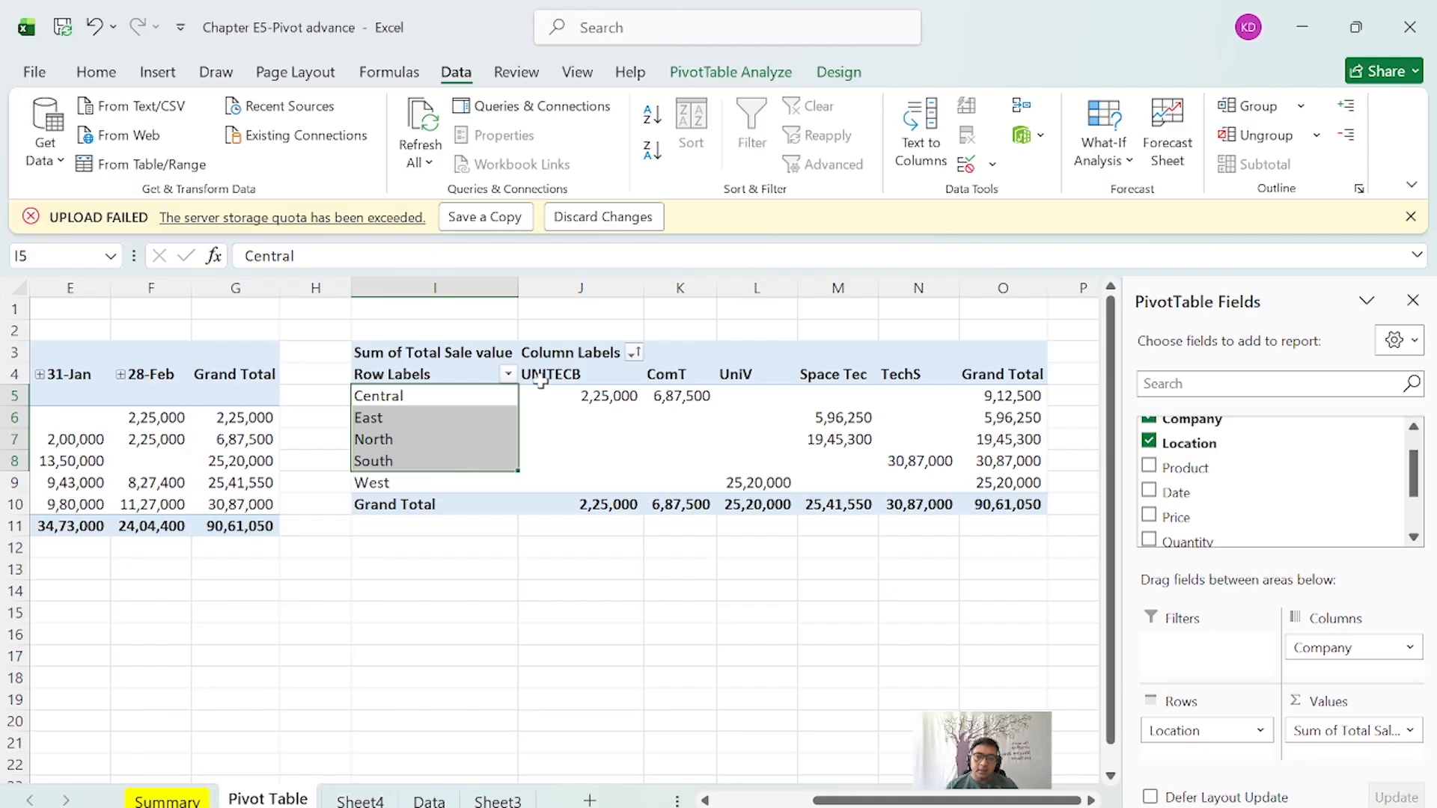
left_click_drag(539, 377, 962, 377)
left_click(930, 575)
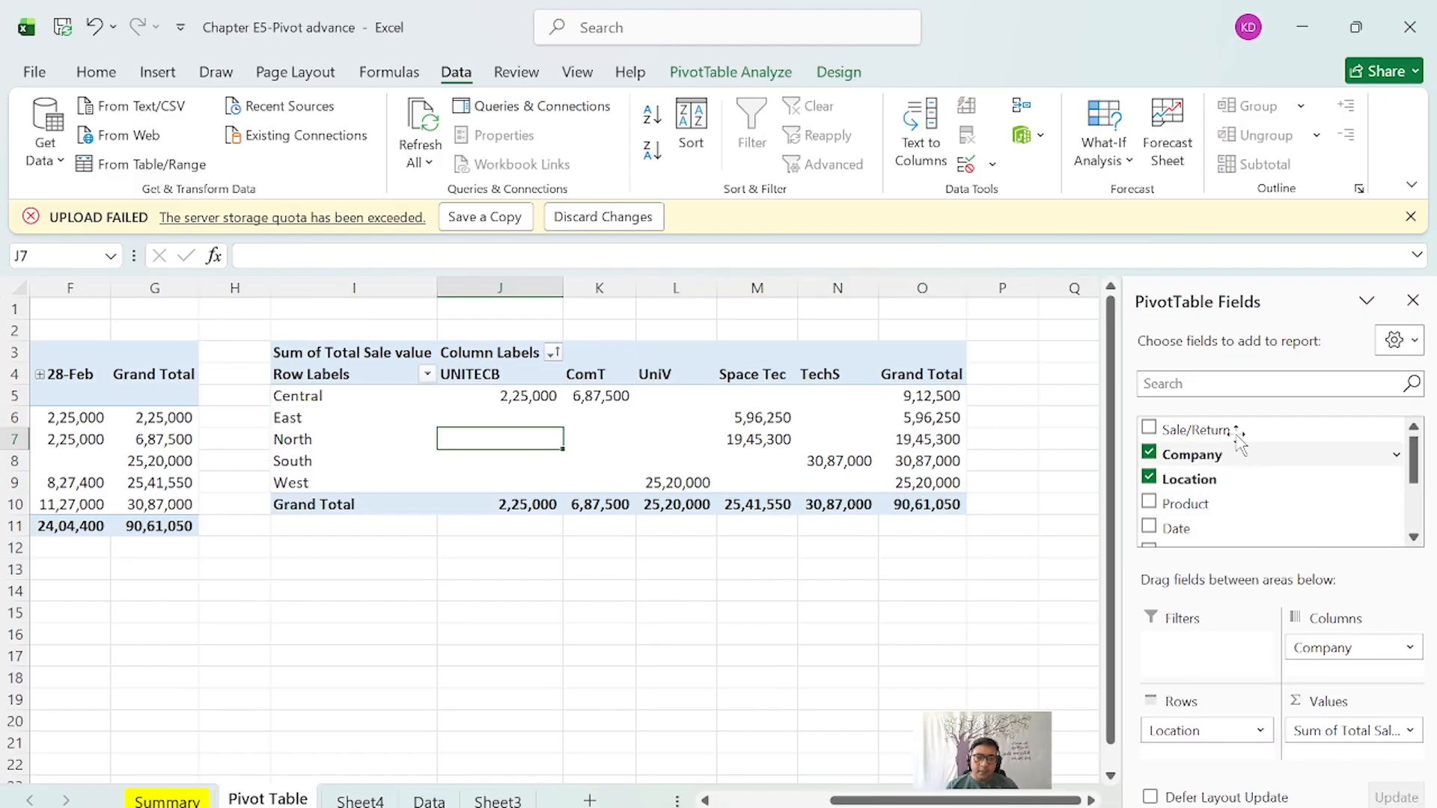
Add Sale/Return as a report filter to the copied pivot table and, with multiple items enabled, show only Sale.
left_click_drag(1239, 443, 1225, 677)
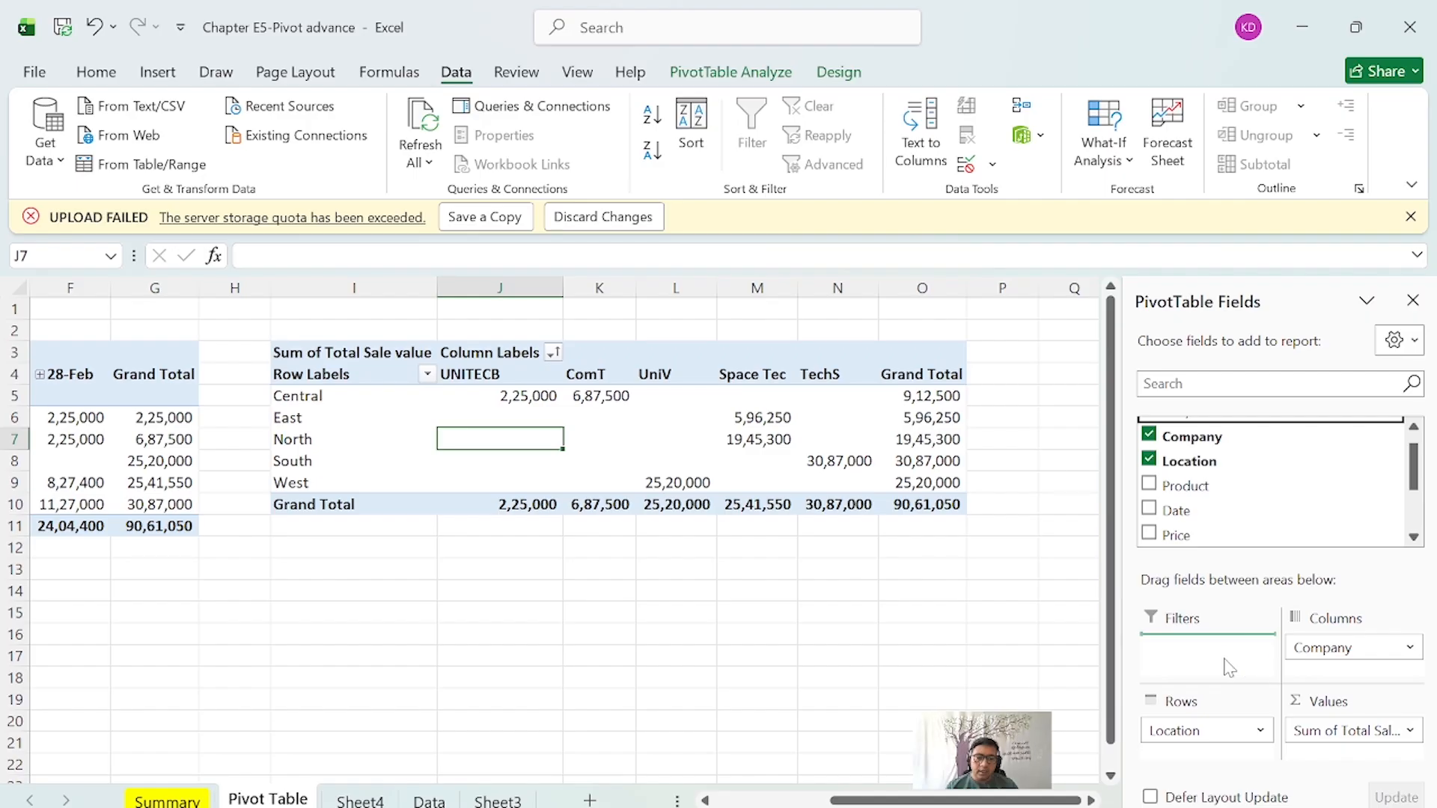
scroll(1249, 539, "up", 1)
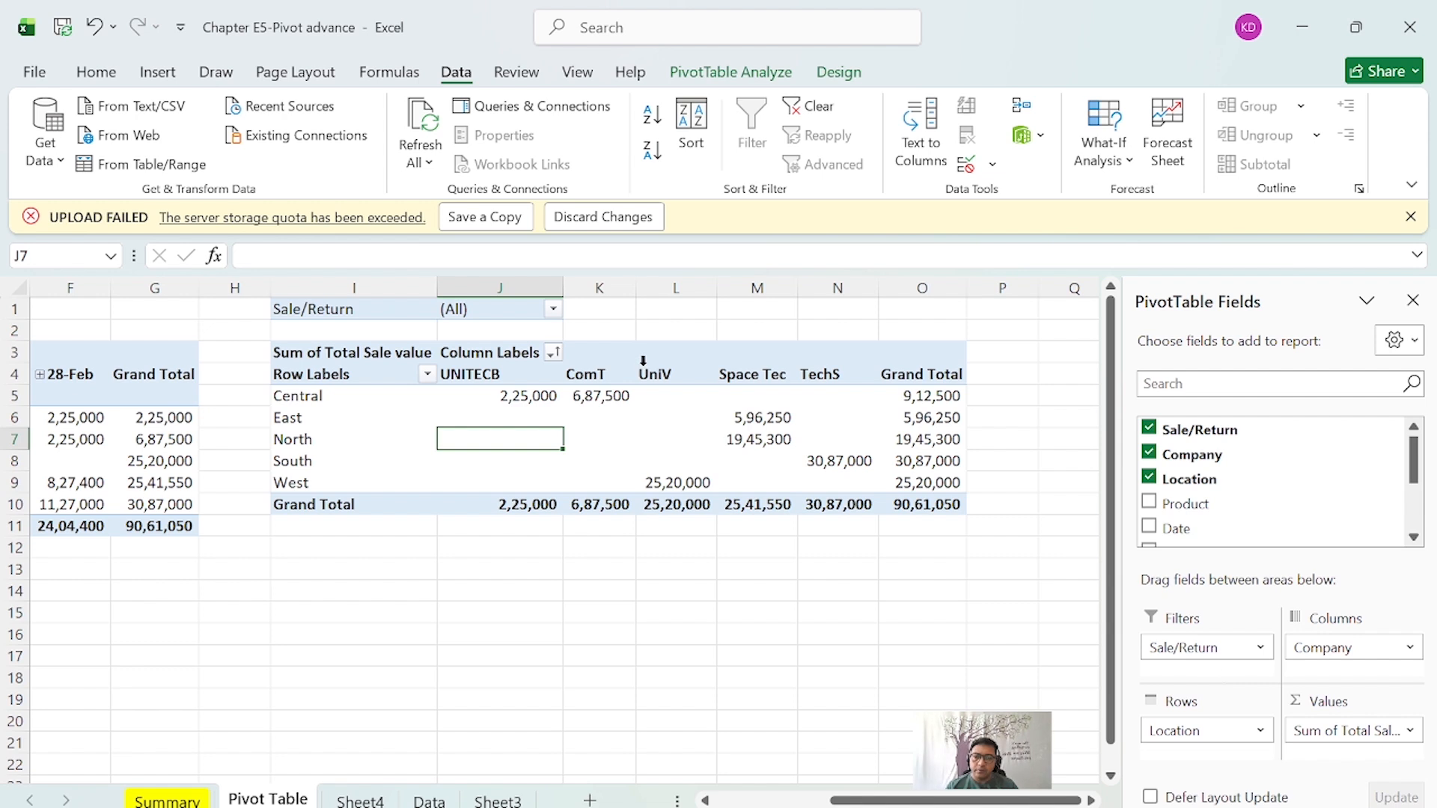
left_click(553, 309)
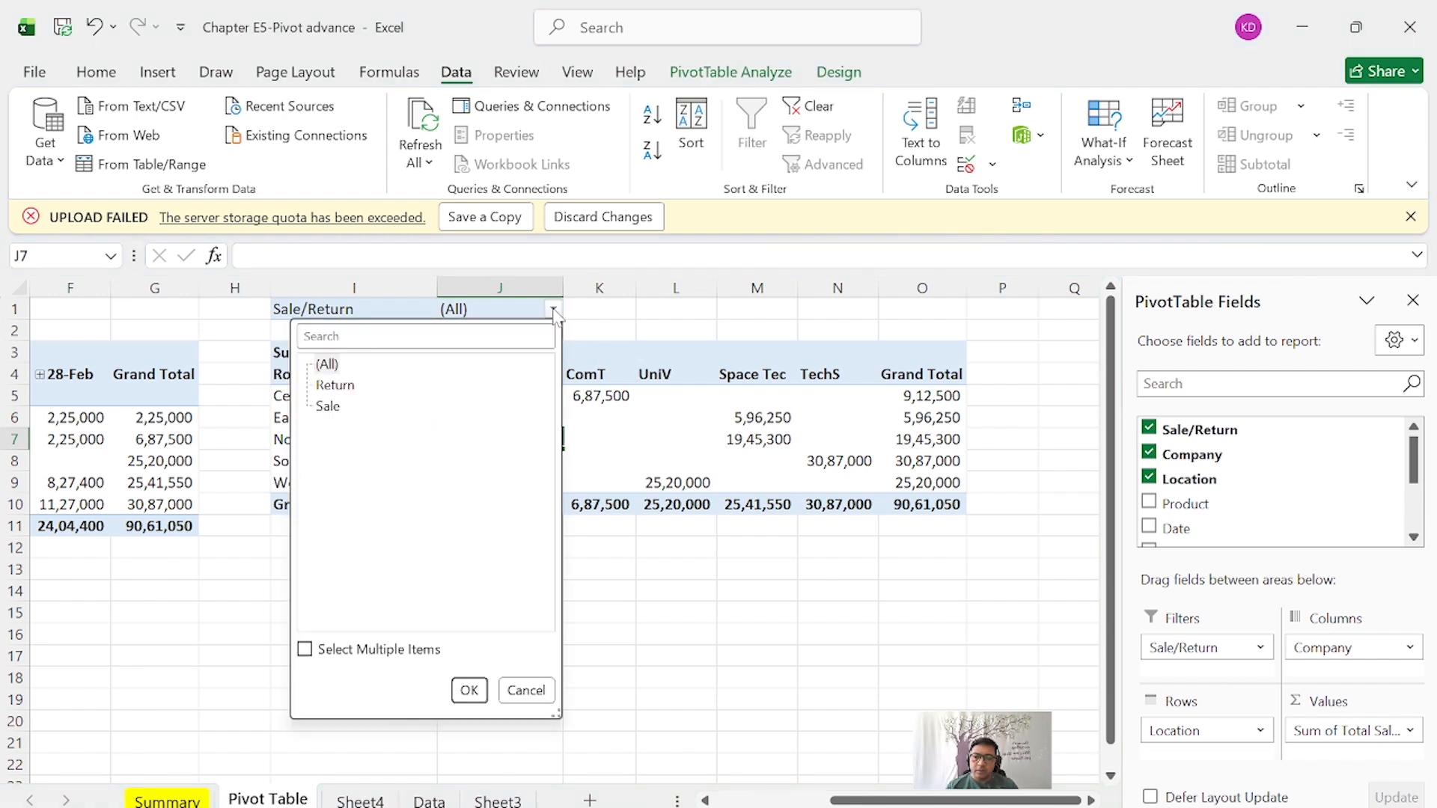
left_click(305, 650)
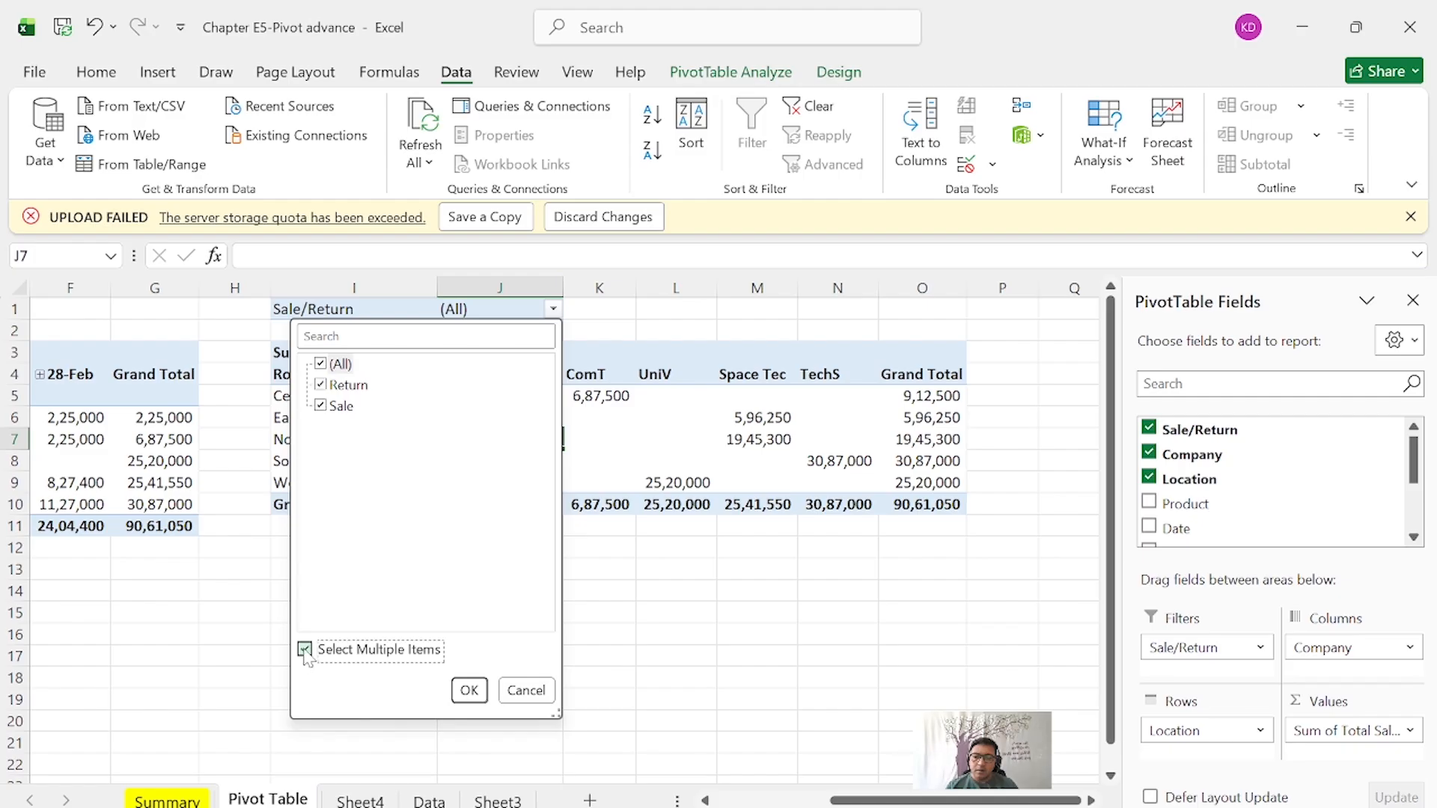
left_click(321, 385)
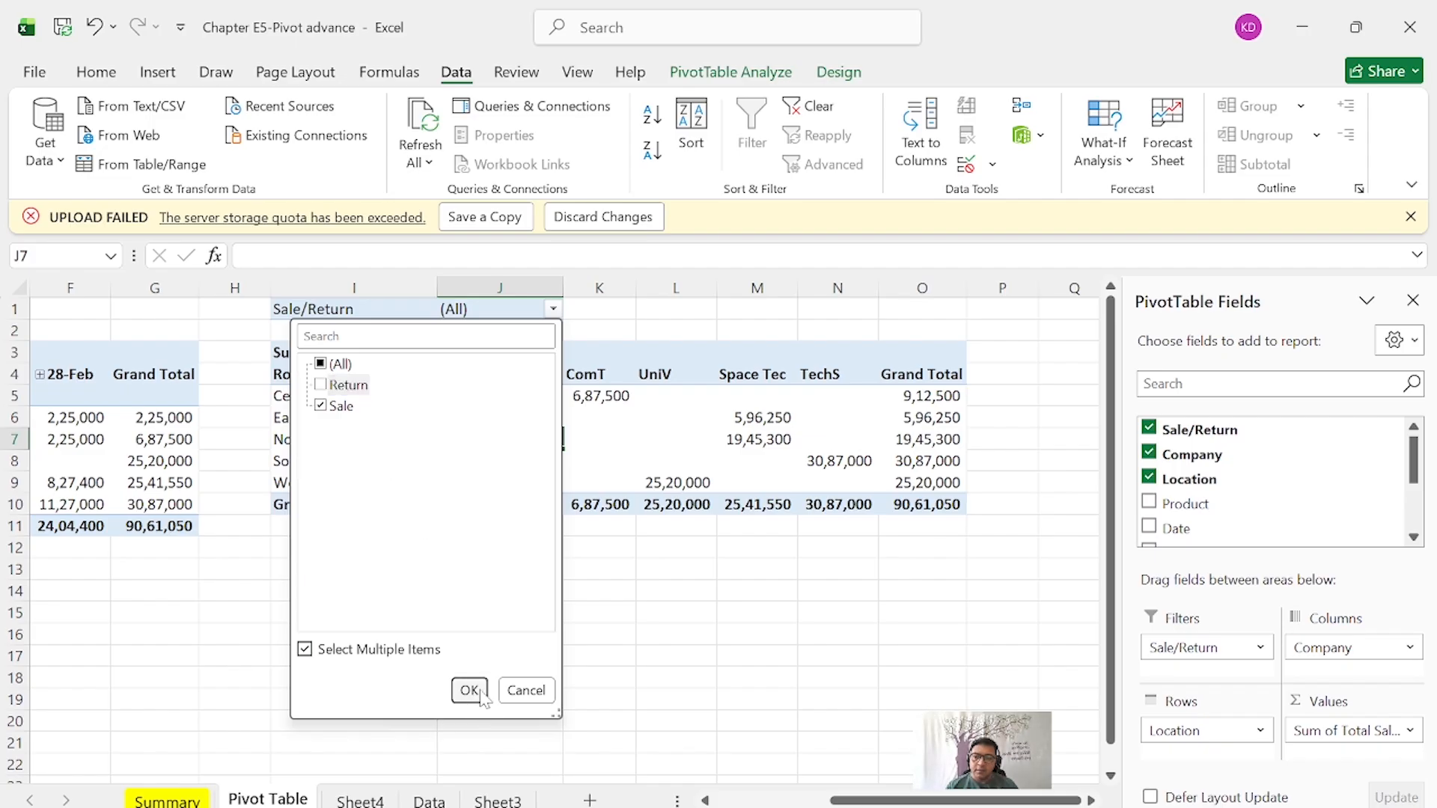
left_click(469, 690)
Change the copied pivot table's Sale/Return filter to include only Return.
left_click(553, 308)
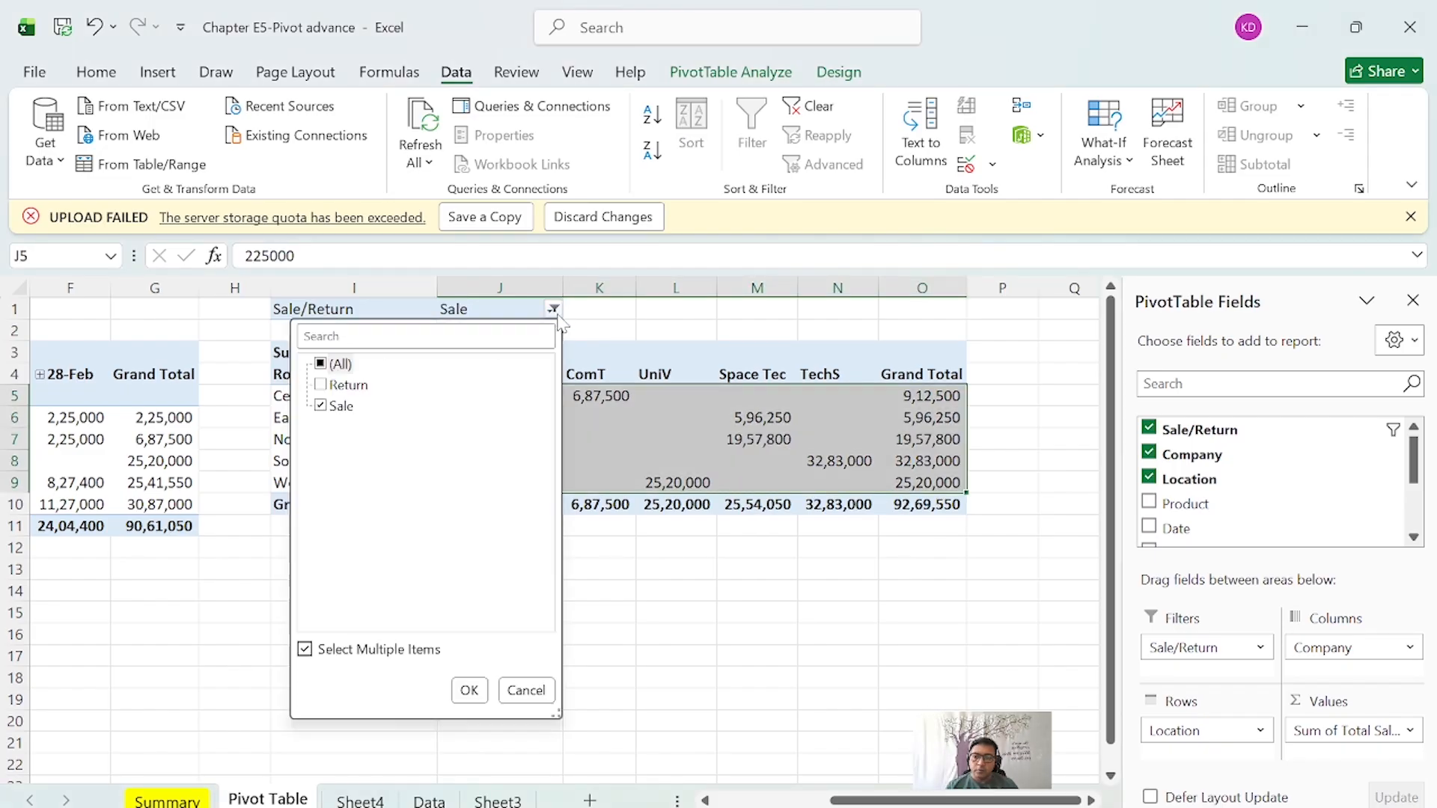
left_click(333, 408)
left_click(322, 386)
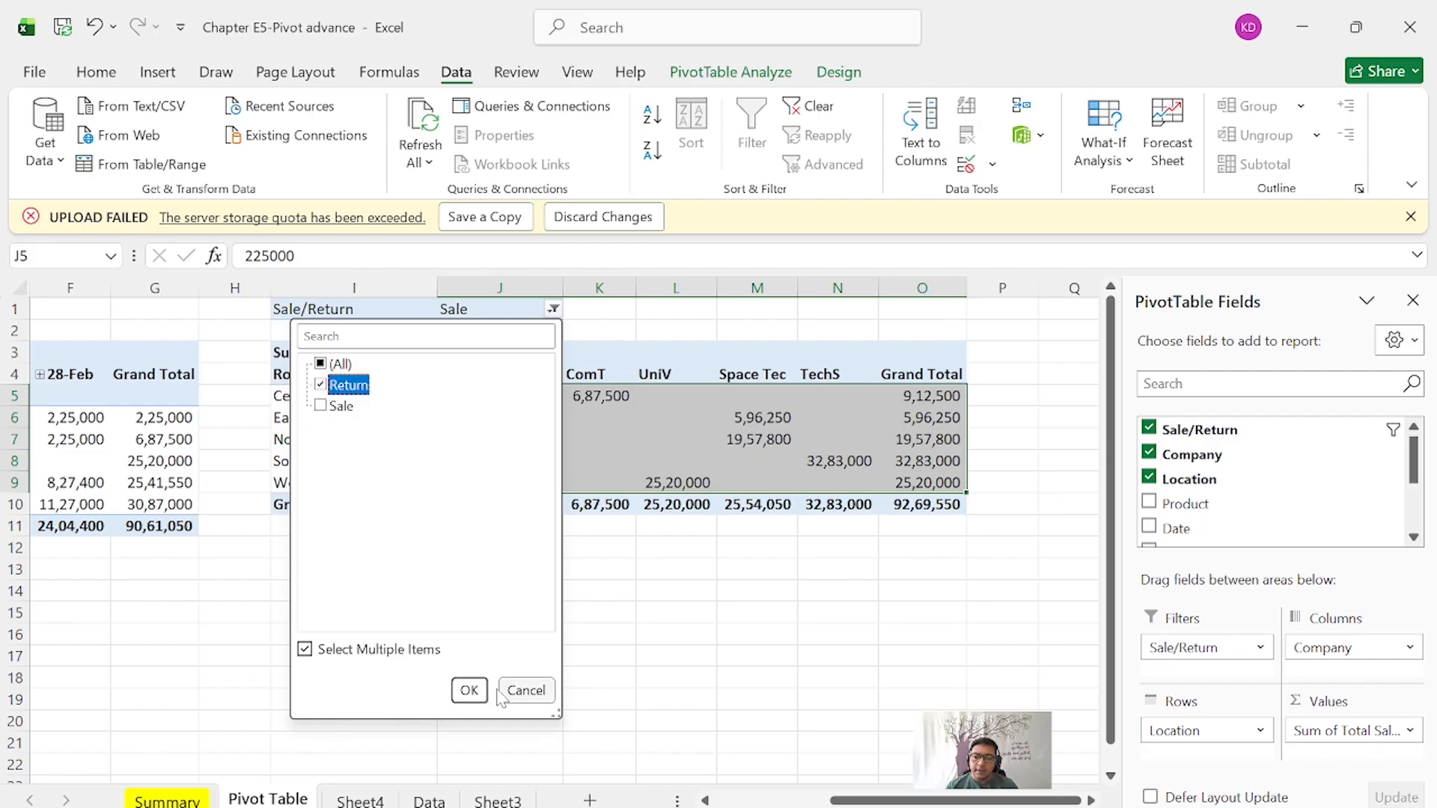
left_click(467, 691)
left_click(599, 662)
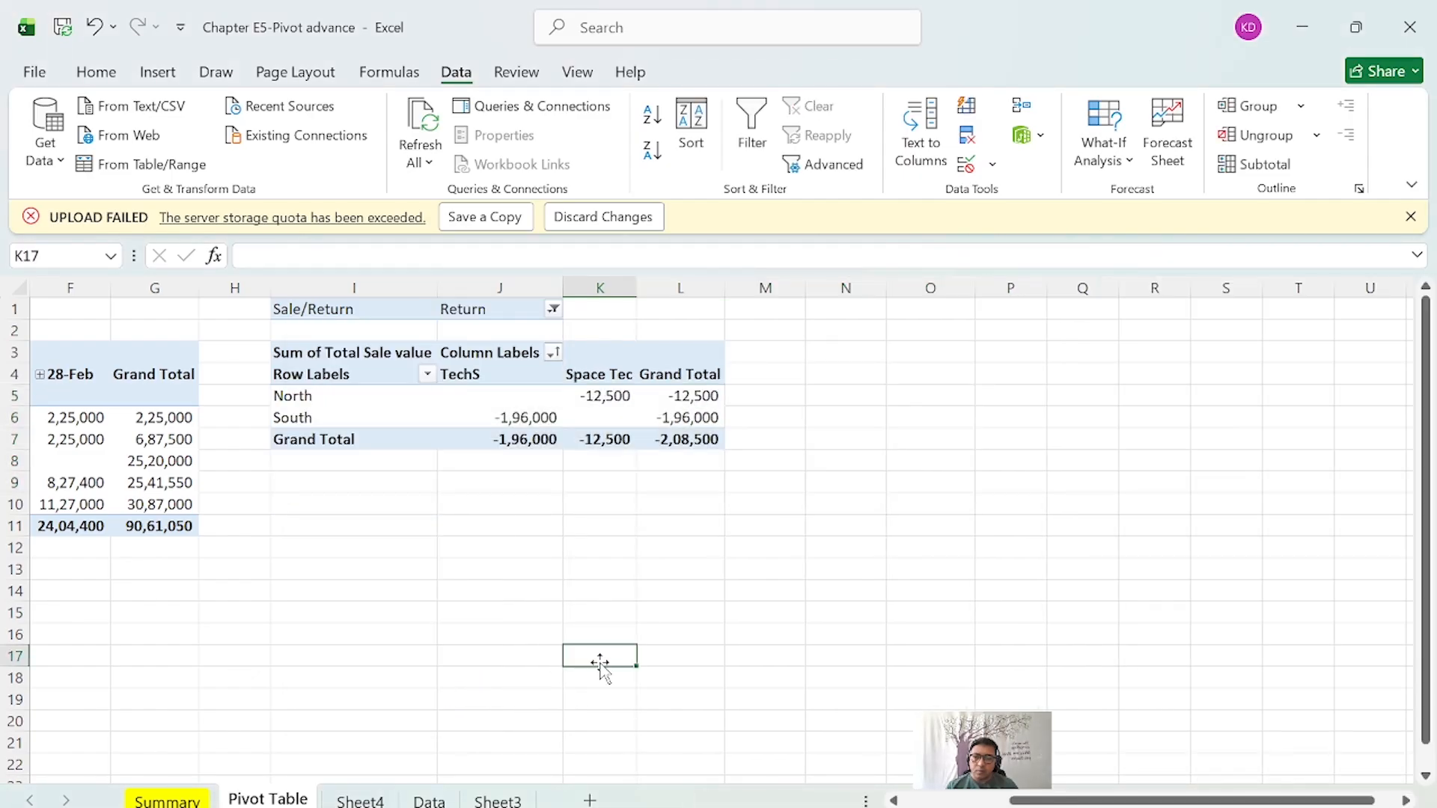
After selecting the Summary sheet's Clasic Pivot table layout topic, add Company and Location to Rows in the blank pivot table at C3.
key("ctrl+Page_Up")
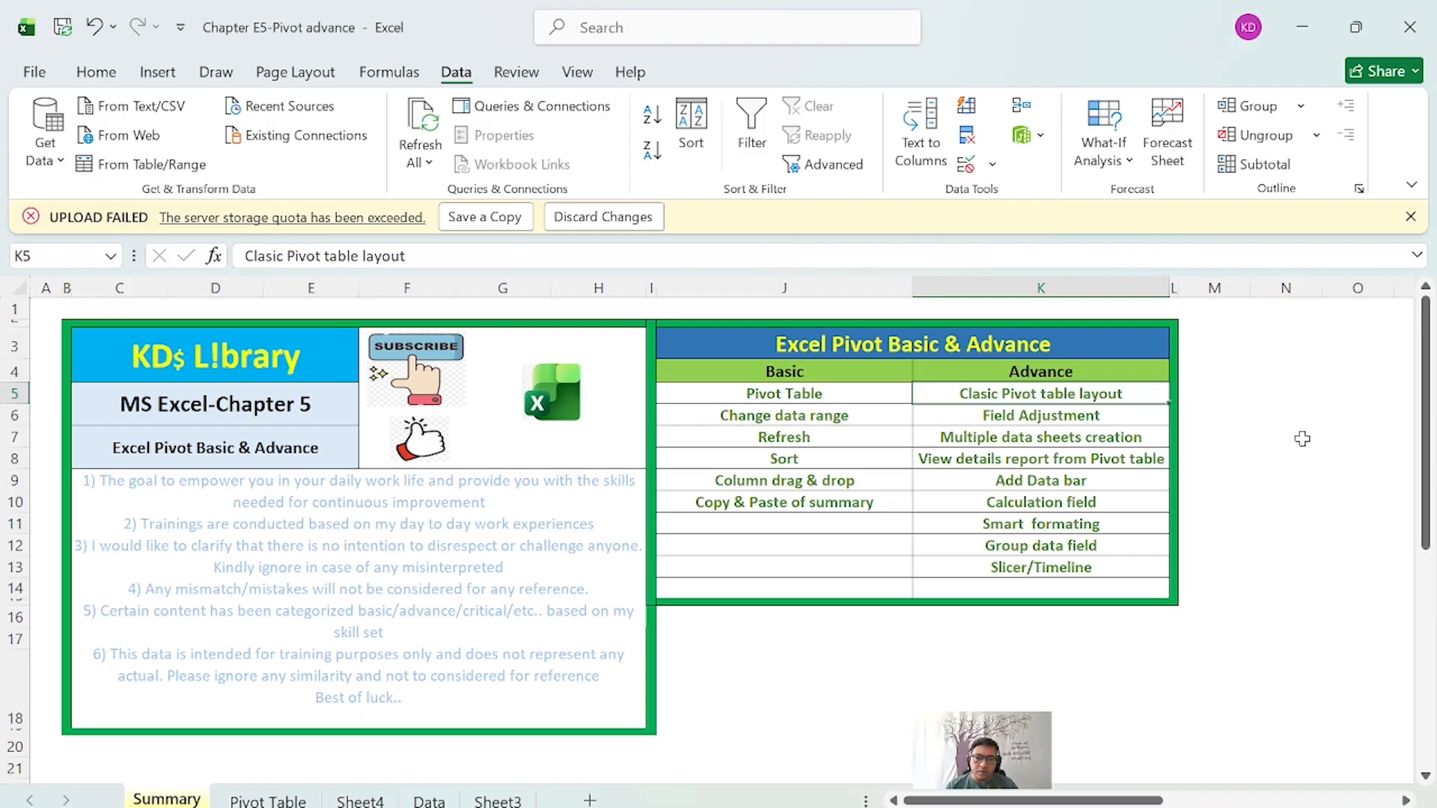
left_click(1143, 399)
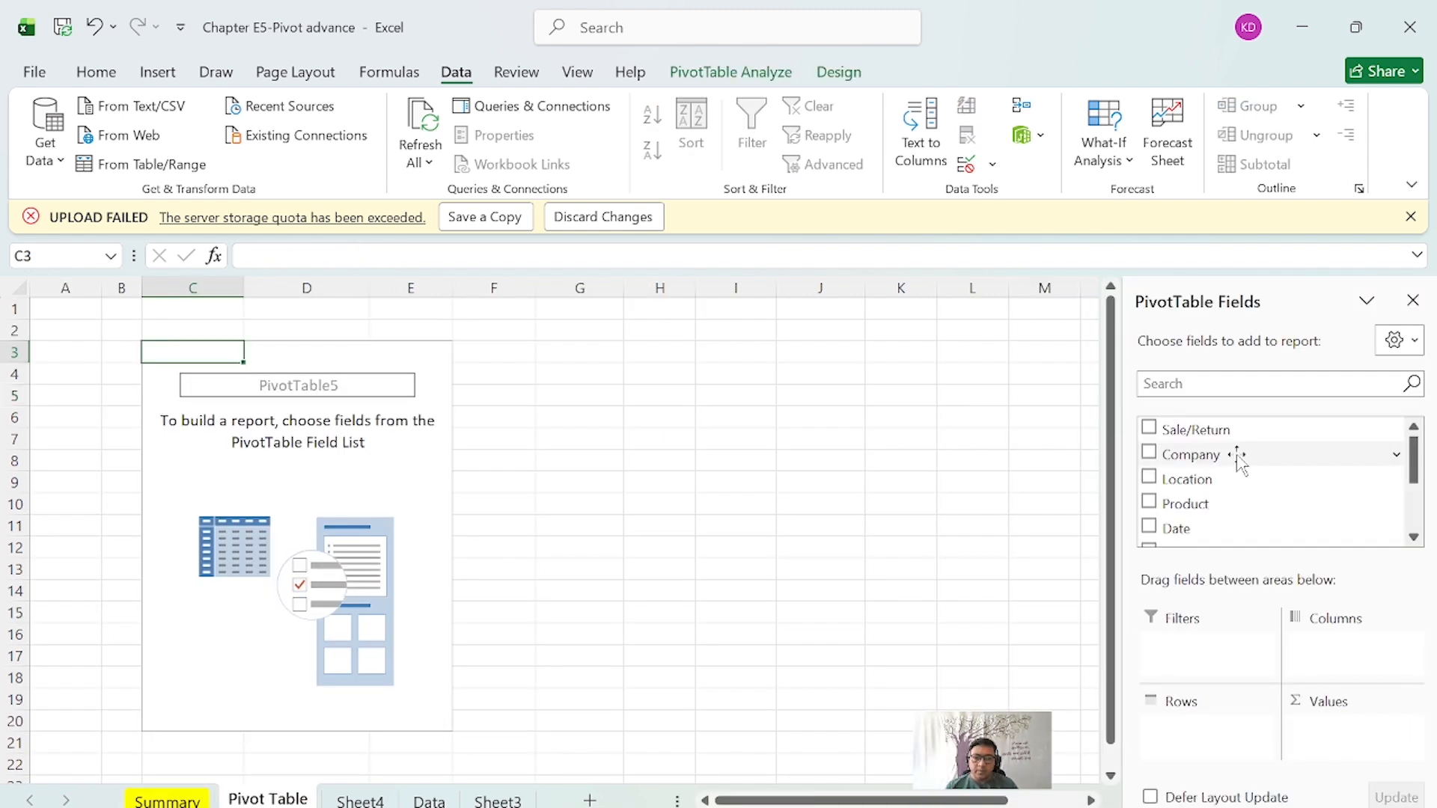
left_click_drag(1236, 460, 1224, 729)
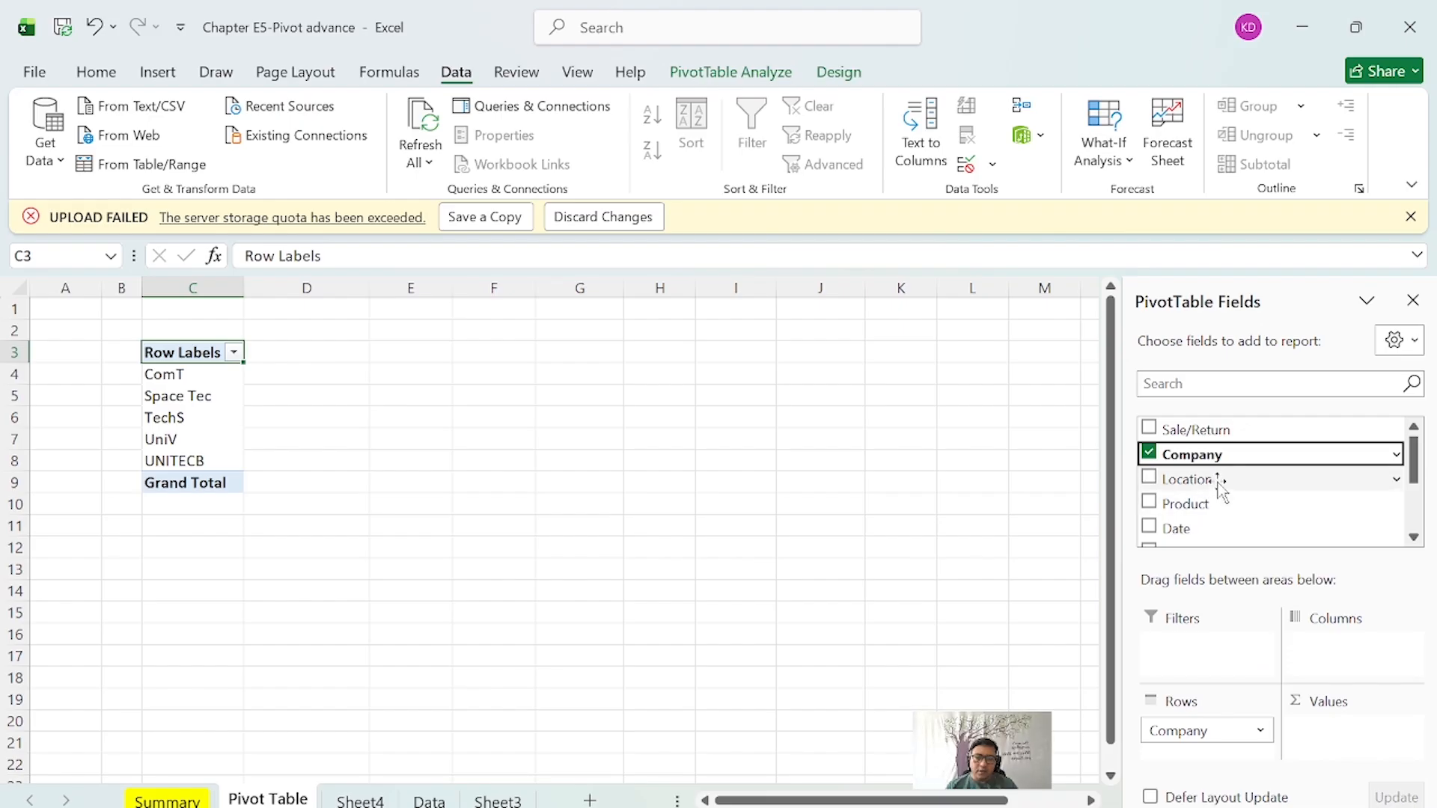
left_click_drag(1220, 488, 1245, 757)
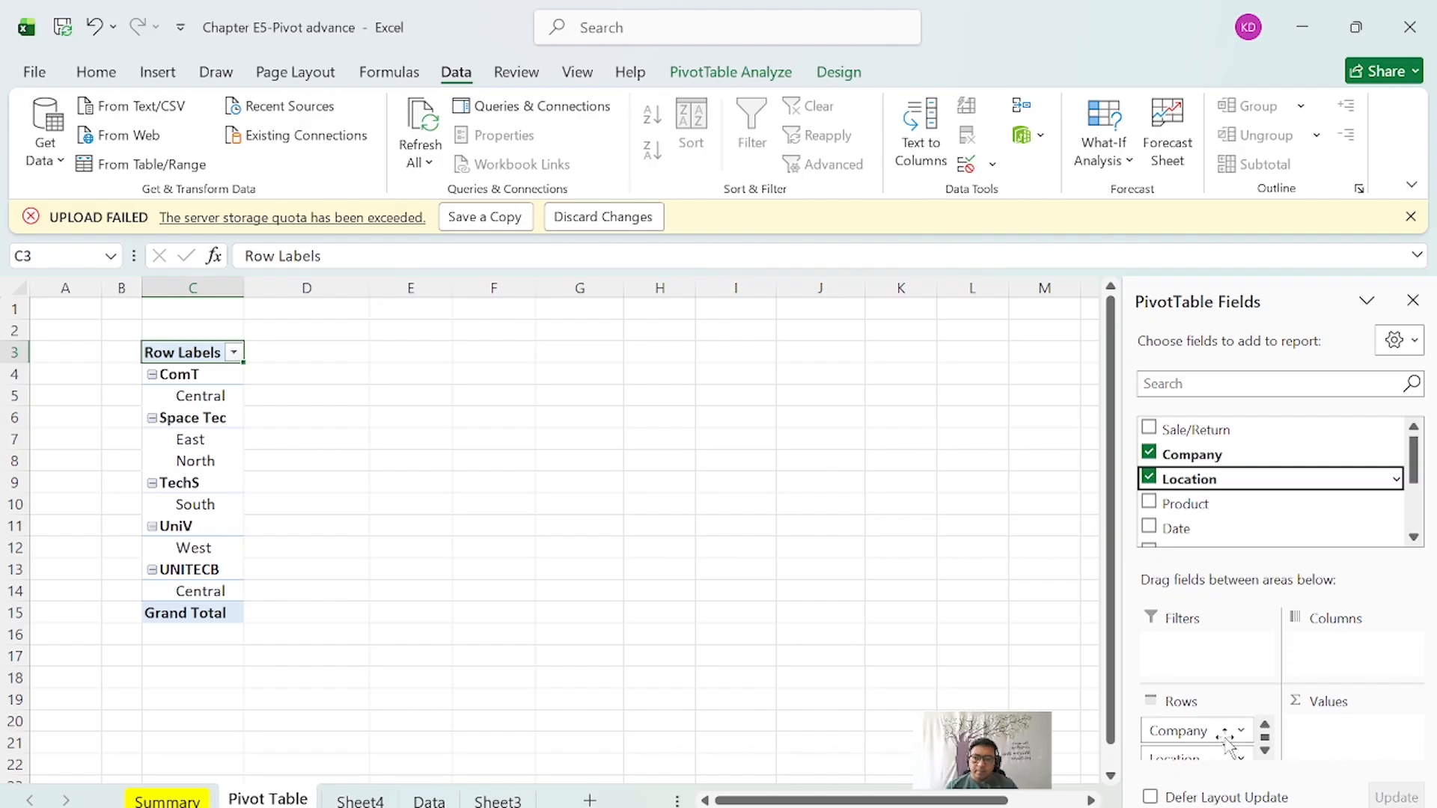
Examine how the company and location row labels share column C, comparing ComT and Central with the adjacent cell D4.
left_click(410, 395)
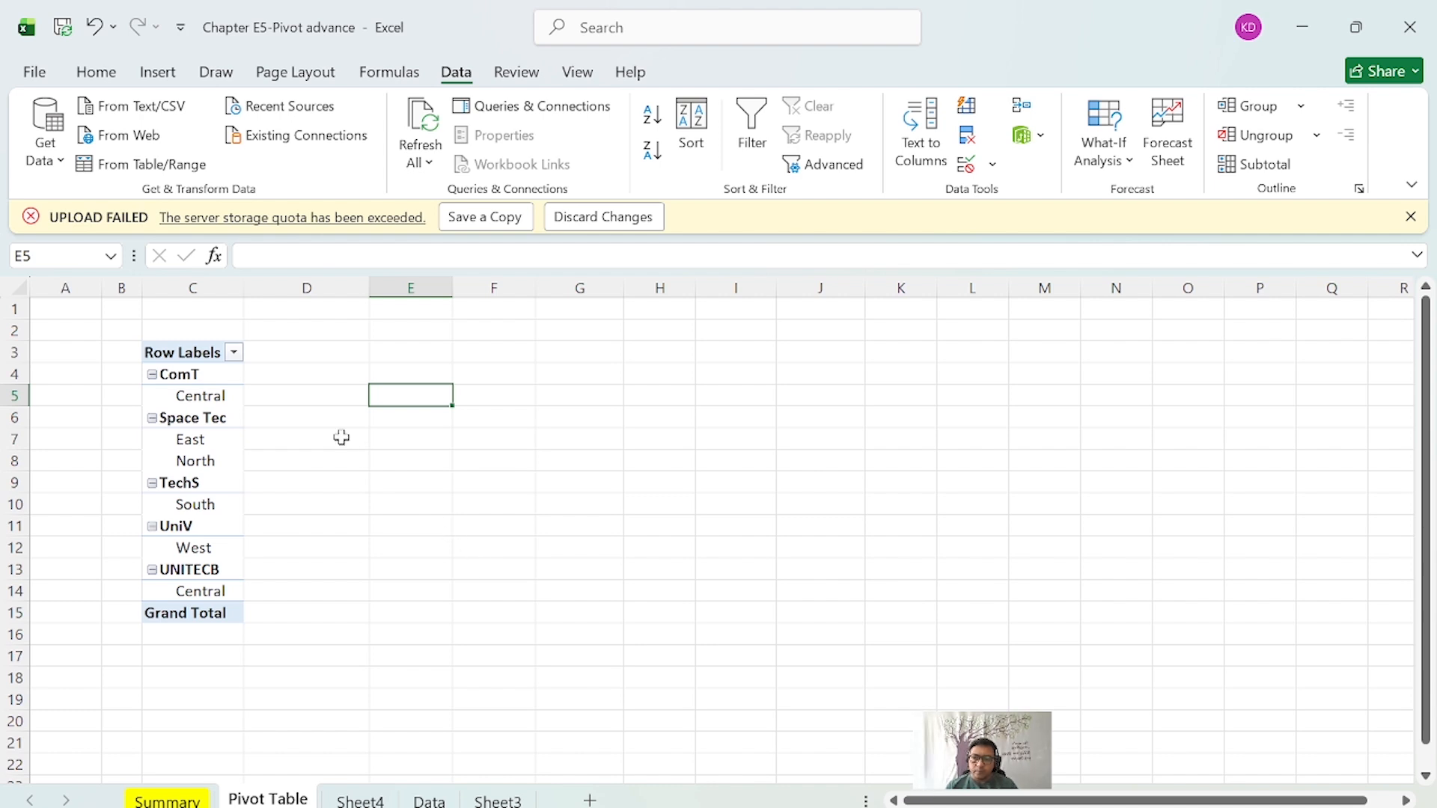
left_click_drag(195, 374, 225, 592)
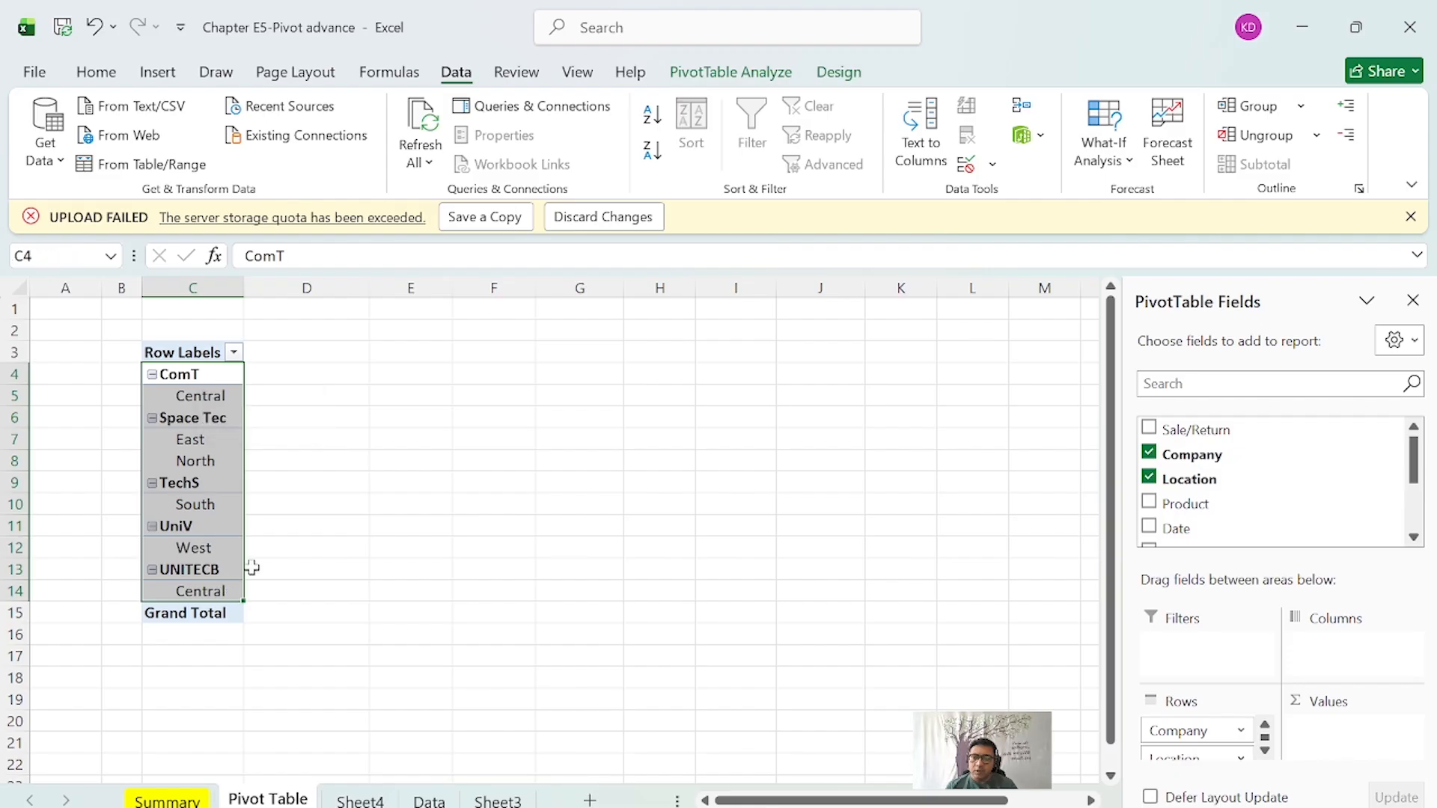
left_click(477, 457)
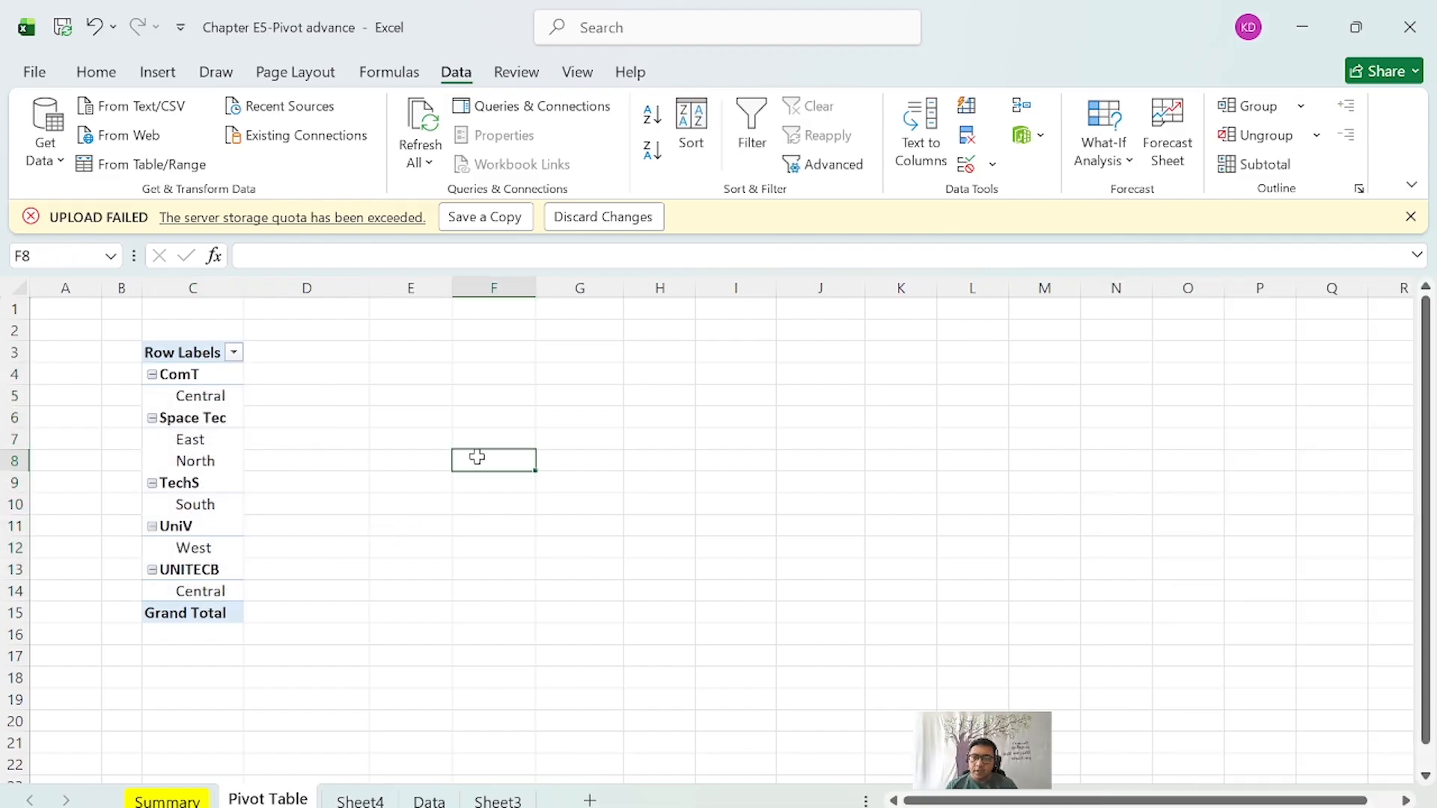
left_click(206, 374)
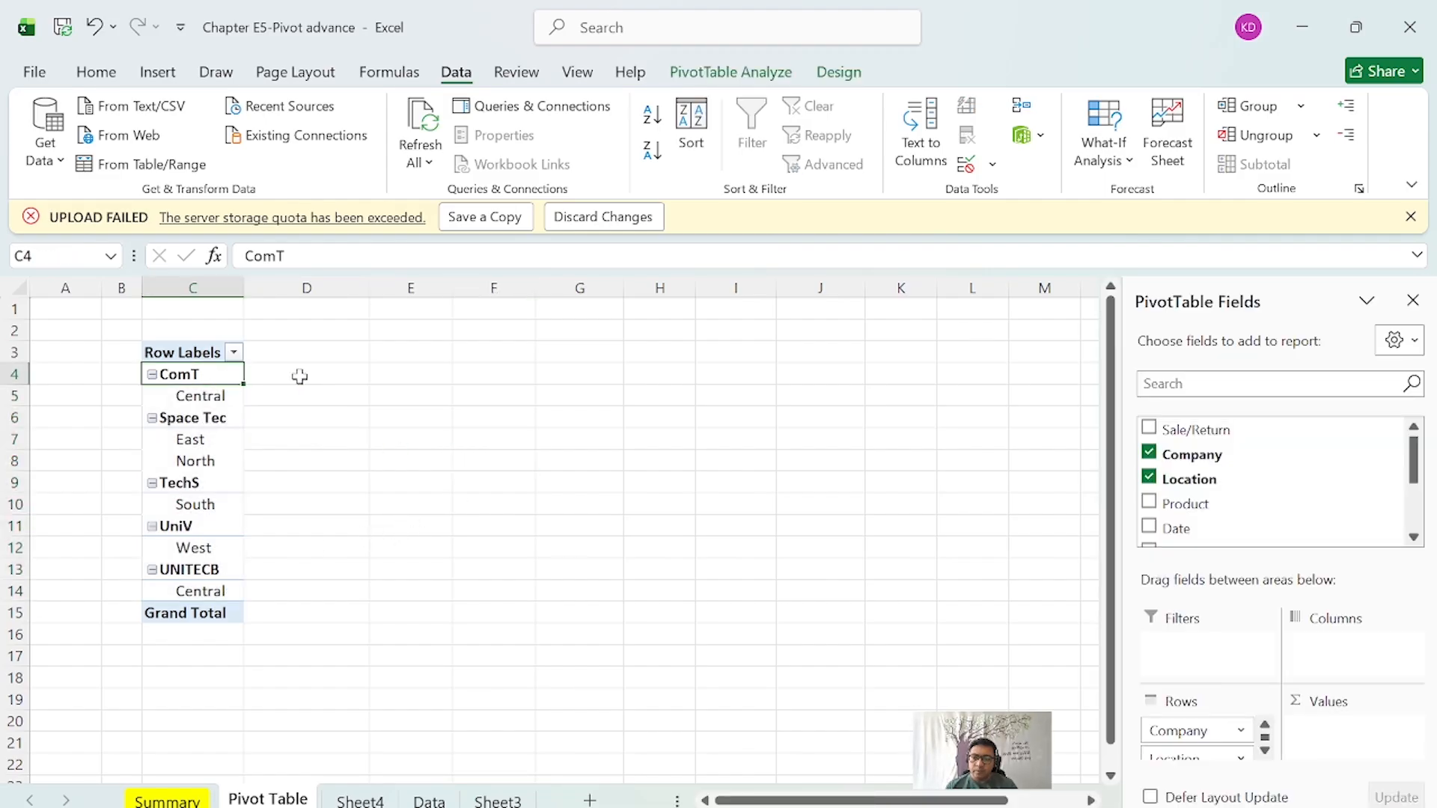
left_click(299, 377)
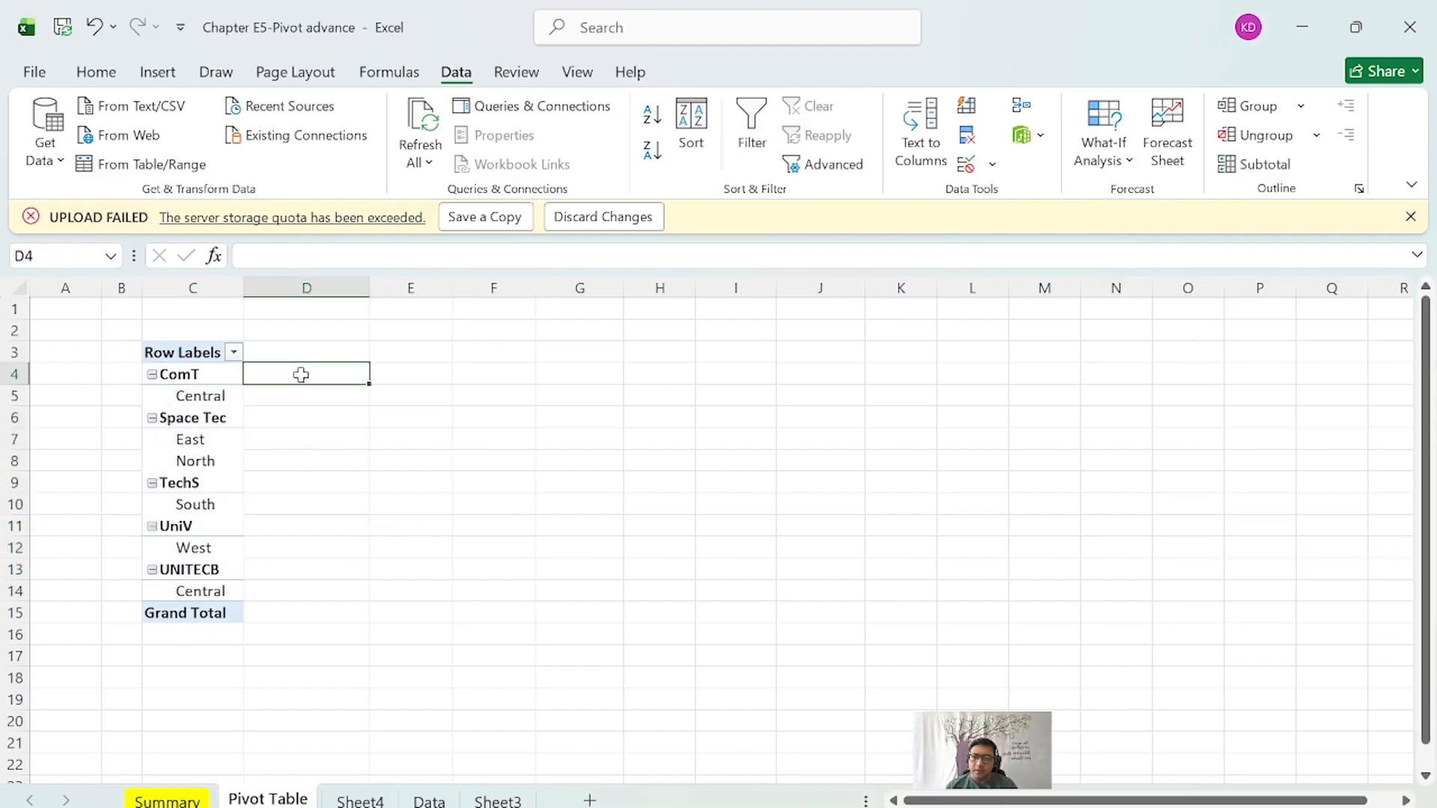
left_click(200, 398)
left_click(247, 374)
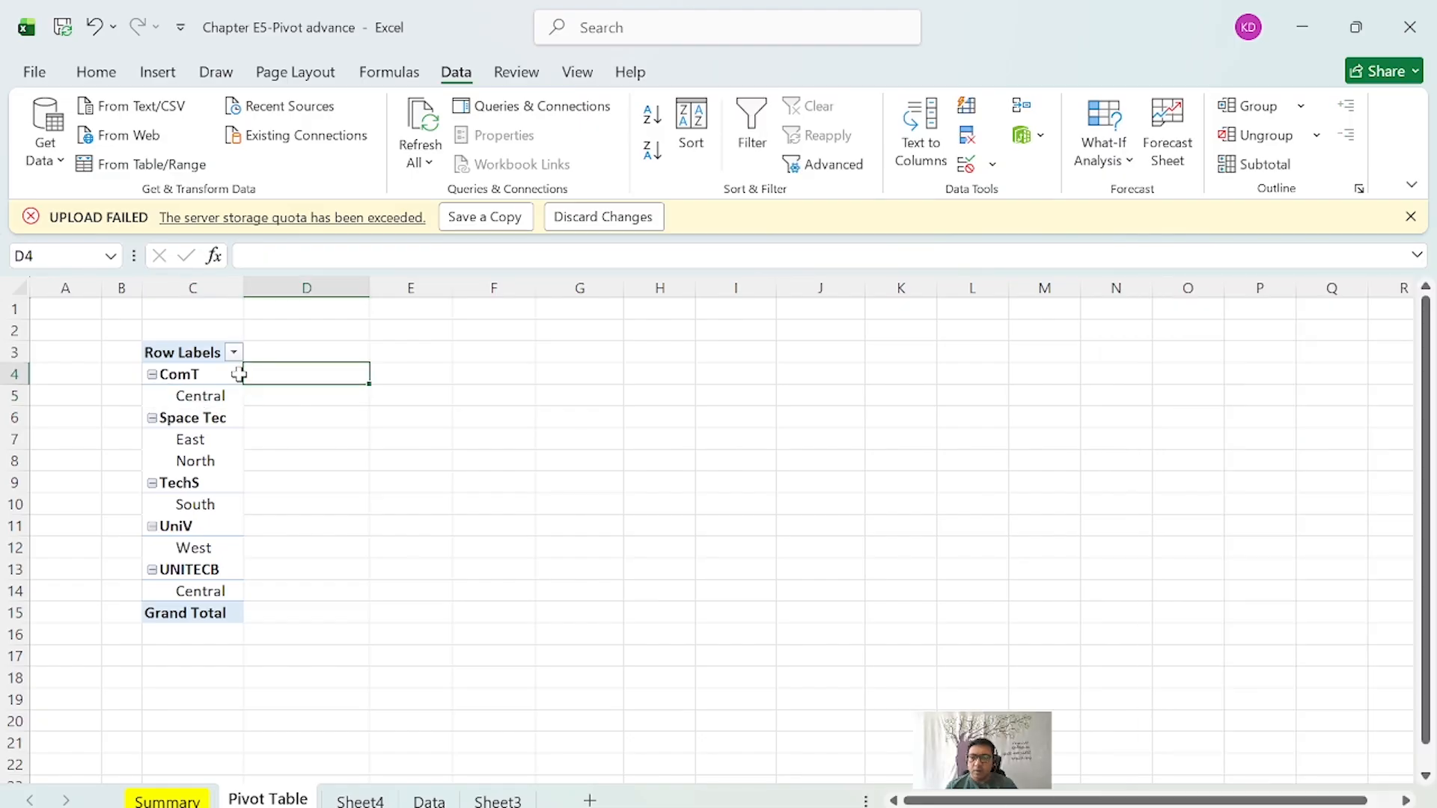
left_click(195, 382)
left_click(296, 374)
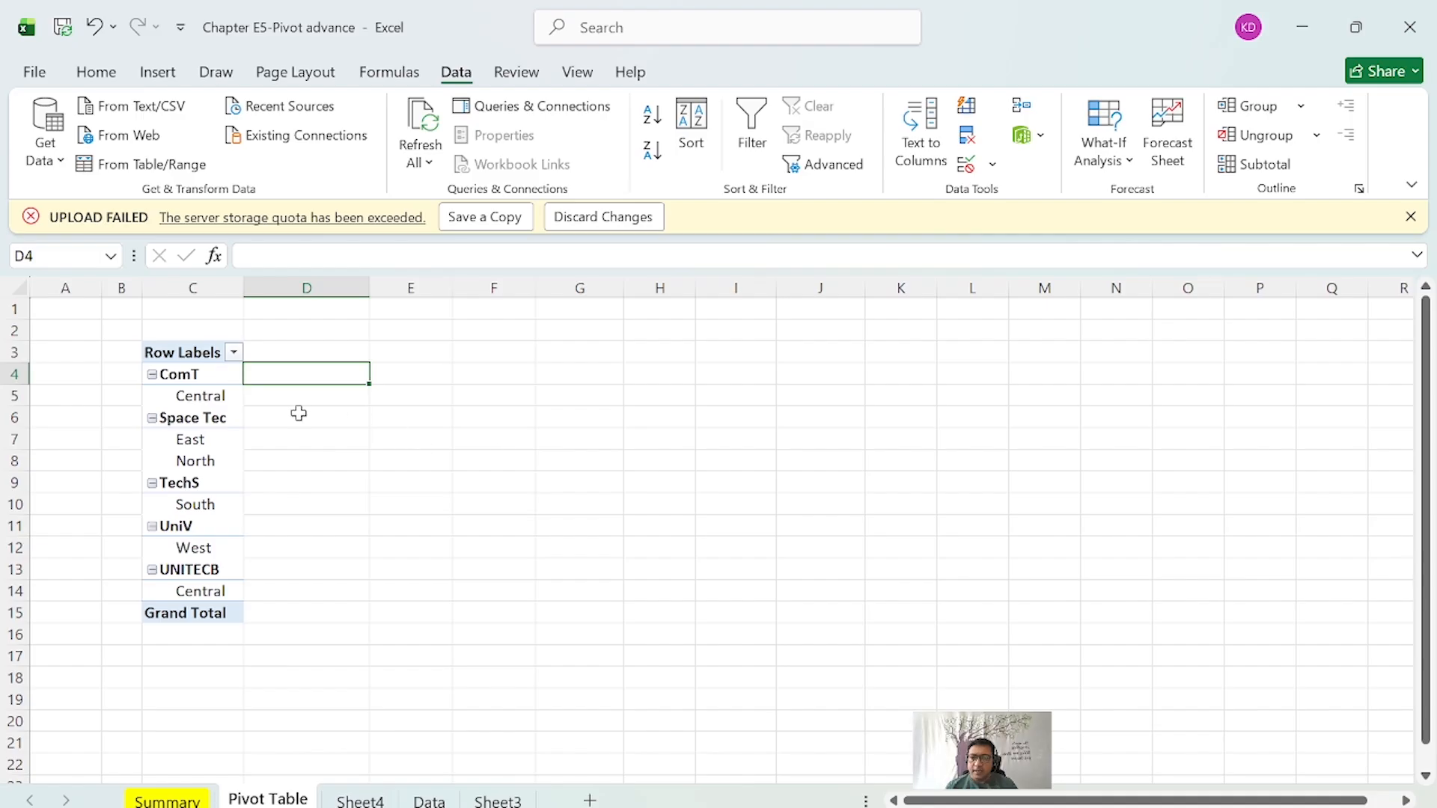
left_click(203, 375)
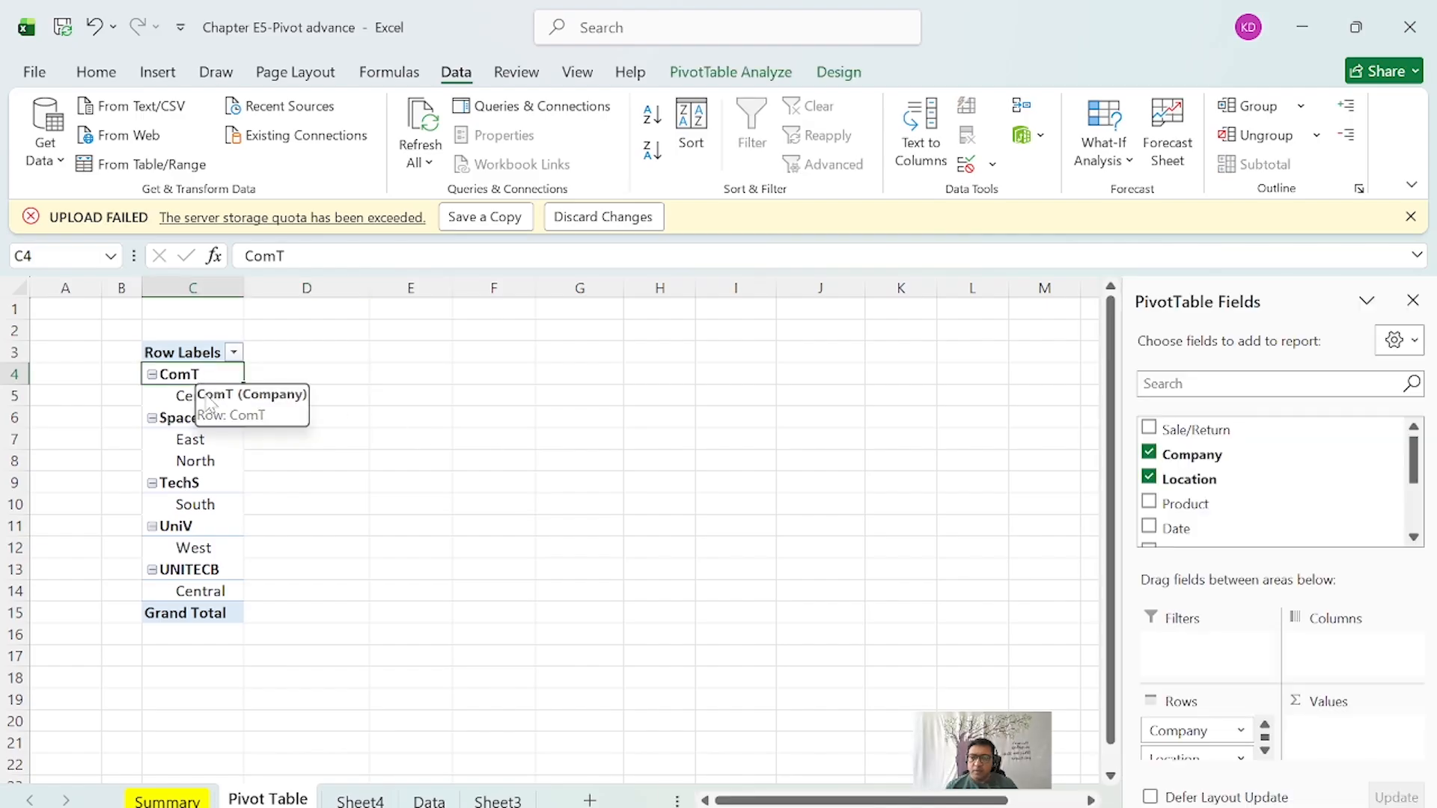
left_click(160, 396)
left_click(306, 377)
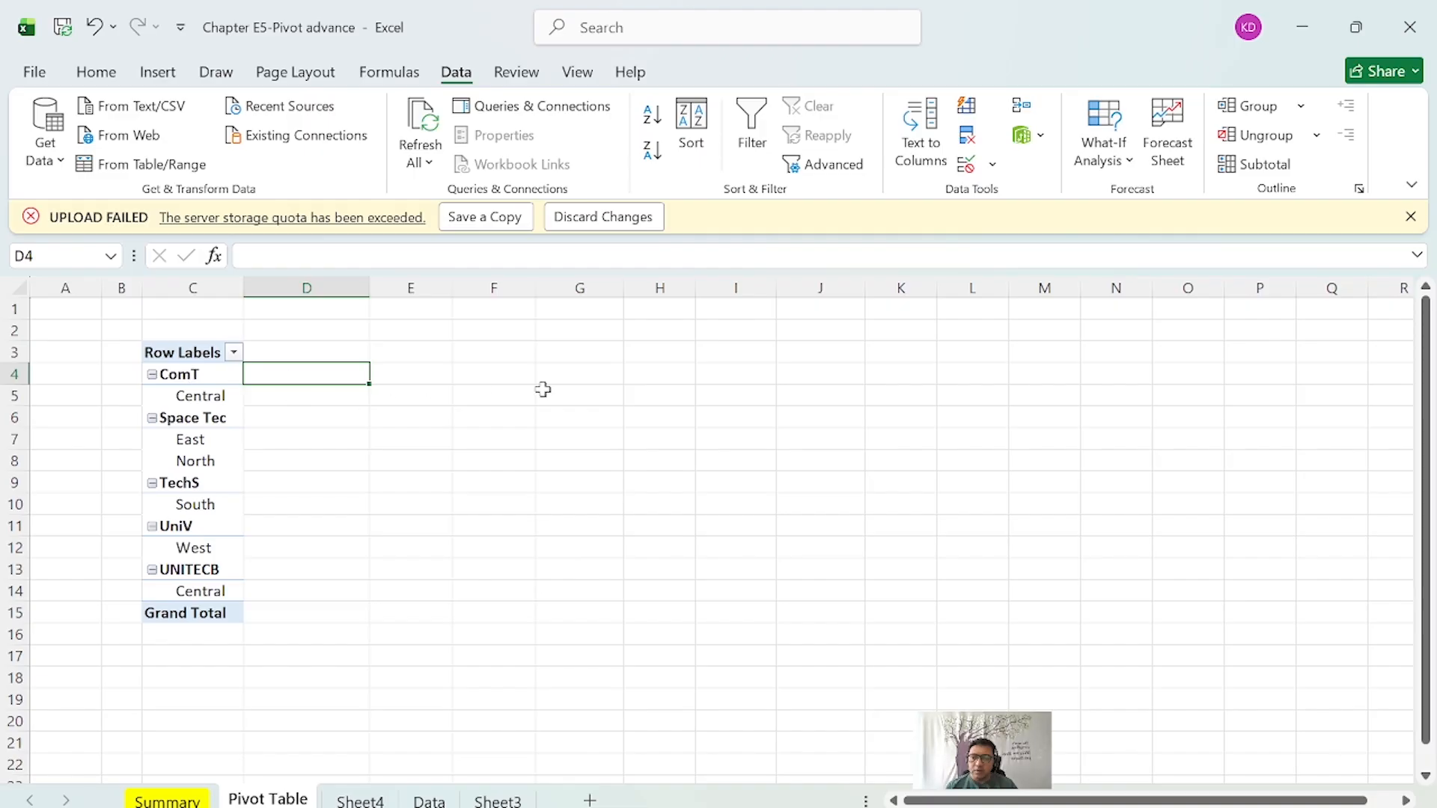
left_click(180, 375)
left_click(288, 372)
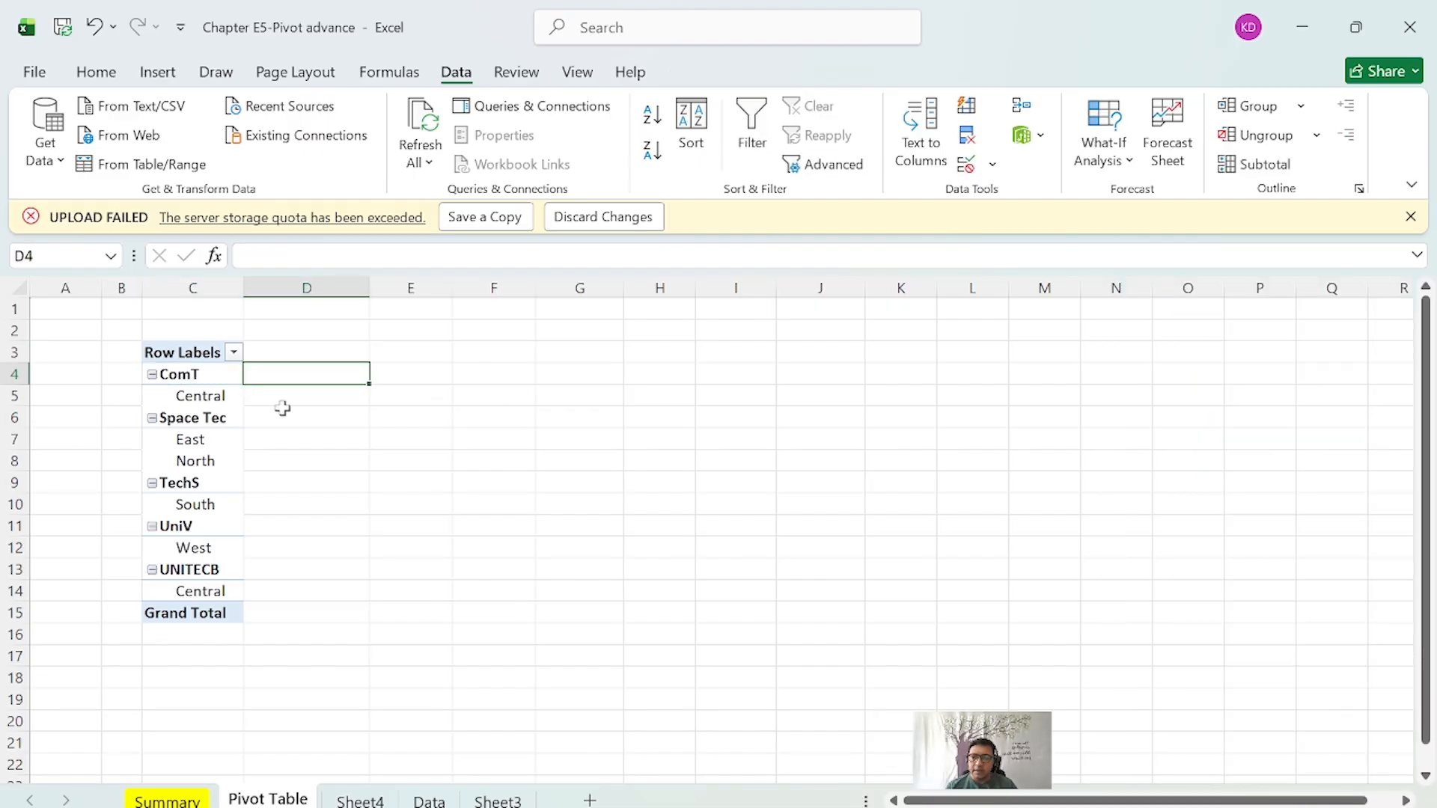
Enable the classic PivotTable layout in the options of the pivot table containing Company and Location.
right_click(228, 377)
left_click(636, 519)
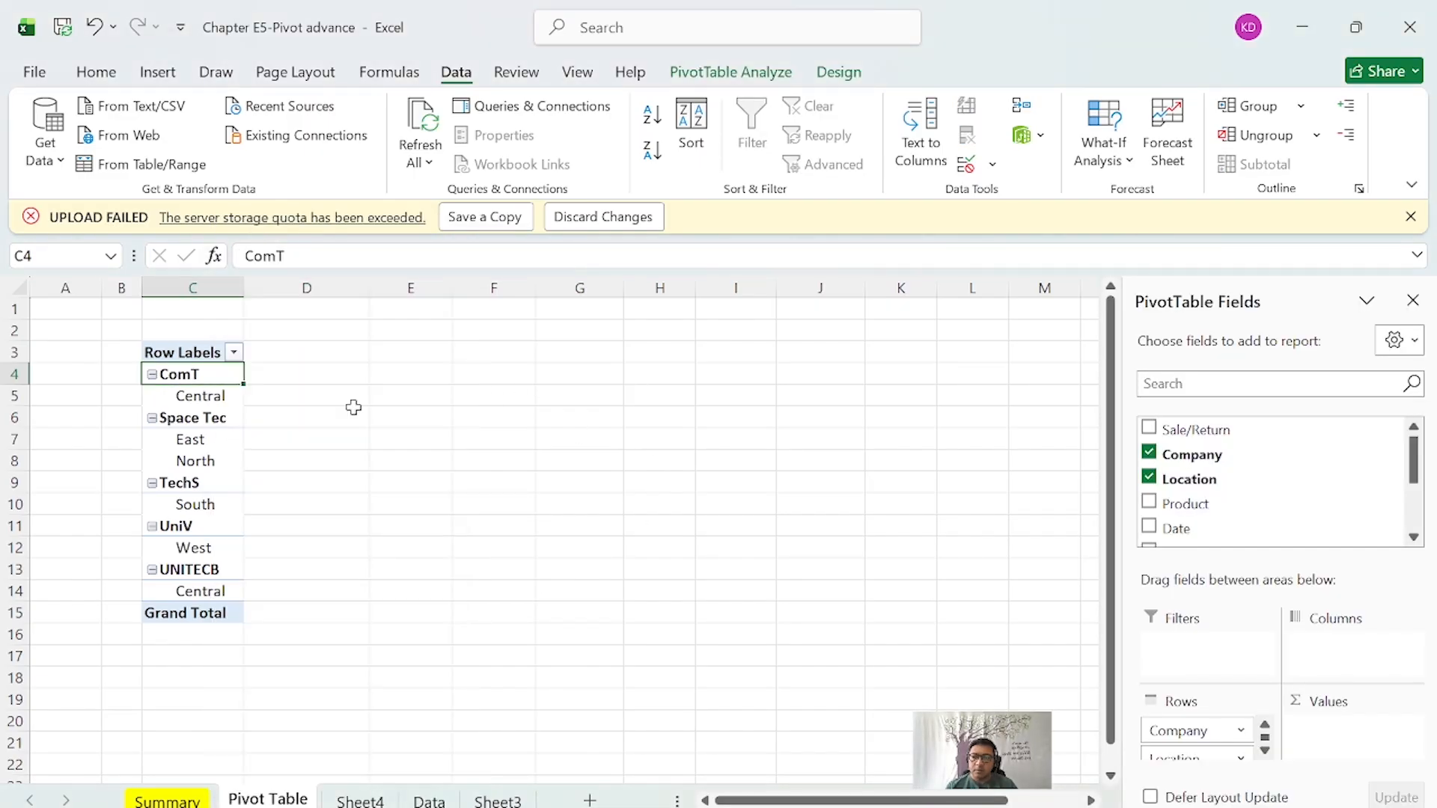
right_click(225, 381)
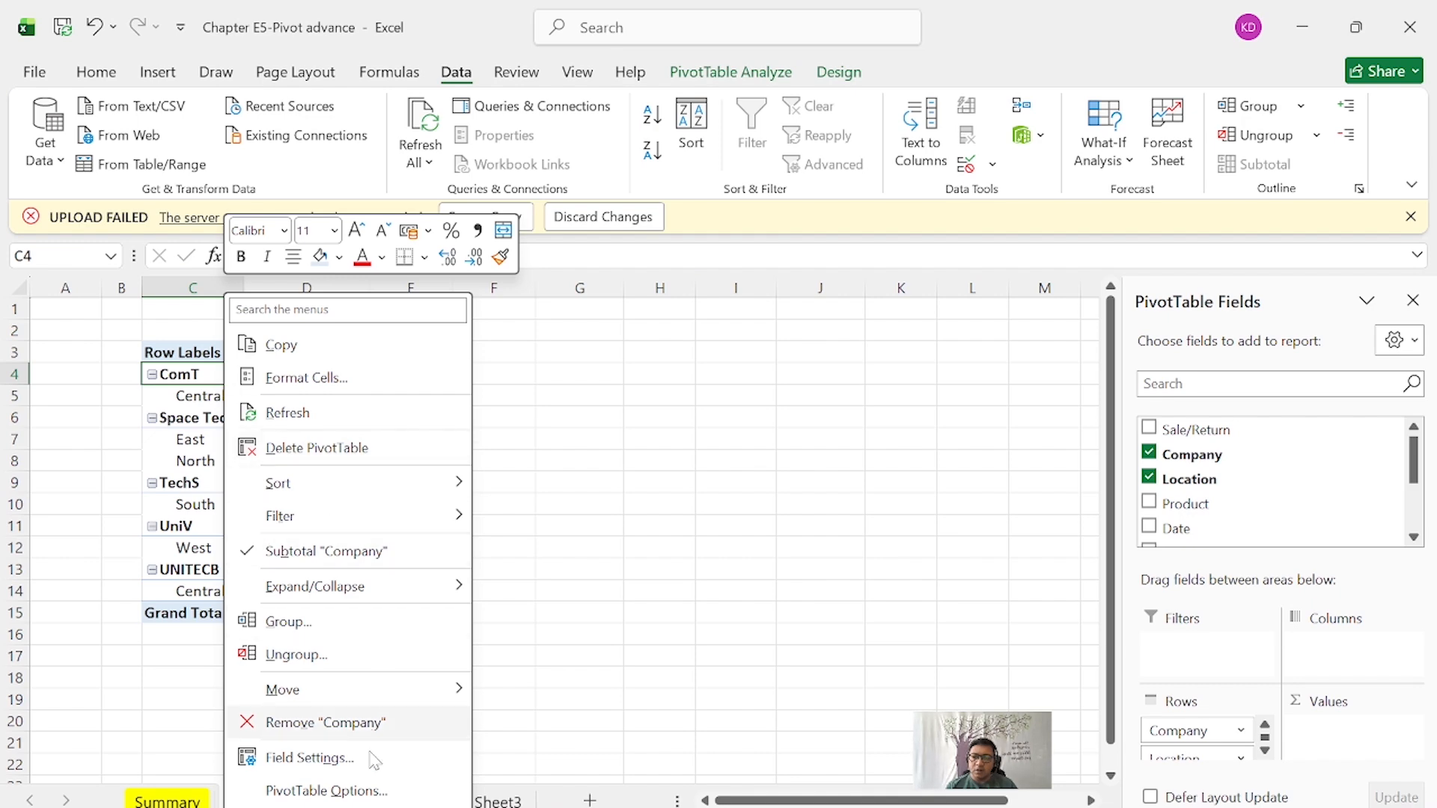
left_click(357, 792)
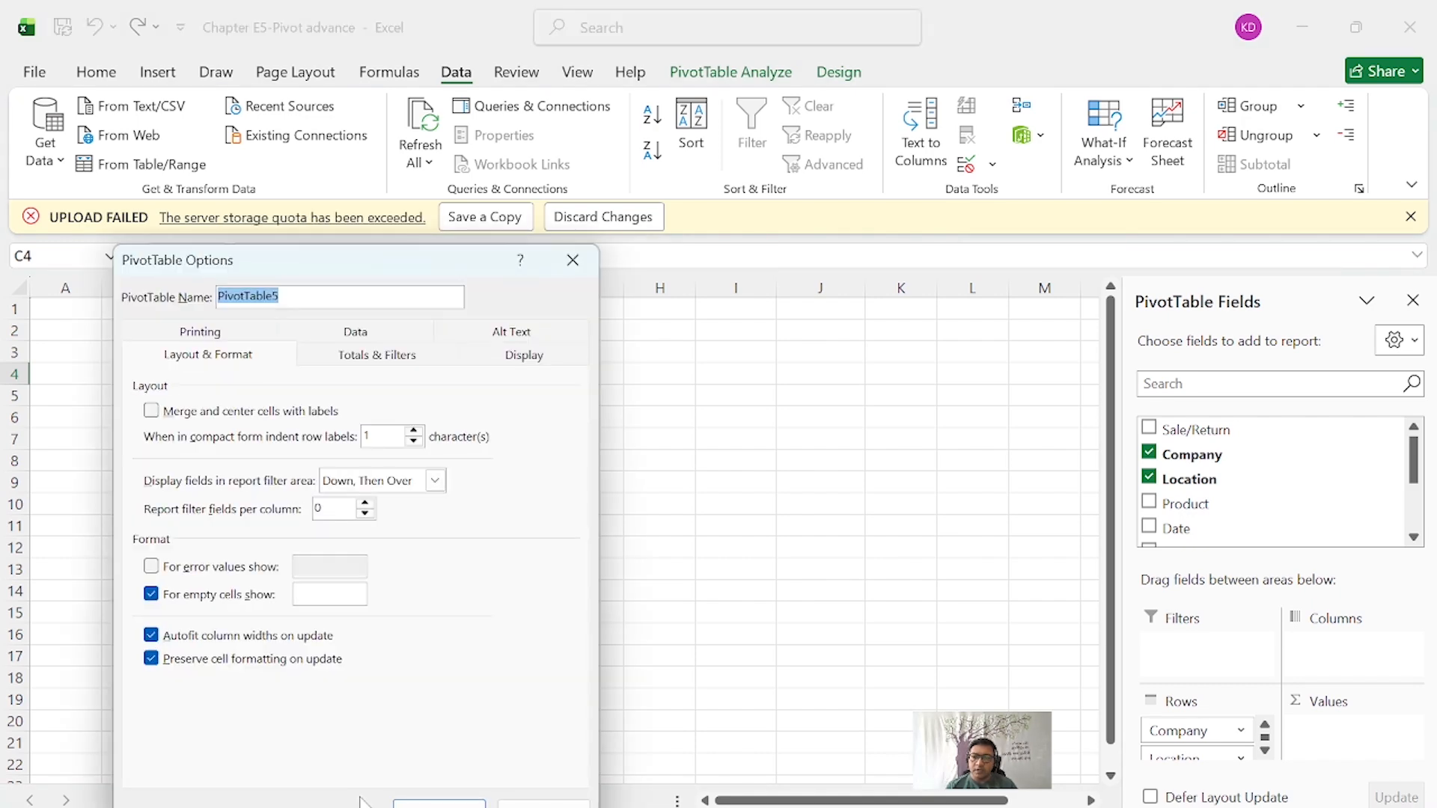
left_click(526, 358)
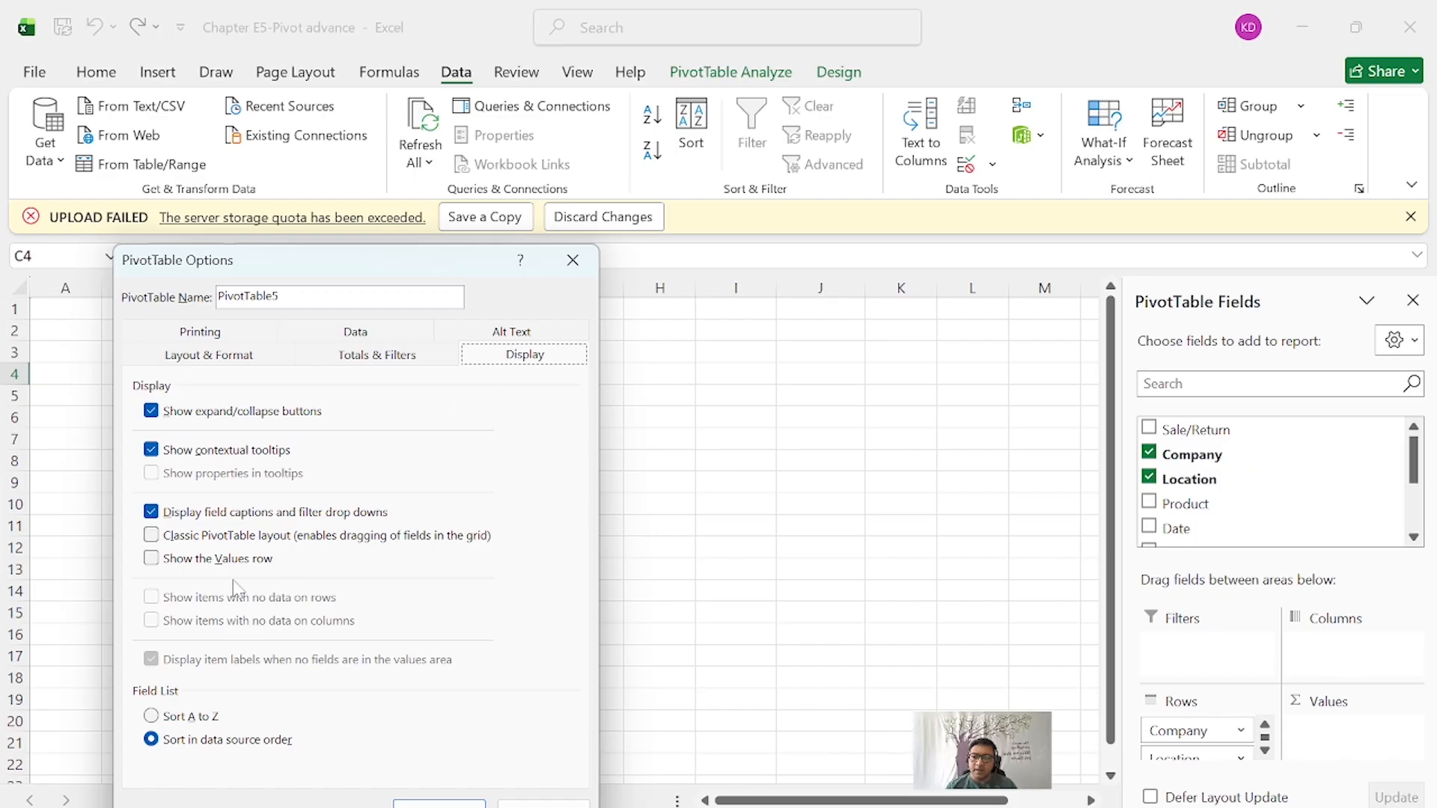
left_click(151, 535)
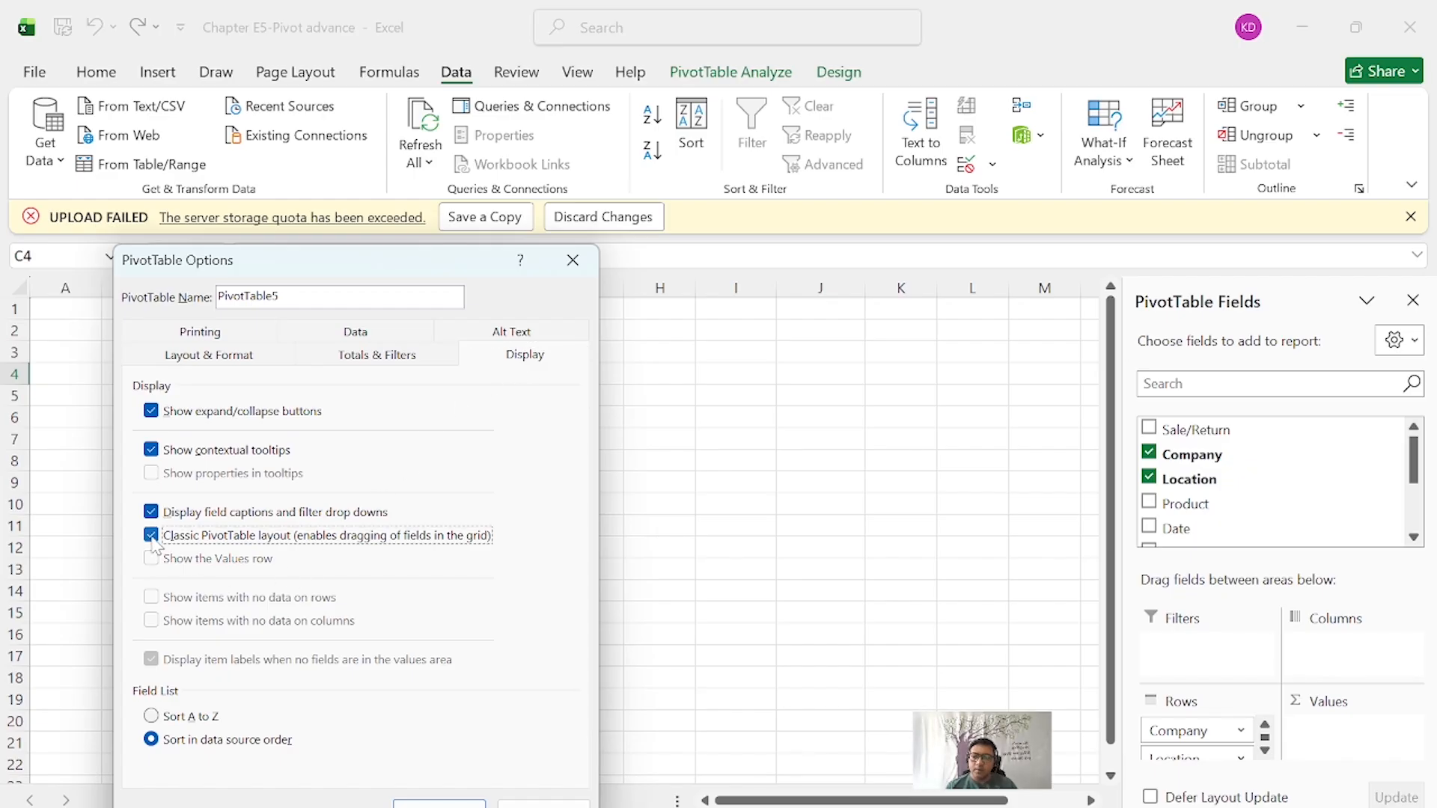
left_click(434, 803)
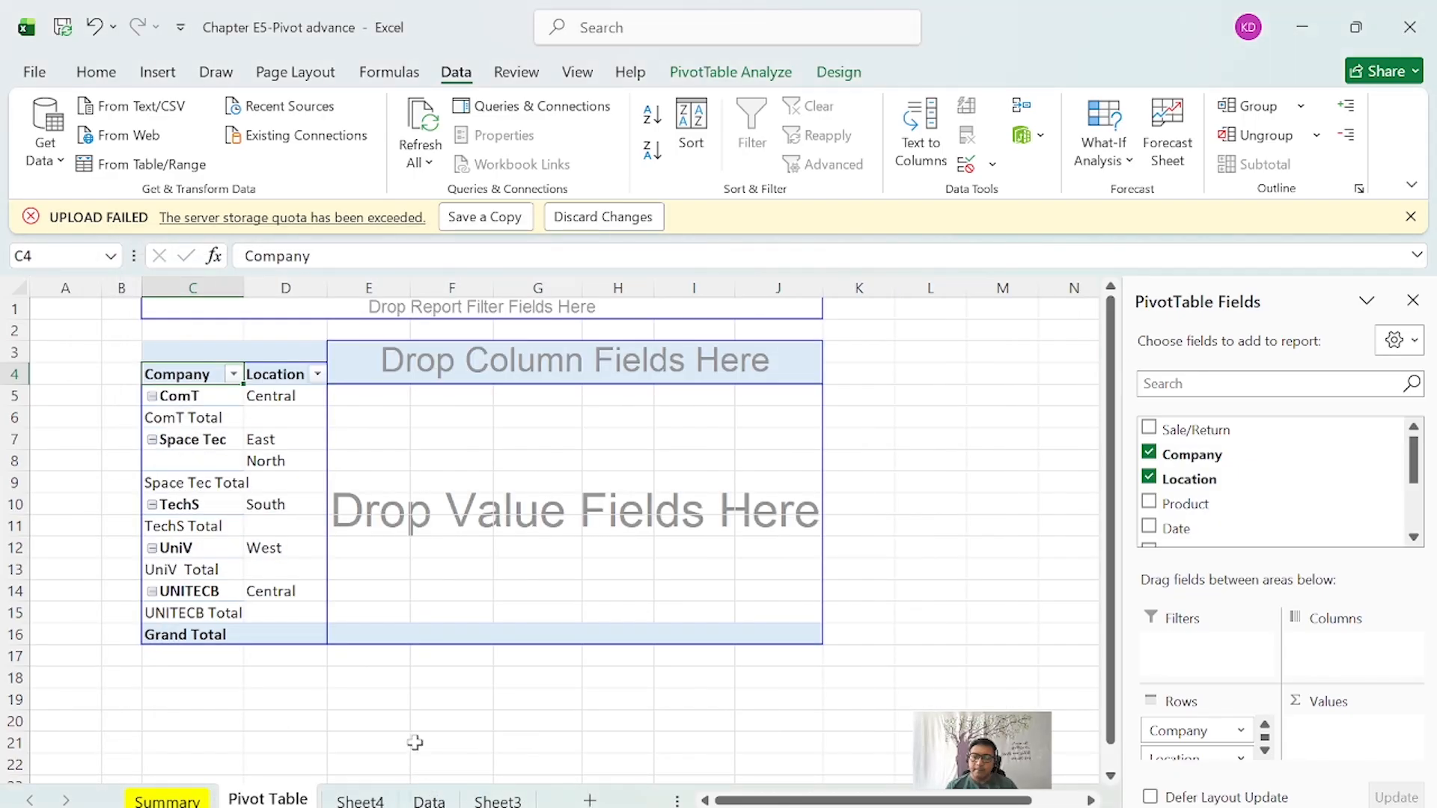
After checking that ComT and Central occupy separate columns, add Total Sale value to the pivot table's Values area.
left_click(227, 424)
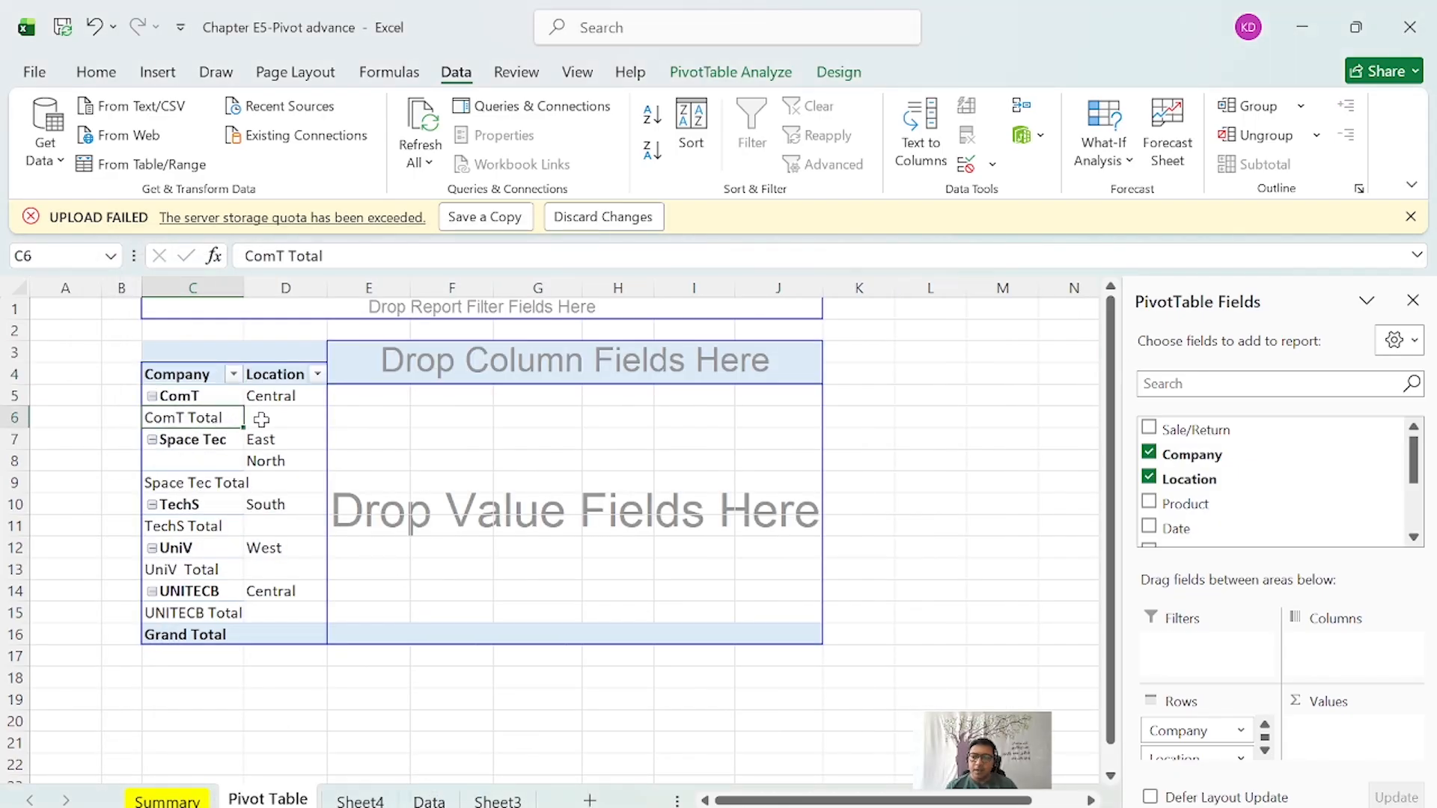
left_click(223, 397)
left_click(290, 398)
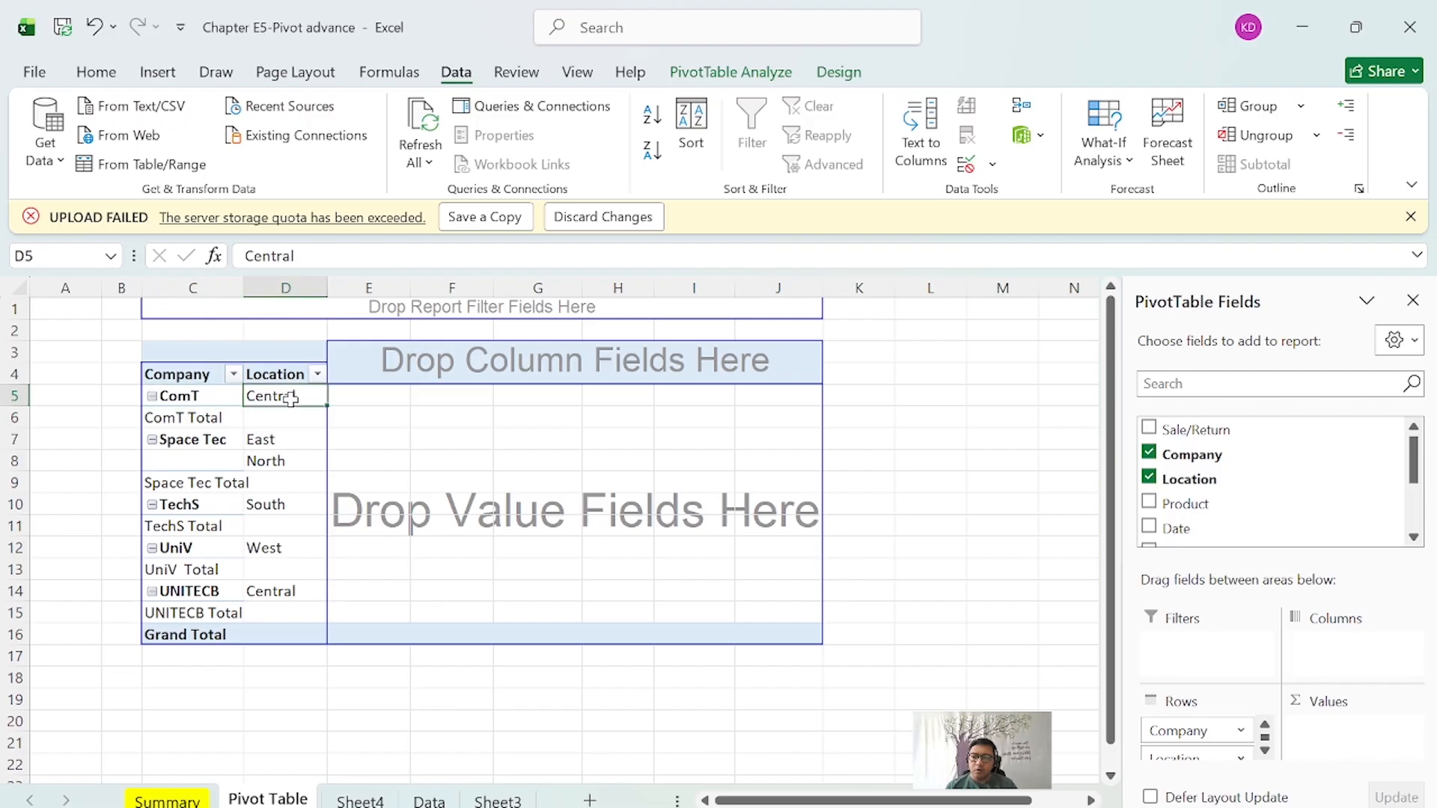
scroll(1254, 494, "down", 3)
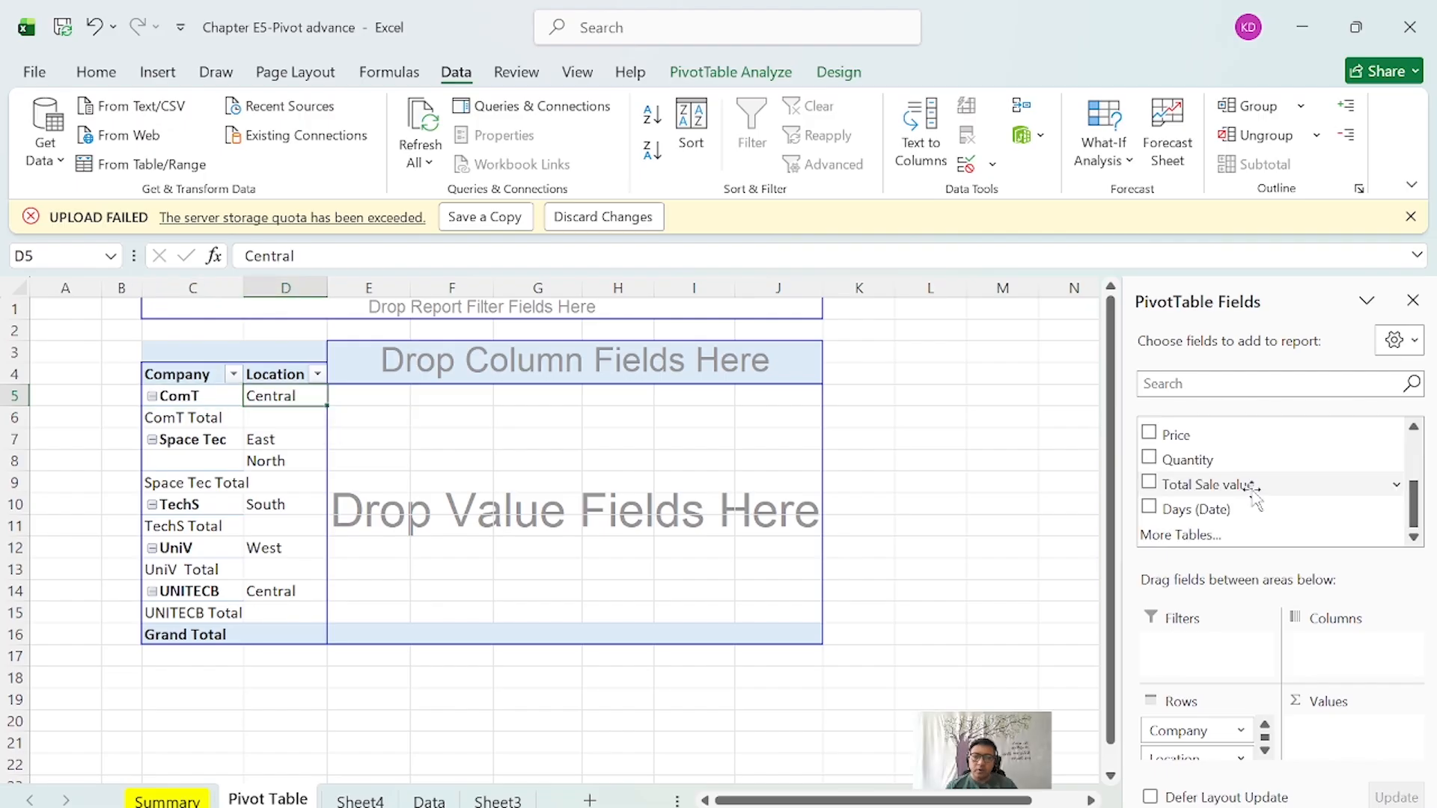
left_click_drag(1255, 494, 1358, 729)
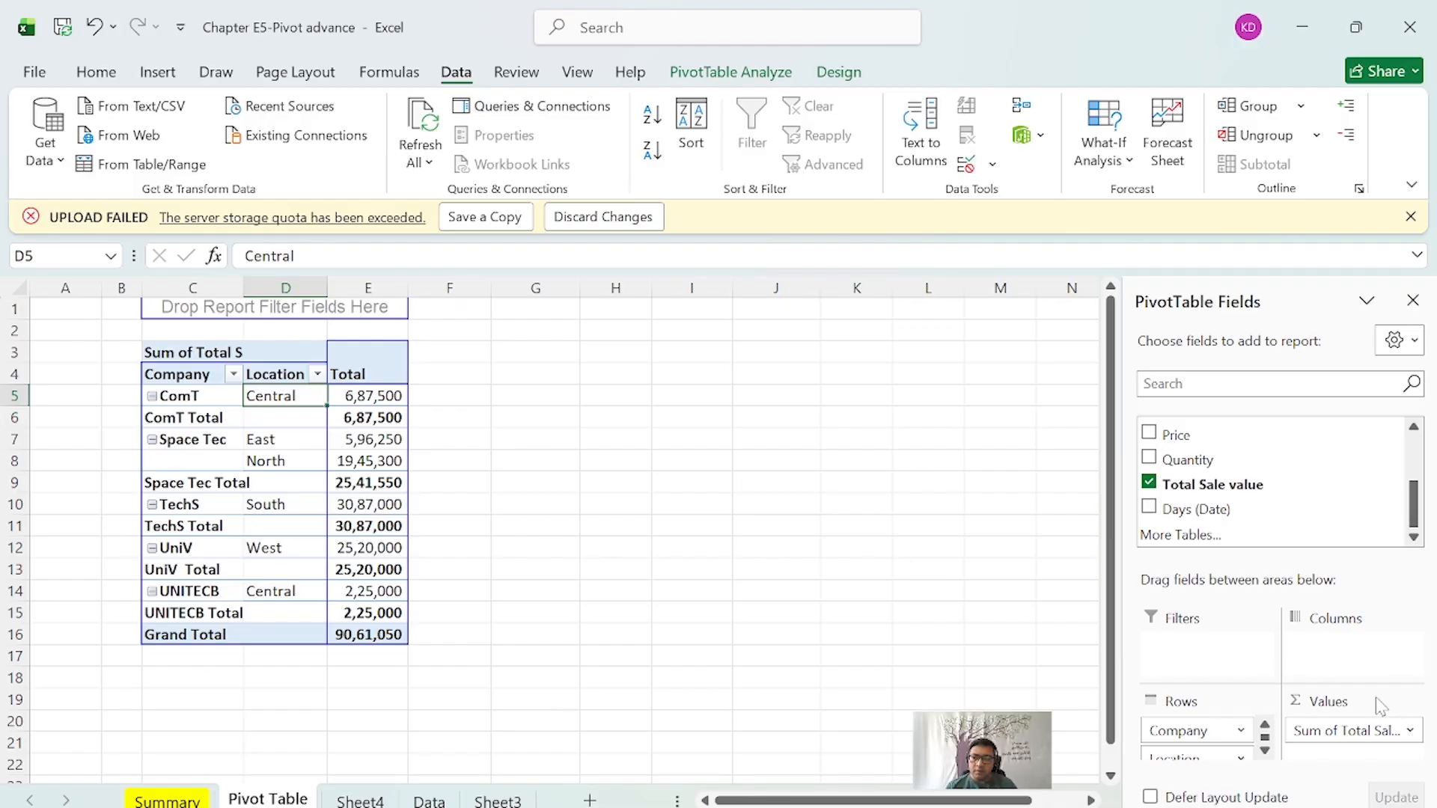
left_click(183, 398)
left_click(202, 418)
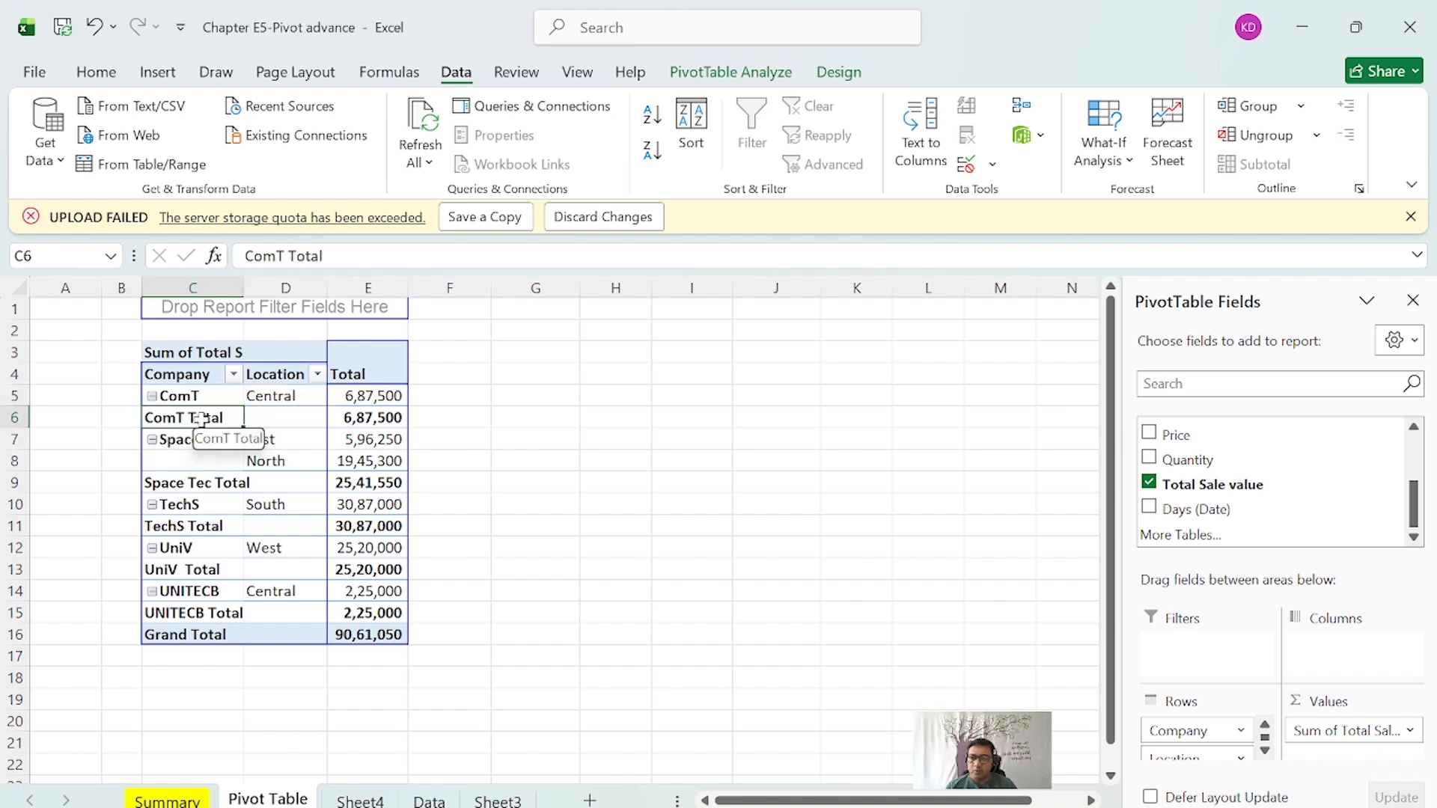
right_click(202, 418)
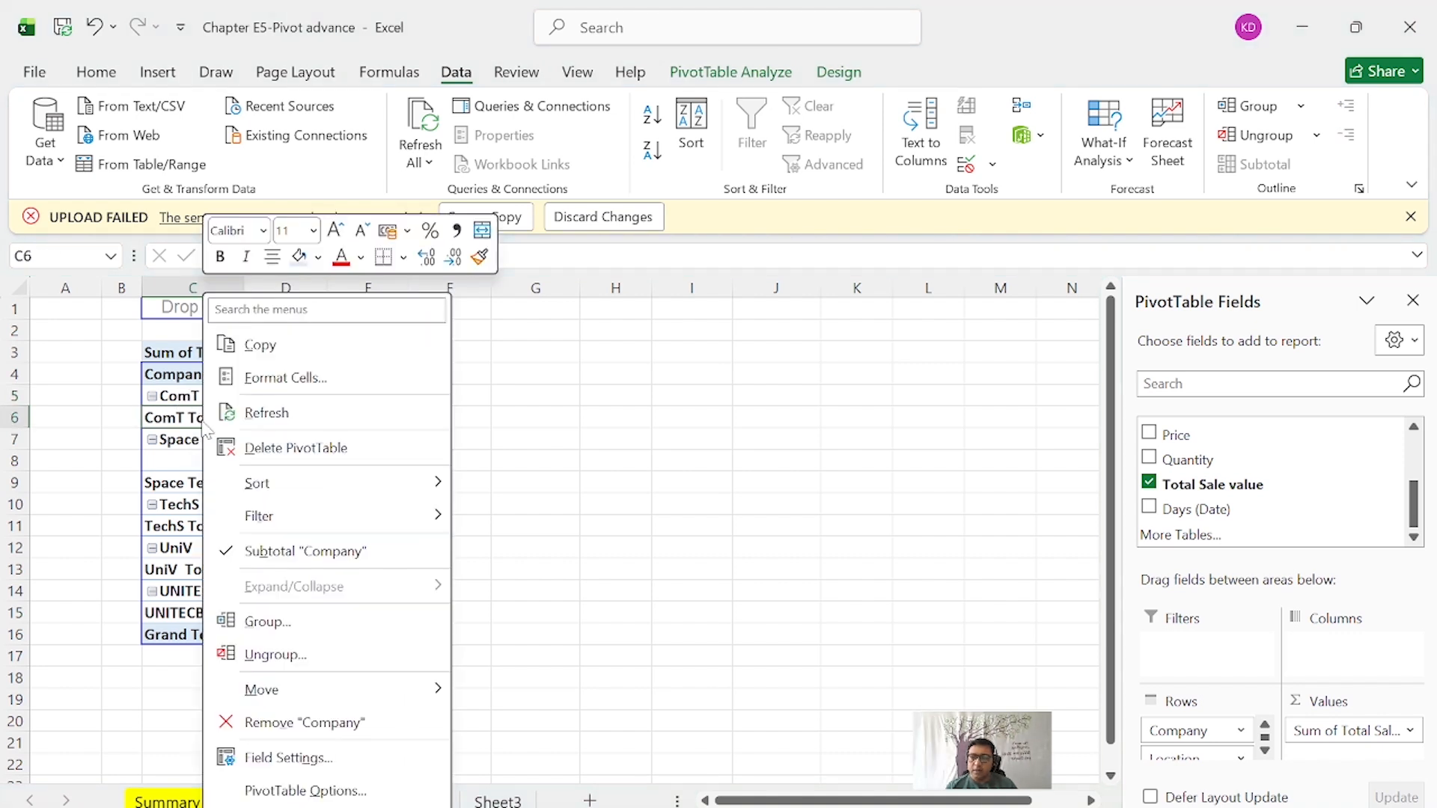
left_click(271, 556)
key("ctrl+z")
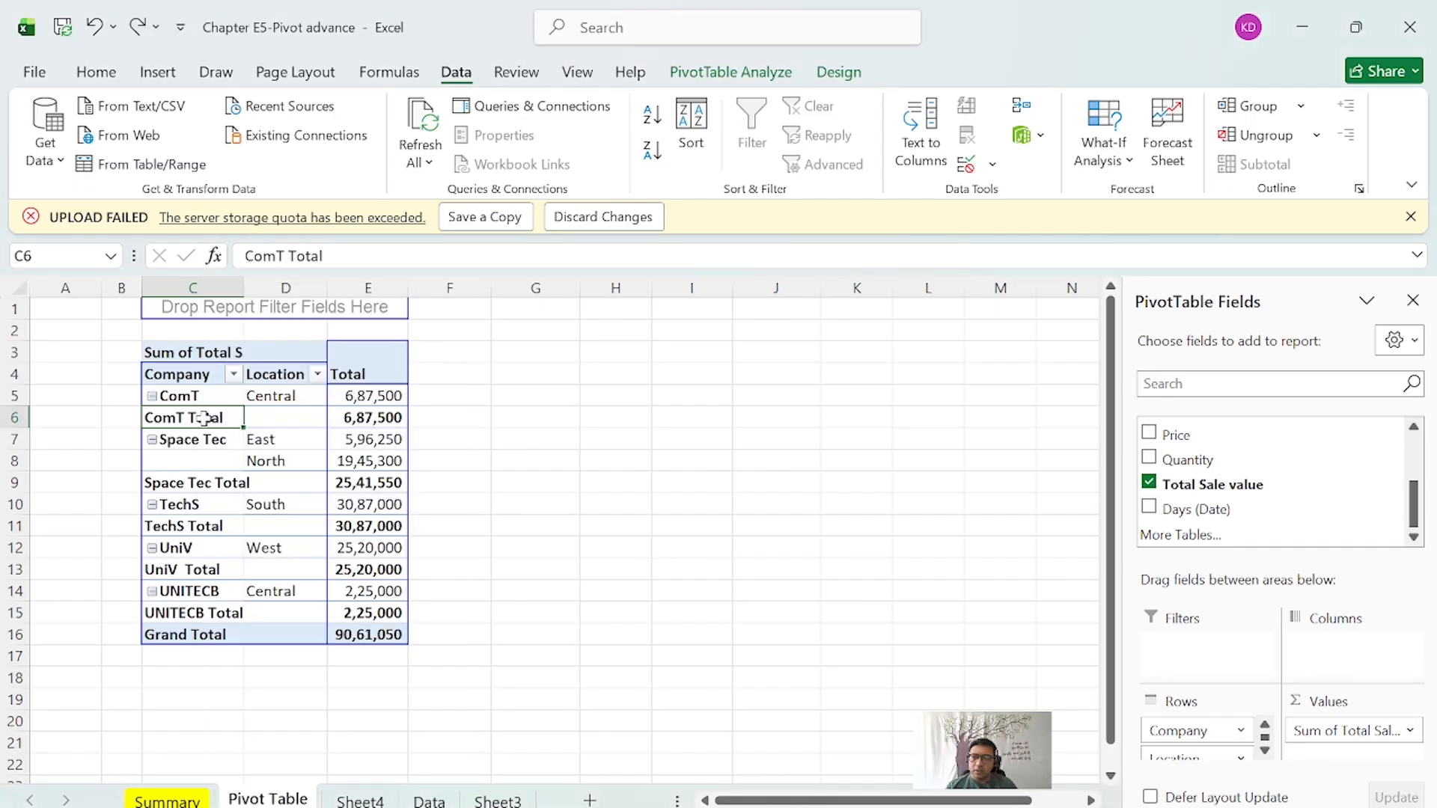
Remove the Company subtotals from the classic-layout pivot table and deselect the table.
right_click(203, 418)
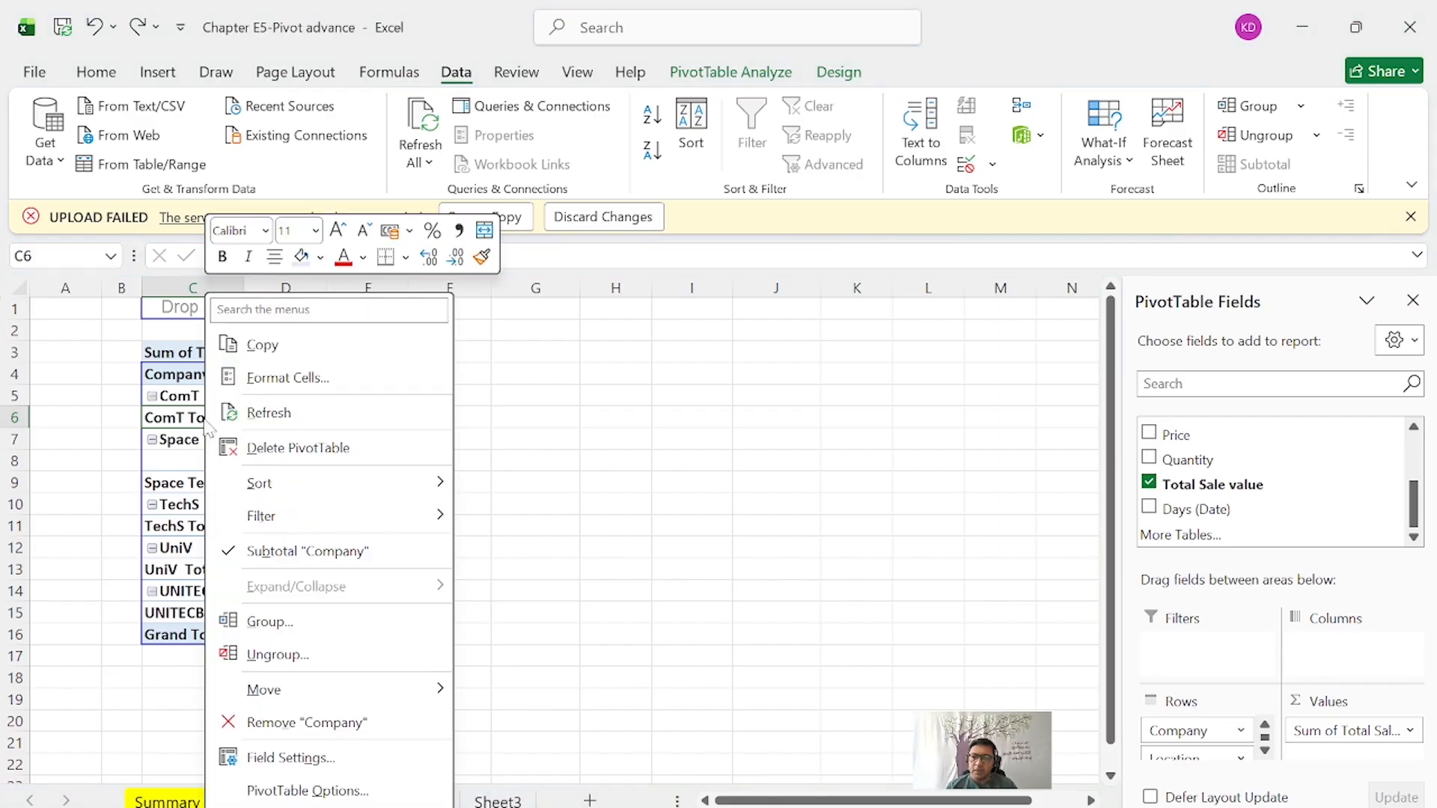
left_click(251, 554)
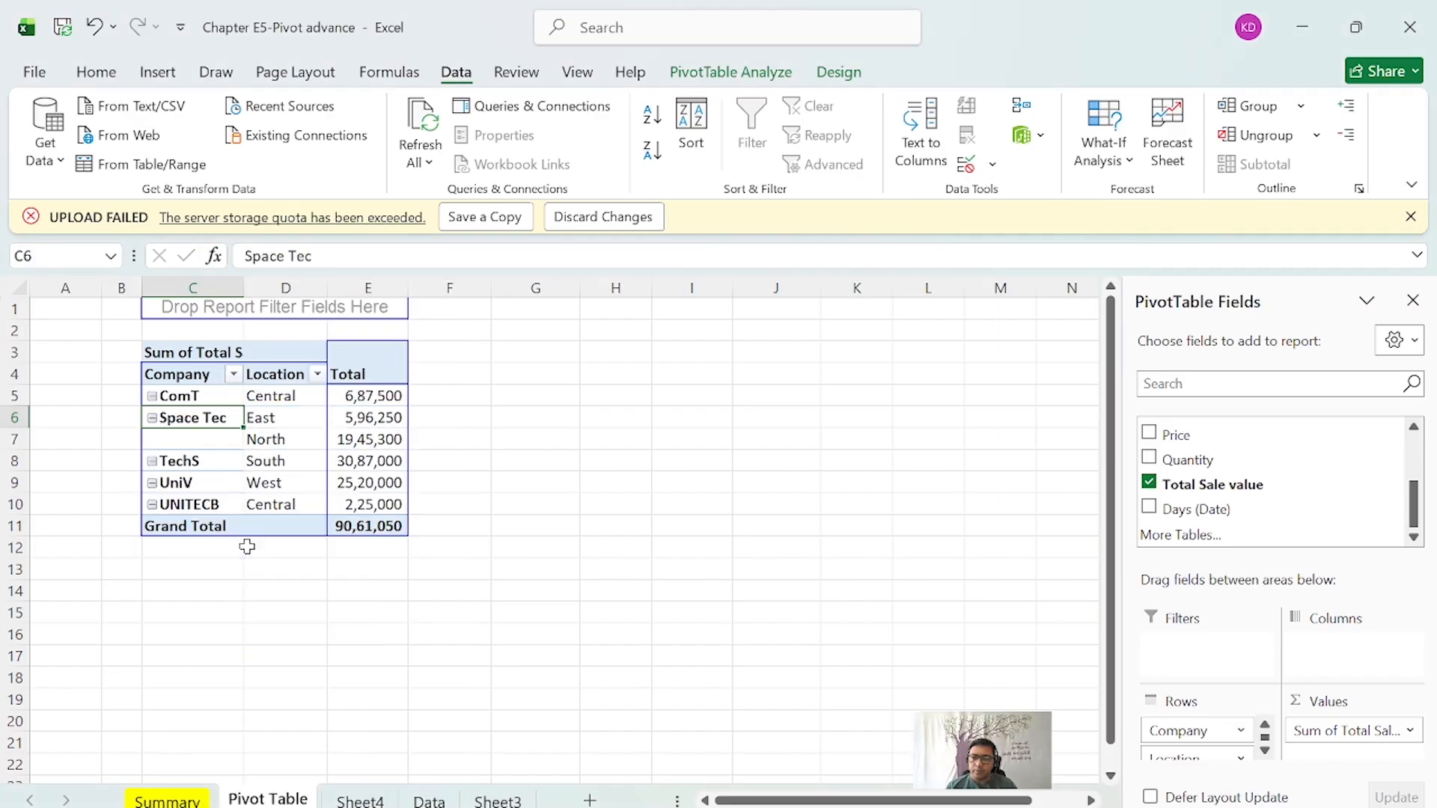
left_click(282, 620)
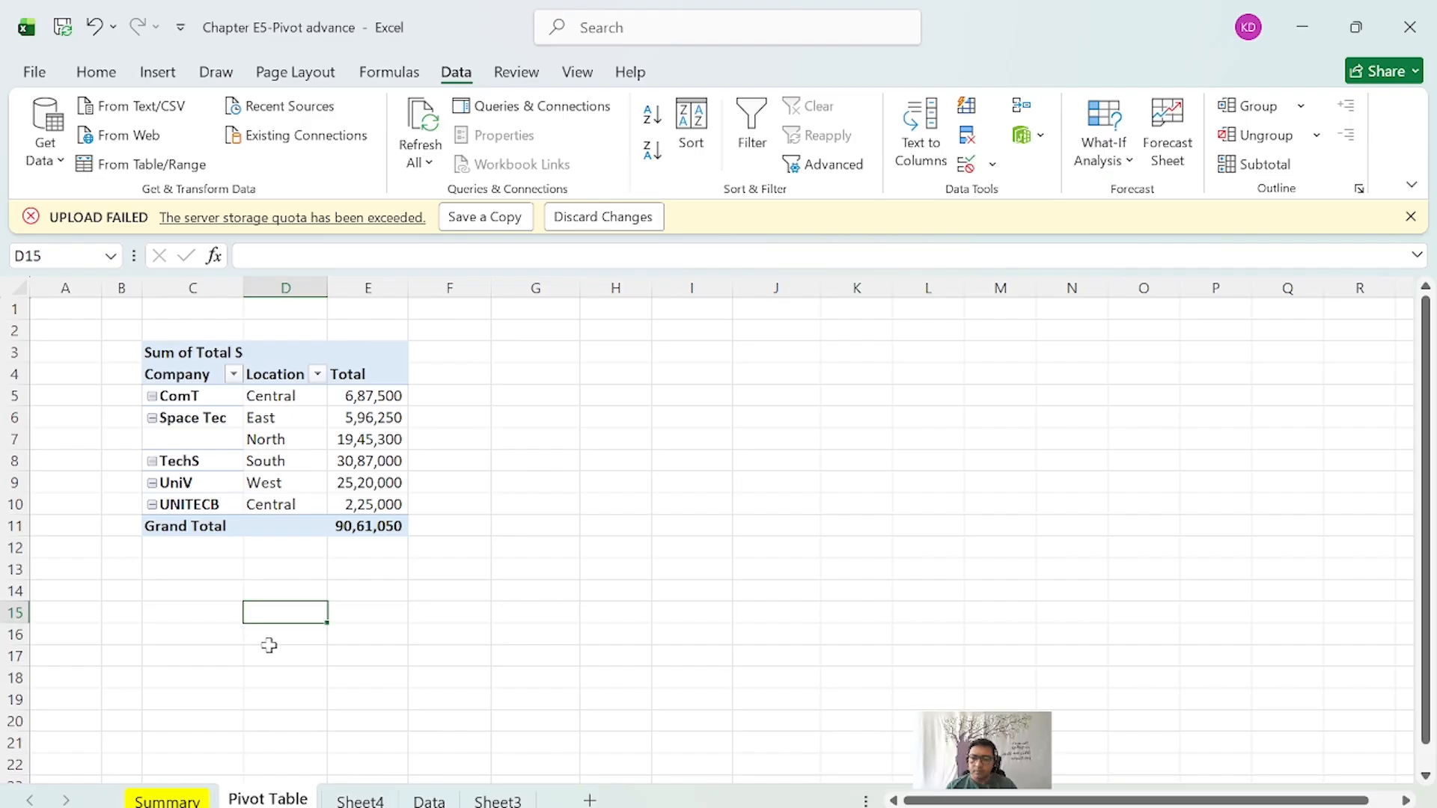
Select the Field Adjustment topic on the Summary sheet, and widen the PivotTable Fields pane on the Pivot Table sheet.
left_click(154, 801)
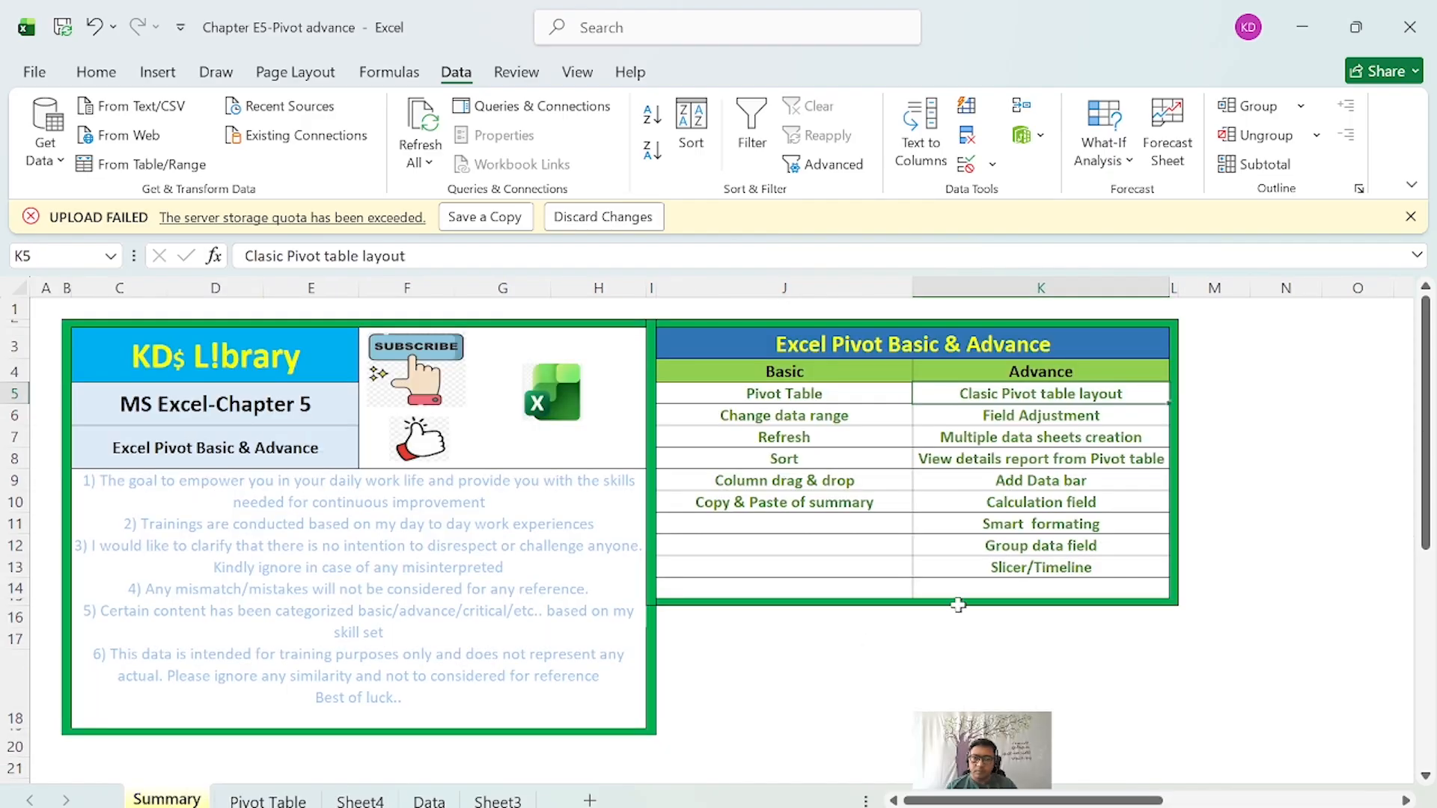
left_click(1075, 422)
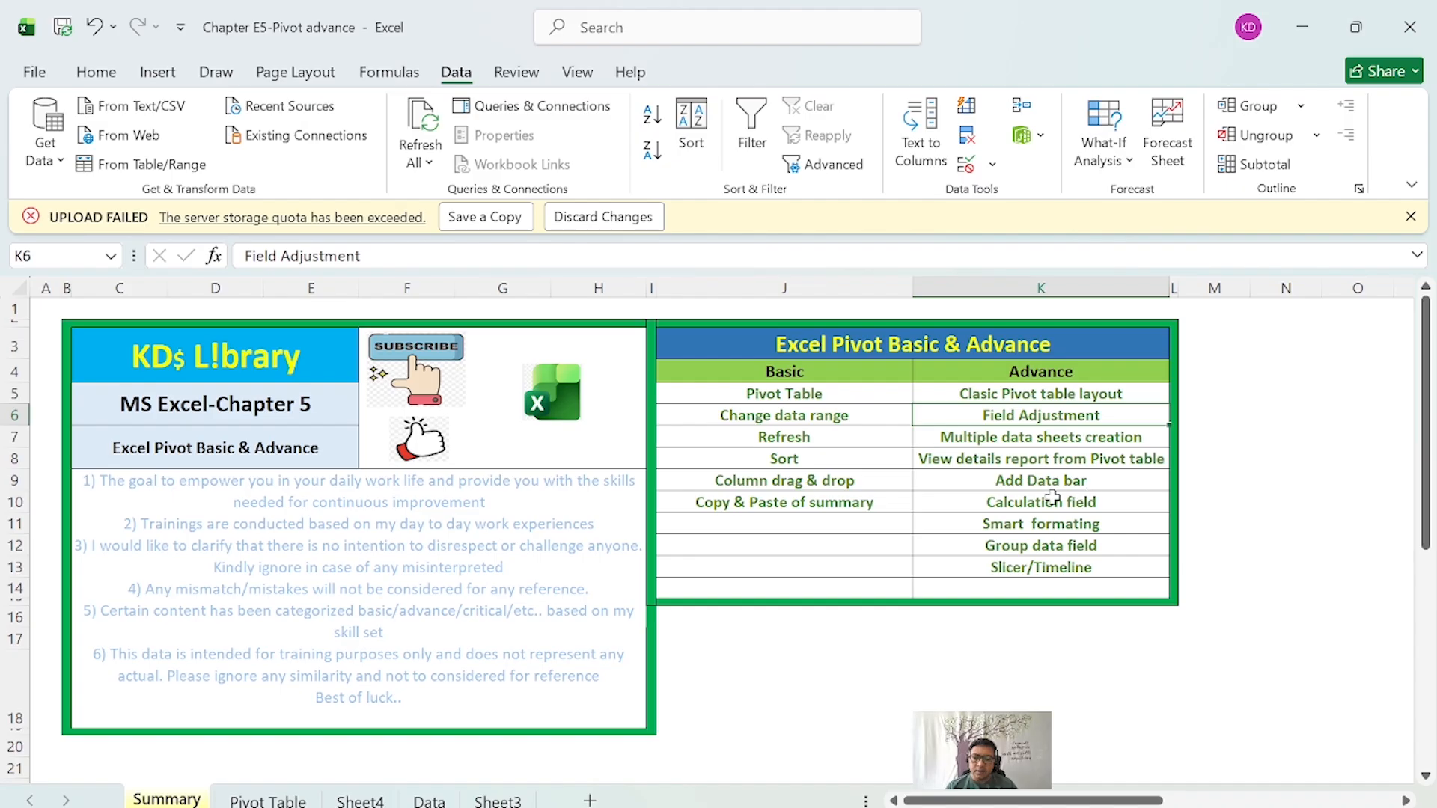
left_click(267, 801)
left_click_drag(1110, 598, 1080, 598)
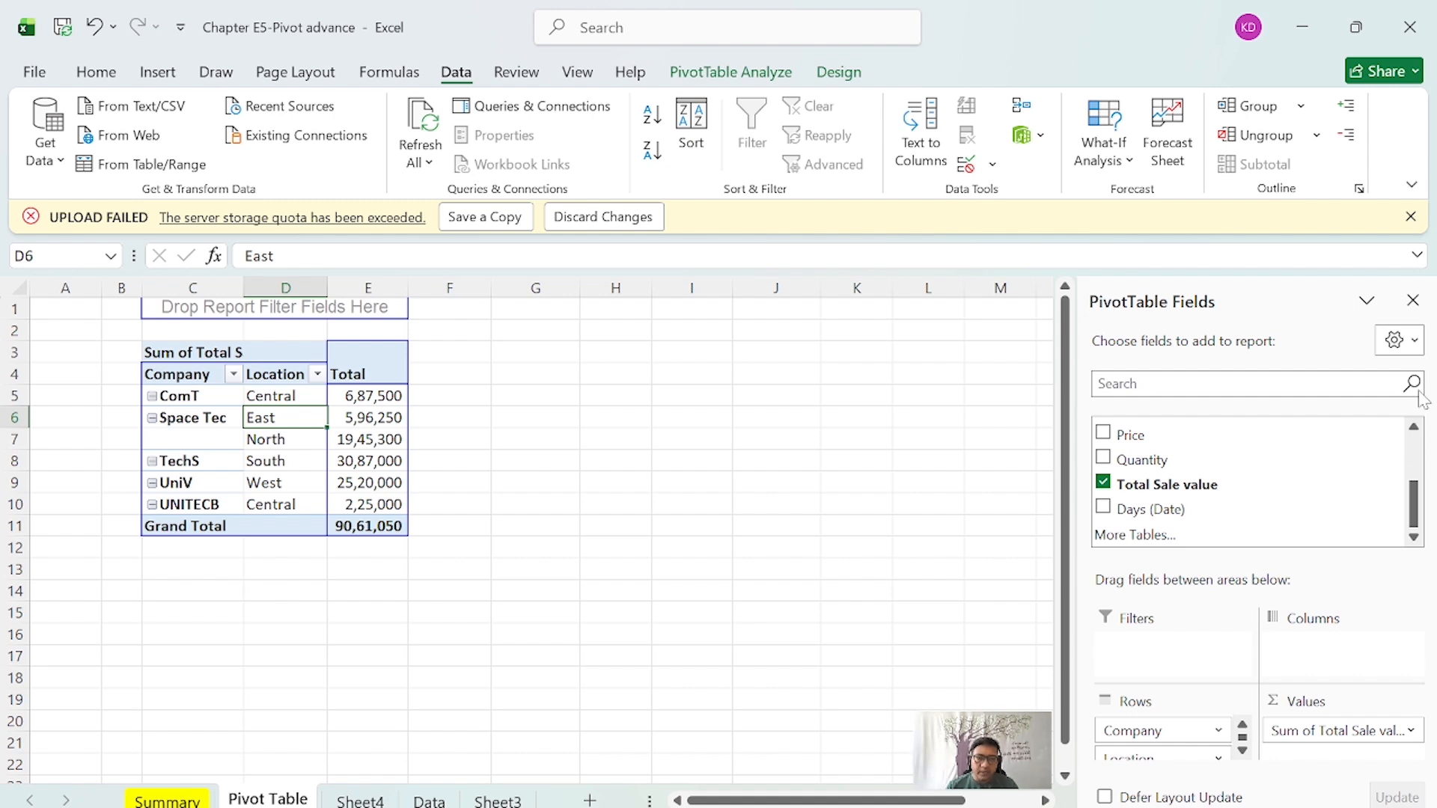
Try the side-by-side arrangement of the fields and areas sections, and restore the stacked arrangement.
left_click(1409, 346)
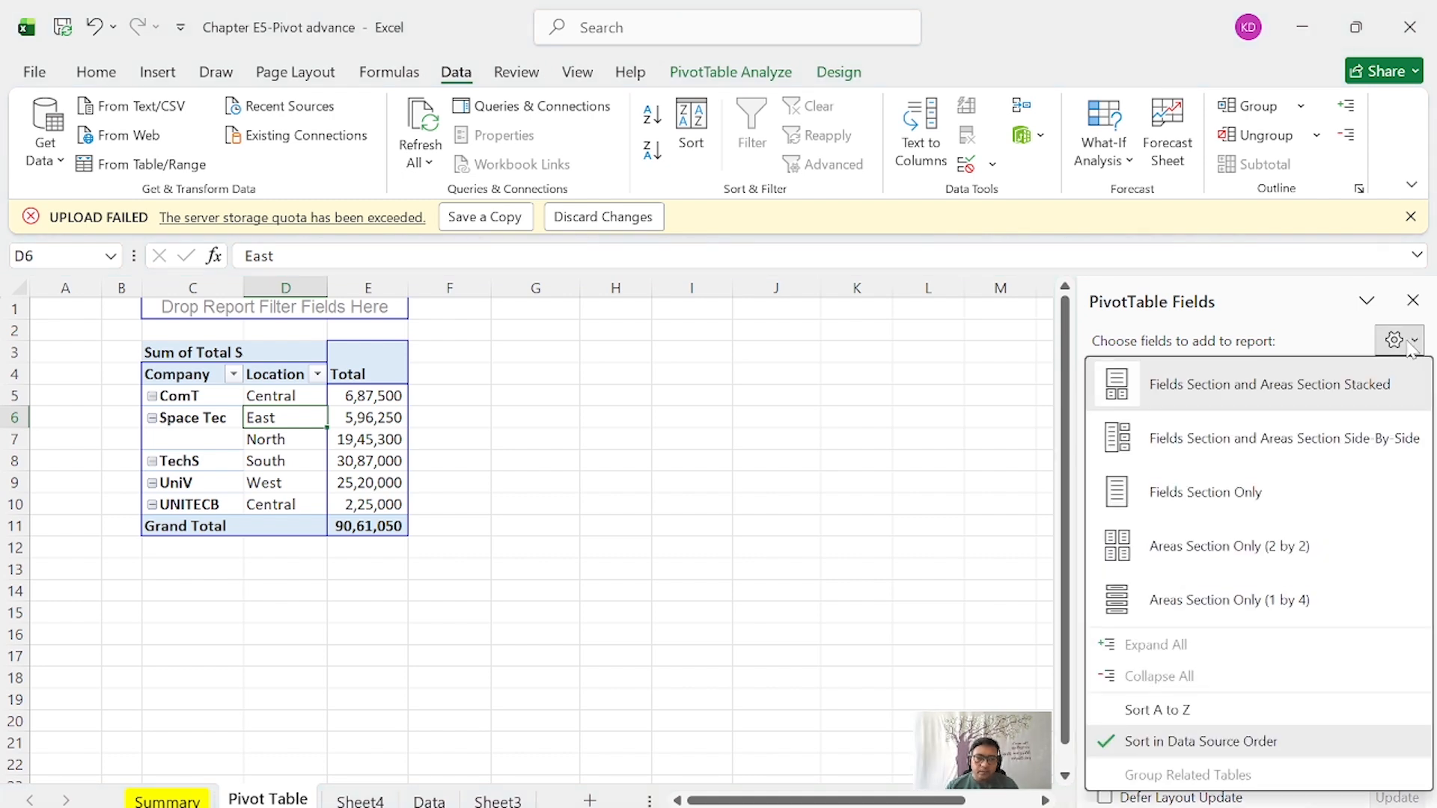
left_click(1365, 449)
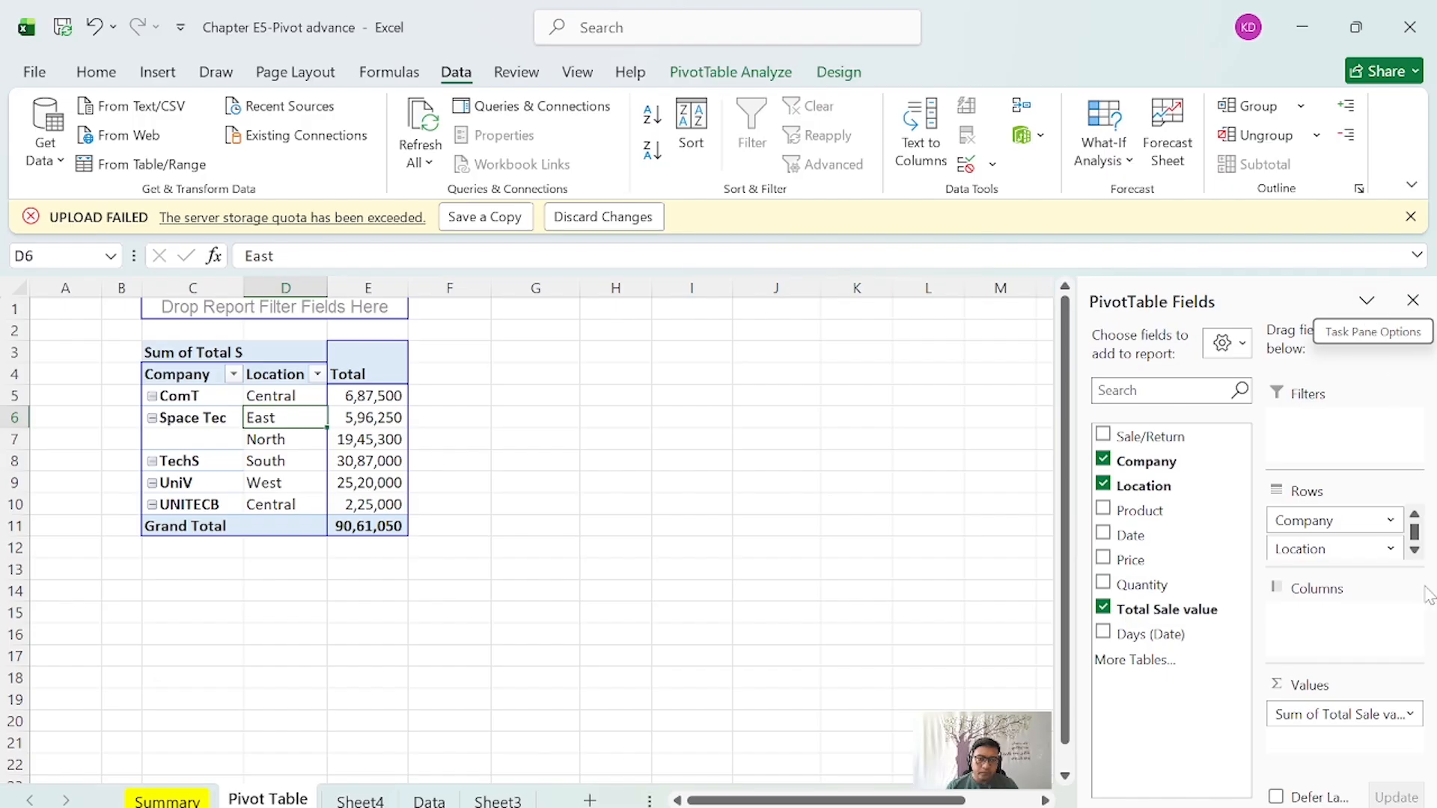
left_click(1227, 343)
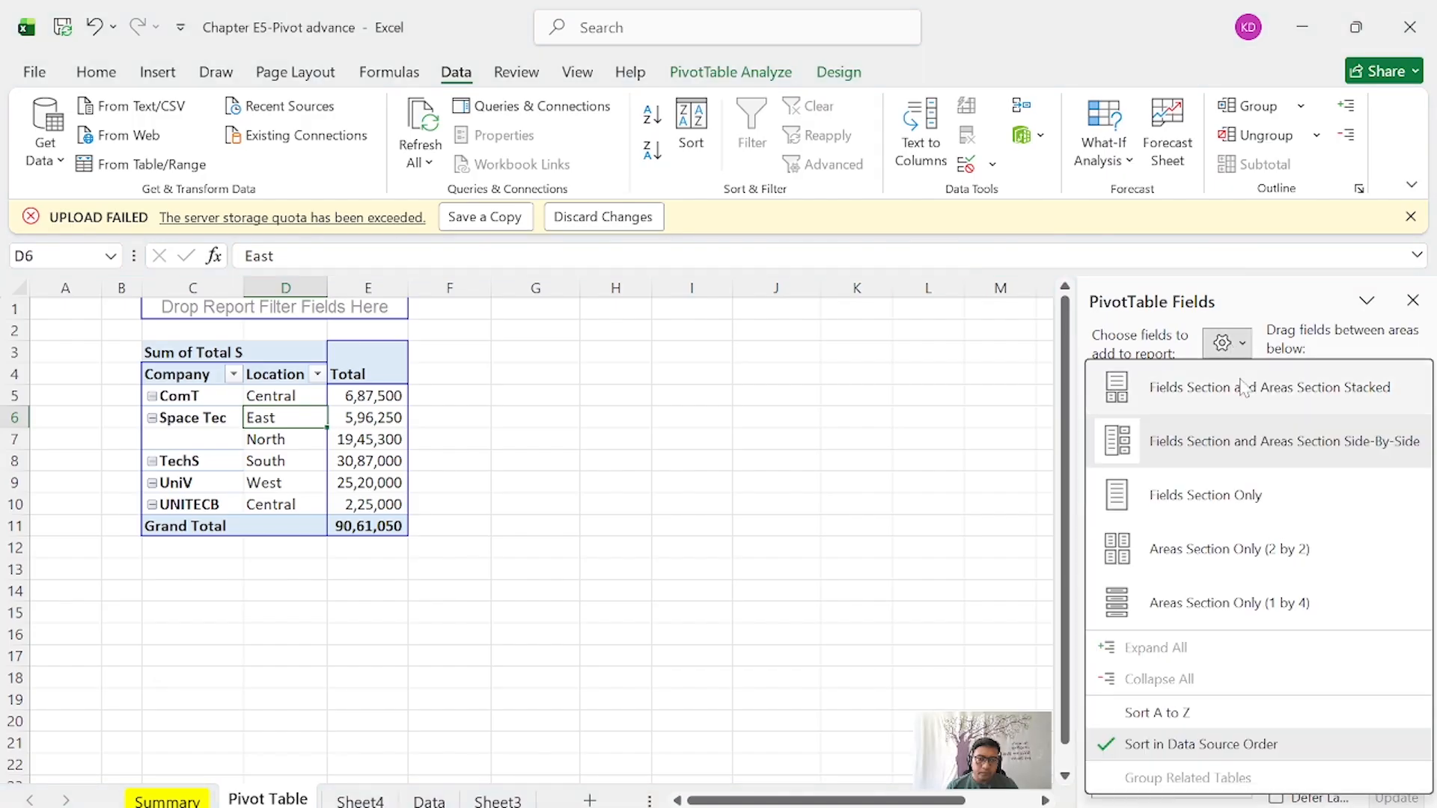
left_click(1212, 385)
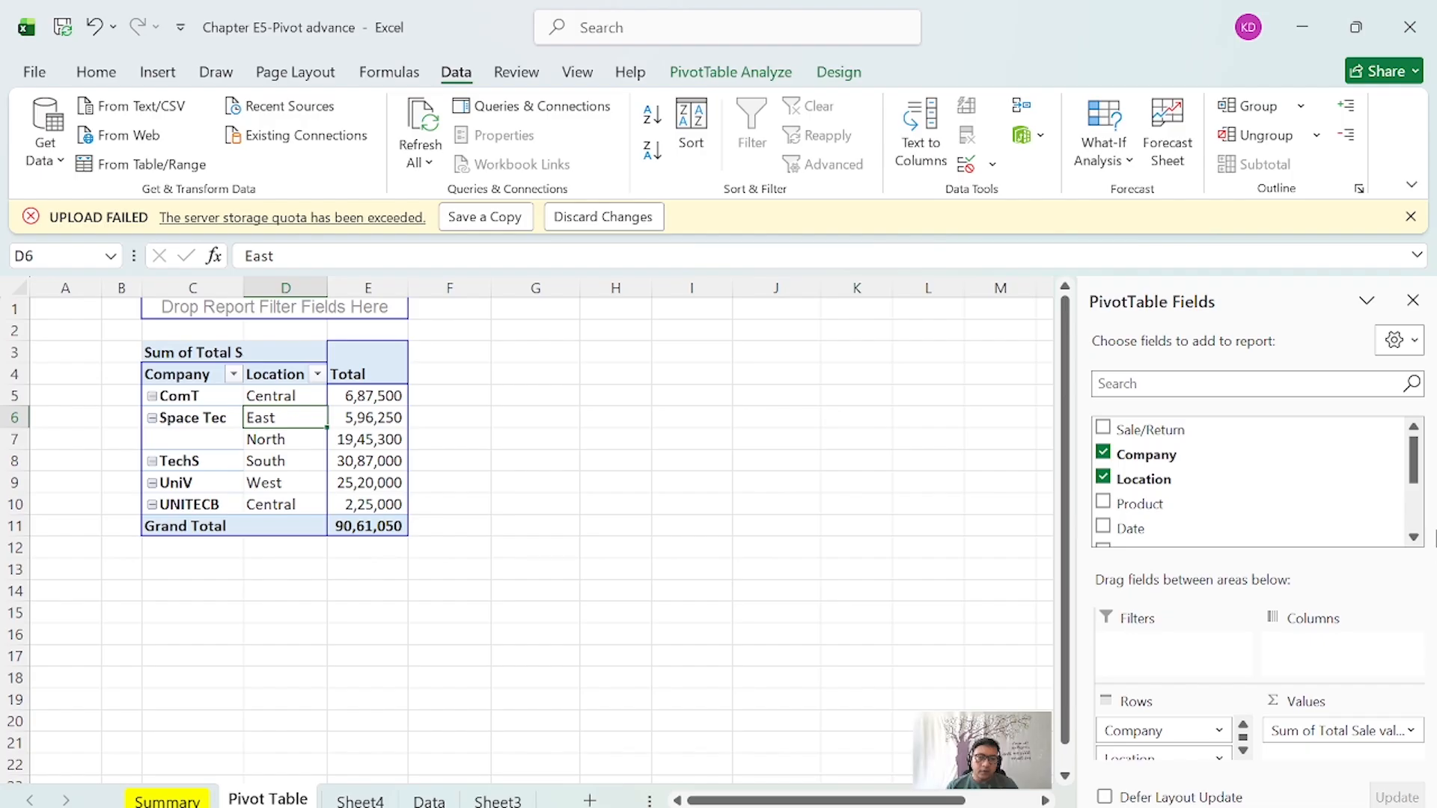
Try the Side-By-Side and Areas Section Only (1 by 4) arrangements of the PivotTable Fields pane, and return to Stacked.
left_click(1396, 346)
left_click(1257, 431)
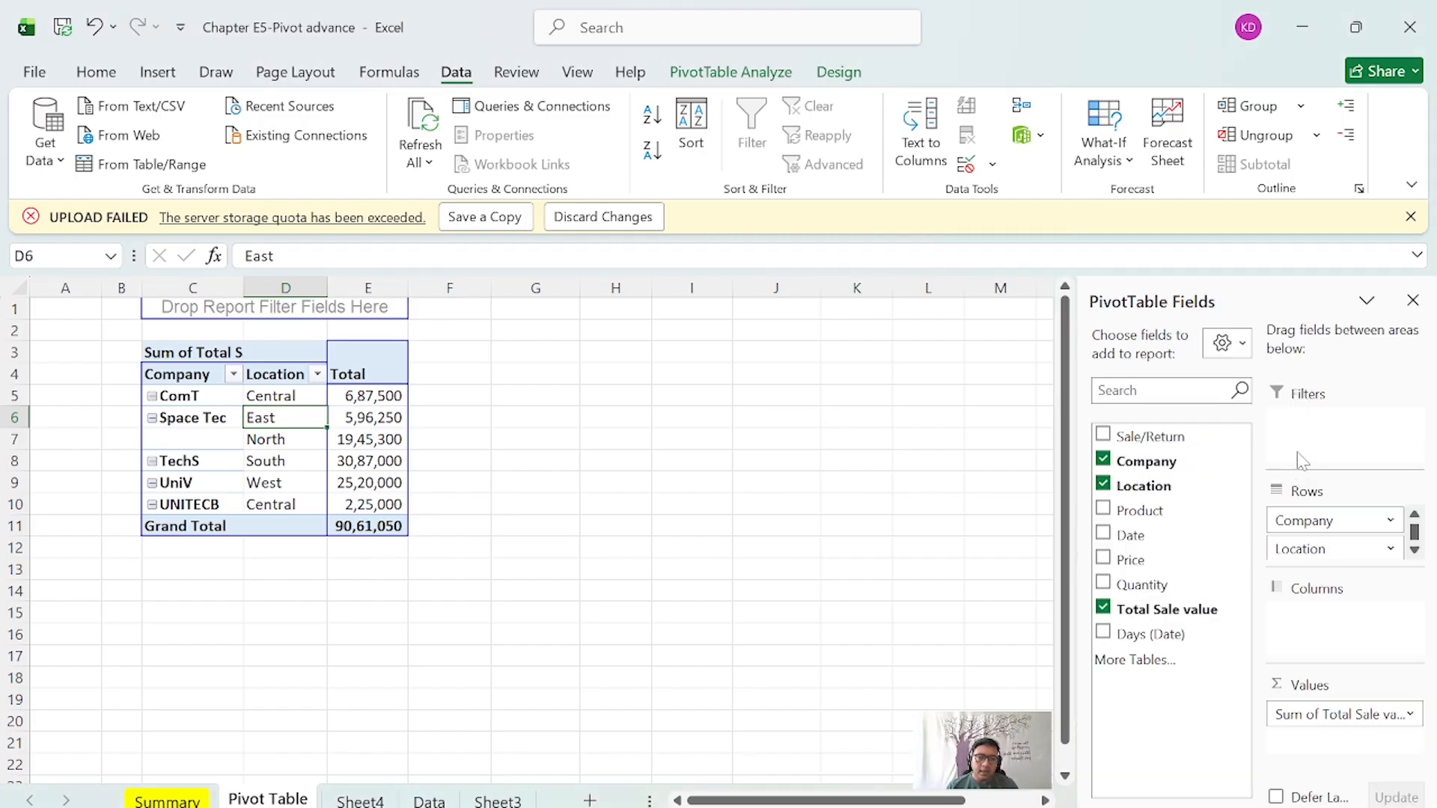
left_click(1227, 343)
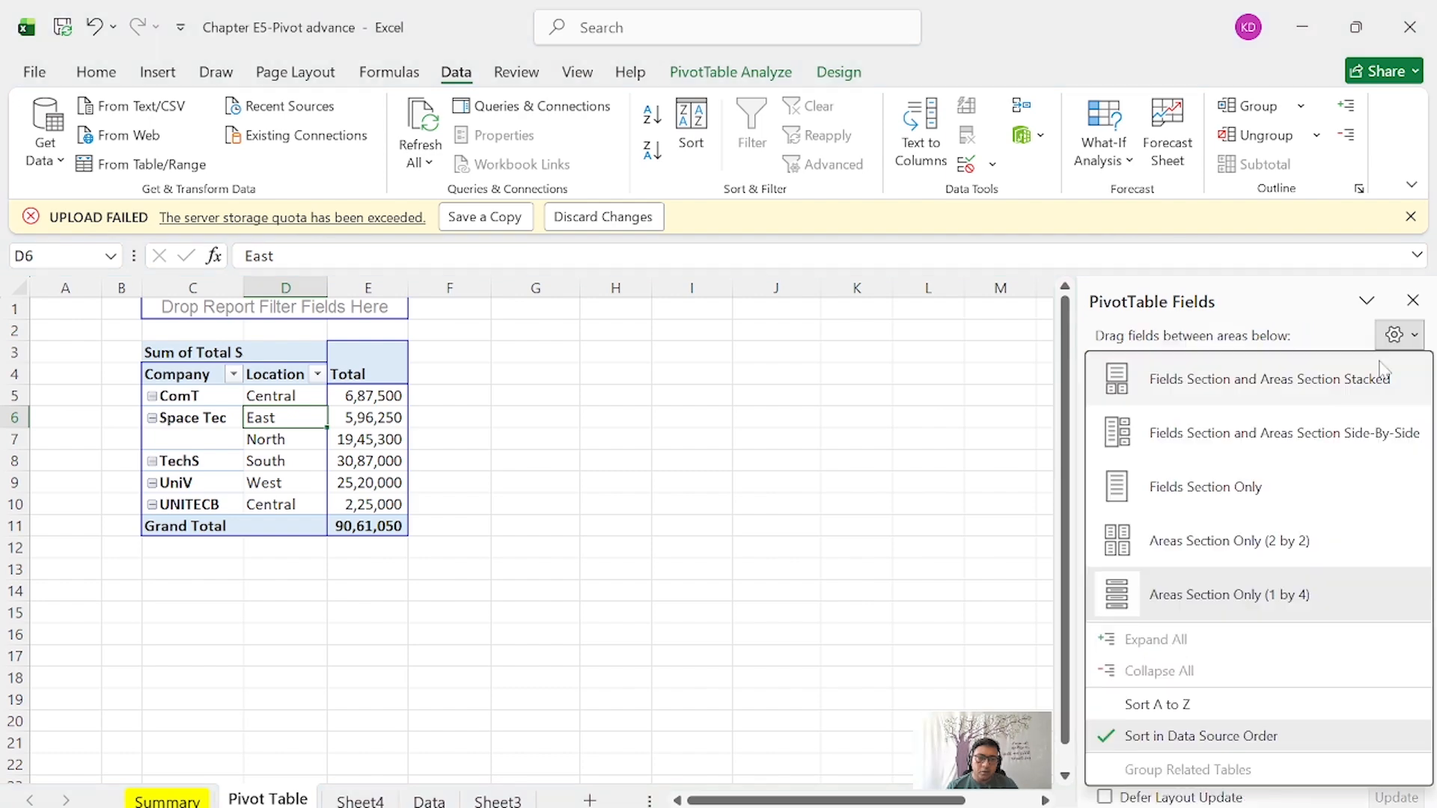
left_click(1235, 683)
left_click(1395, 337)
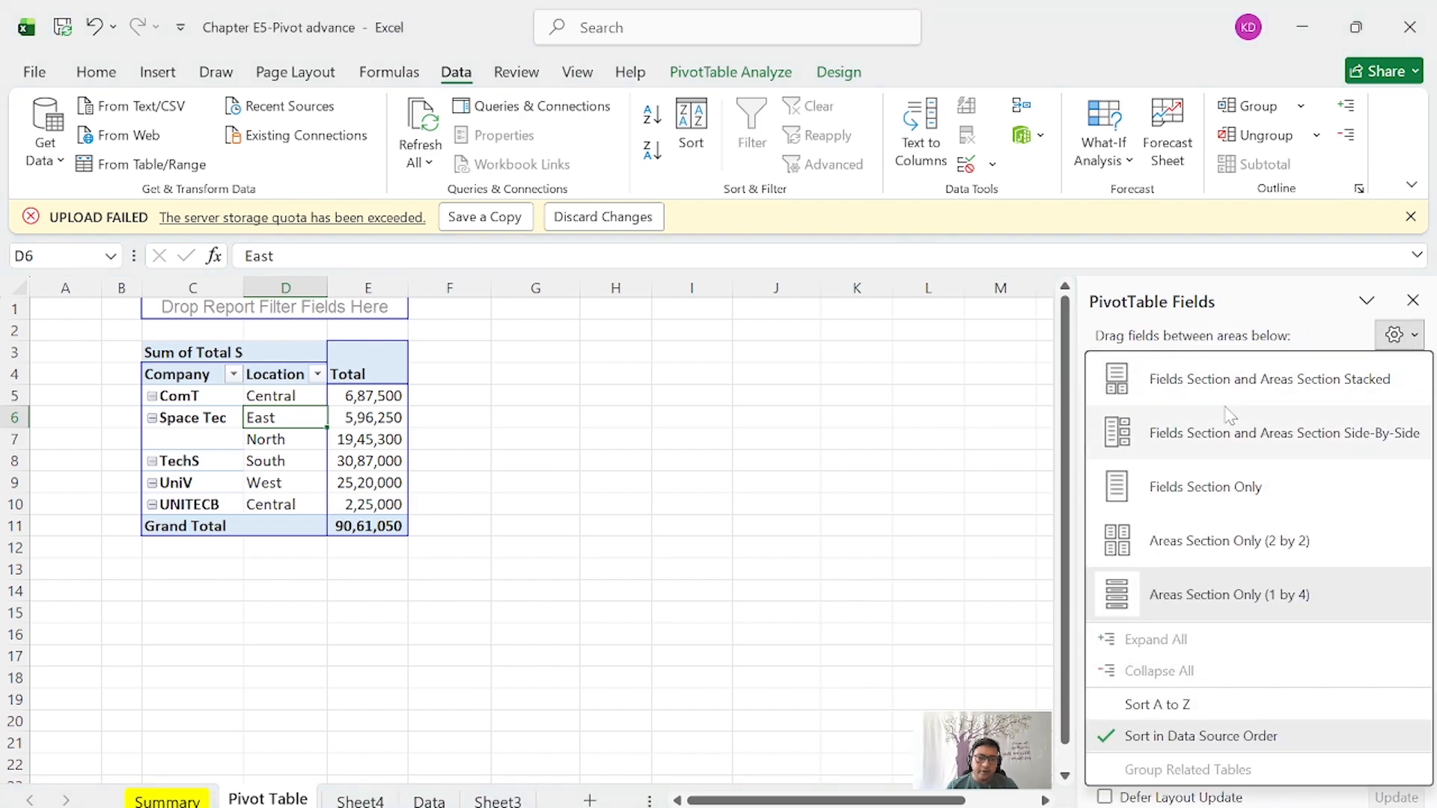
left_click(1212, 380)
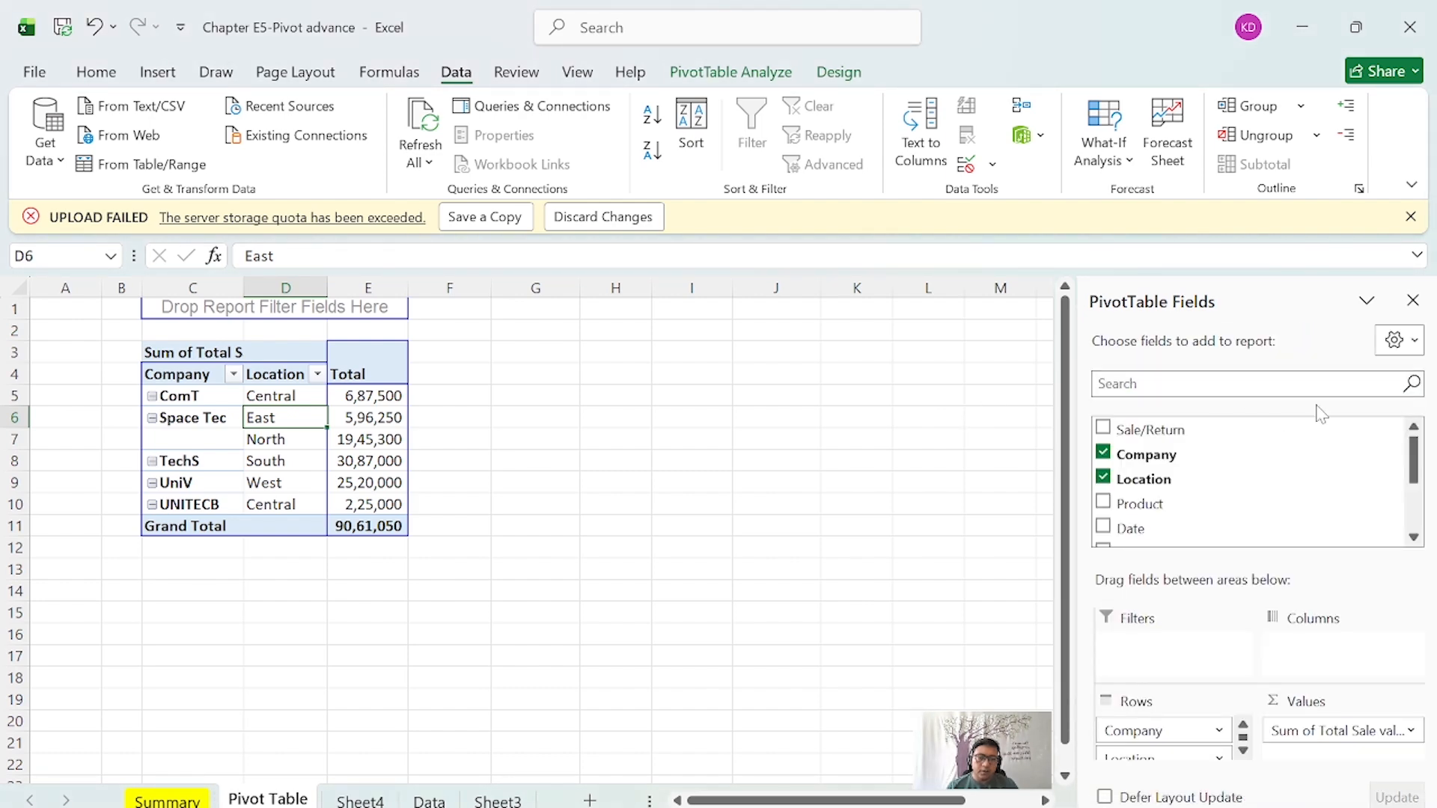
left_click(1401, 346)
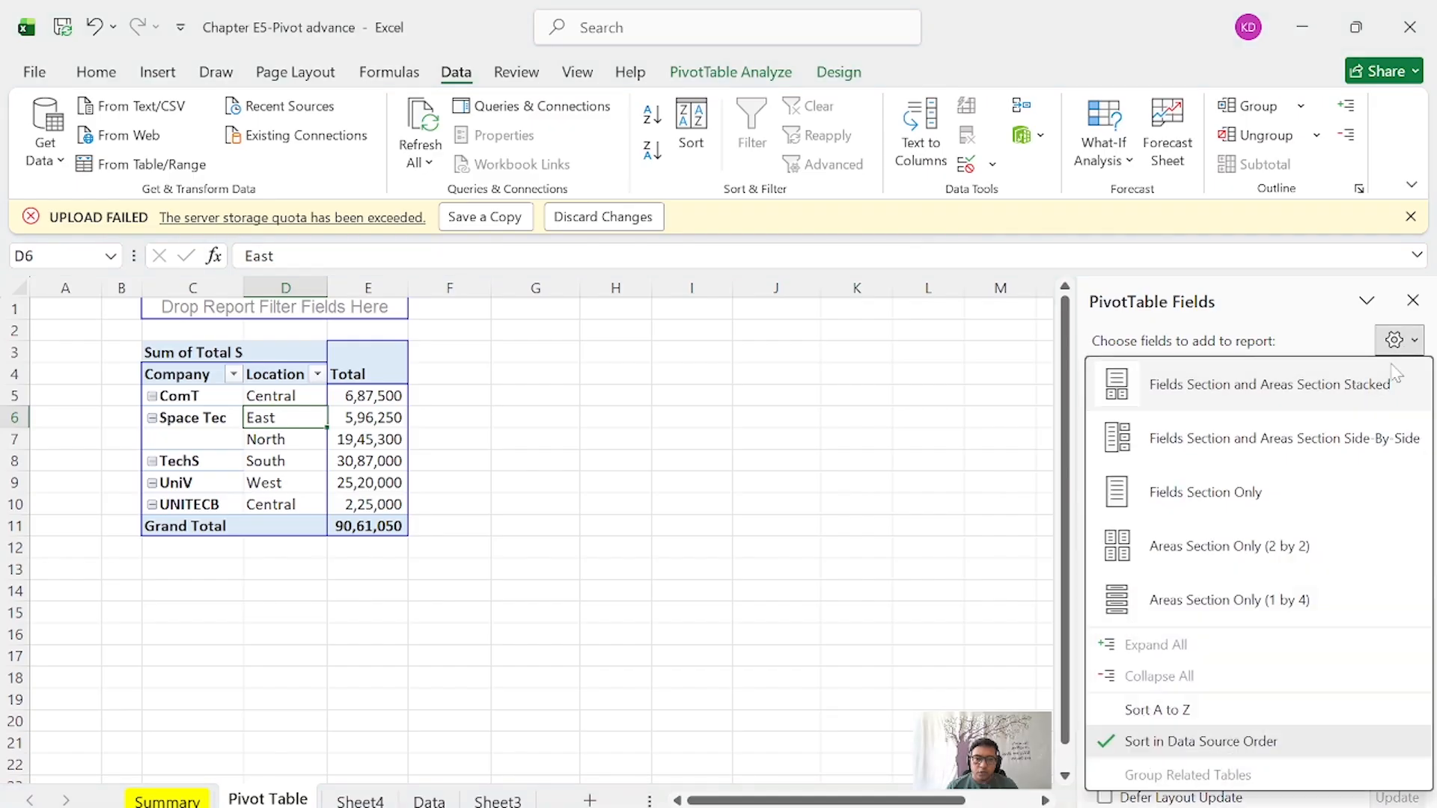
left_click(1375, 385)
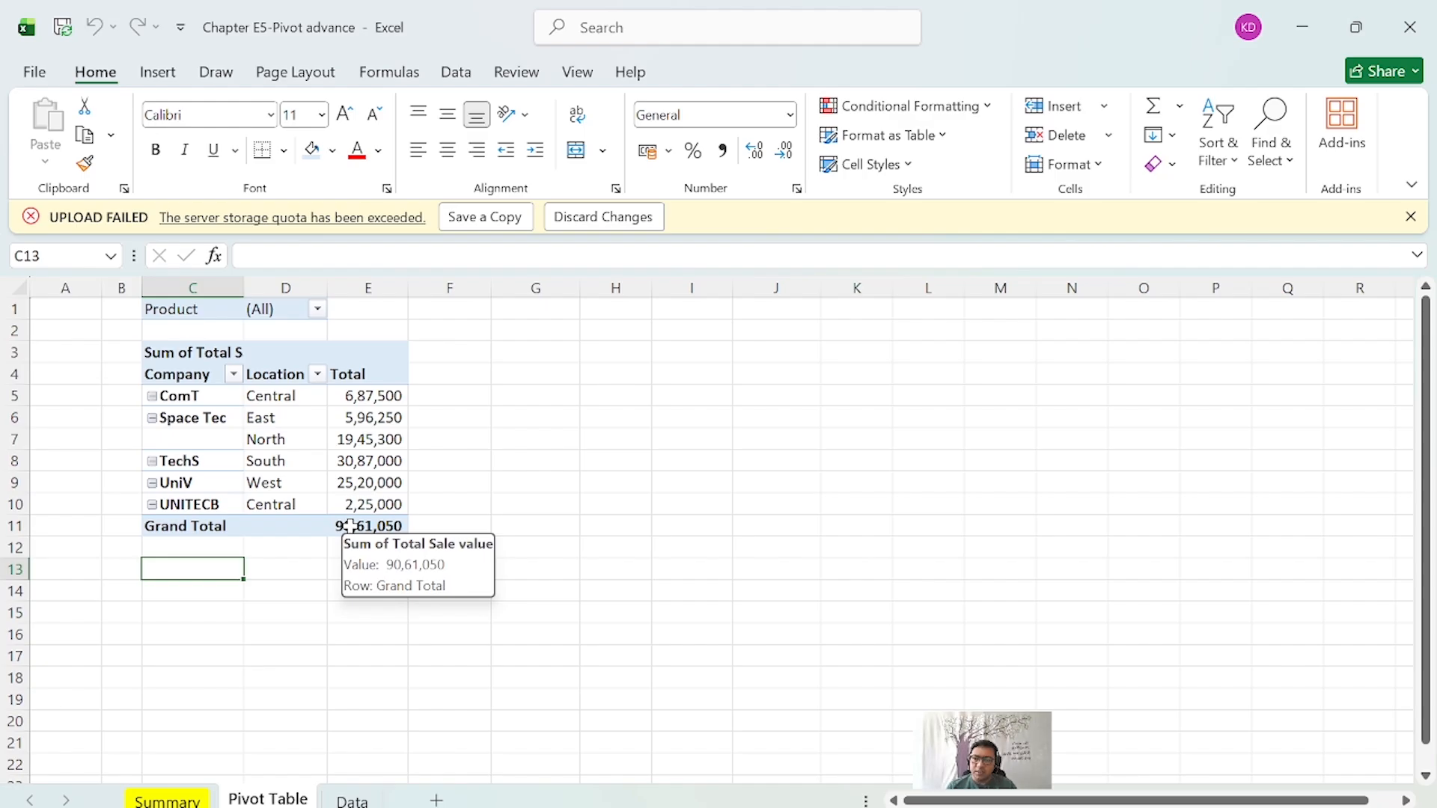
Create a separate report filter page for each item of the pivot table's Product filter.
left_click(209, 309)
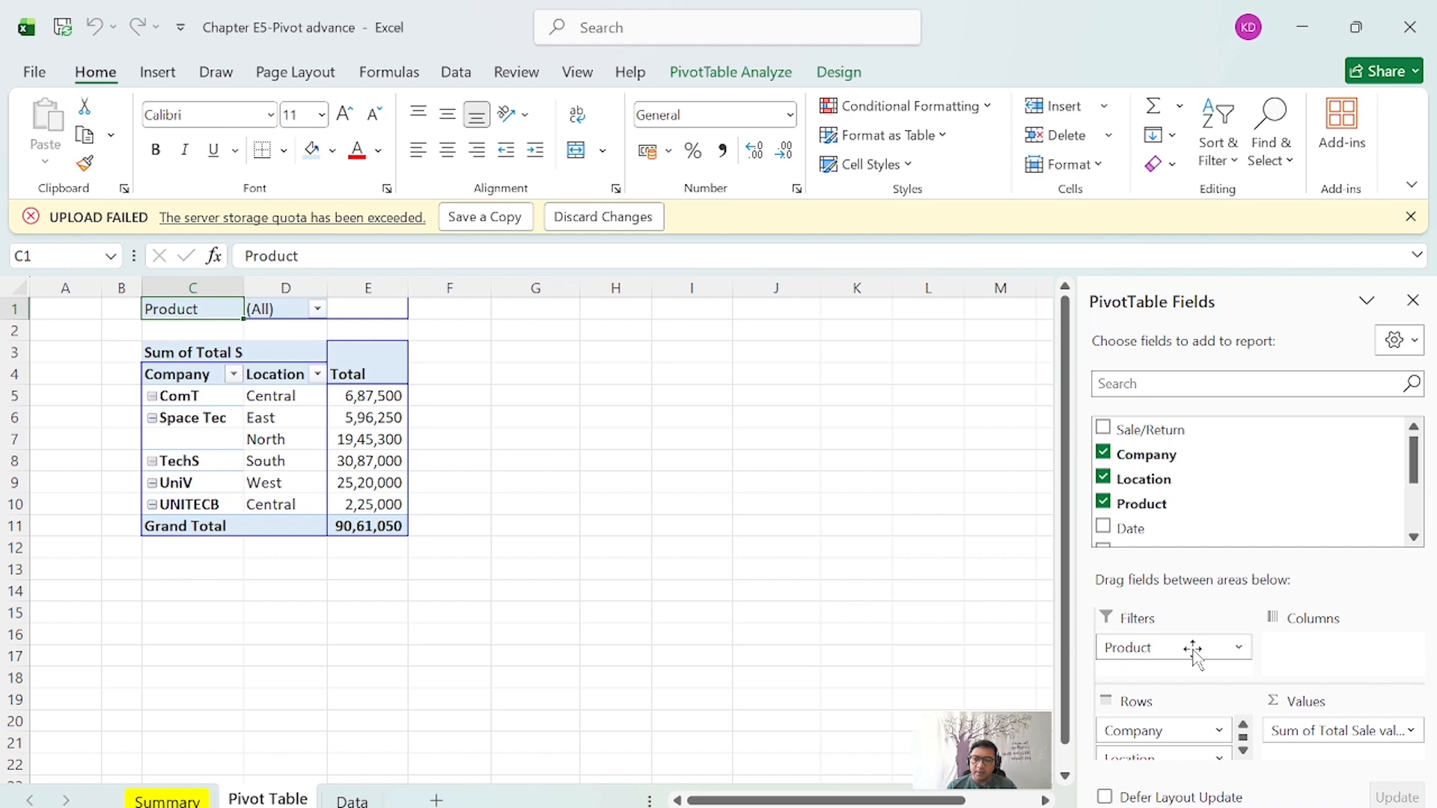
left_click(317, 309)
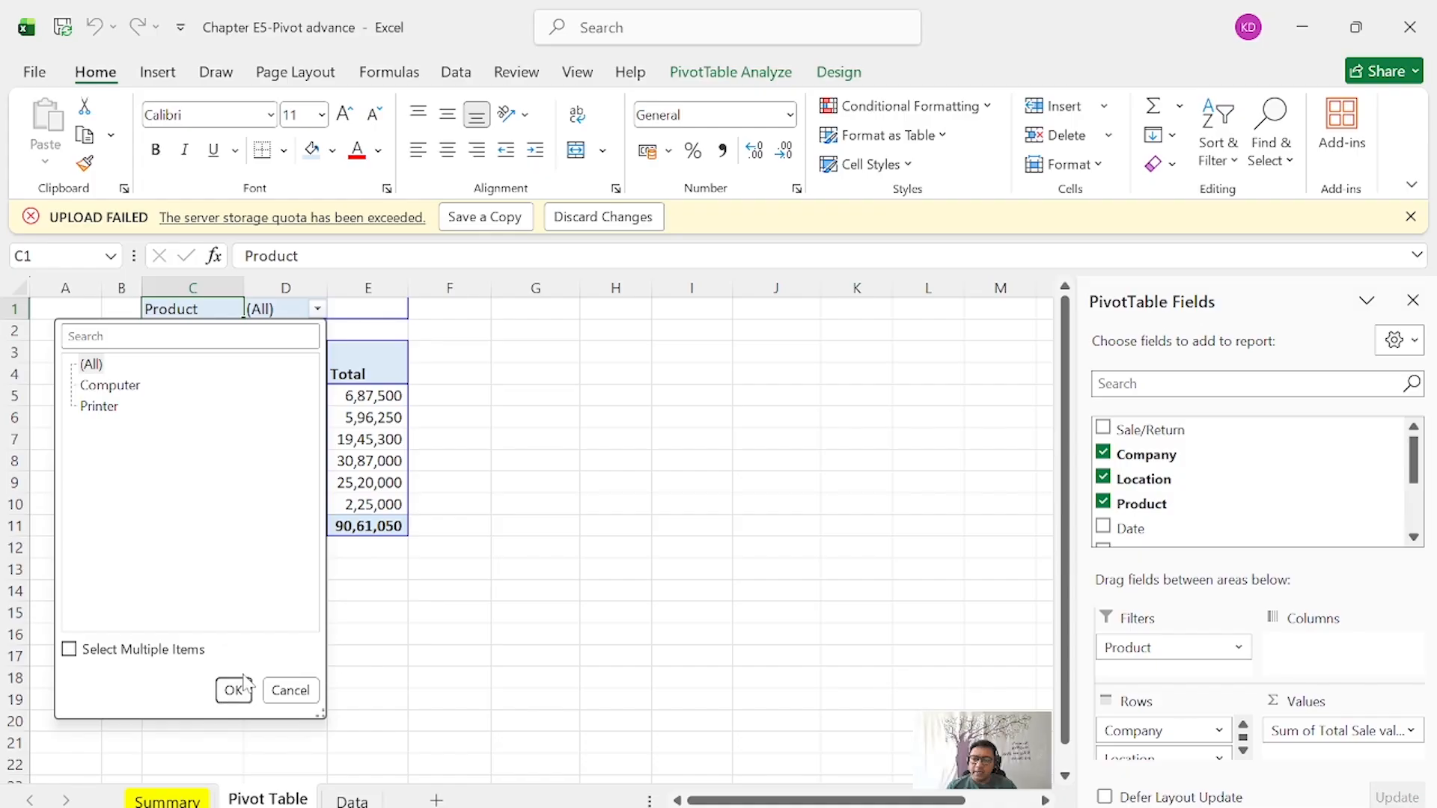
left_click(729, 72)
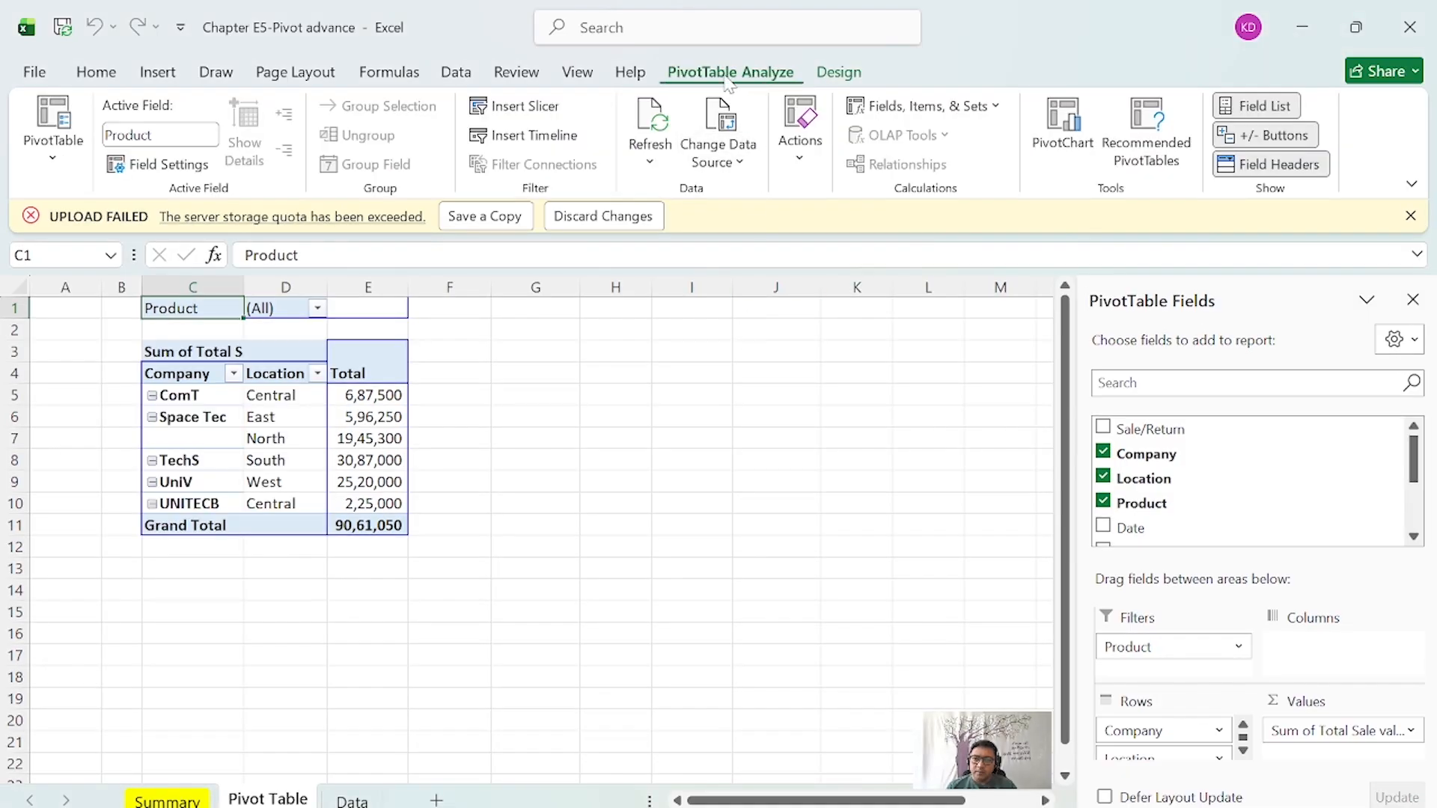
left_click(53, 159)
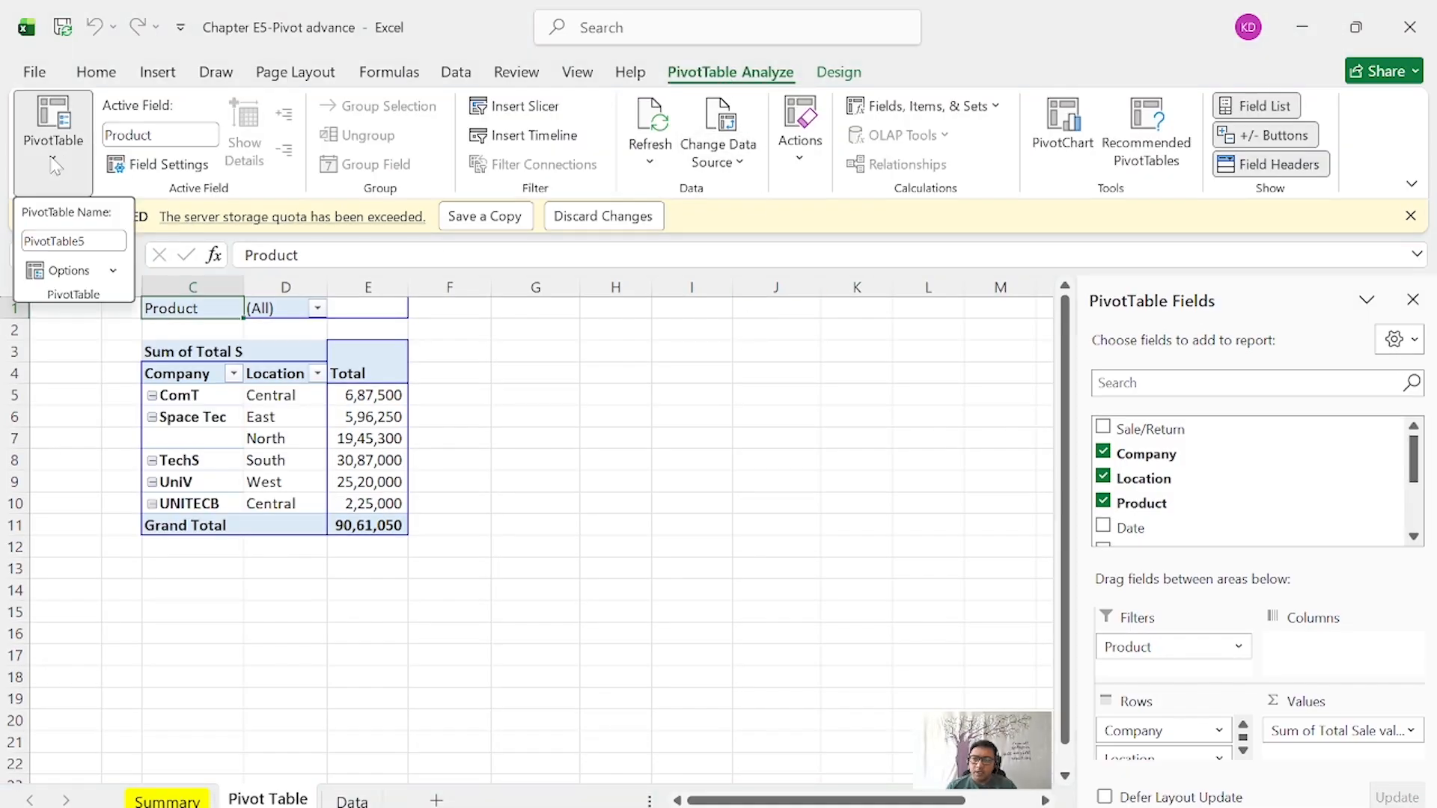
left_click(113, 271)
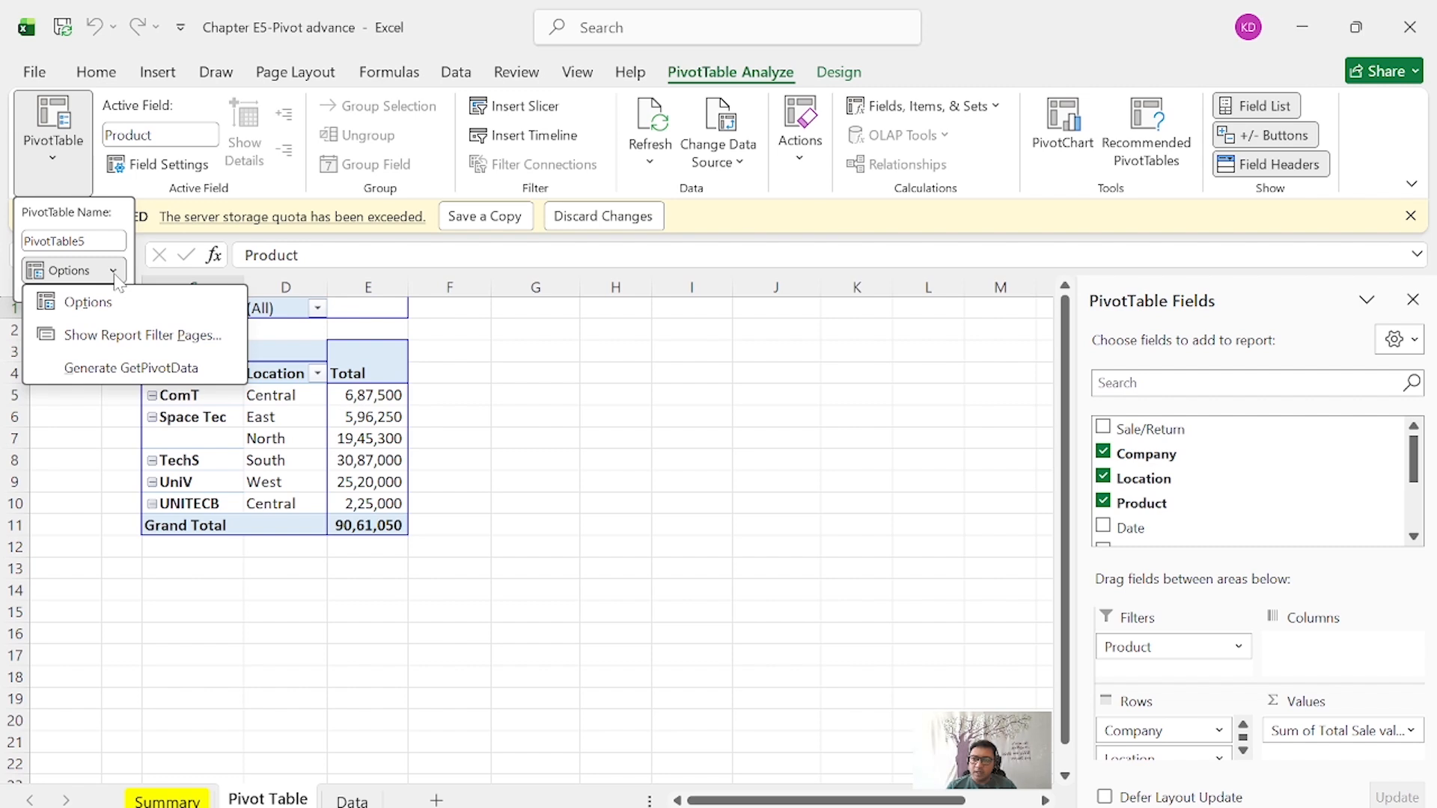
left_click(114, 336)
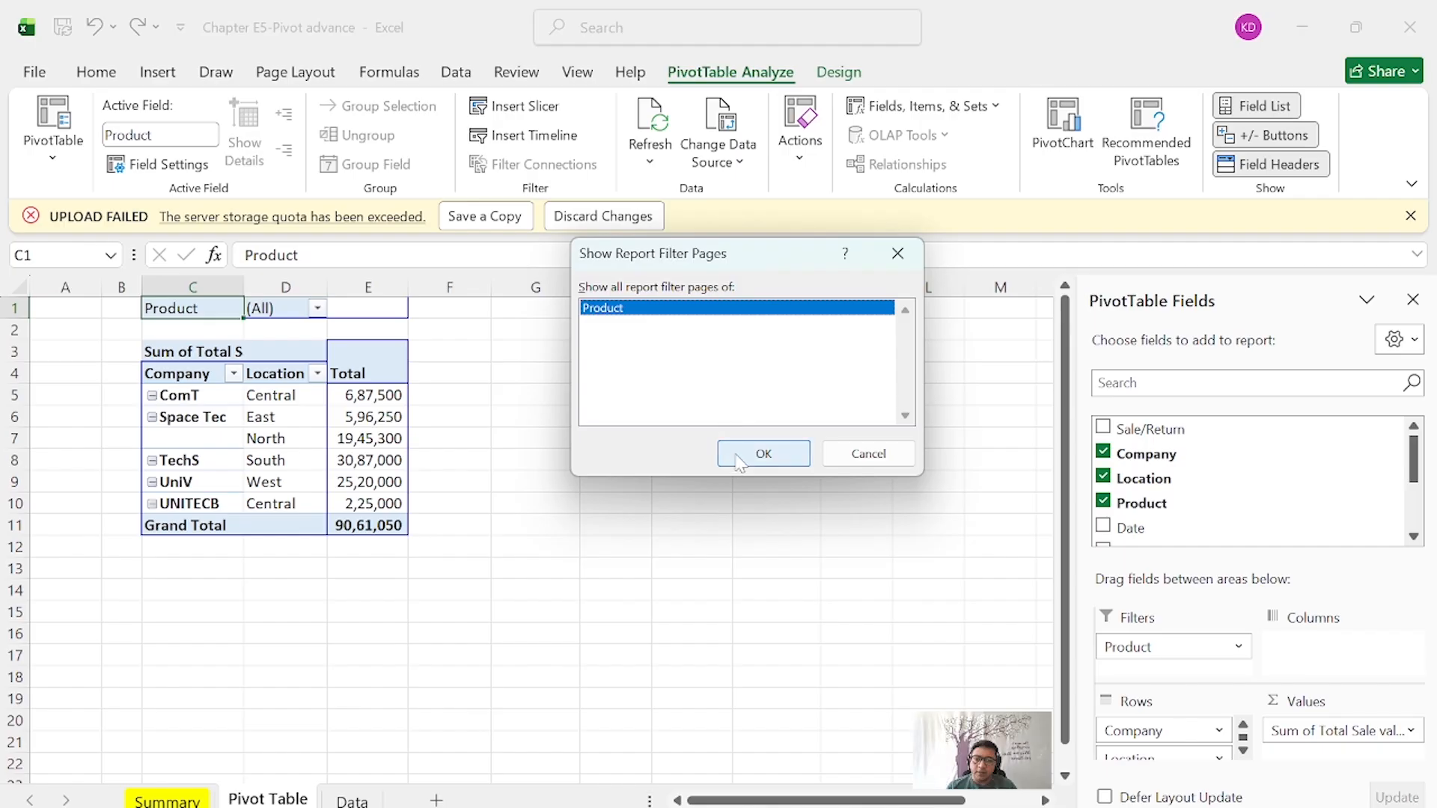
left_click(741, 454)
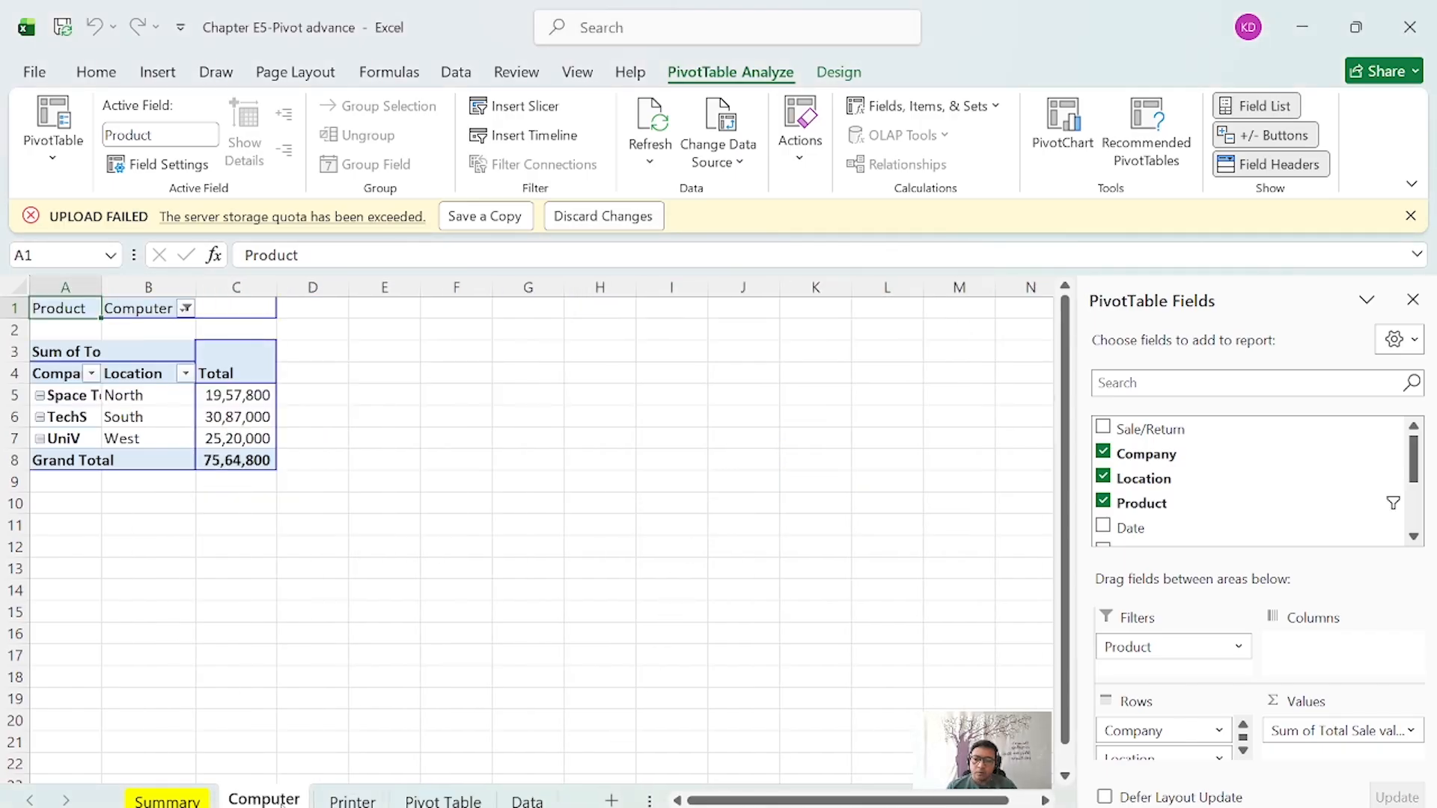
Compare the pivot tables on the Computer and Printer sheets.
left_click(351, 800)
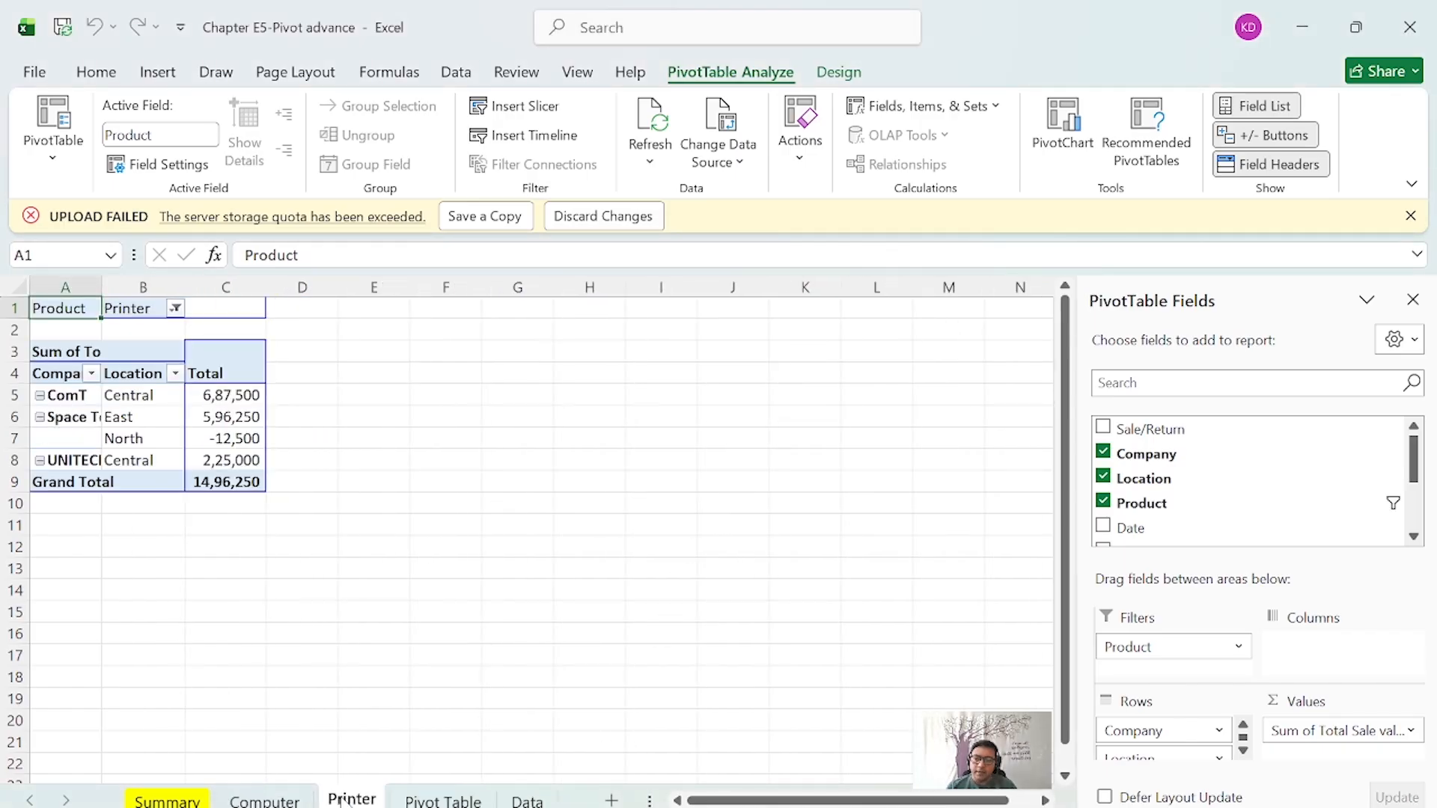
left_click(248, 796)
left_click(349, 797)
left_click(265, 799)
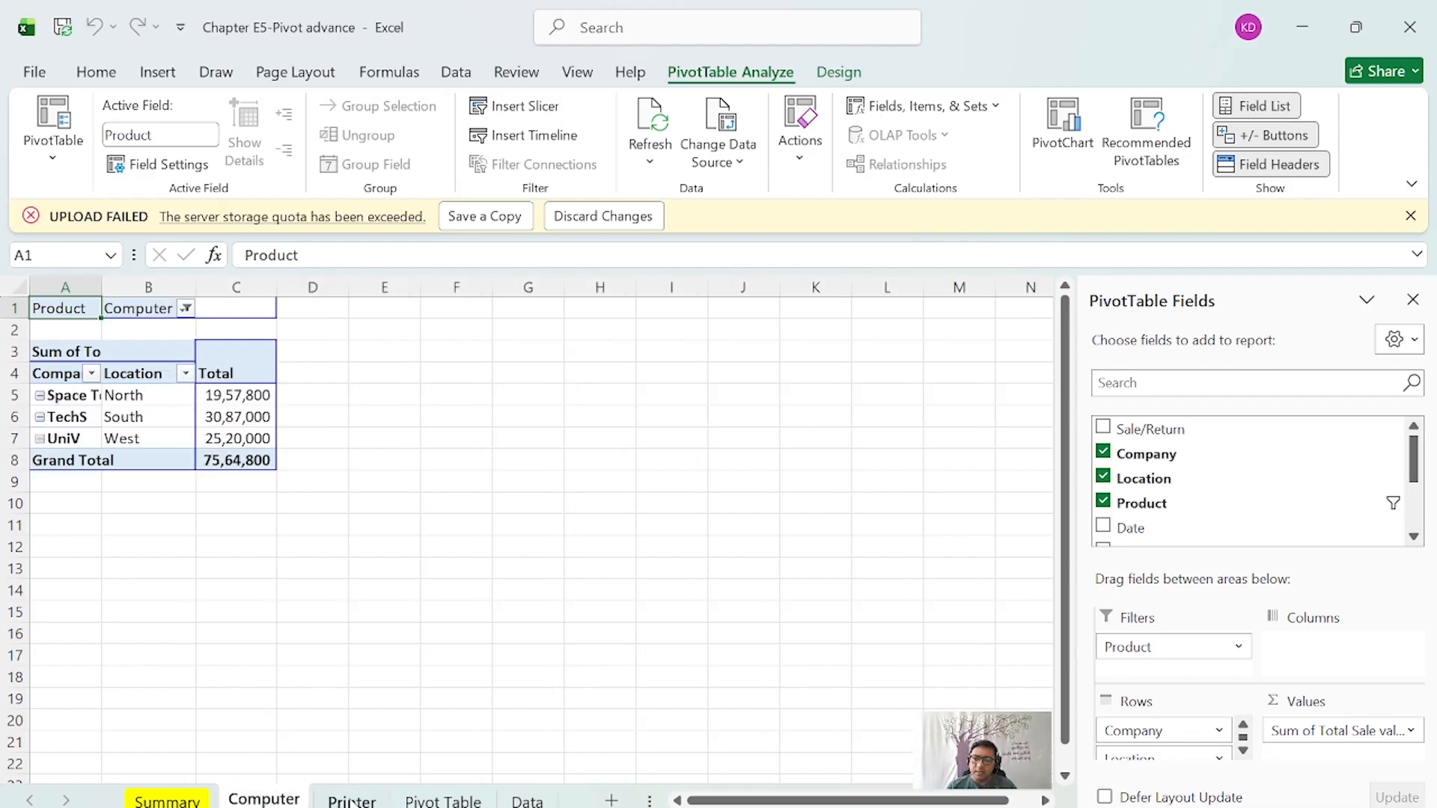
left_click(353, 802)
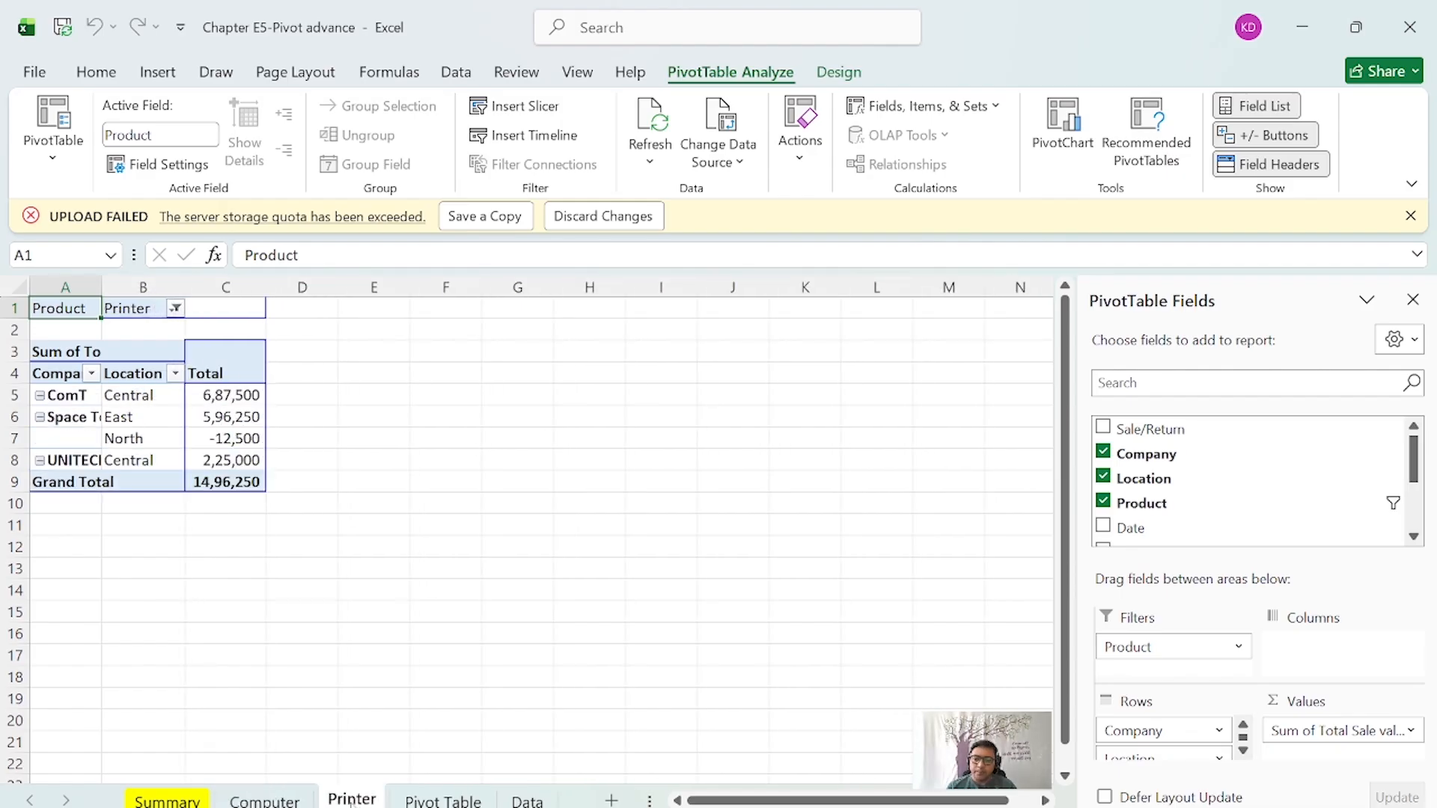
Select the View details report topic on the Summary sheet, and extract the source records behind ComT's Central total to a new sheet.
left_click(187, 799)
left_click(936, 465)
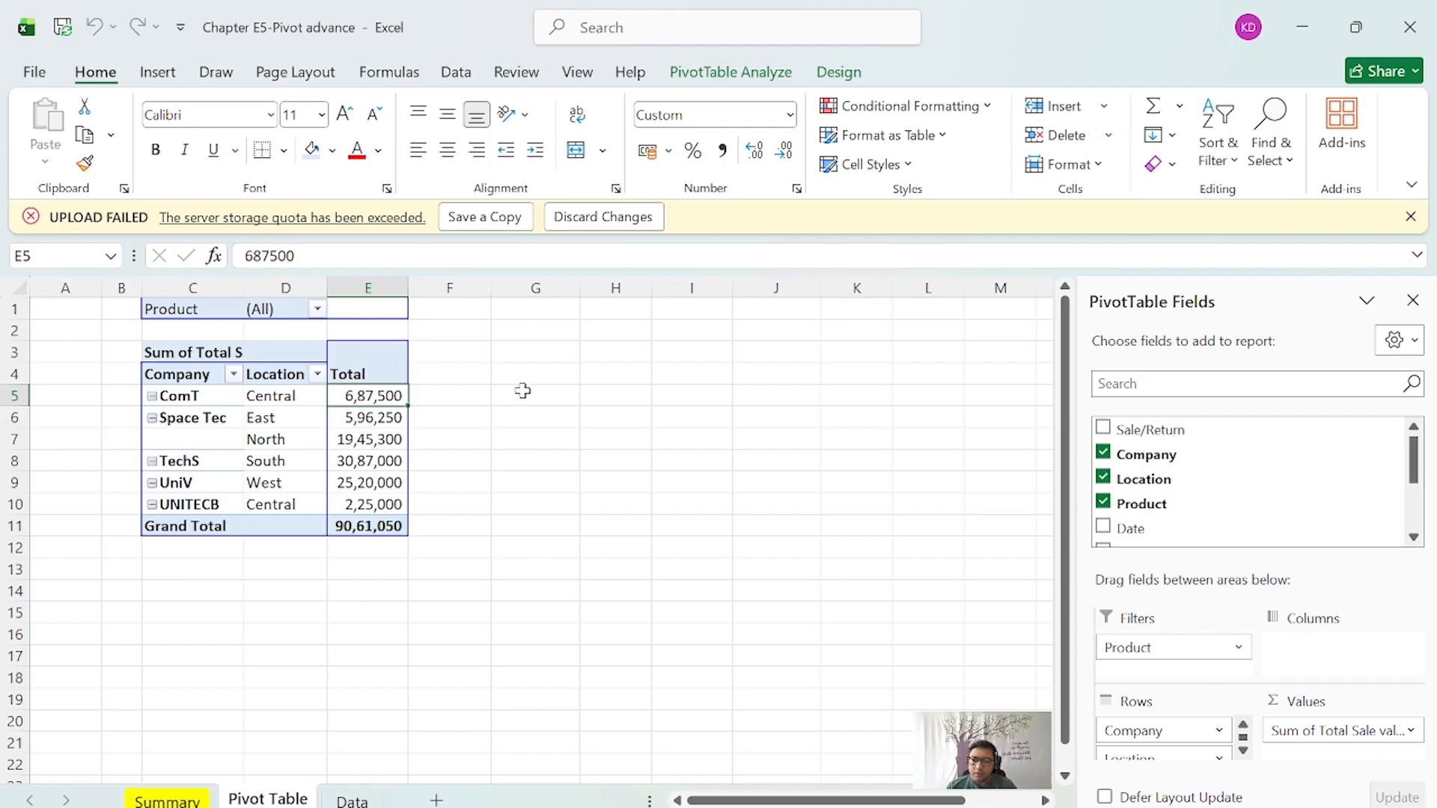
double_click(390, 396)
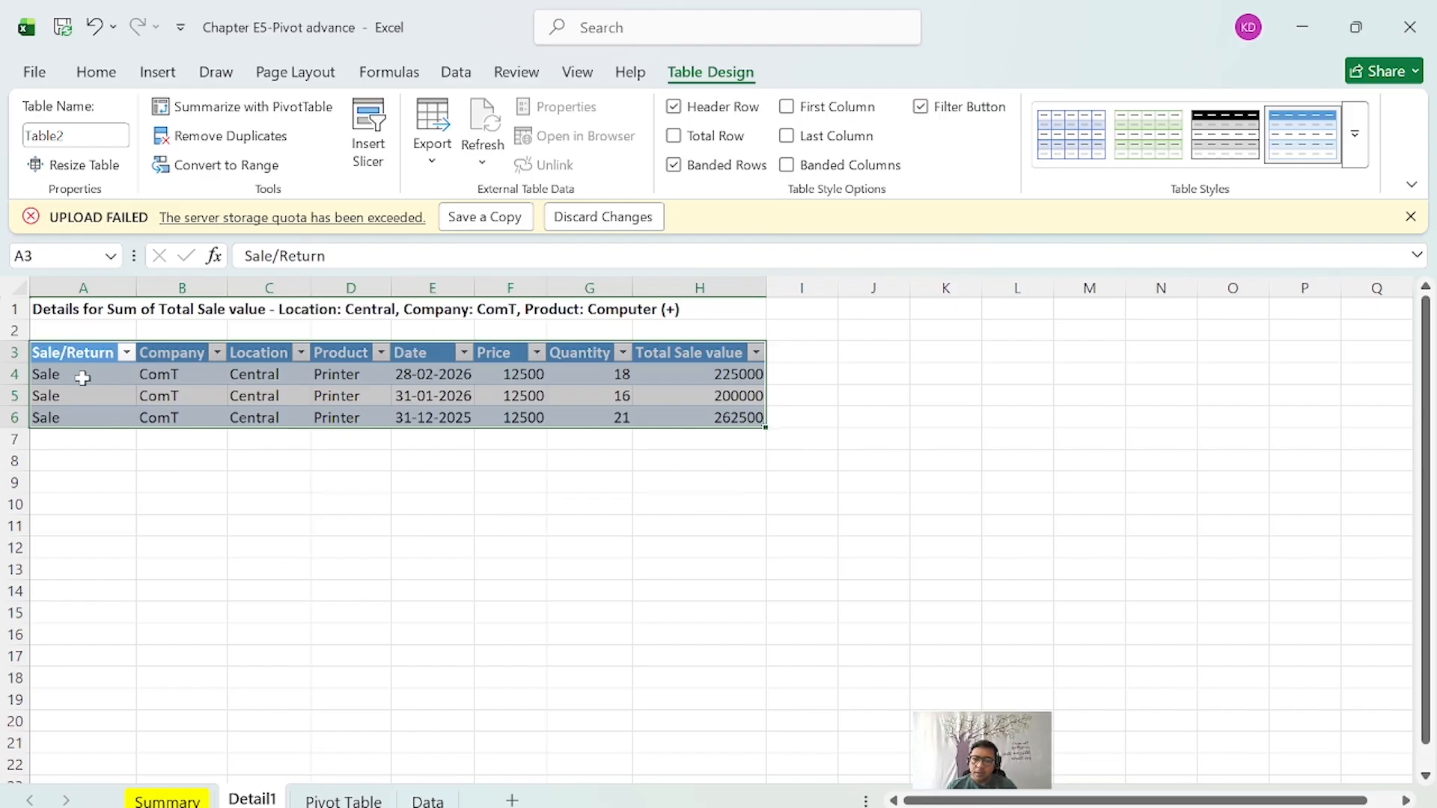
left_click_drag(70, 353, 757, 420)
left_click(618, 553)
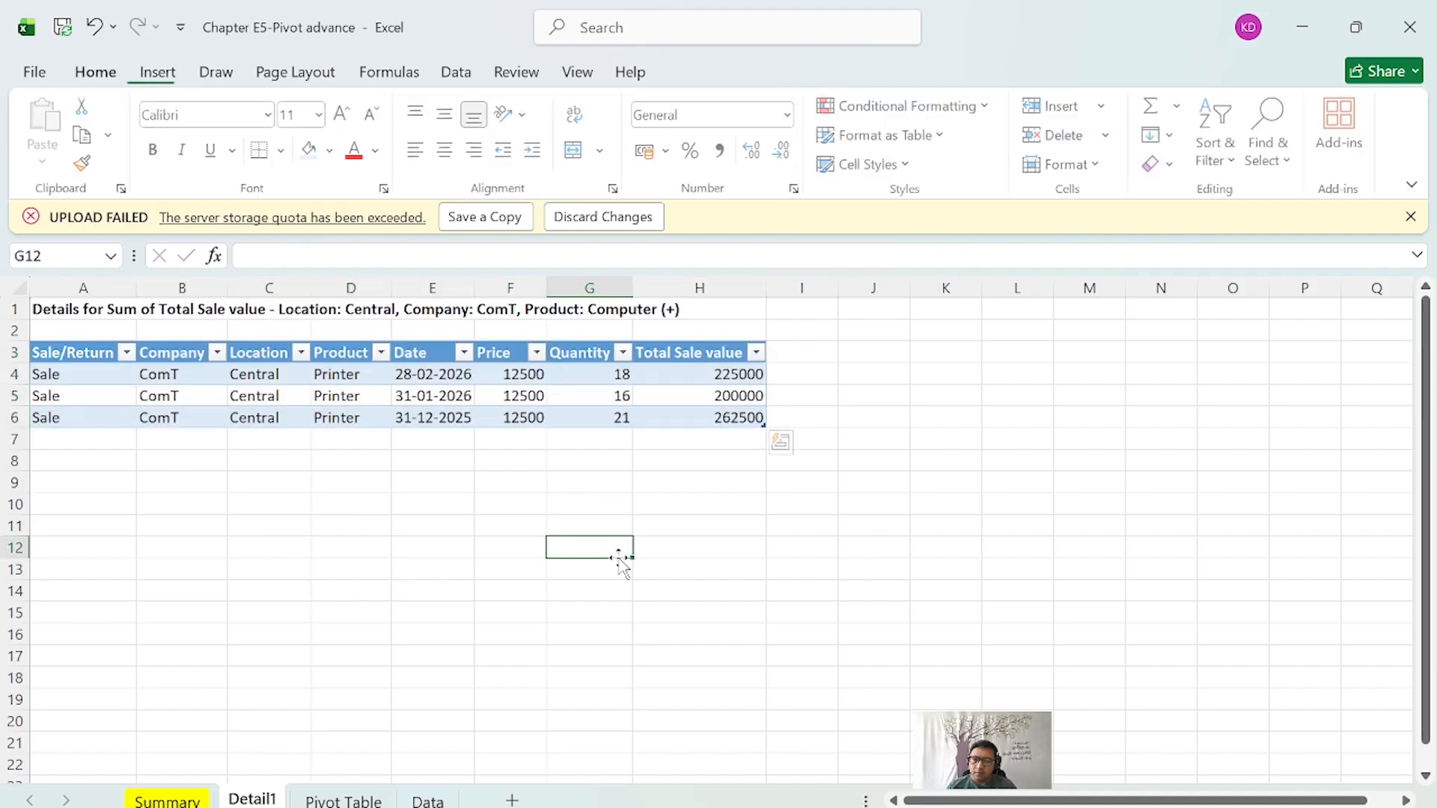
Select the Add Data bar topic on the Summary sheet, and go back to the pivot table's Total column.
left_click(200, 800)
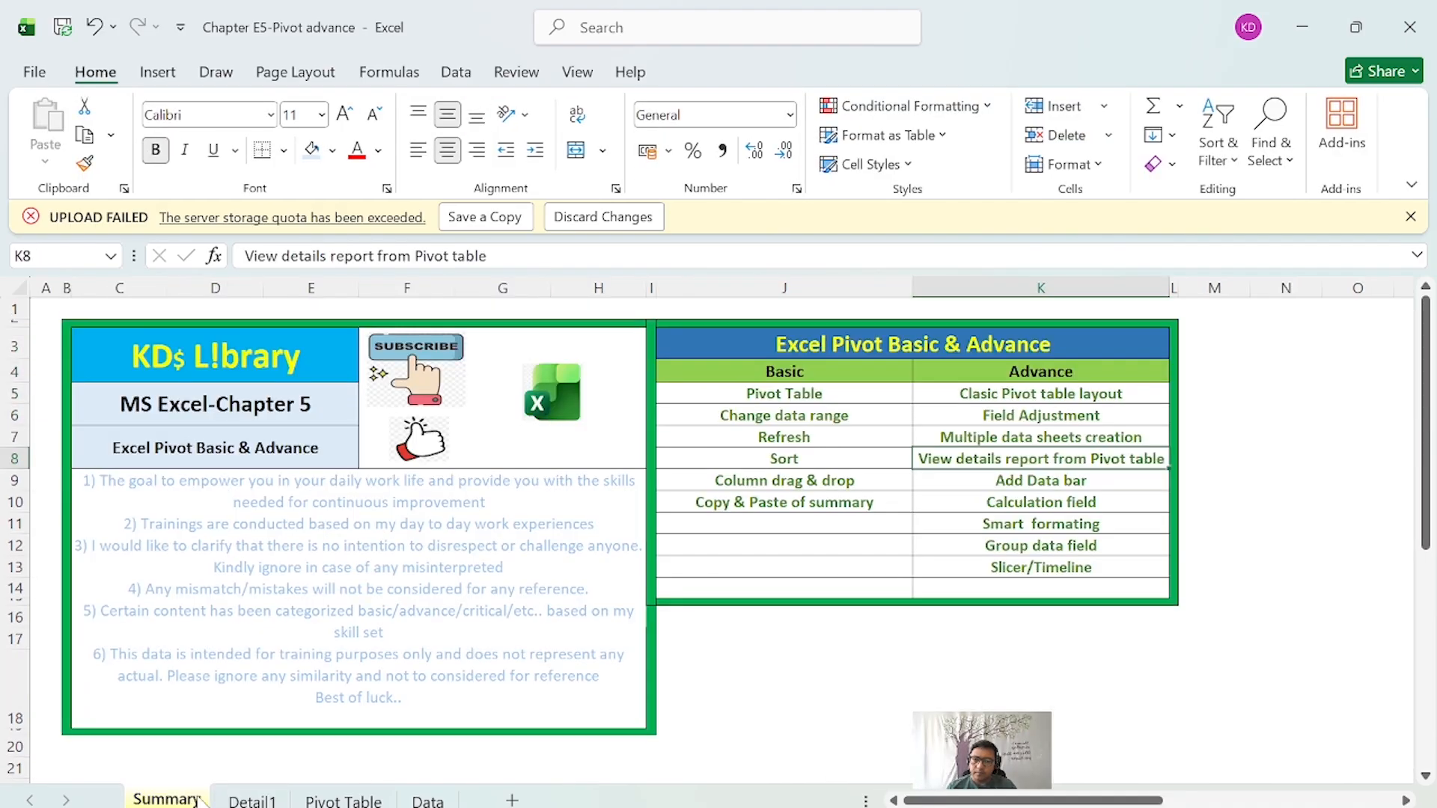
left_click(1063, 485)
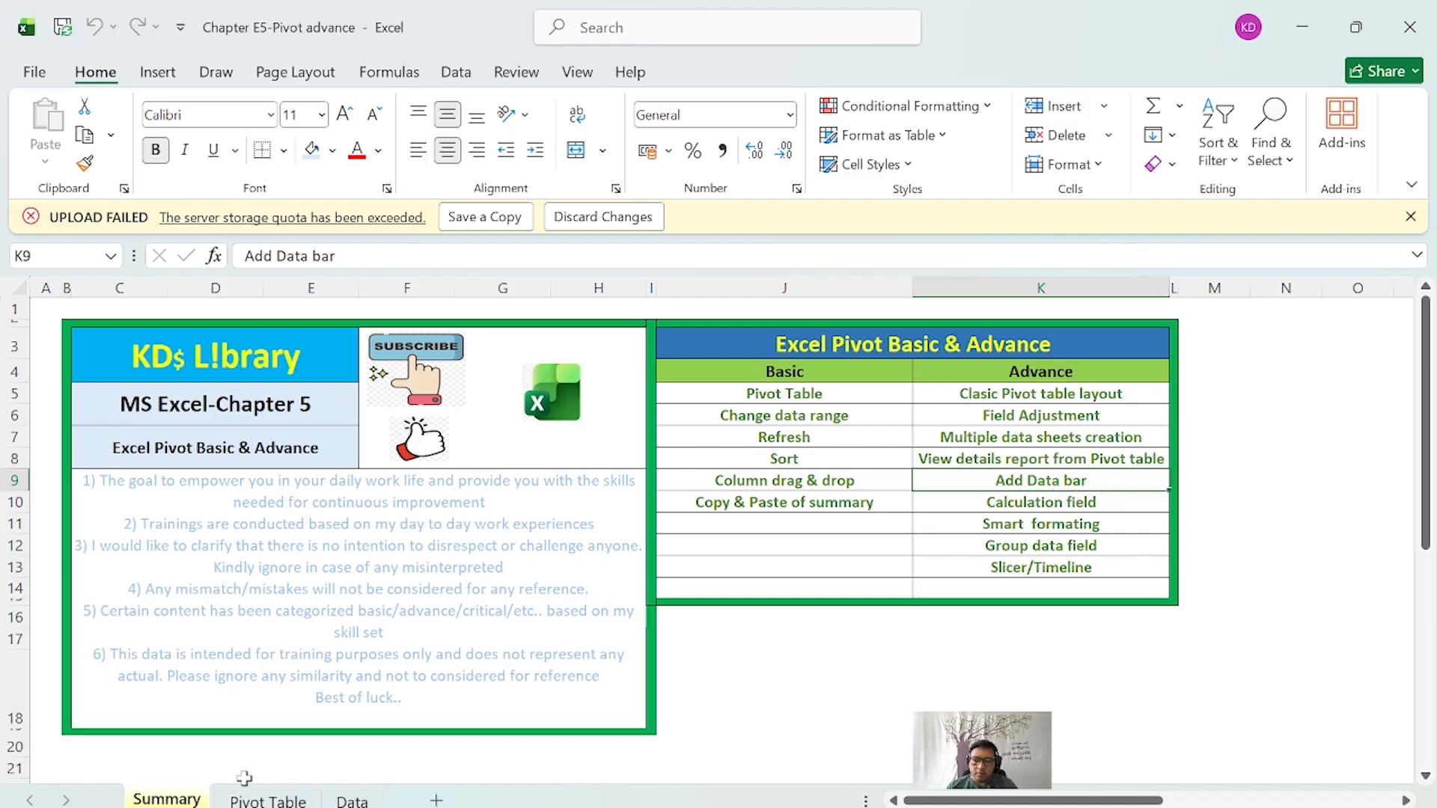
left_click(267, 799)
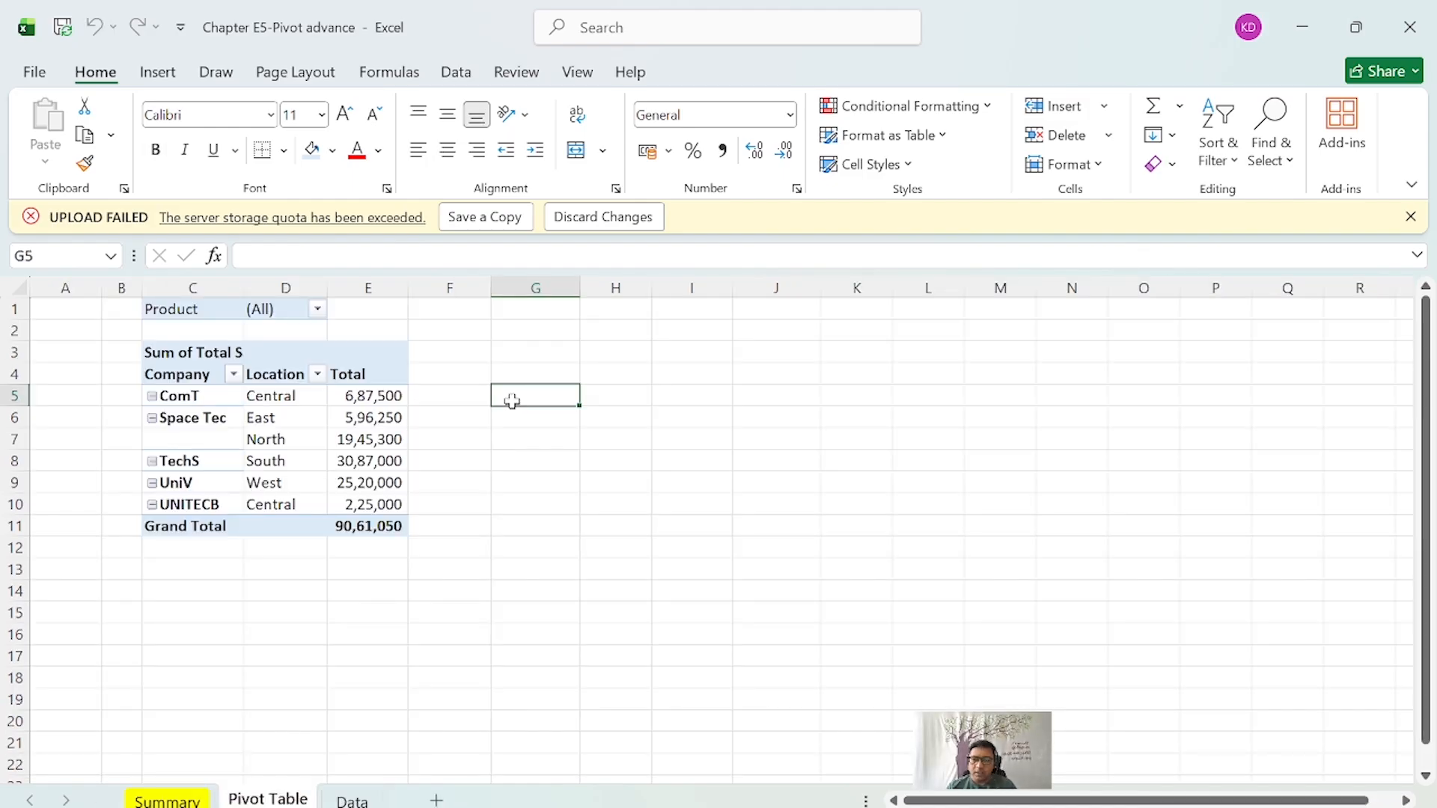
left_click(385, 392)
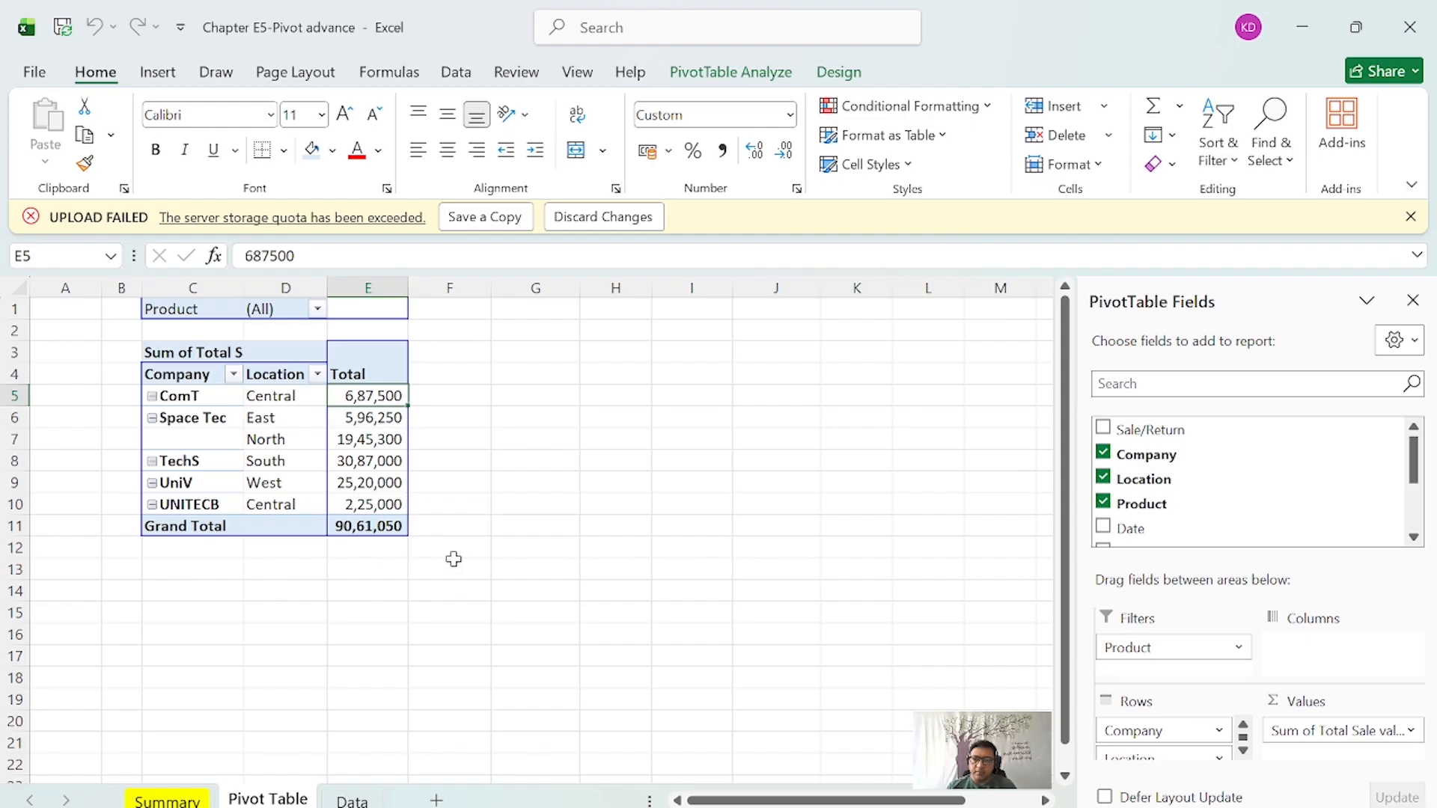
left_click(611, 383)
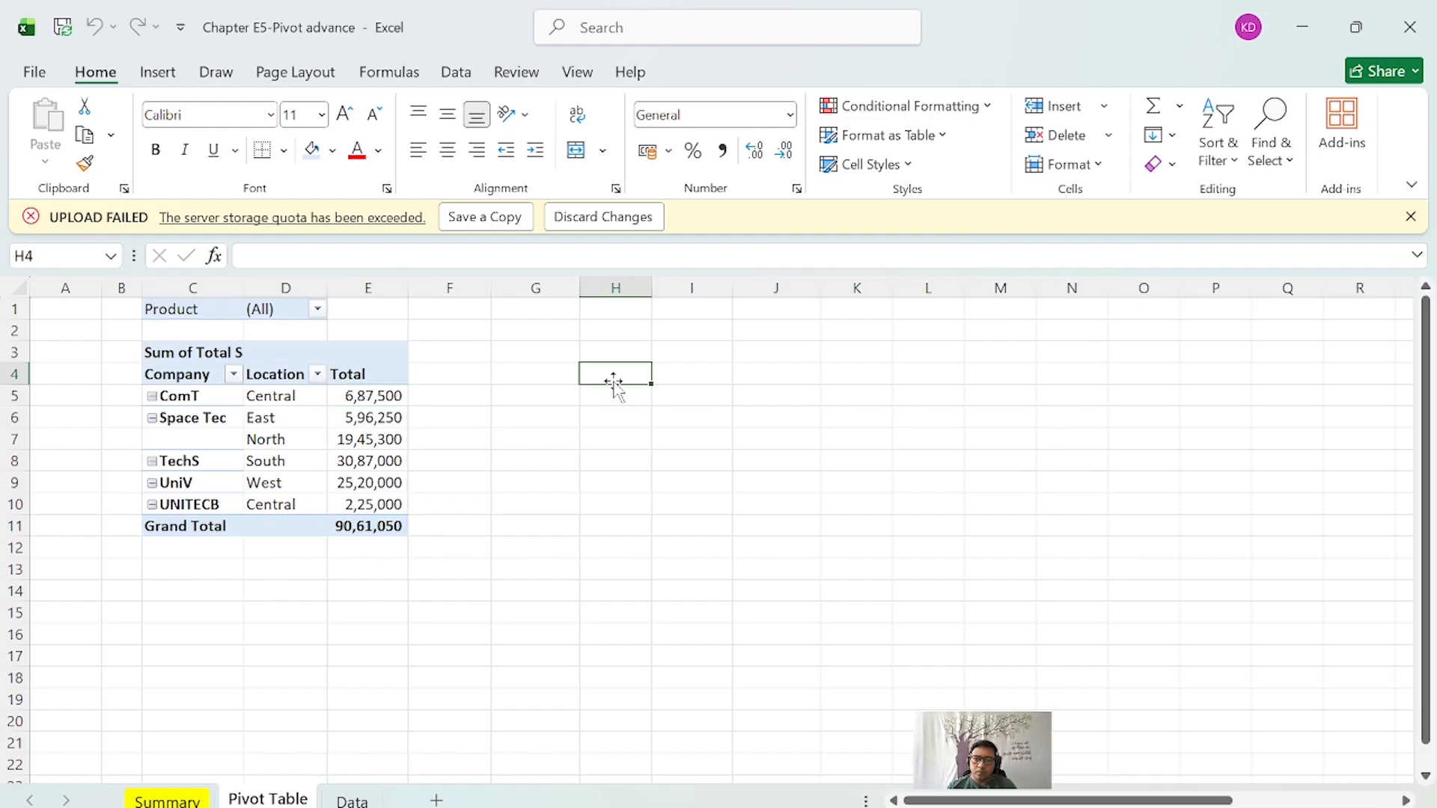
Apply orange gradient data bars to the pivot table's Total values in E5:E10, leaving out the Grand Total.
left_click_drag(385, 395, 389, 508)
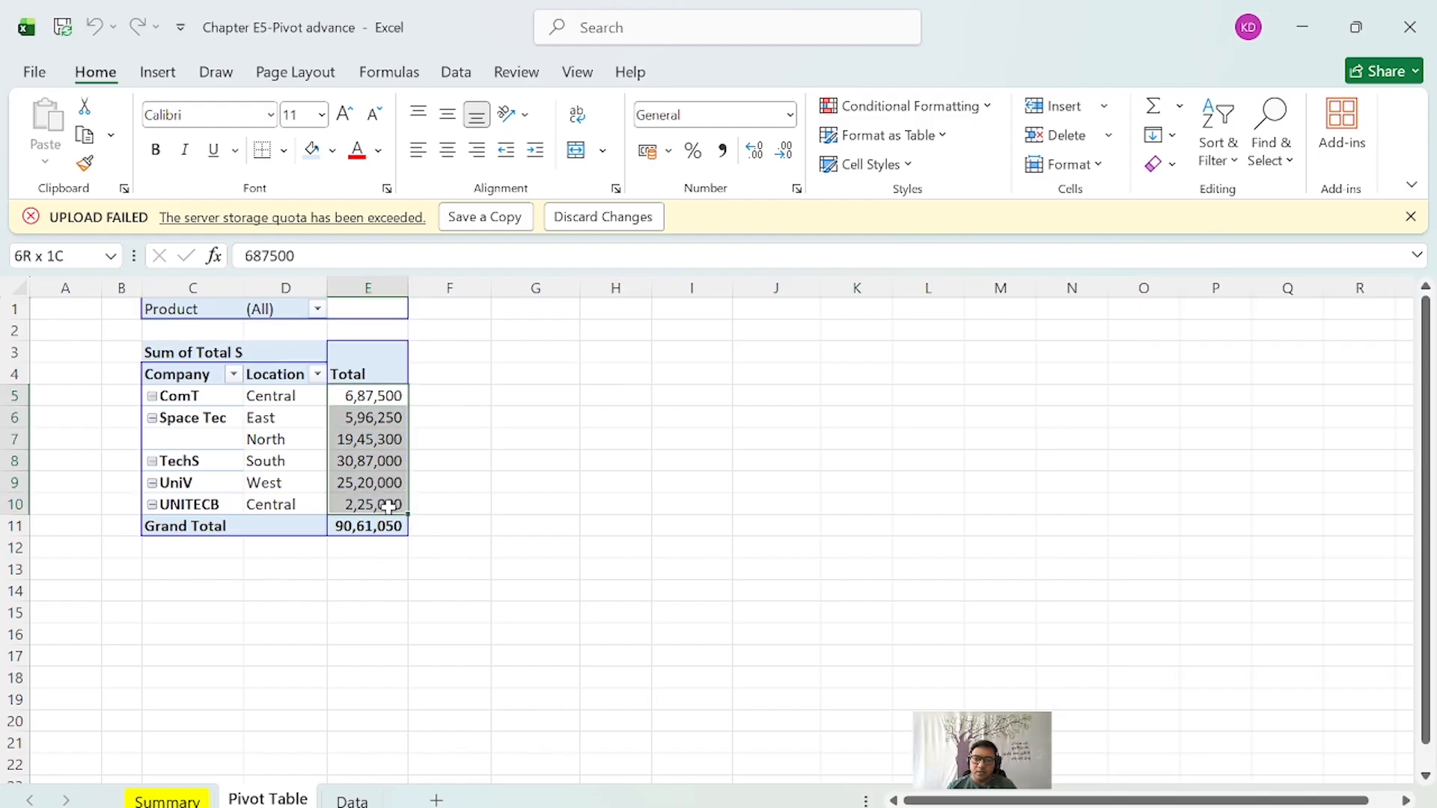
left_click(917, 110)
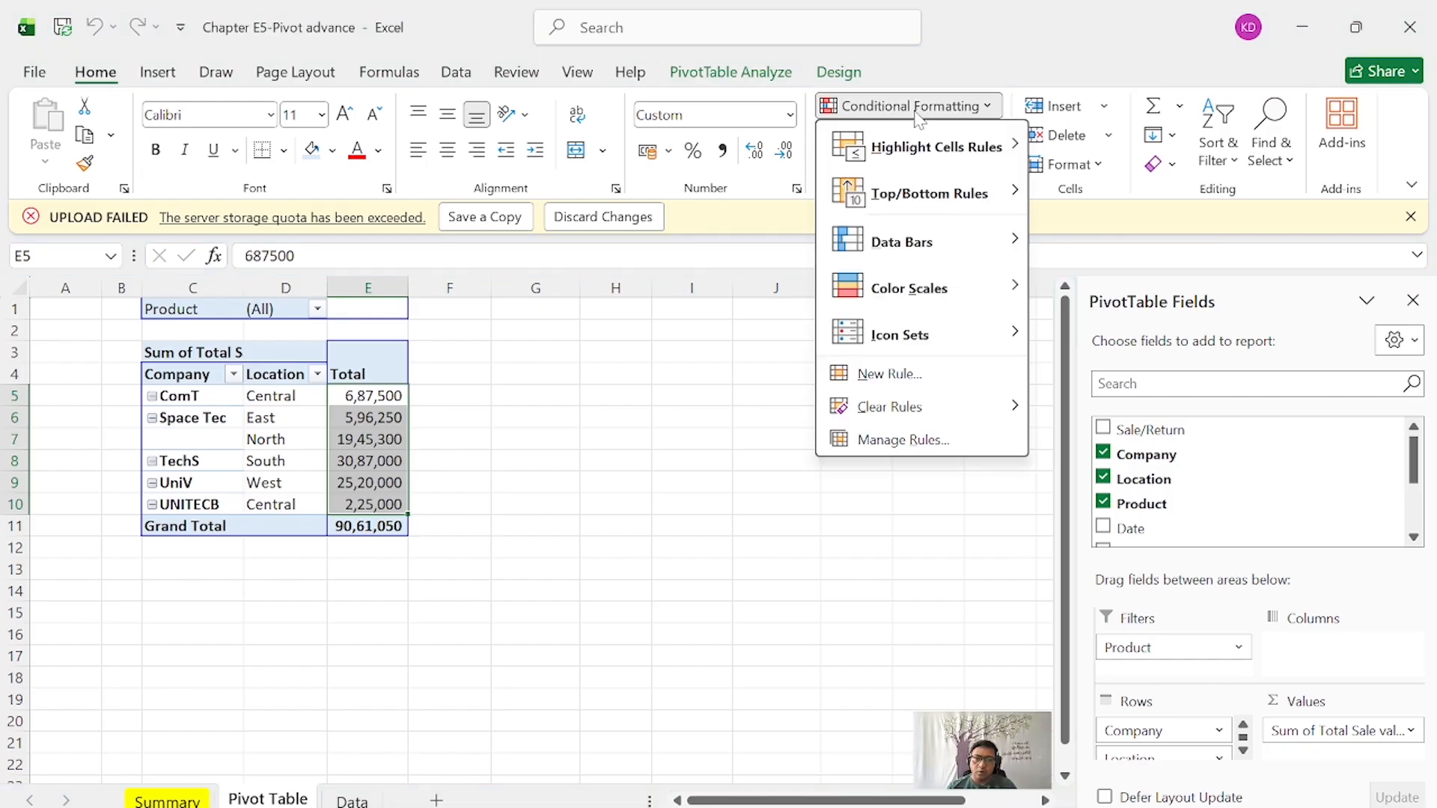
mouse_move(924, 257)
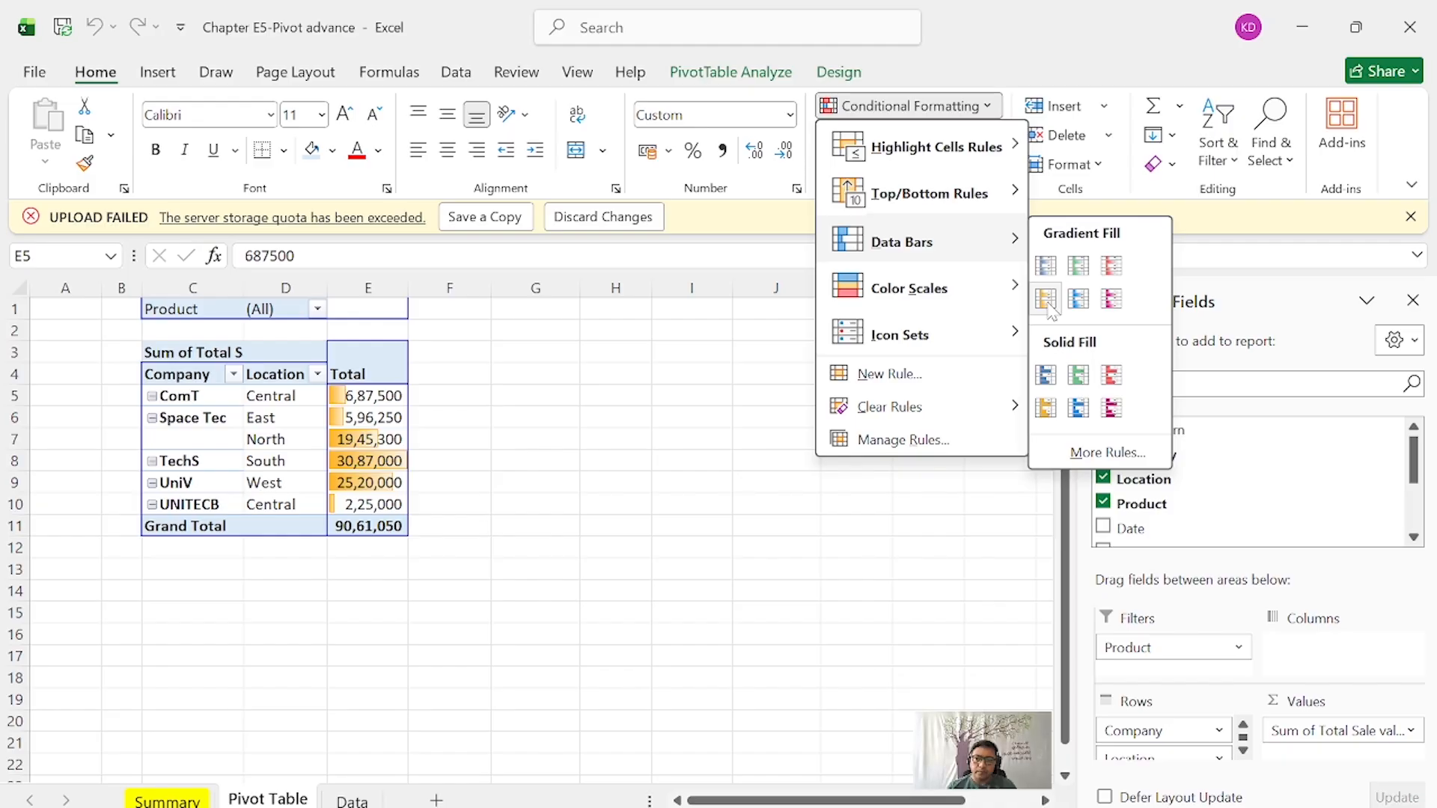
left_click(1046, 299)
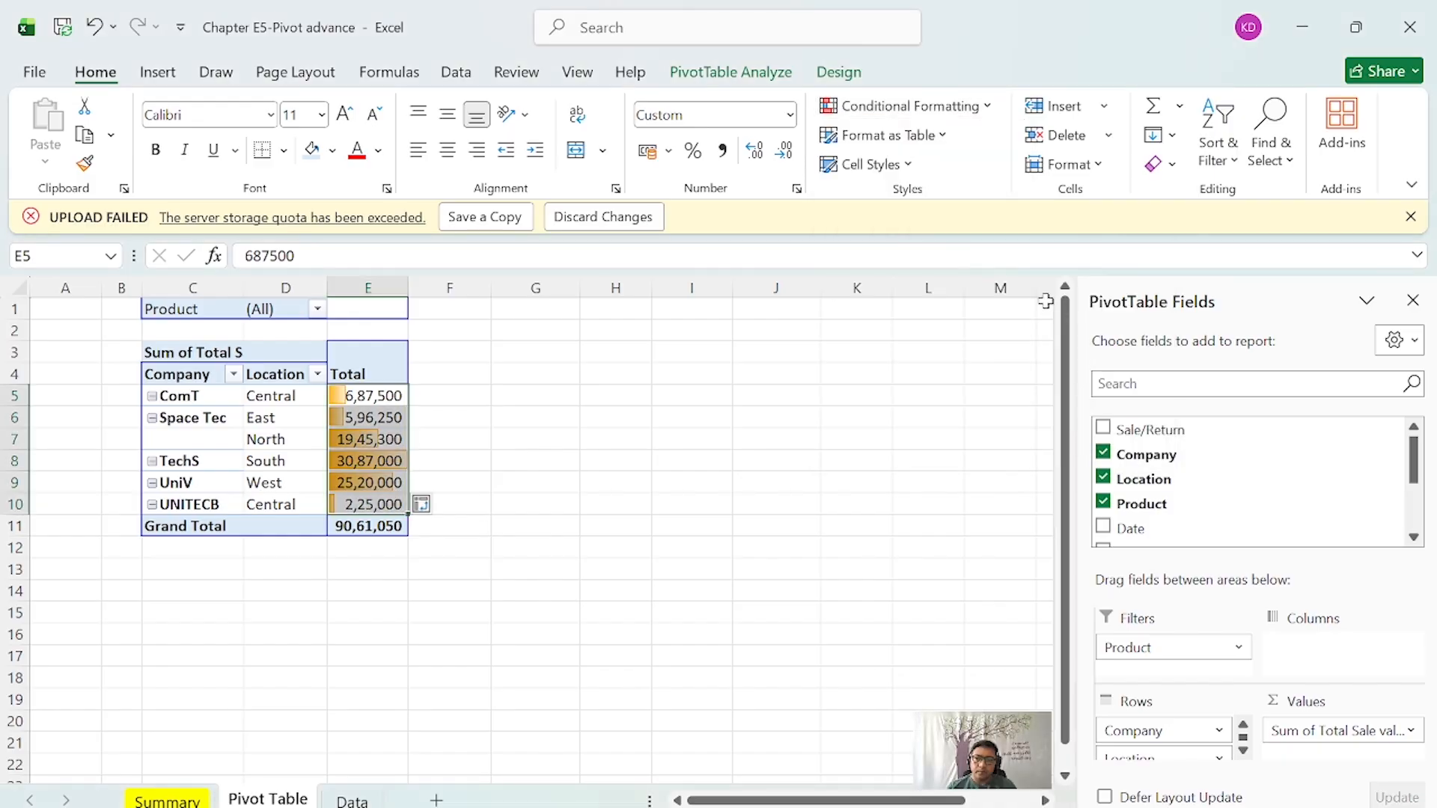
left_click(547, 532)
left_click_drag(385, 397, 386, 502)
left_click(559, 487)
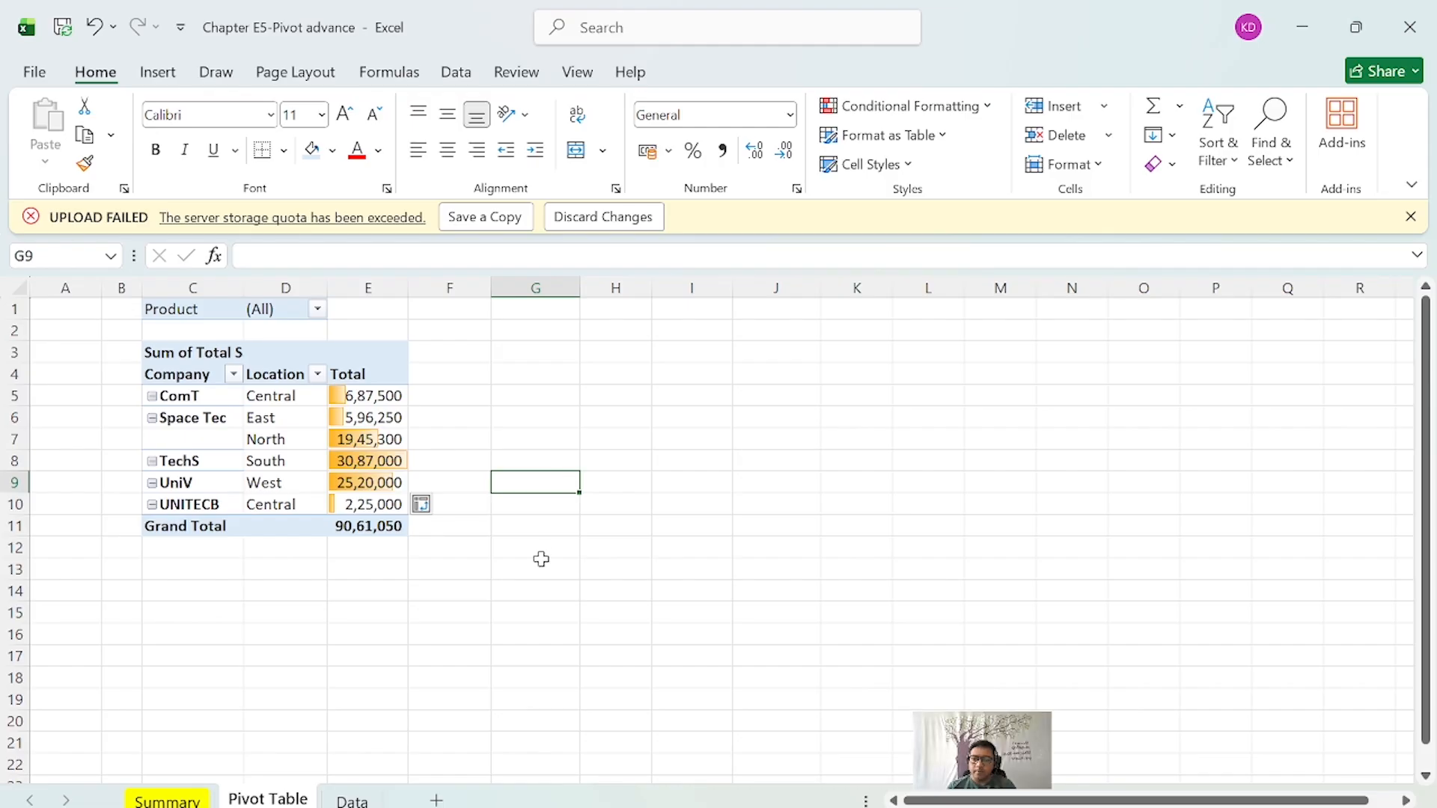
Review the Calculation field topic on the Summary sheet, and return to the Pivot Table sheet.
key("ctrl+Page_Up")
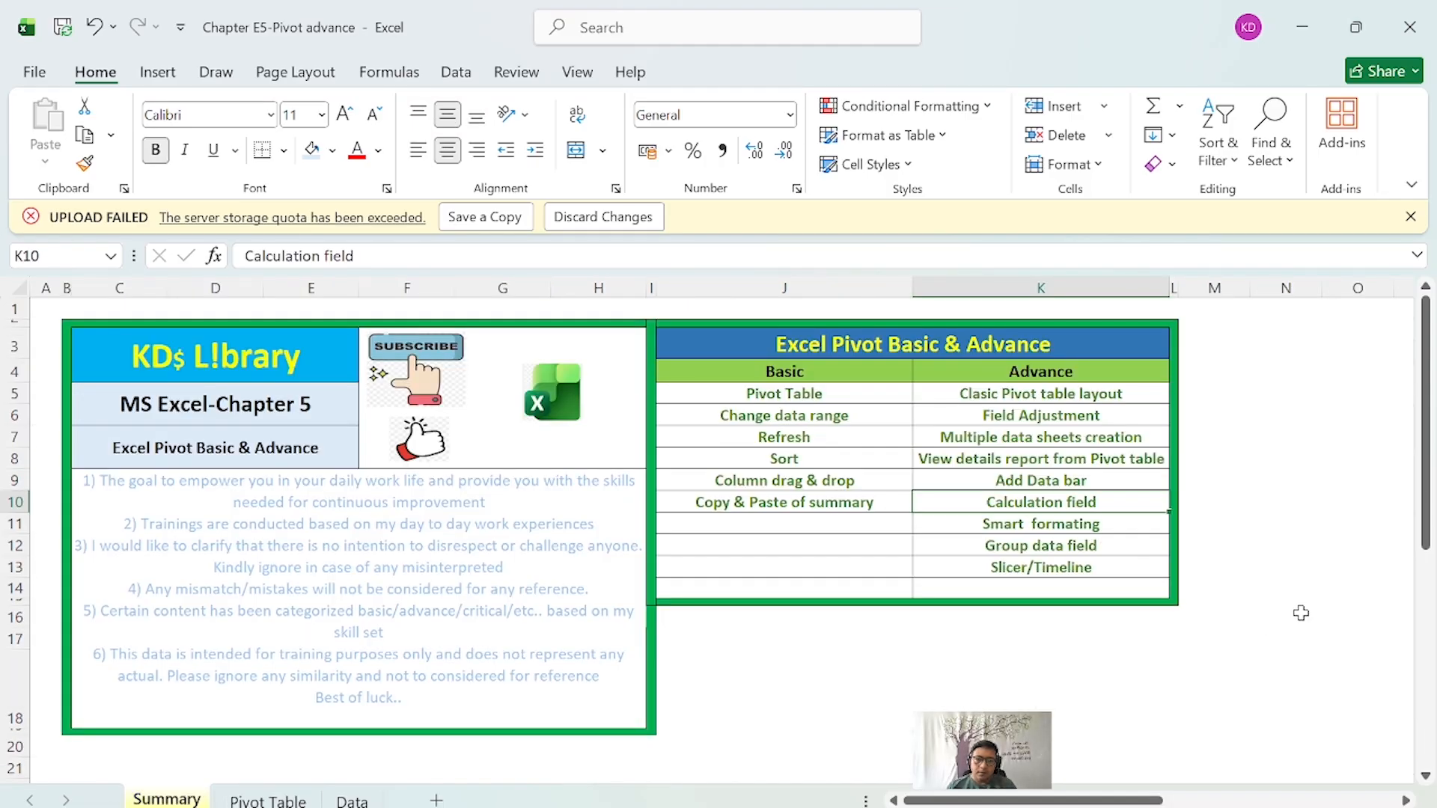
key("ctrl+Page_Down")
left_click(475, 393)
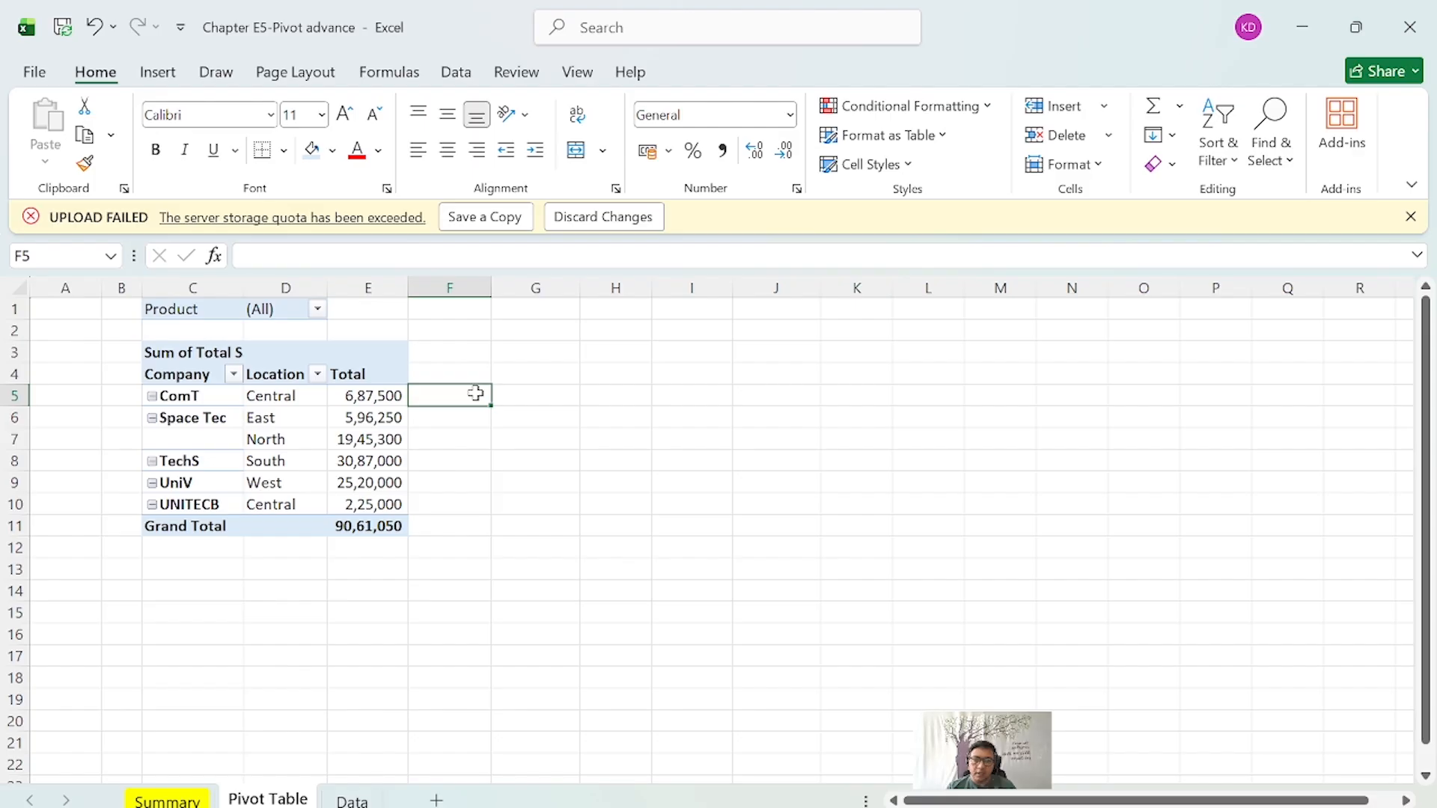
Start a new calculated field for the pivot table and name it Discount.
left_click(377, 396)
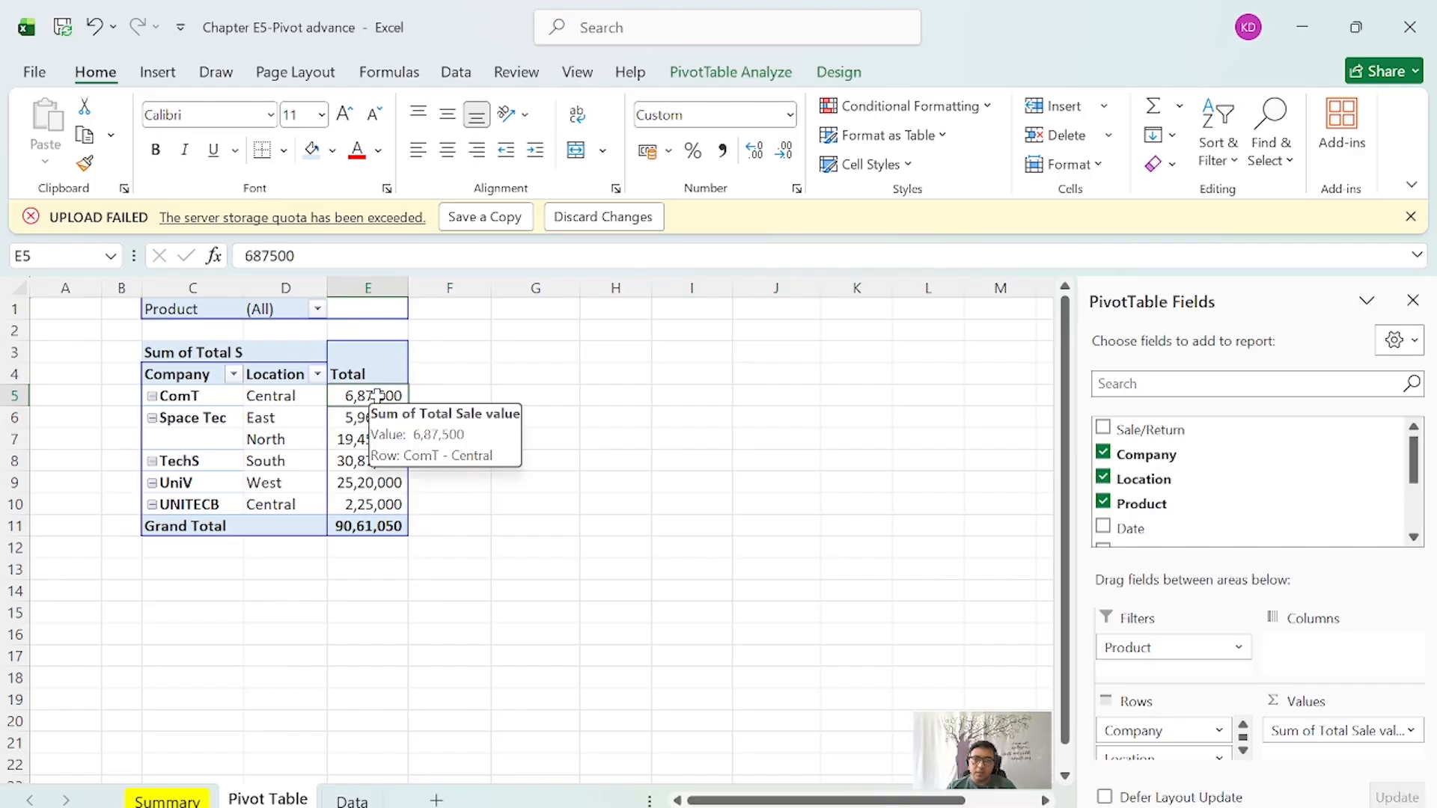
left_click(730, 75)
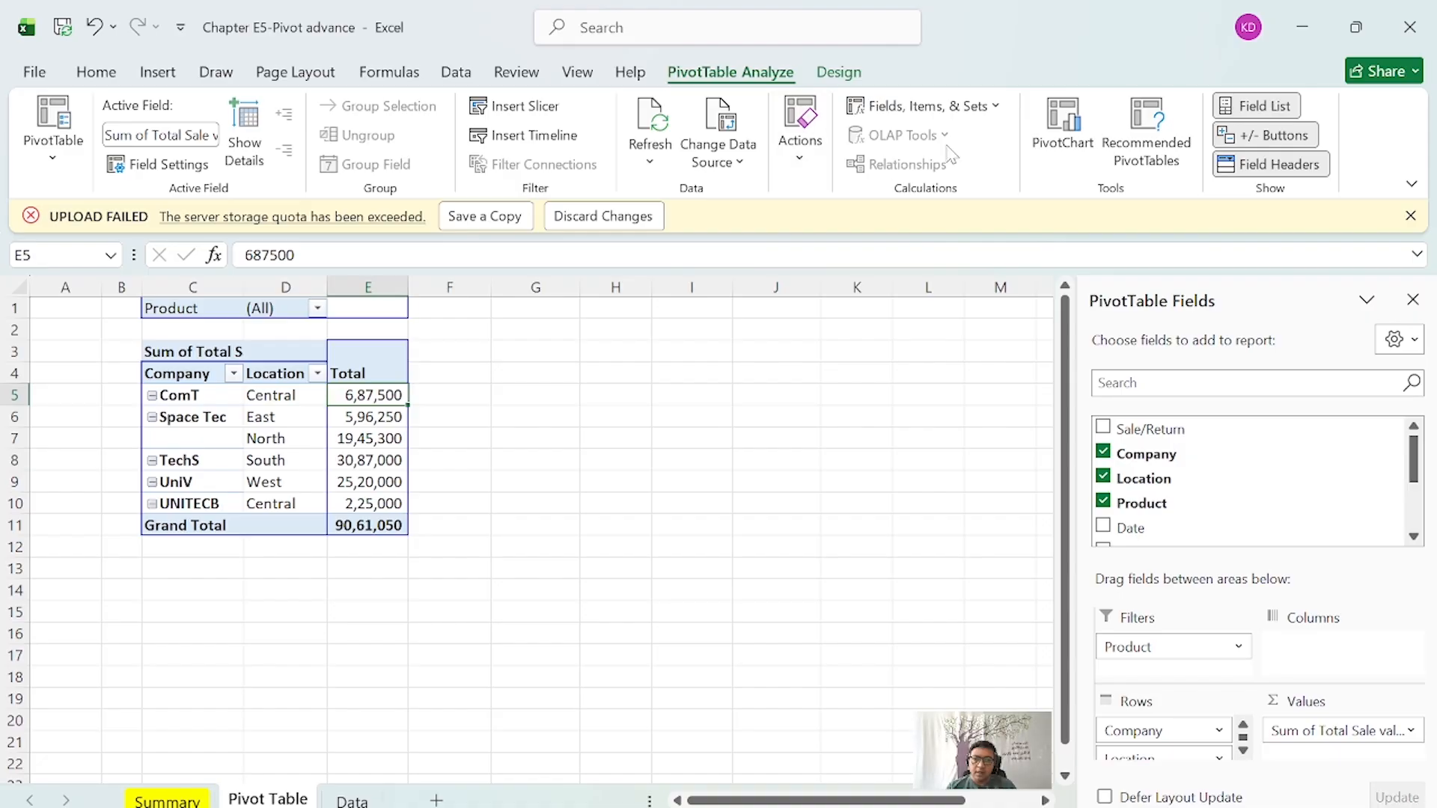
left_click(935, 106)
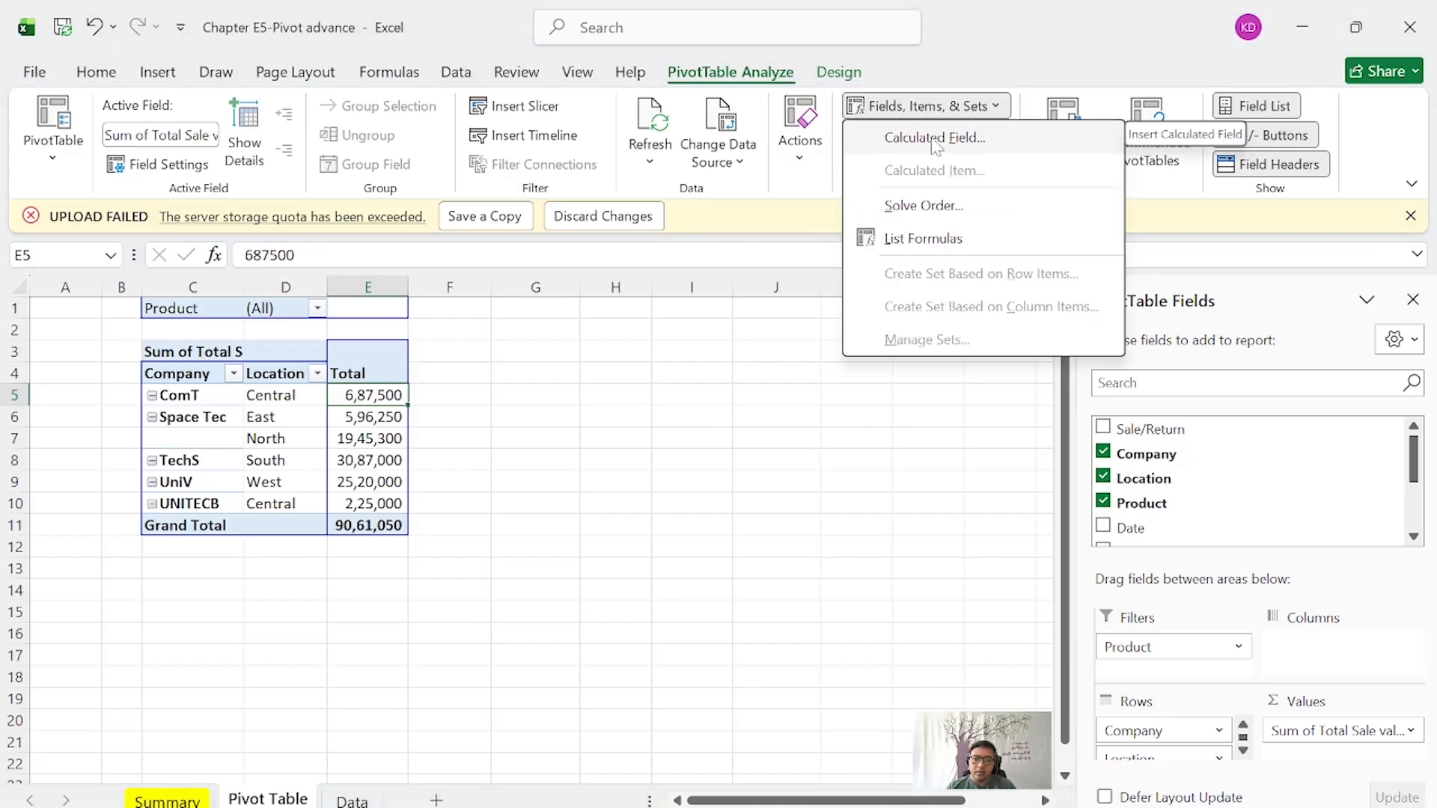
left_click(932, 139)
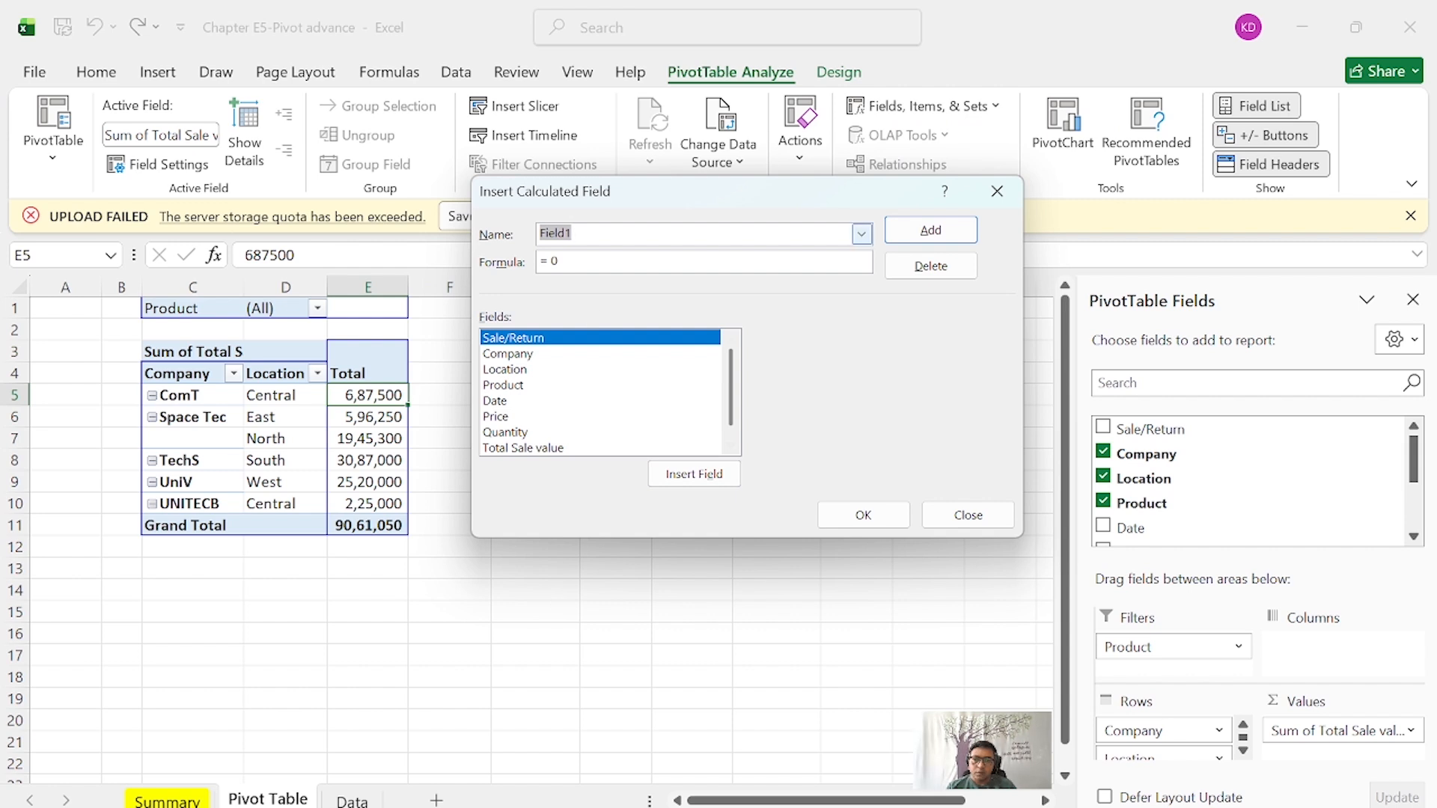
left_click(580, 234)
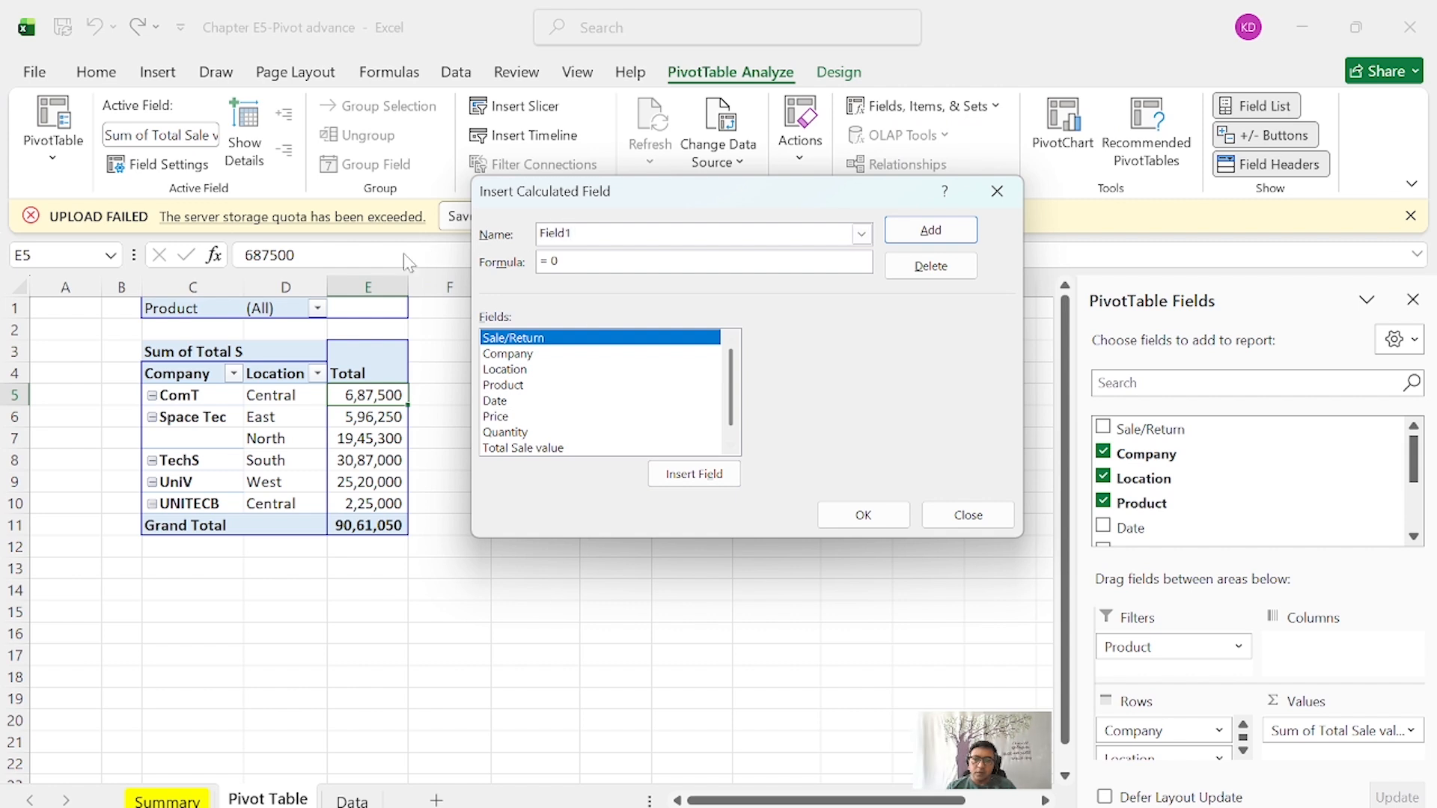
left_click_drag(576, 234, 442, 235)
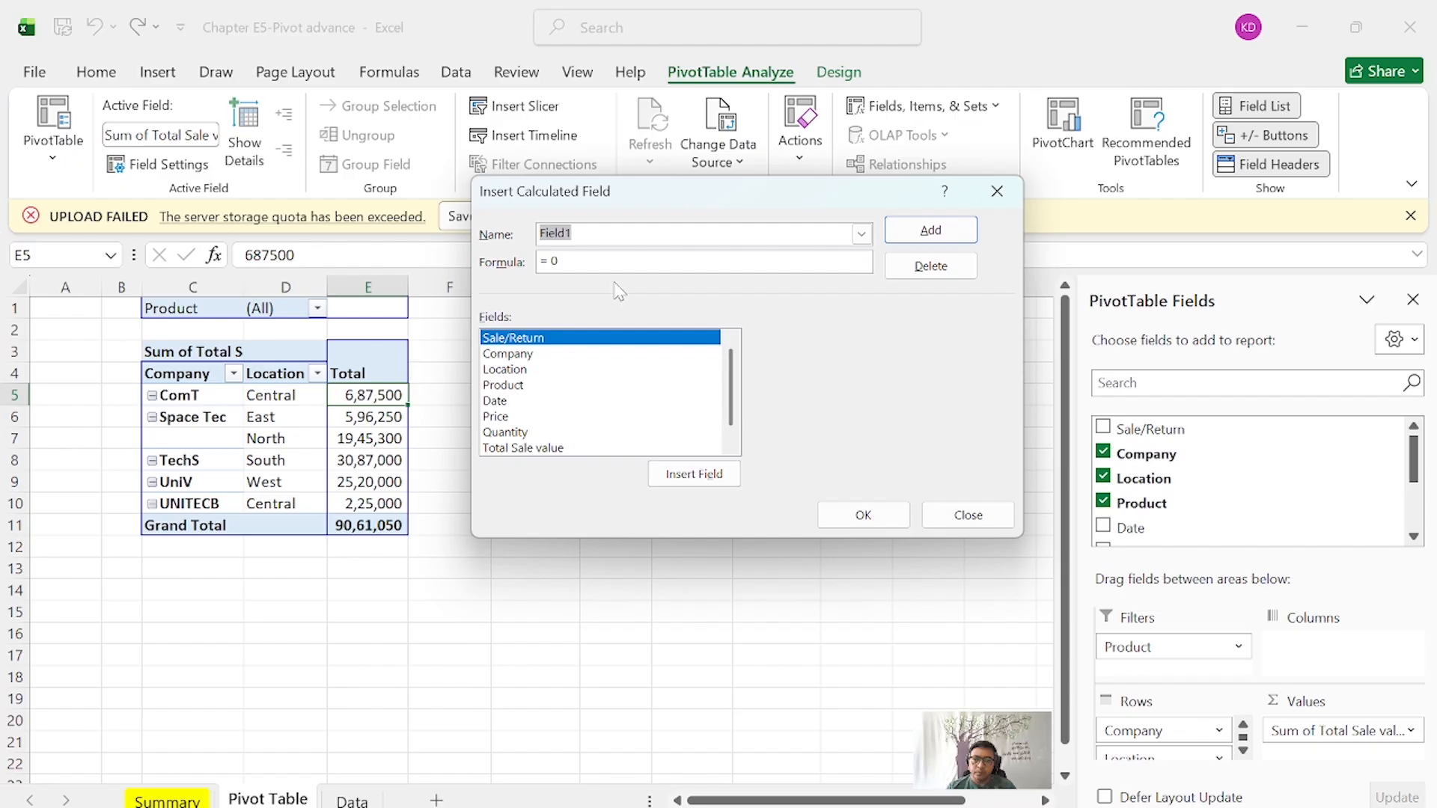
type("Disco")
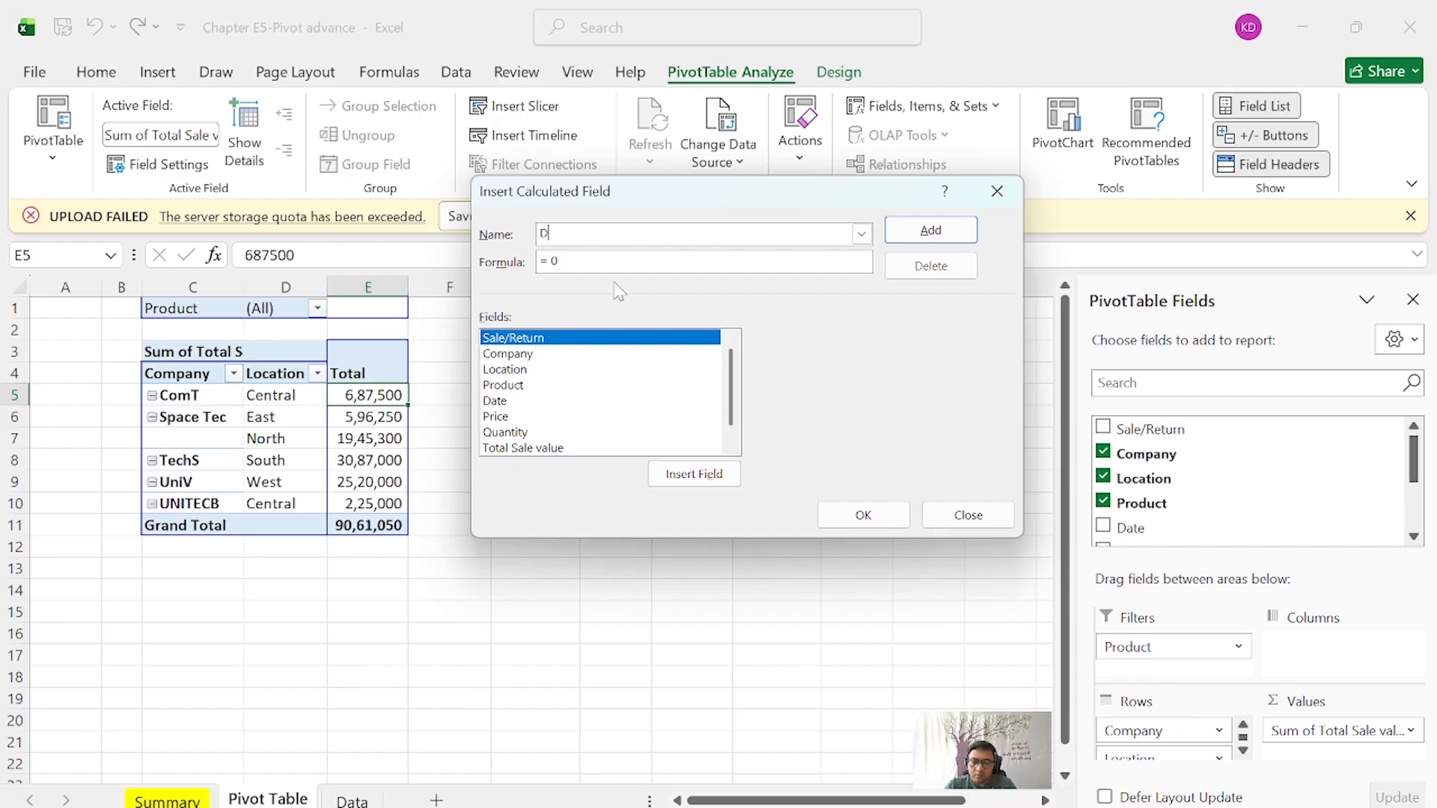
type("unt")
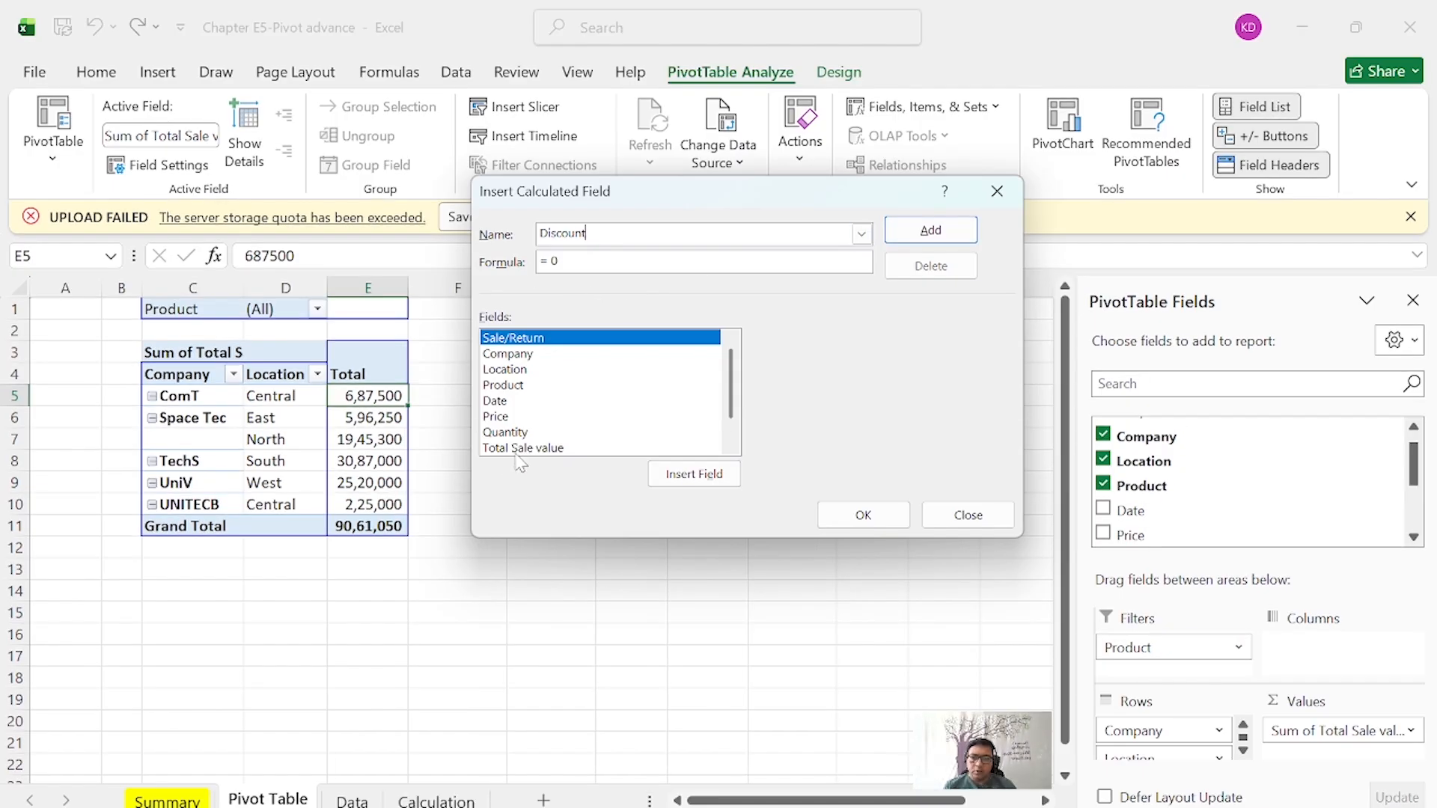
Set the Discount field's formula to 'Total Sale value'*10% and add the calculated field to the pivot table.
double_click(515, 449)
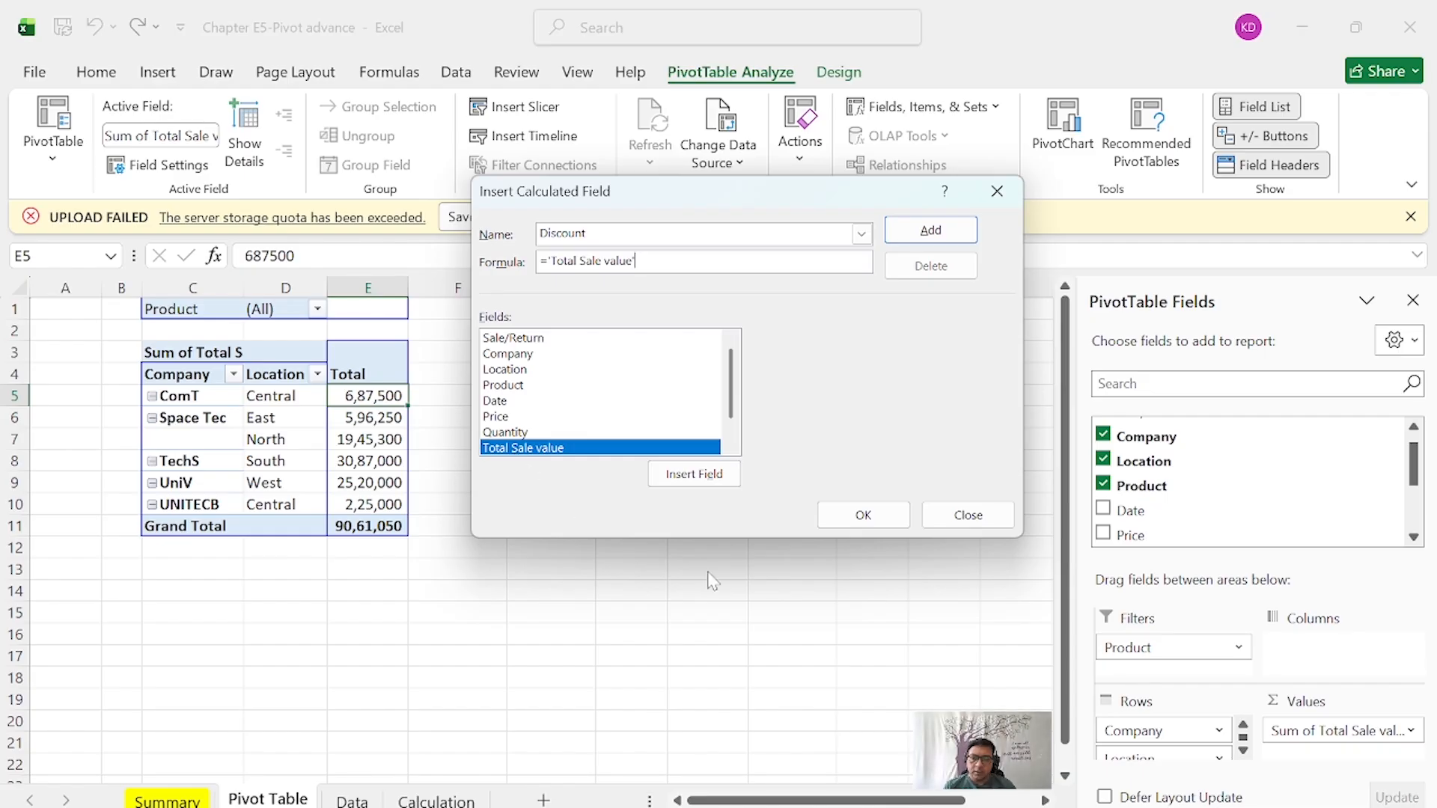
type("*")
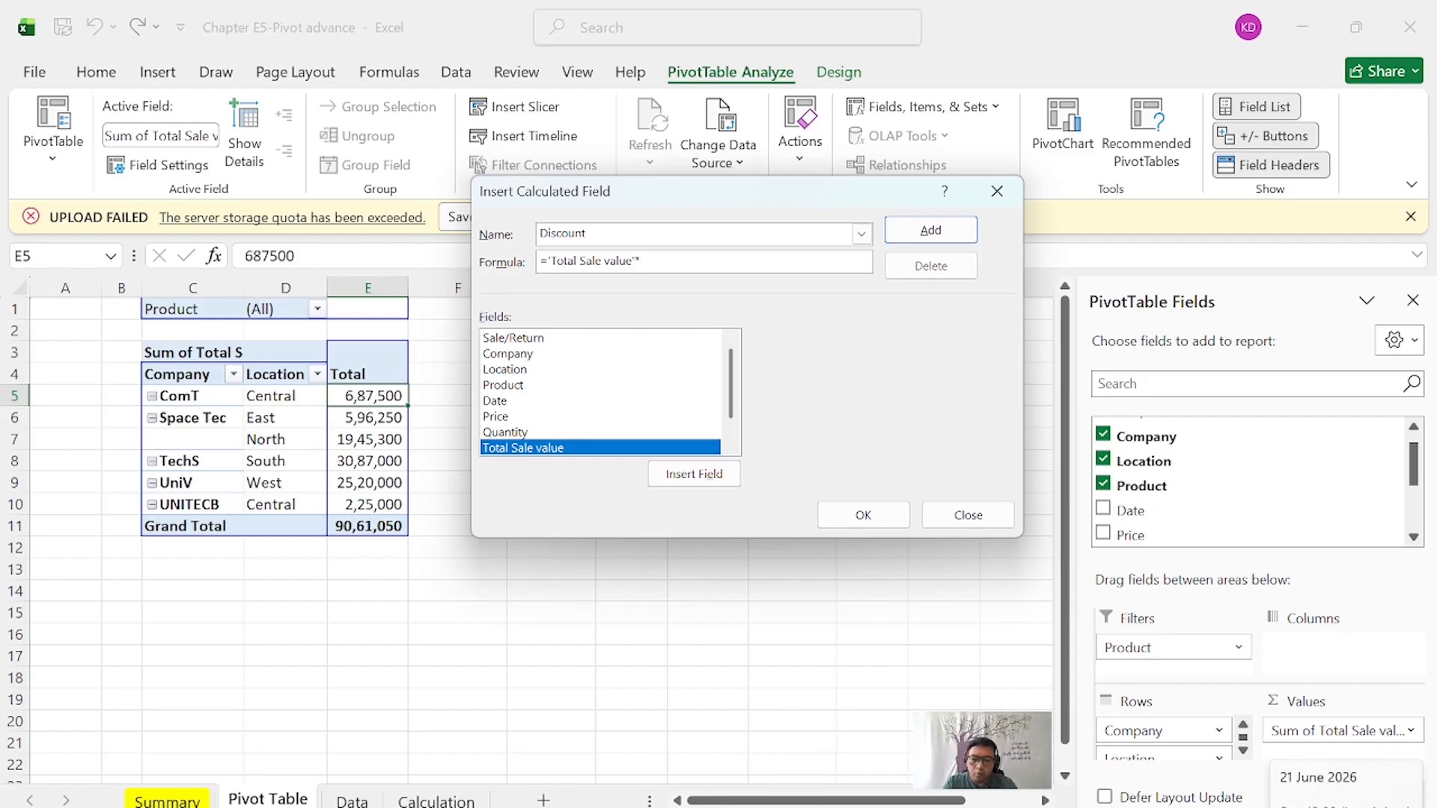
type("10")
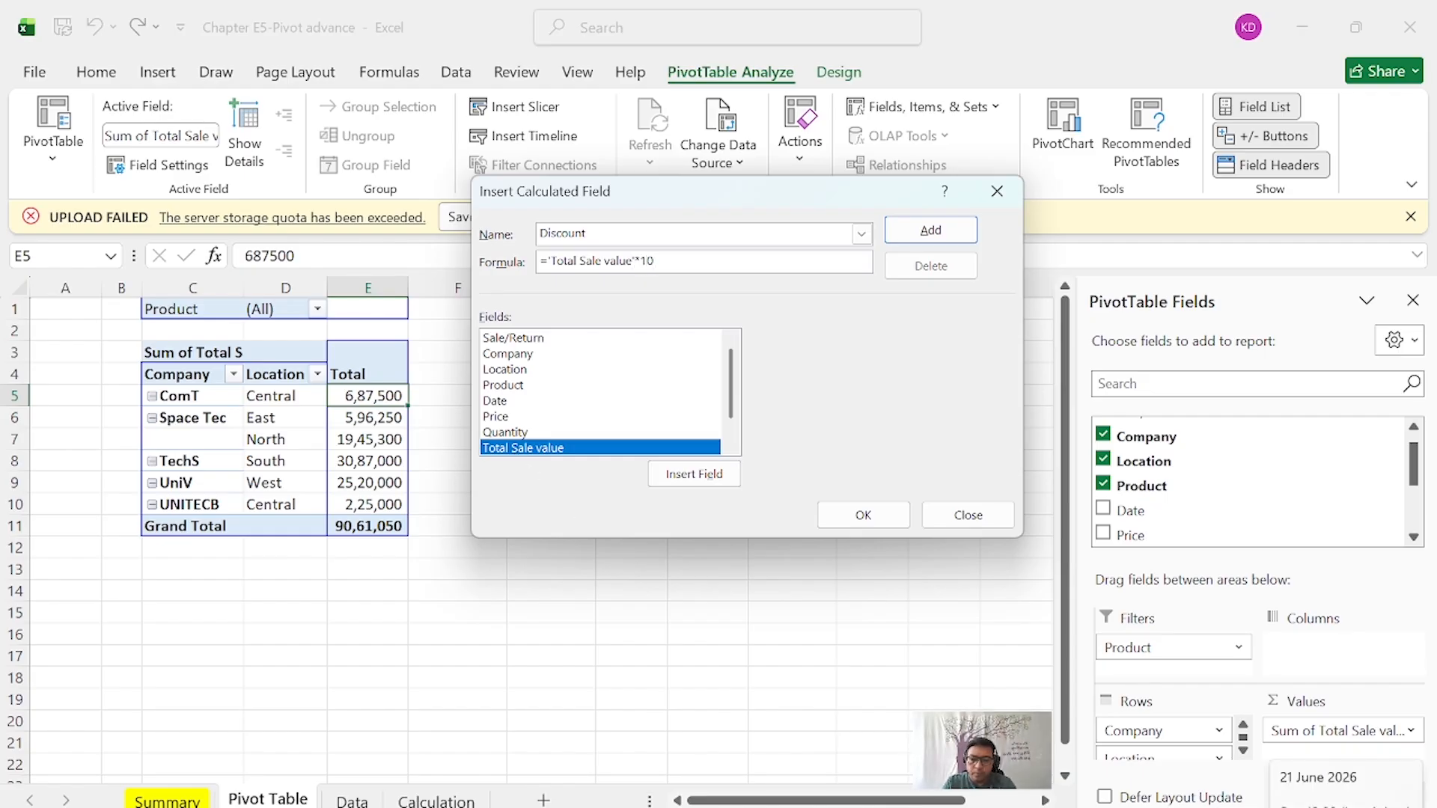
type("%")
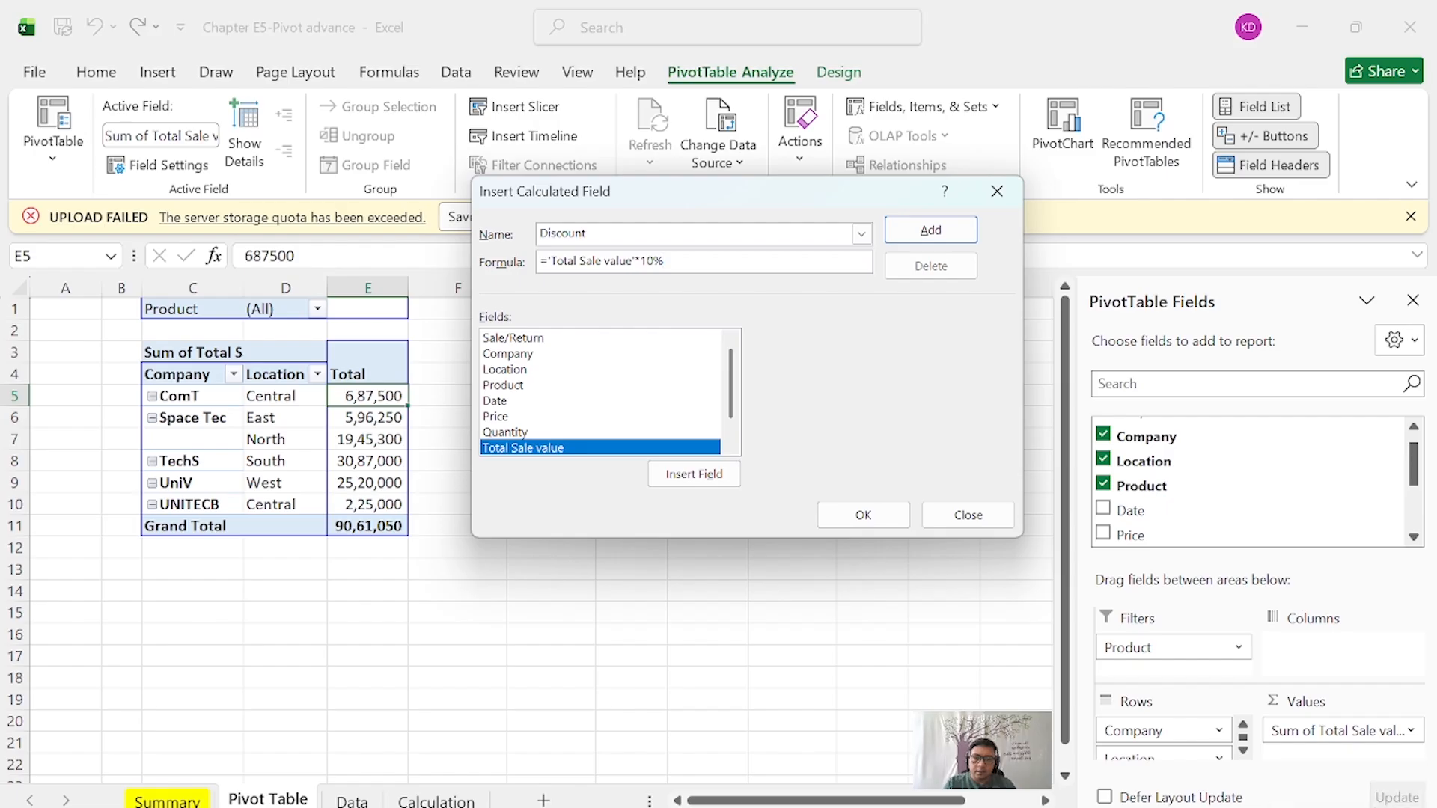
left_click(853, 515)
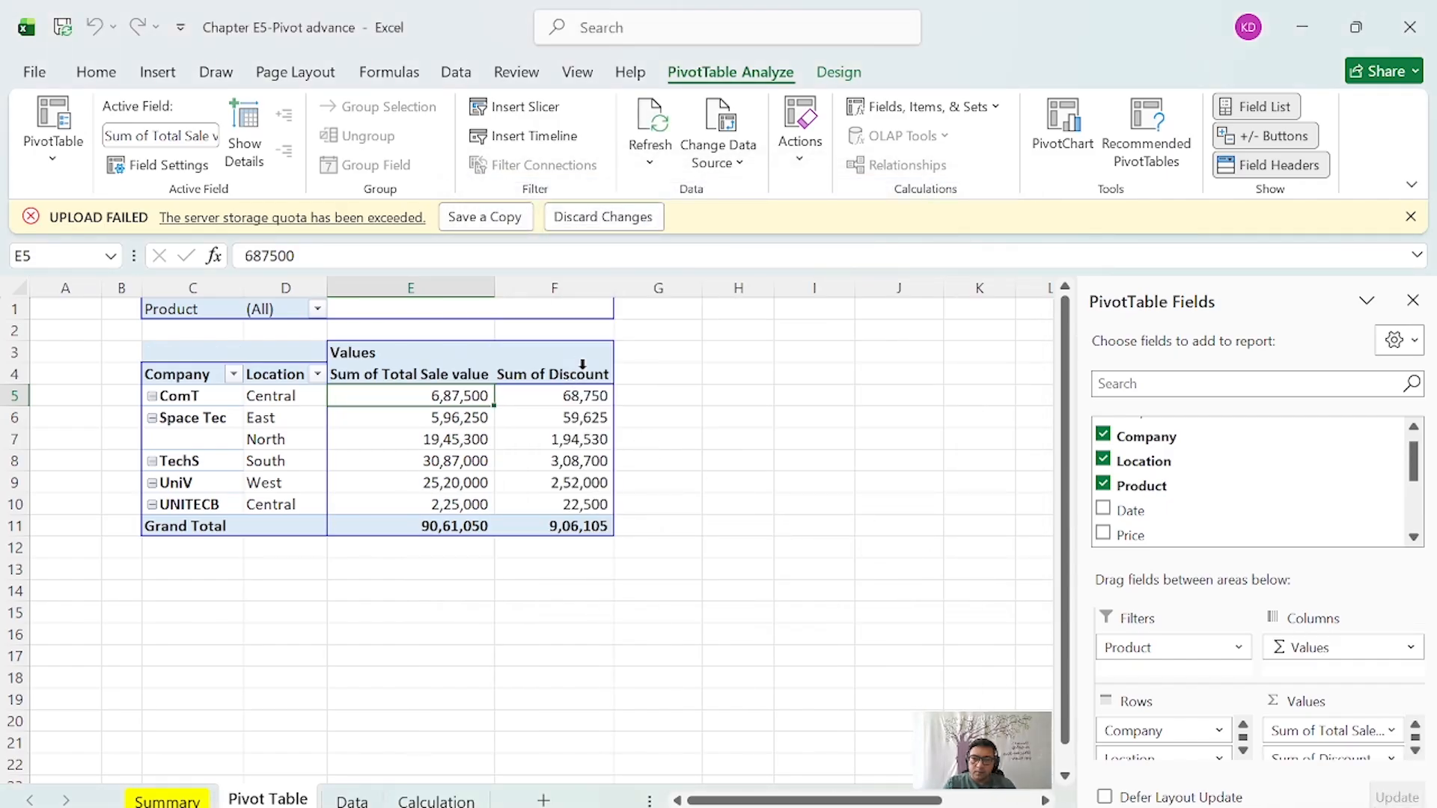
Compare ComT's Sum of Discount value with its Sum of Total Sale value in row 5 of the pivot table.
mouse_move(590, 390)
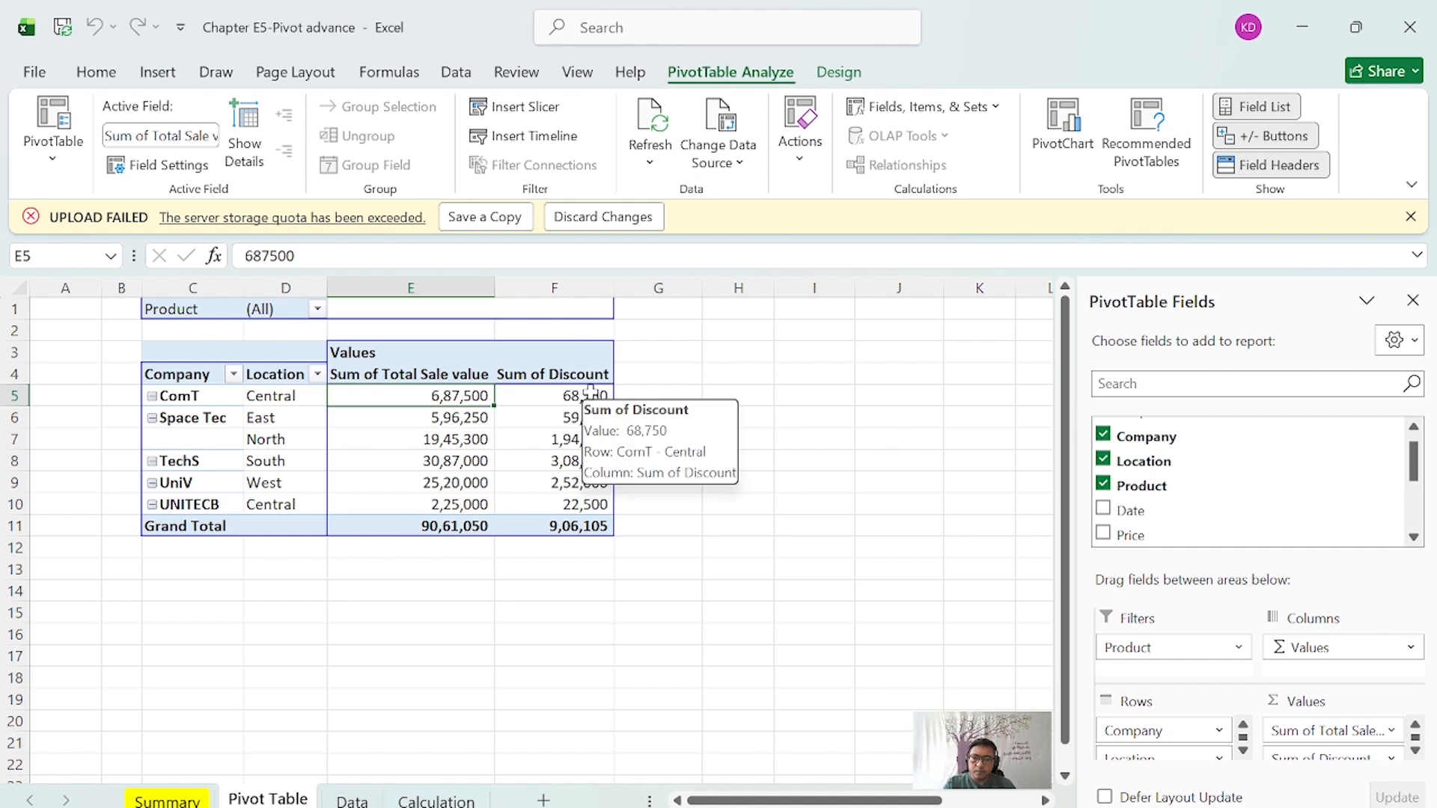
left_click(687, 394)
left_click(578, 394)
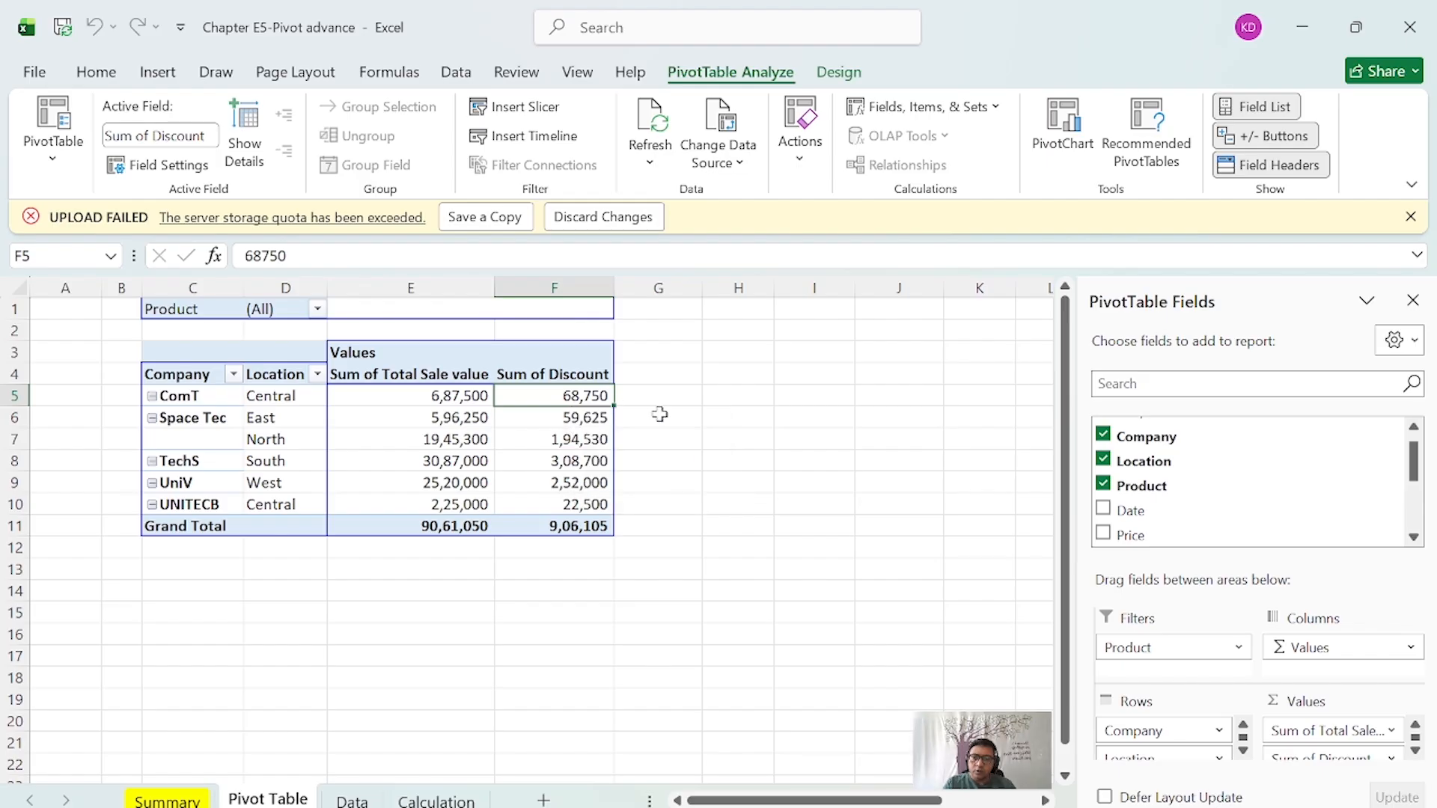
left_click(447, 396)
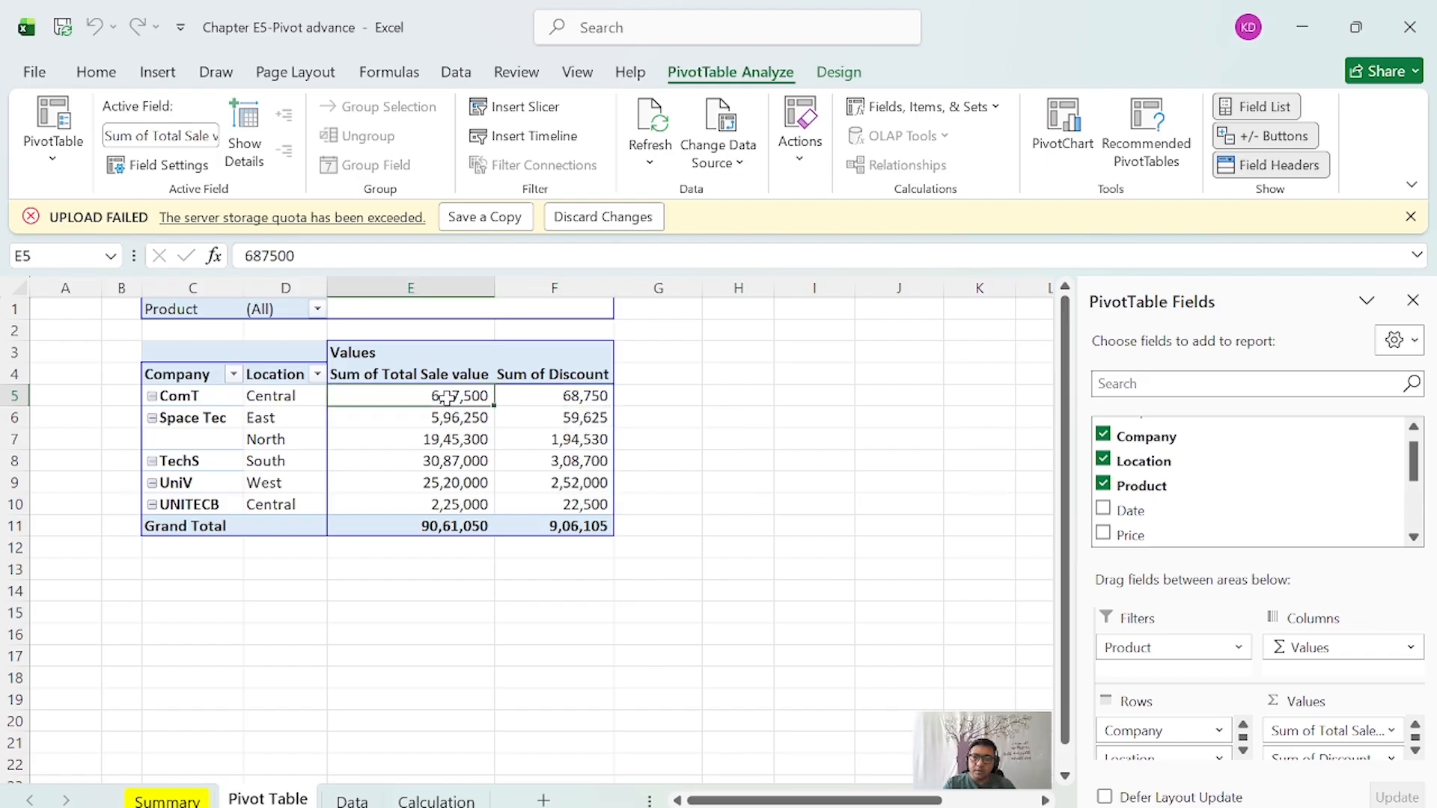
left_click(576, 390)
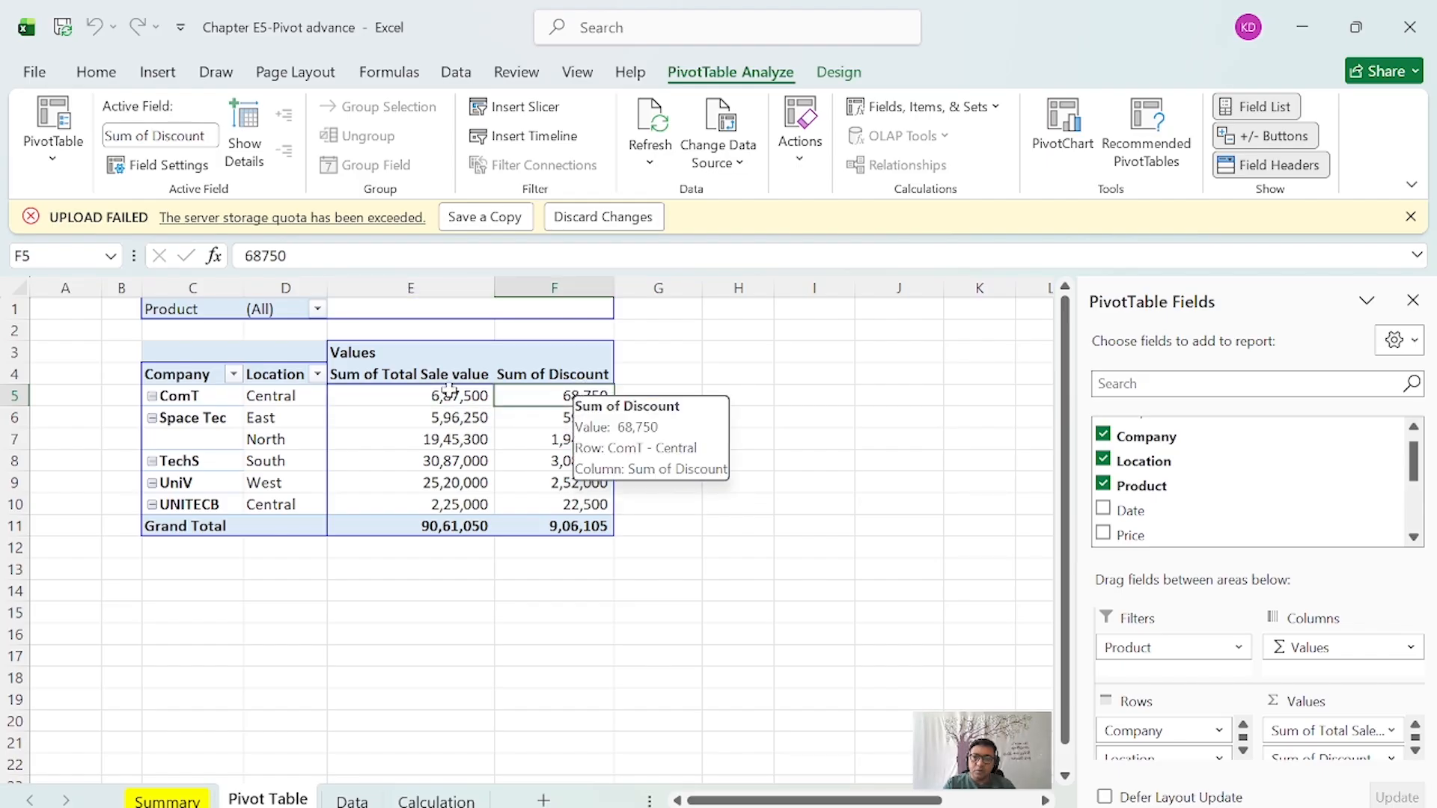
left_click(448, 393)
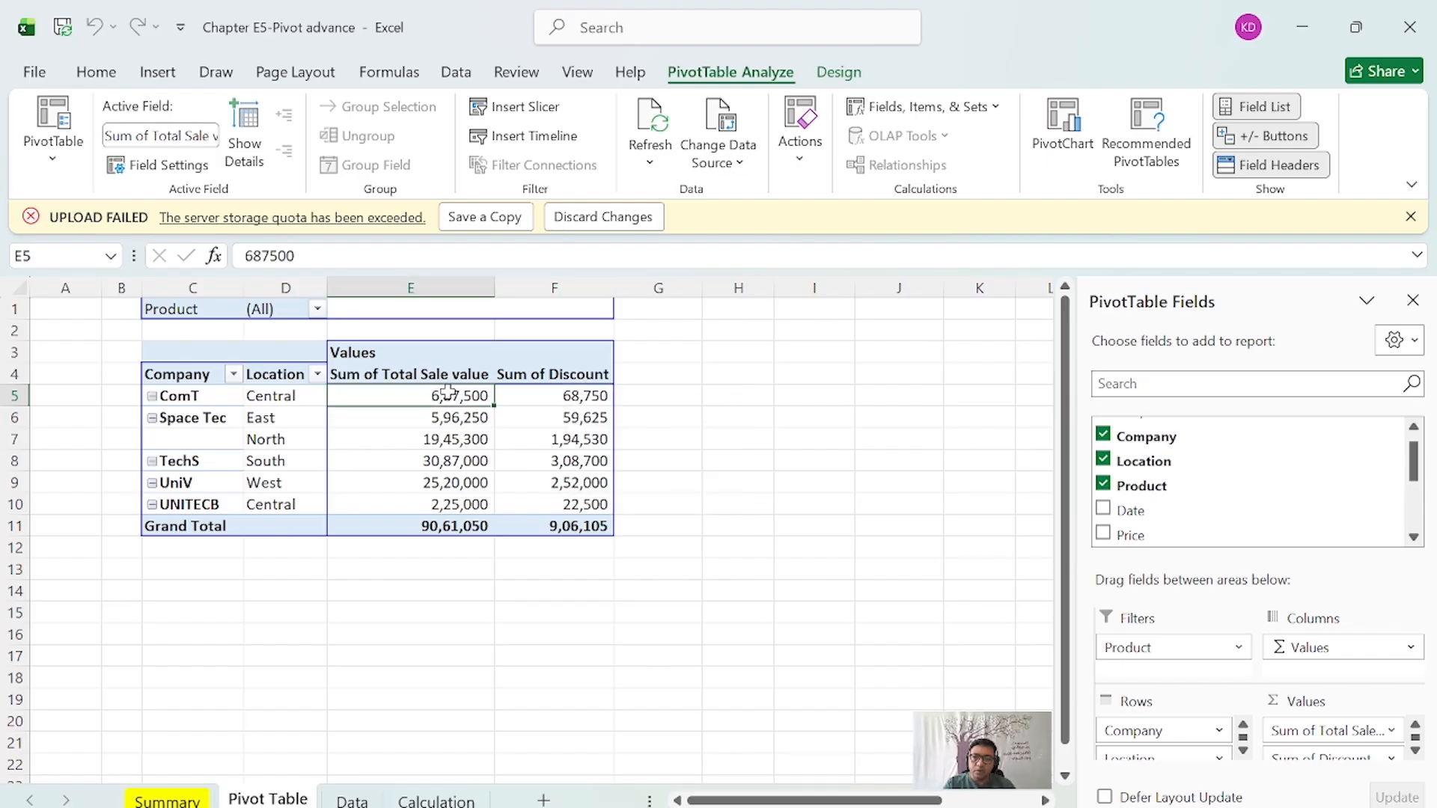
left_click(586, 395)
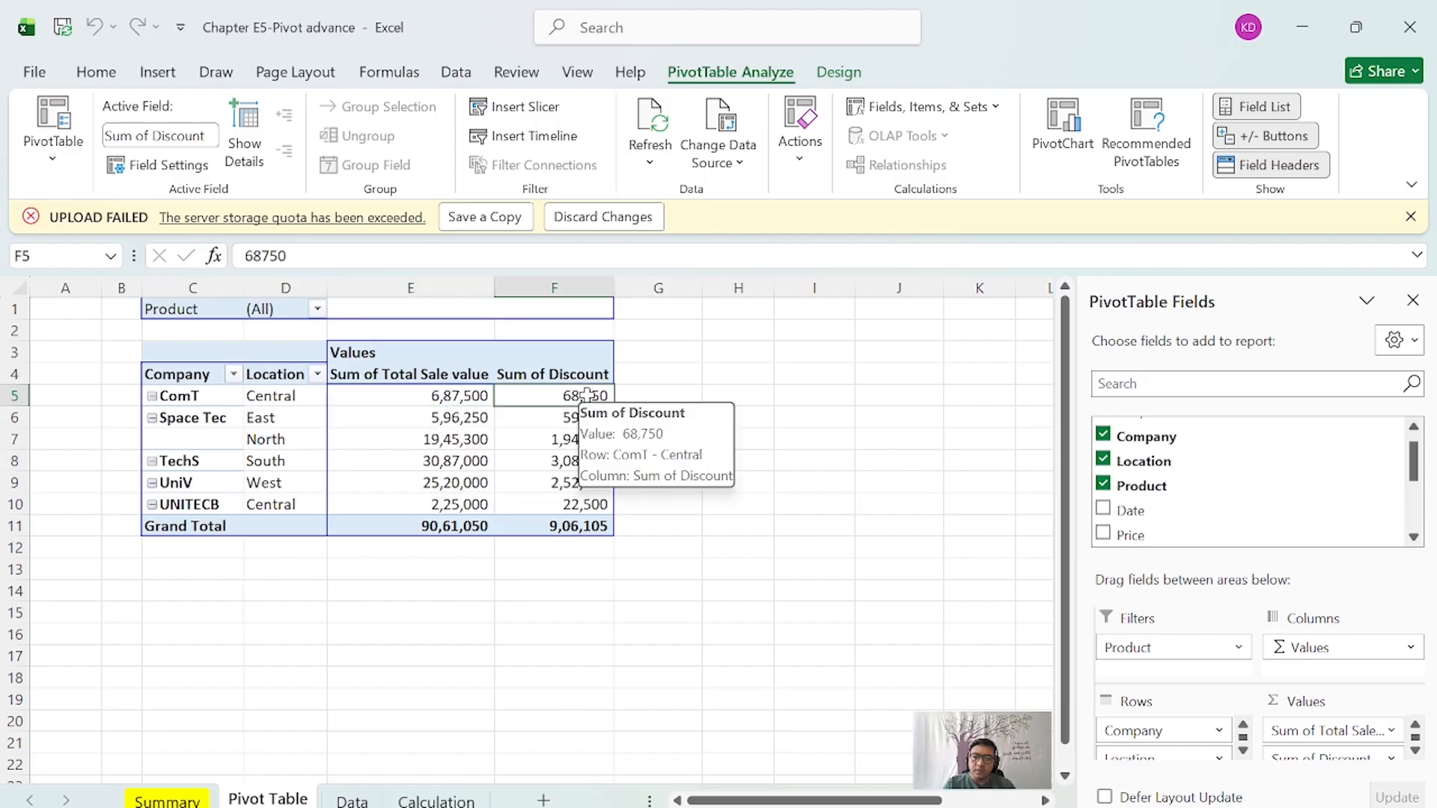
left_click(437, 398)
left_click(577, 382)
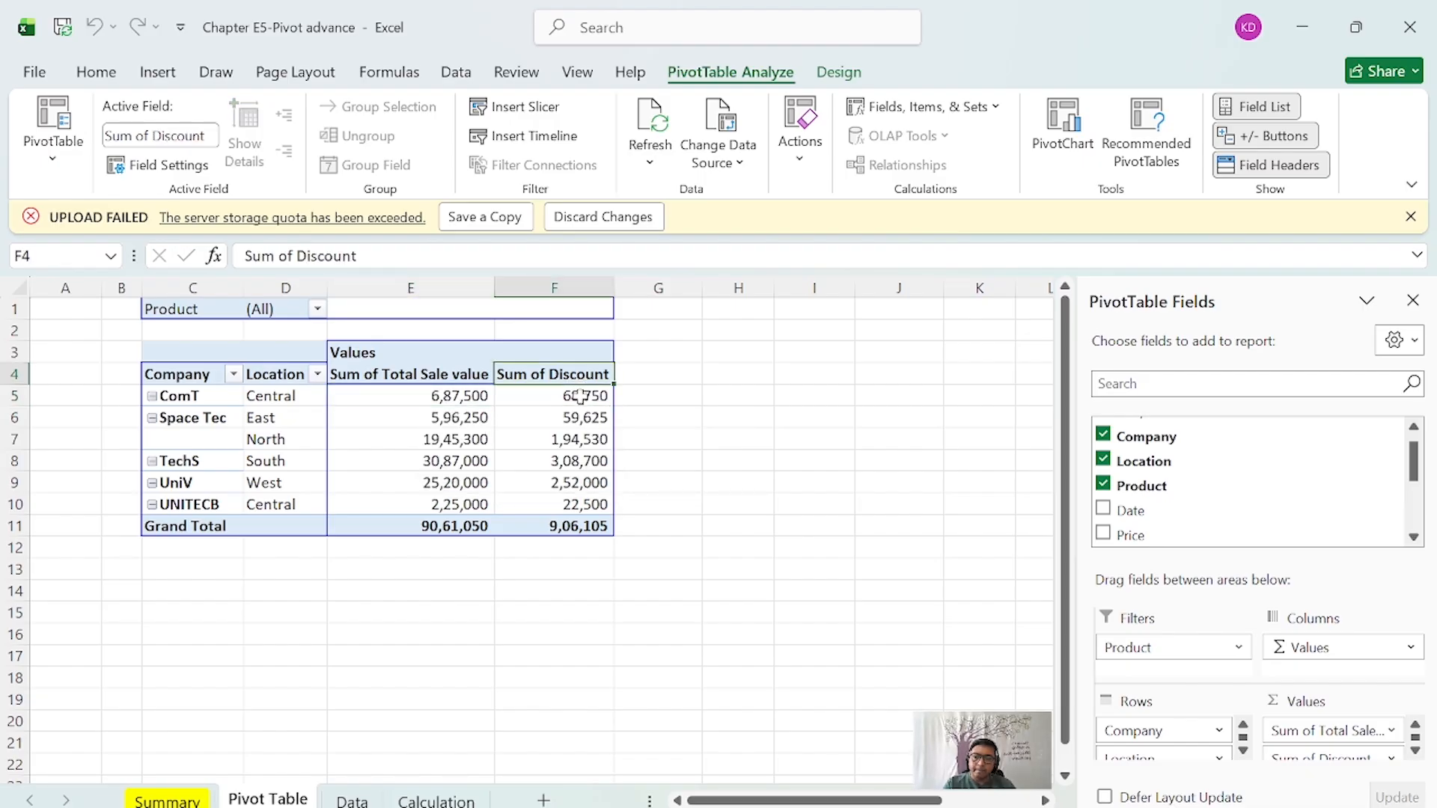
left_click(580, 393)
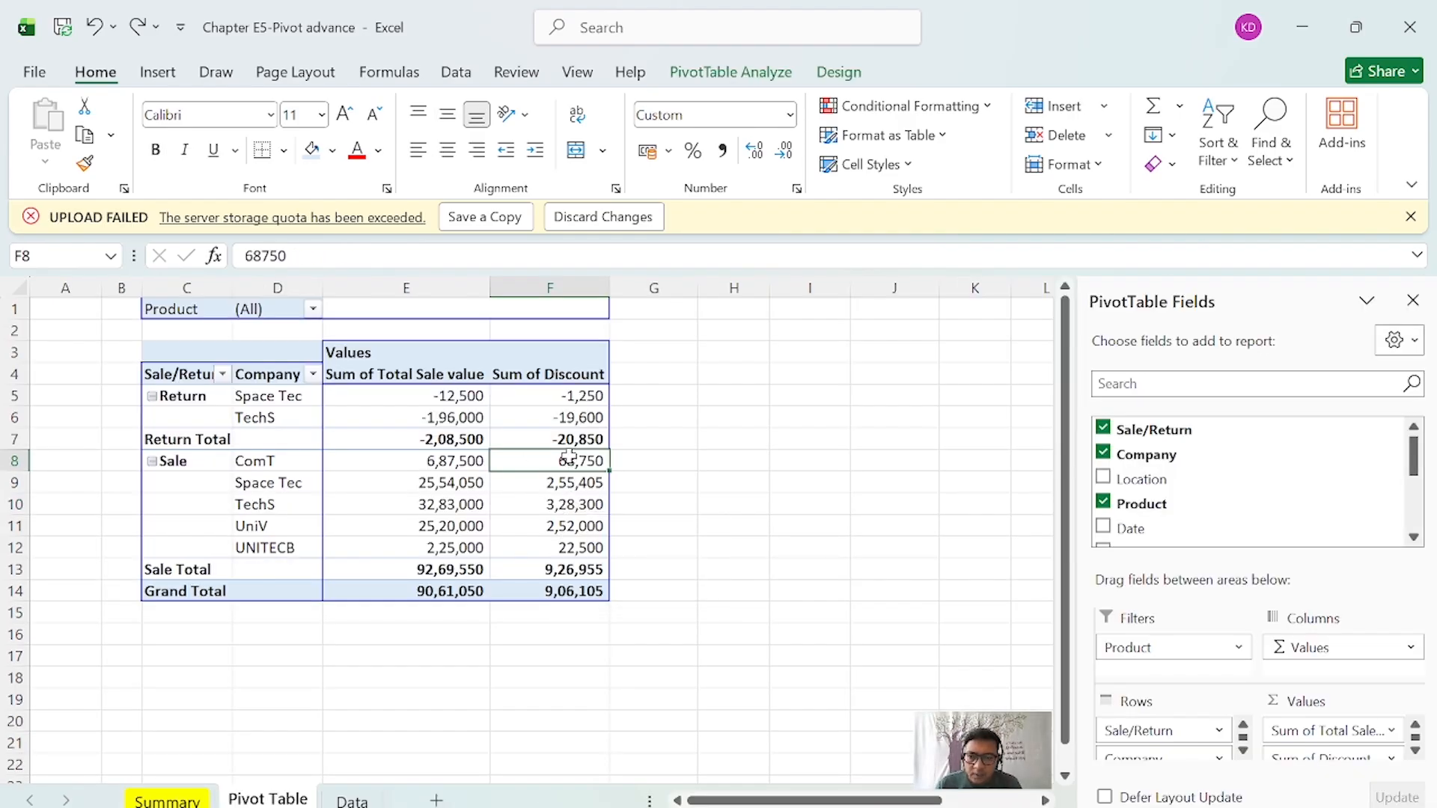
Apply the custom number format [Green]>;[Red]< to the pivot table's Sum of Discount values in F5:F12.
left_click_drag(568, 461, 532, 598)
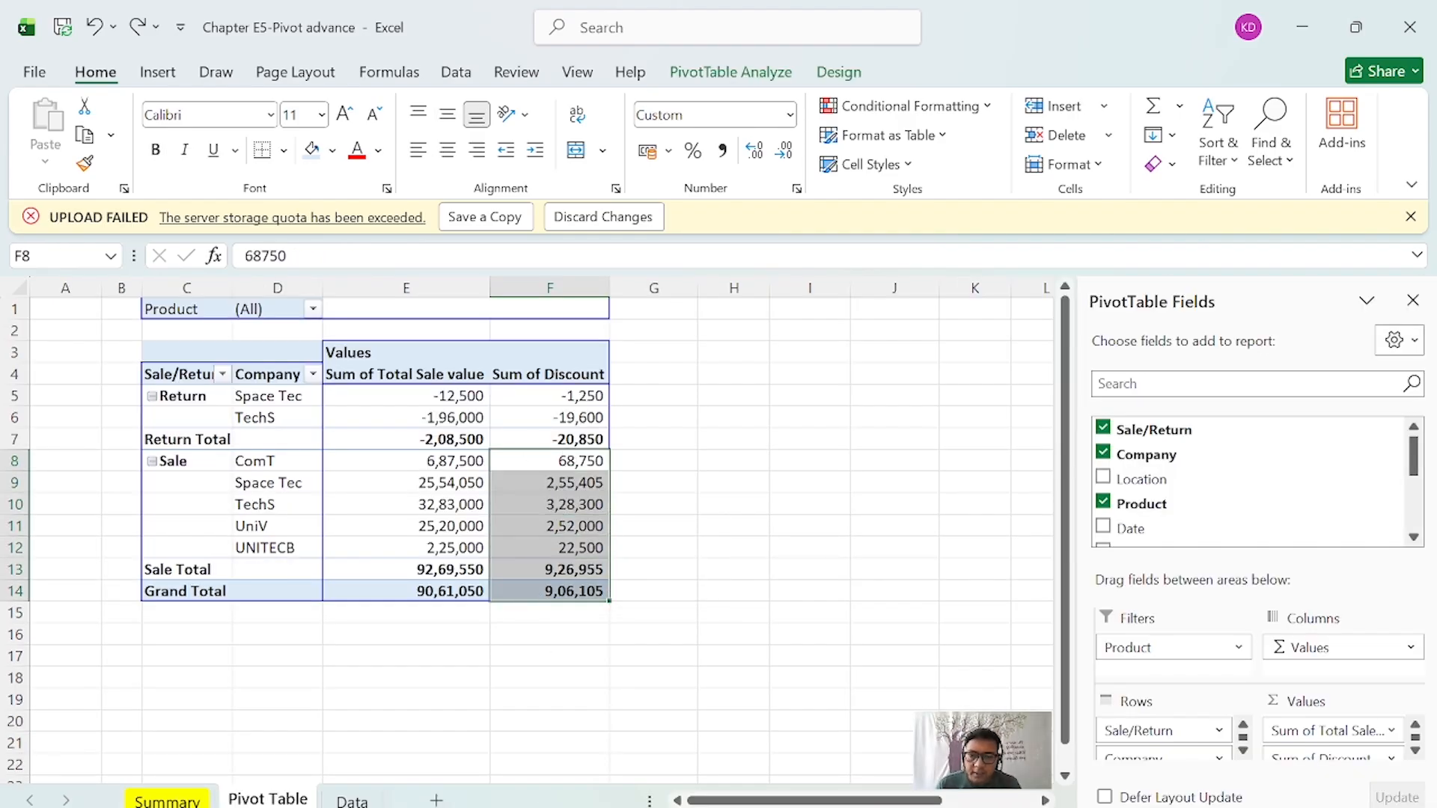
left_click(548, 388)
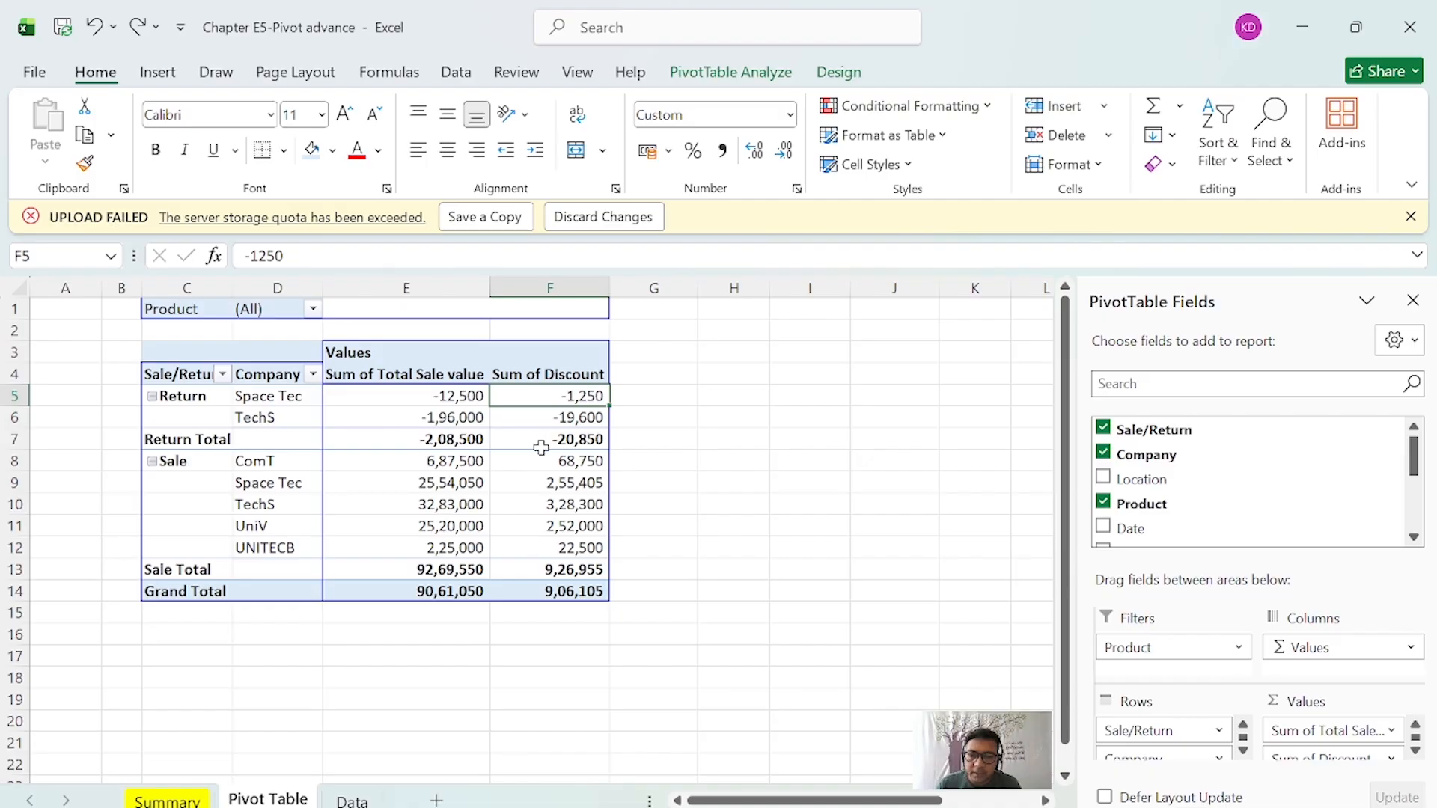
left_click_drag(532, 463, 552, 547)
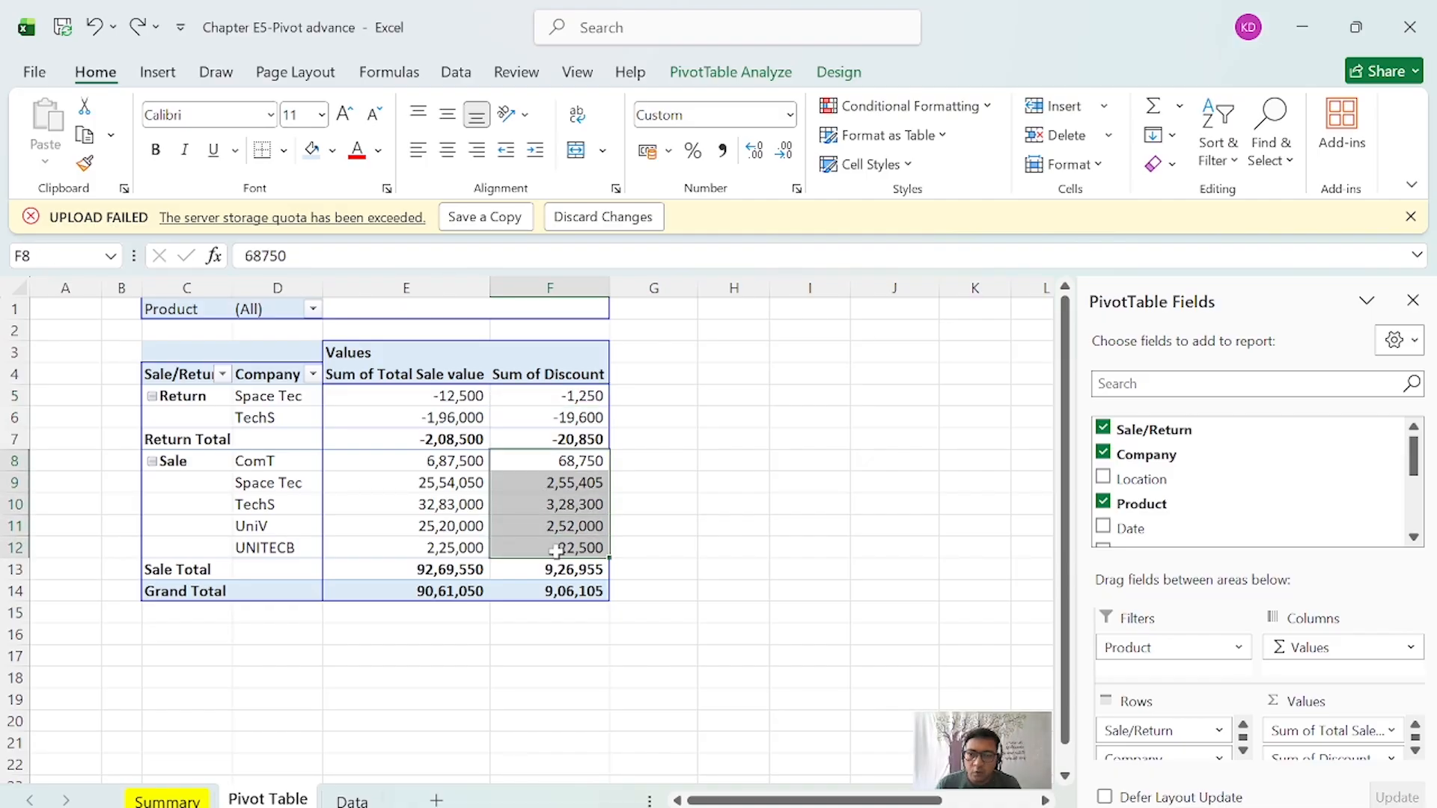
left_click(532, 402)
left_click_drag(532, 402, 558, 547)
right_click(557, 547)
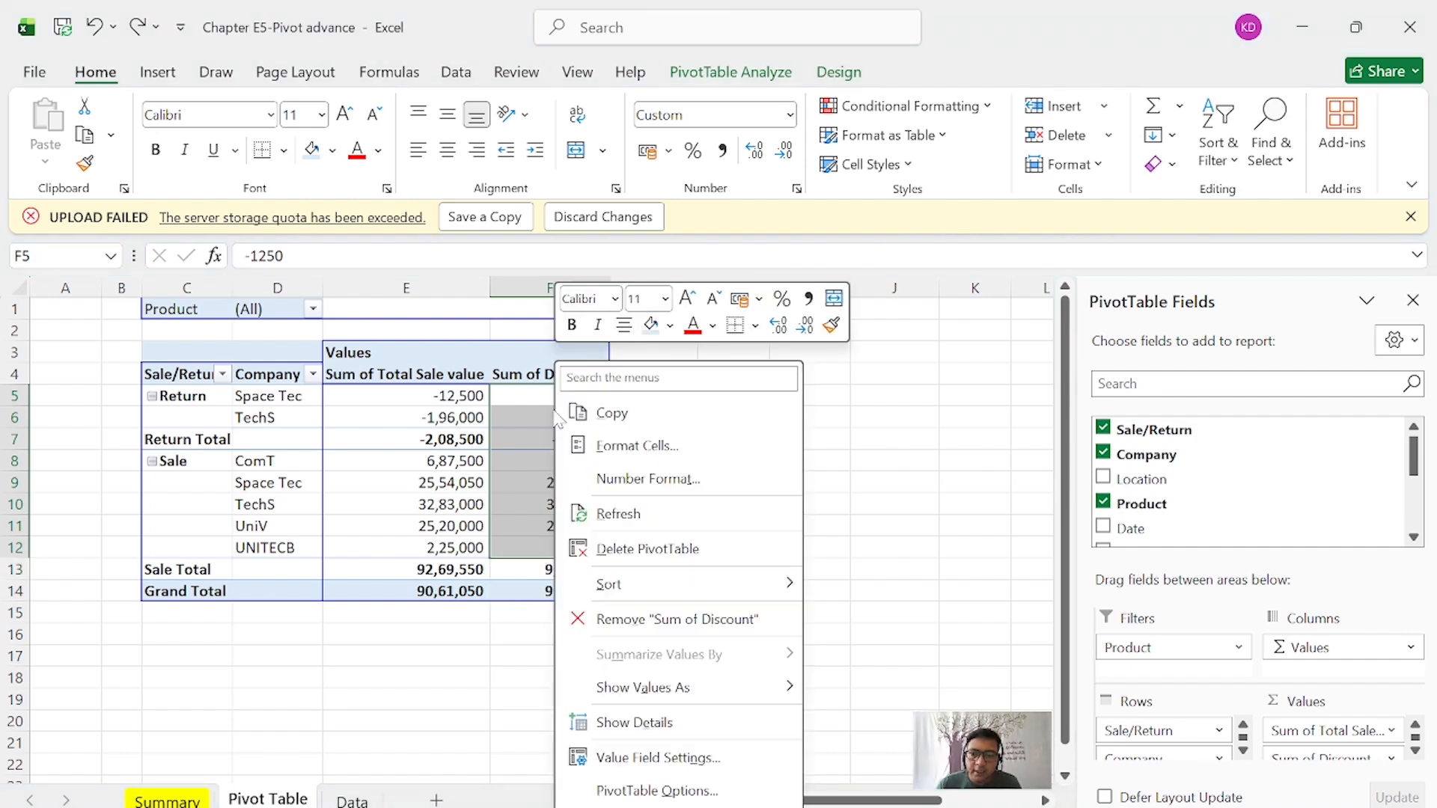
left_click(634, 446)
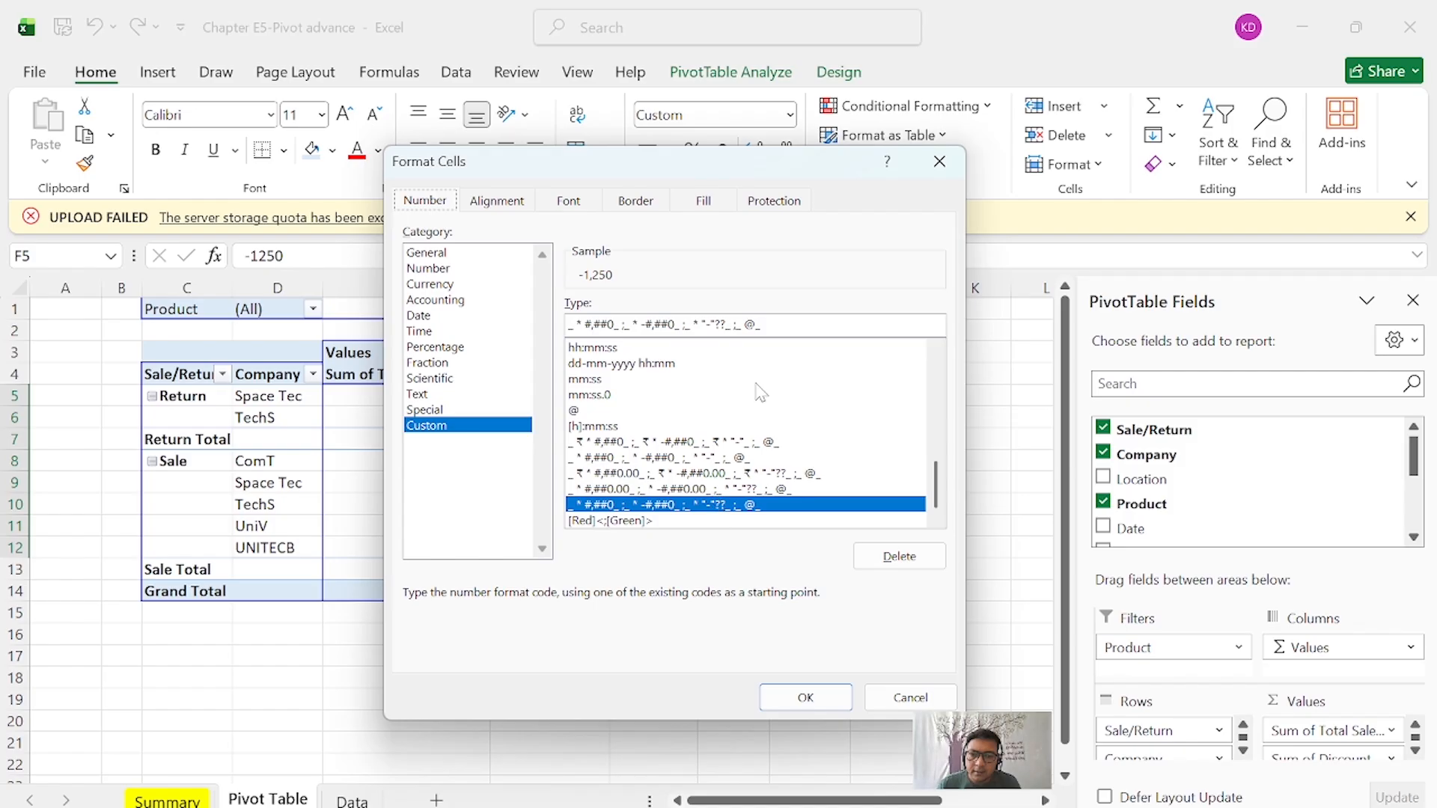
left_click_drag(764, 325, 1, 280)
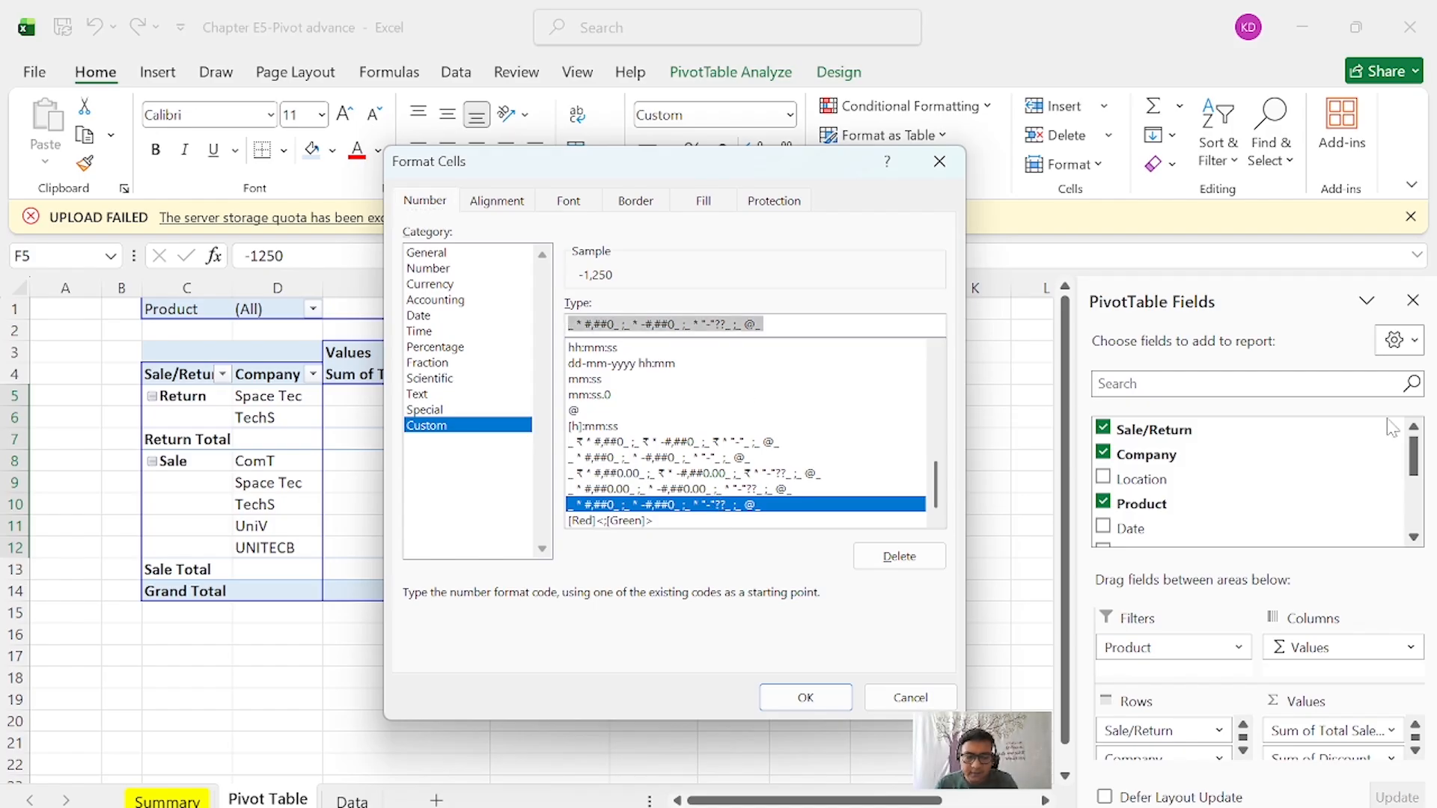
type("[Gree")
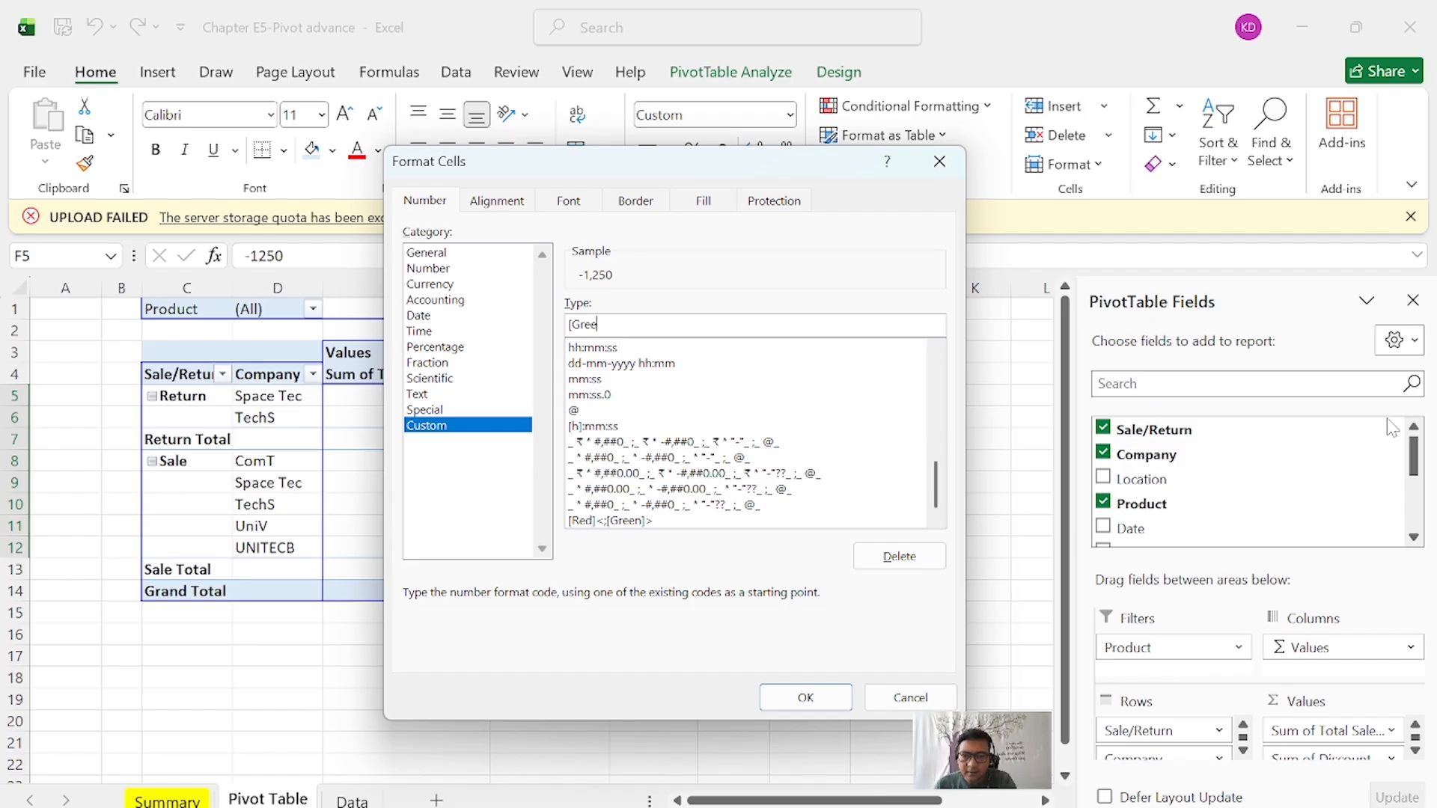
type("n")
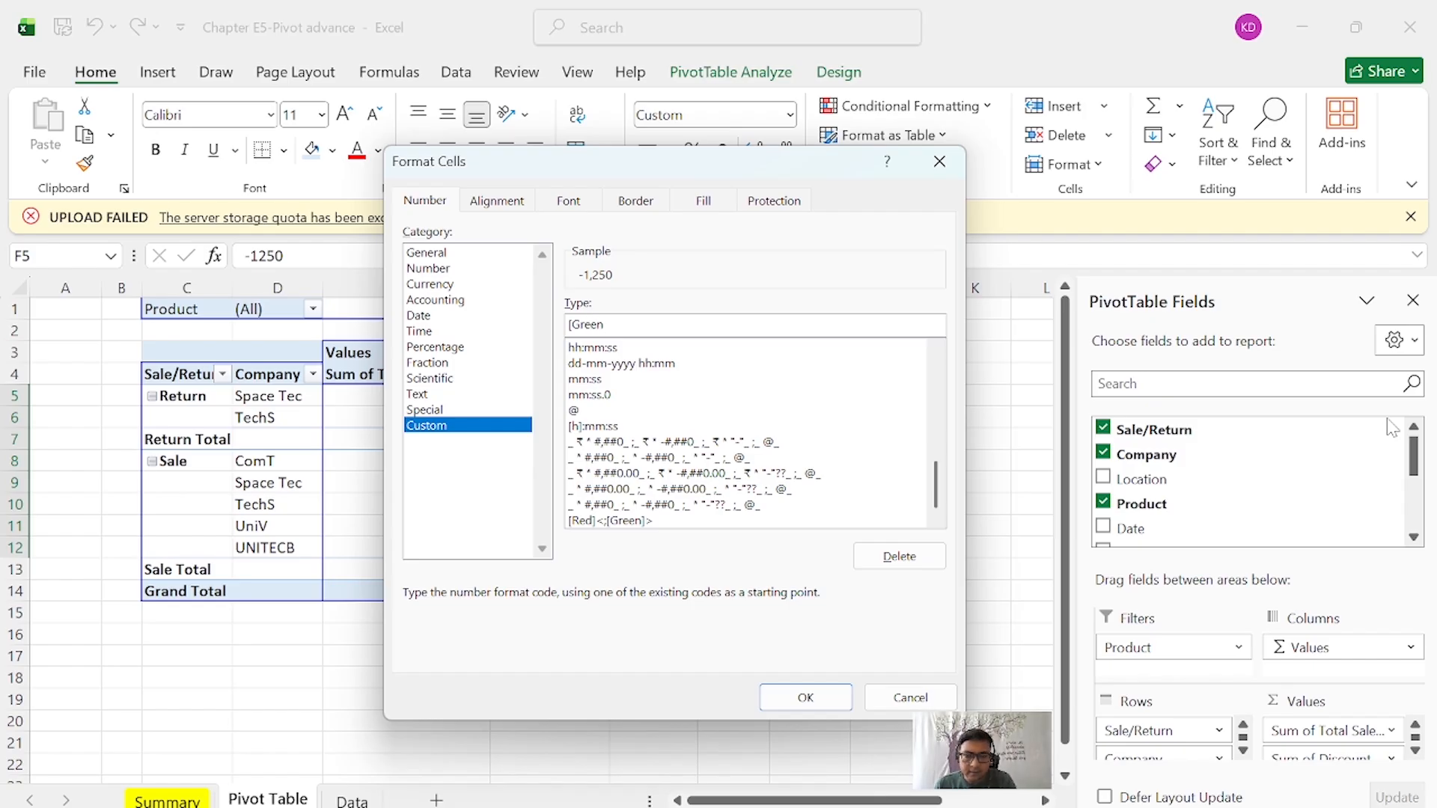
type("]")
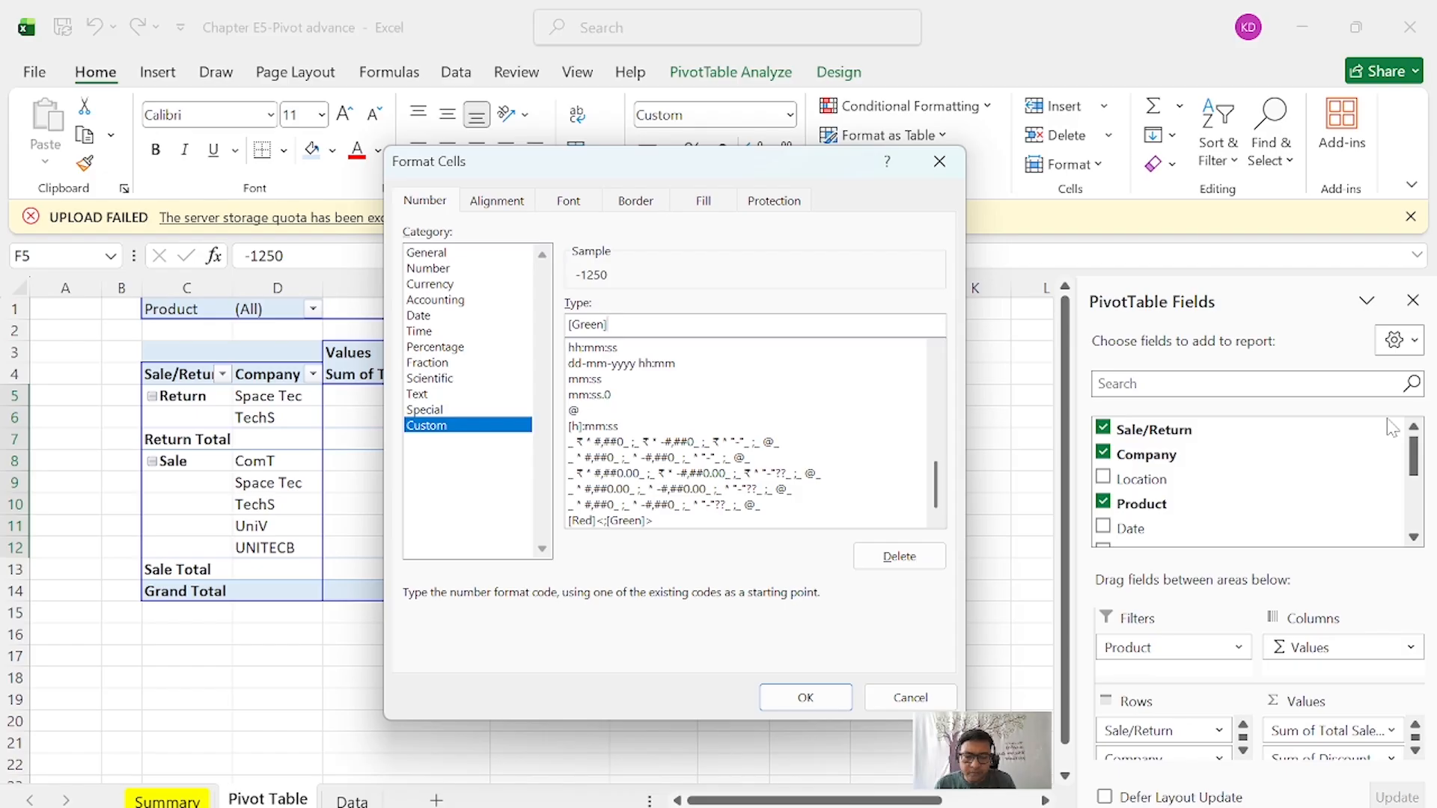
type(">")
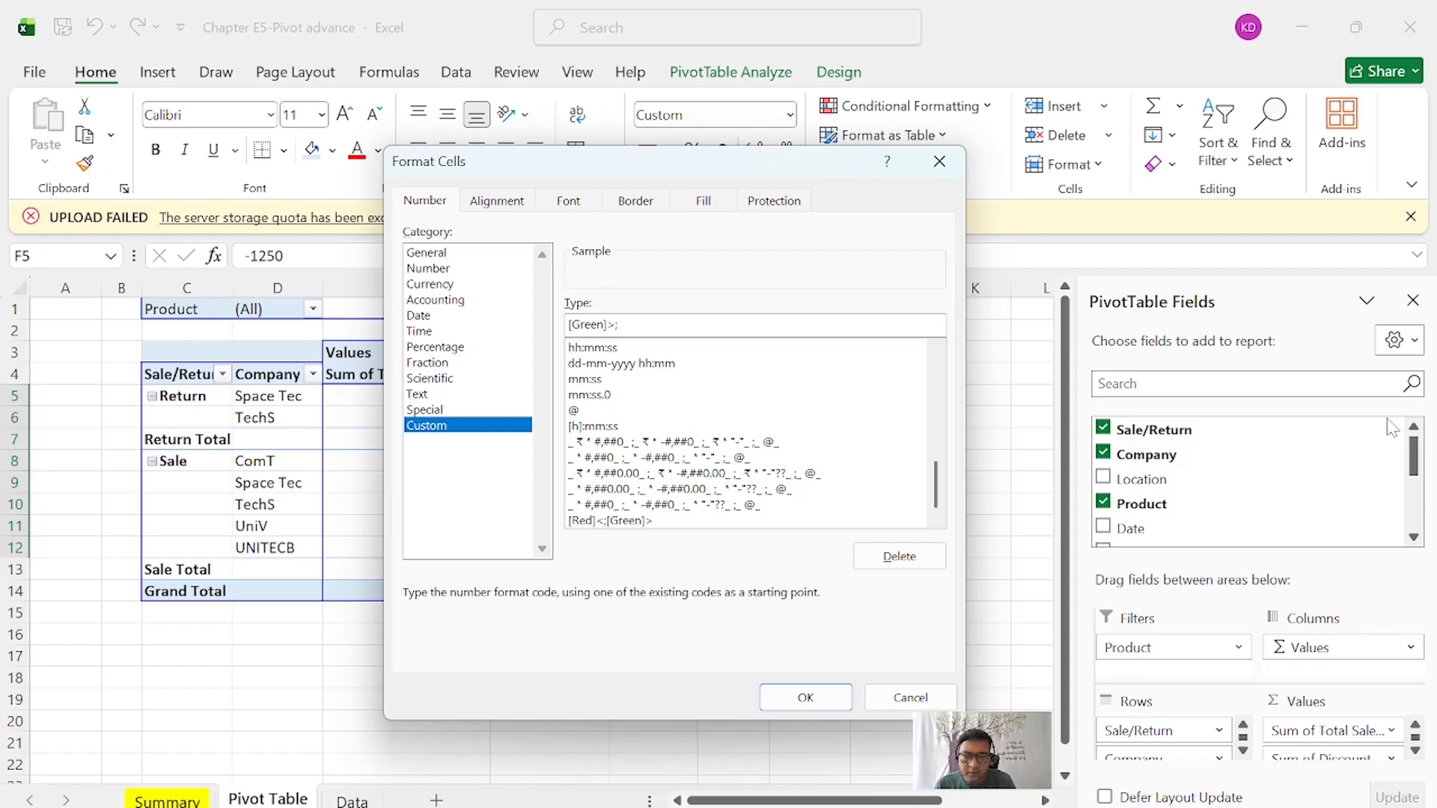
type(";[")
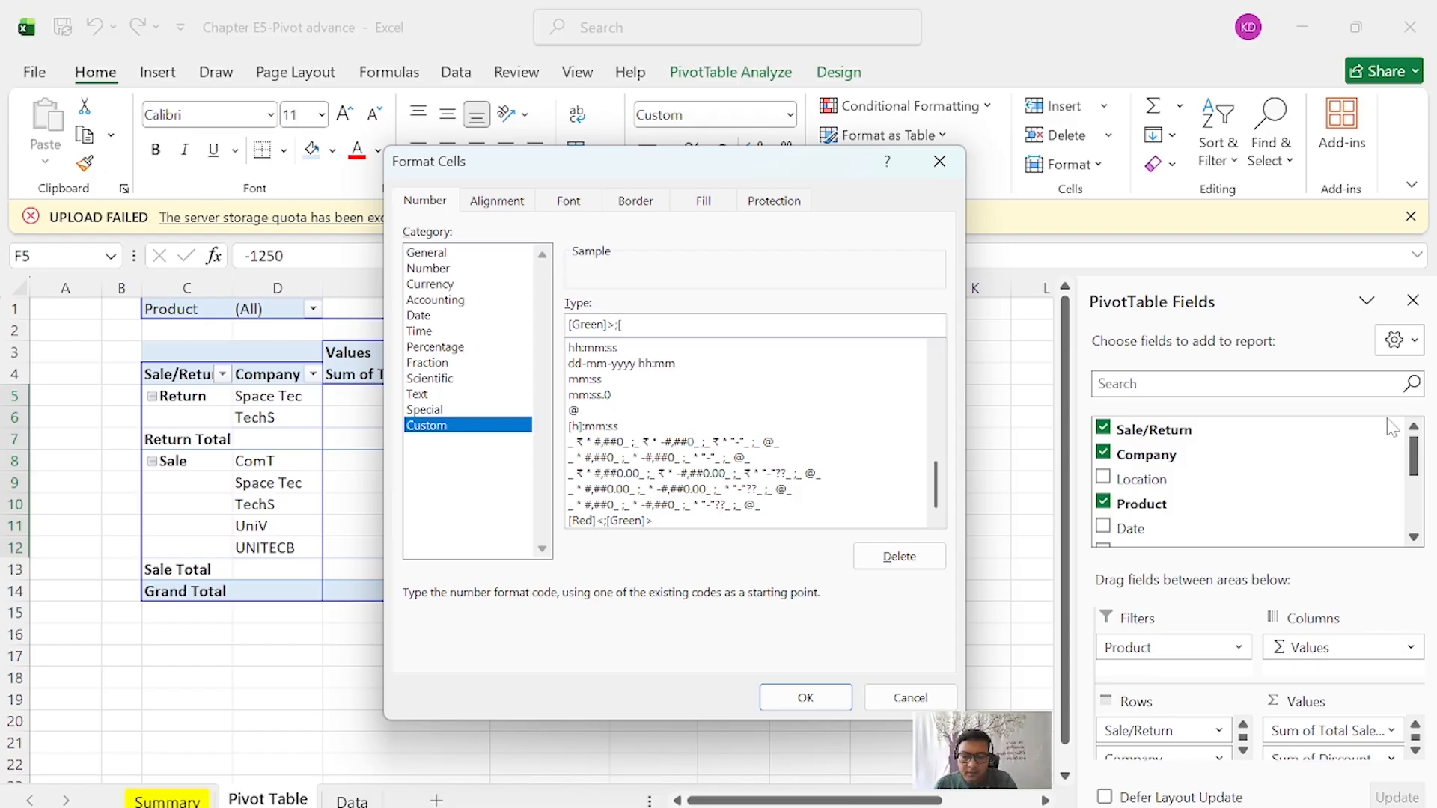
type("Red]")
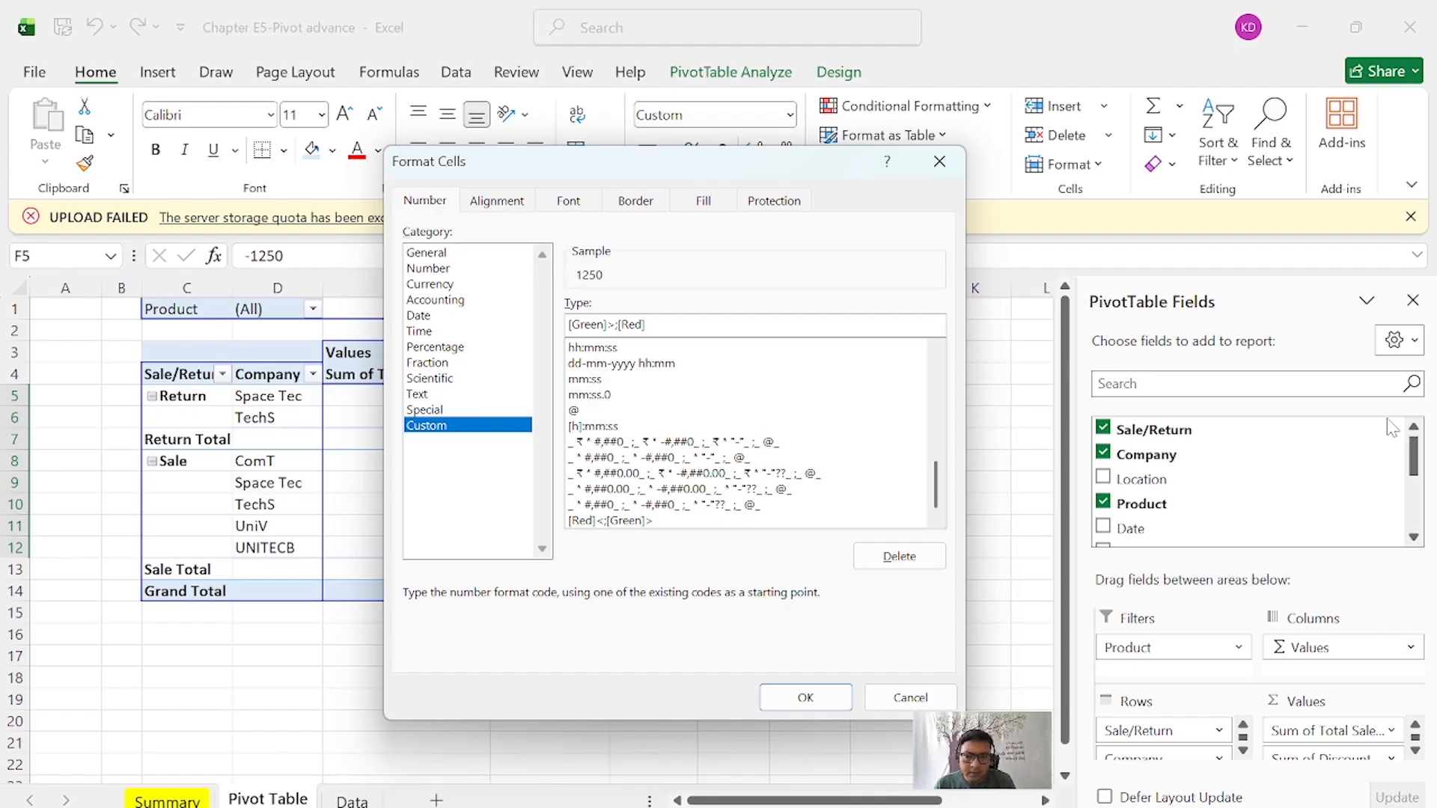
type("<")
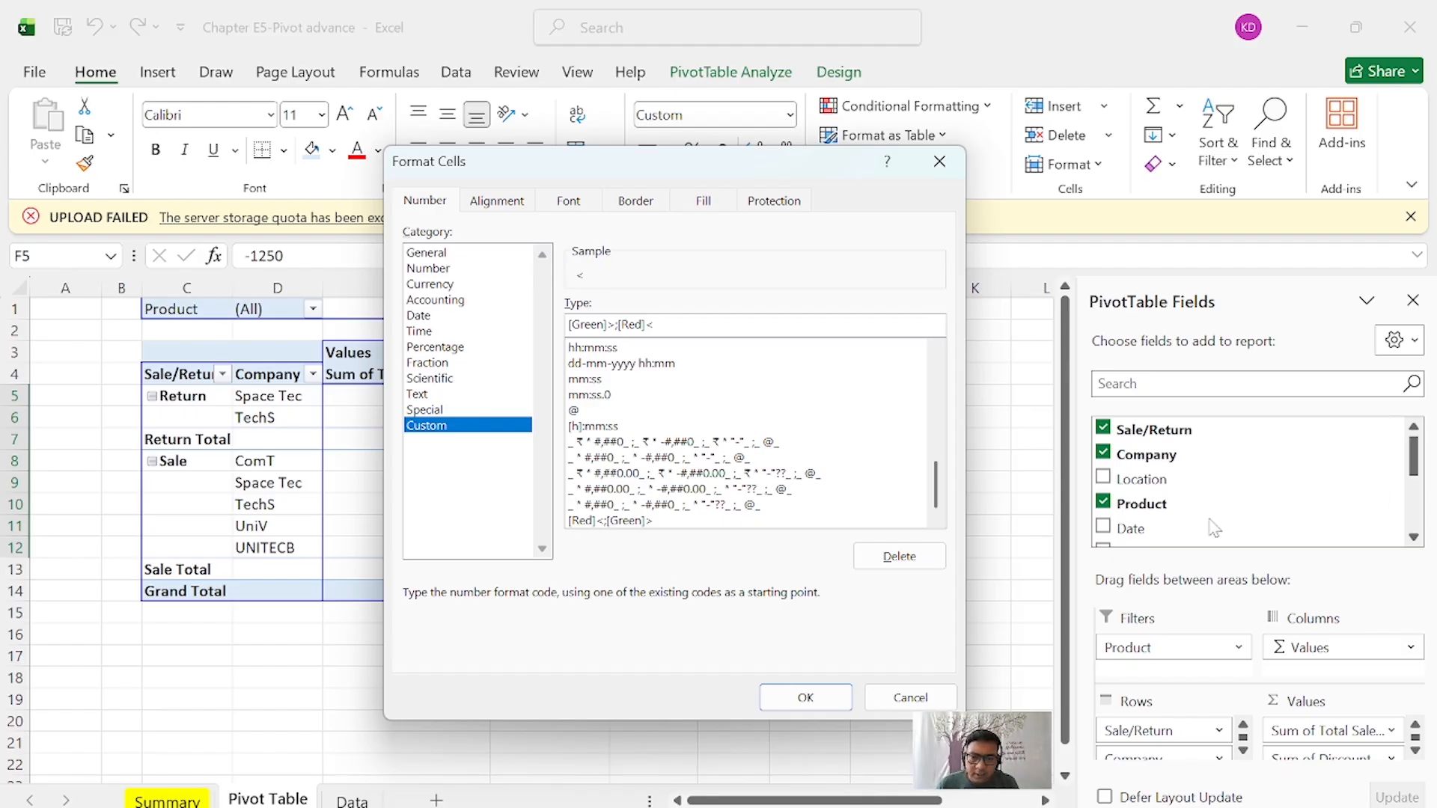
left_click(802, 702)
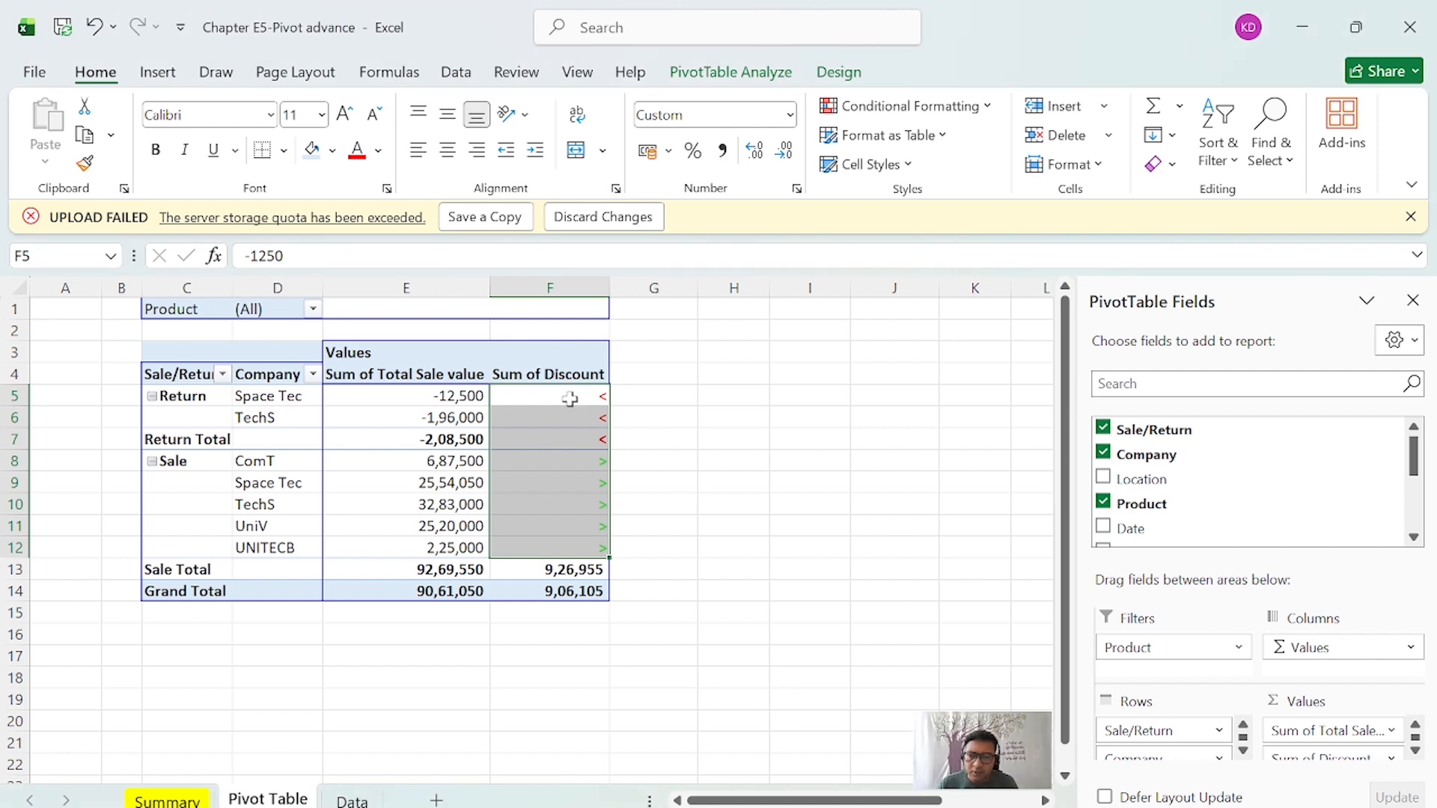
Check the Sum of Discount symbols against the Total Sale values for the Return rows and the Sale rows.
left_click_drag(567, 397, 568, 448)
left_click_drag(478, 396, 476, 449)
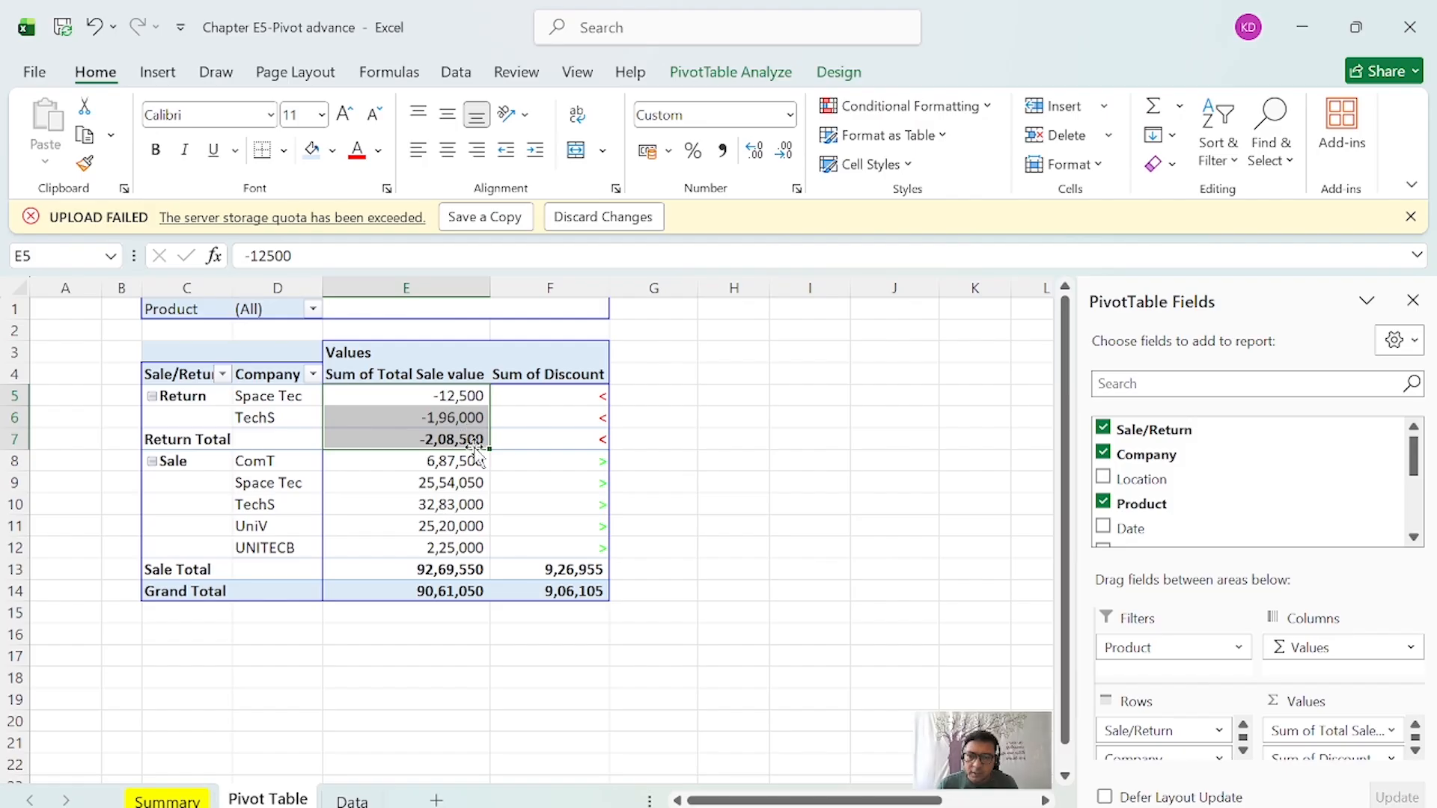
left_click_drag(569, 461, 583, 542)
left_click(451, 464)
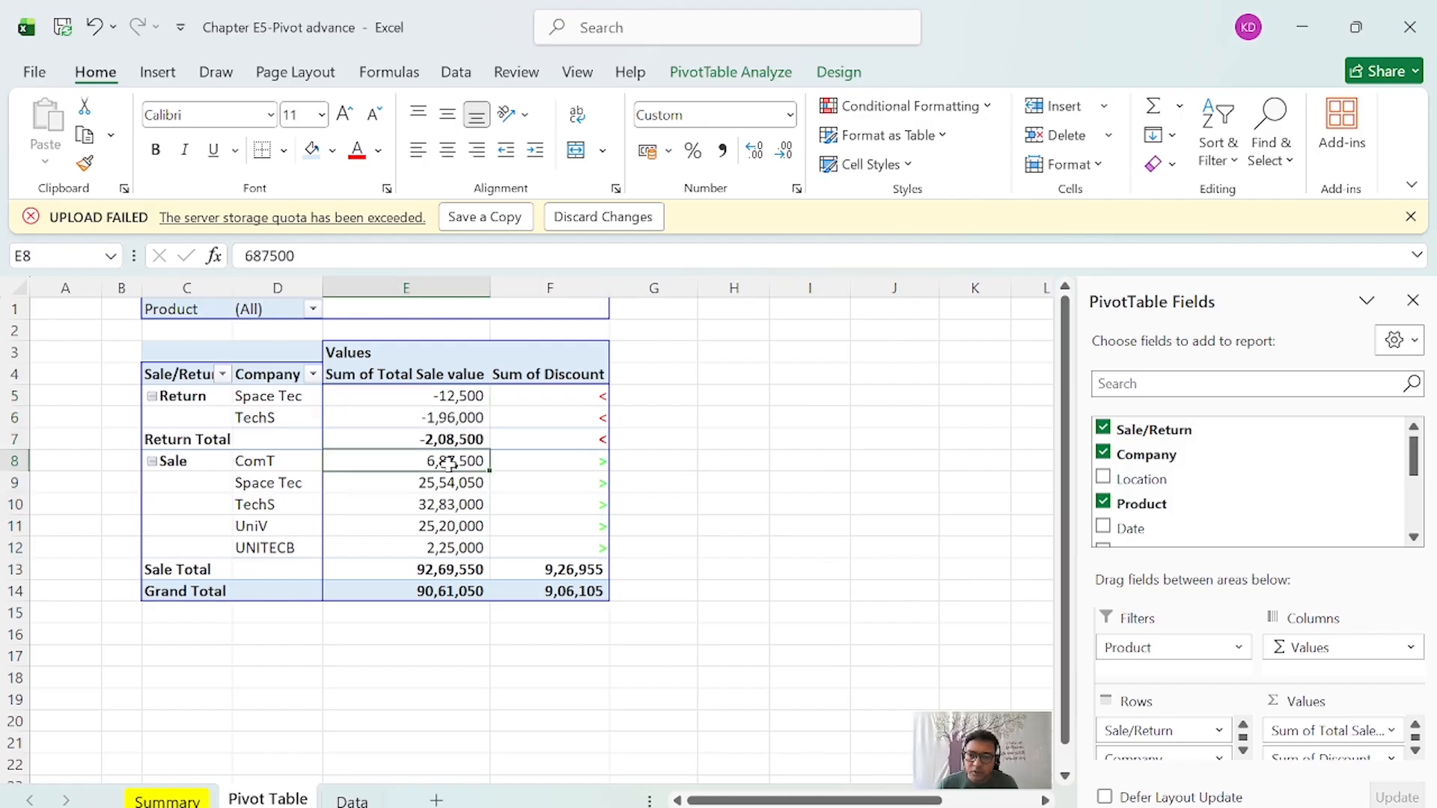
left_click_drag(452, 464, 449, 548)
Select the Group data field topic on the Summary sheet, and return to the Pivot Table sheet.
key("ctrl+Page_Up")
left_click(1075, 550)
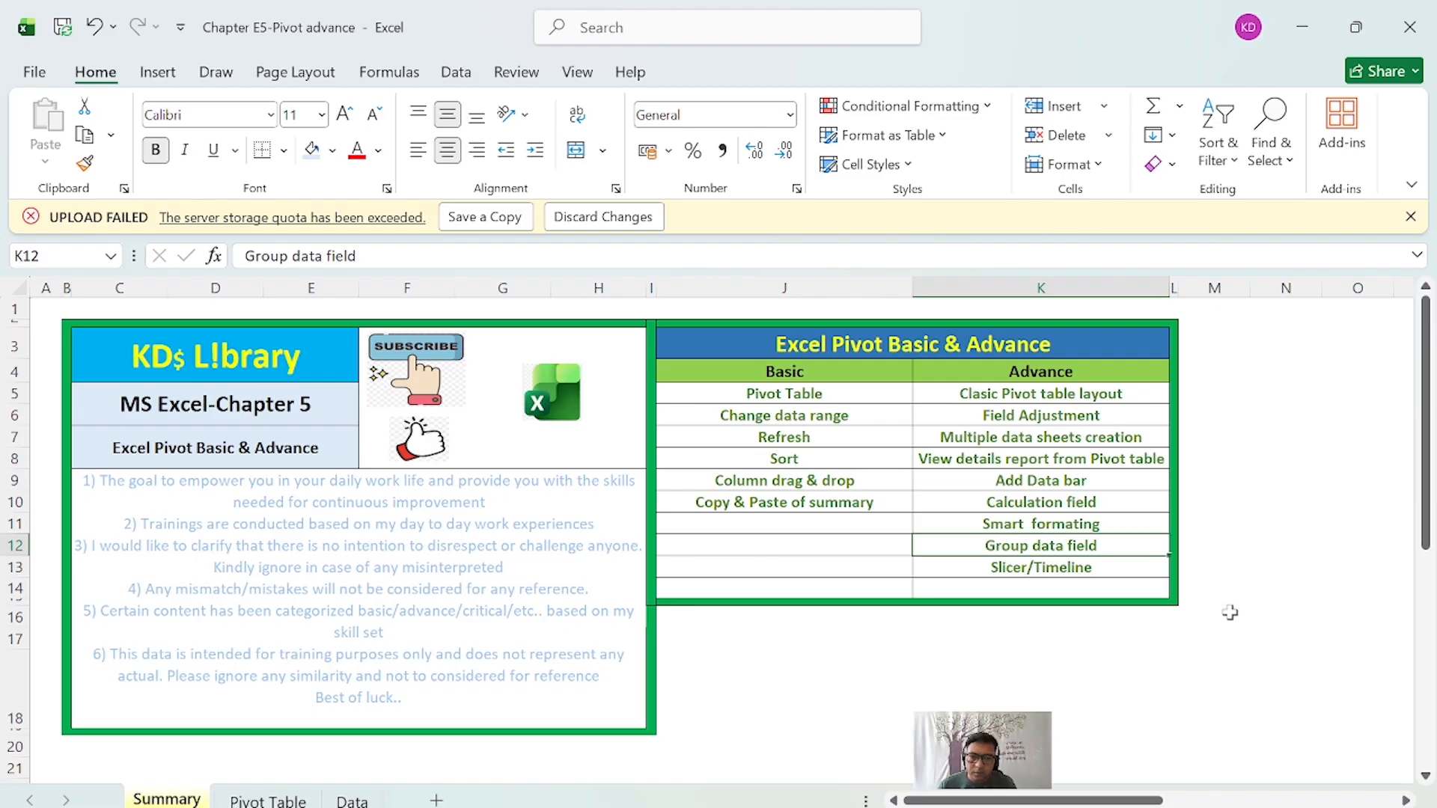
key("ctrl+Page_Down")
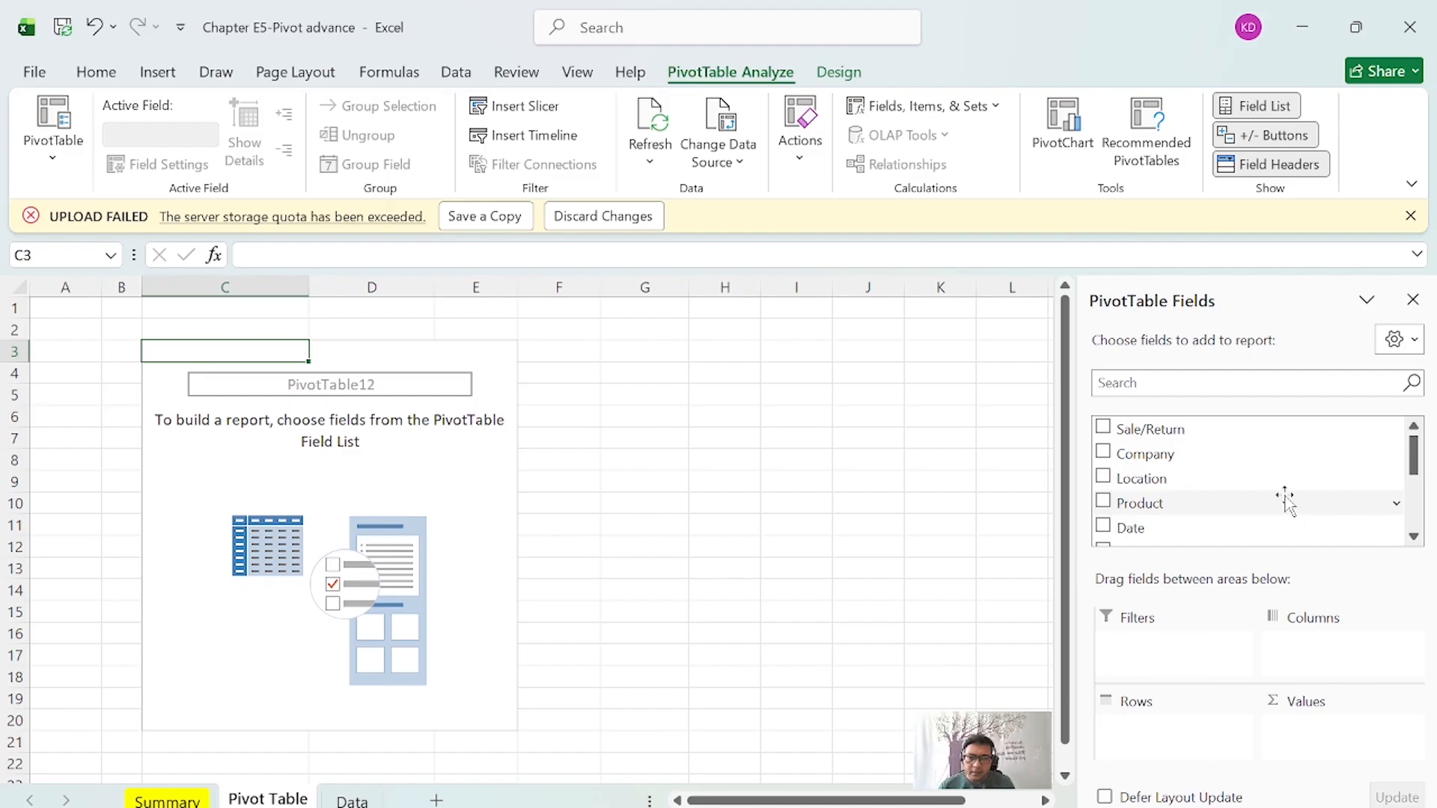
Build the empty pivot table with Product in the rows, Date in the columns and Total Sale value as the values.
left_click(1284, 504)
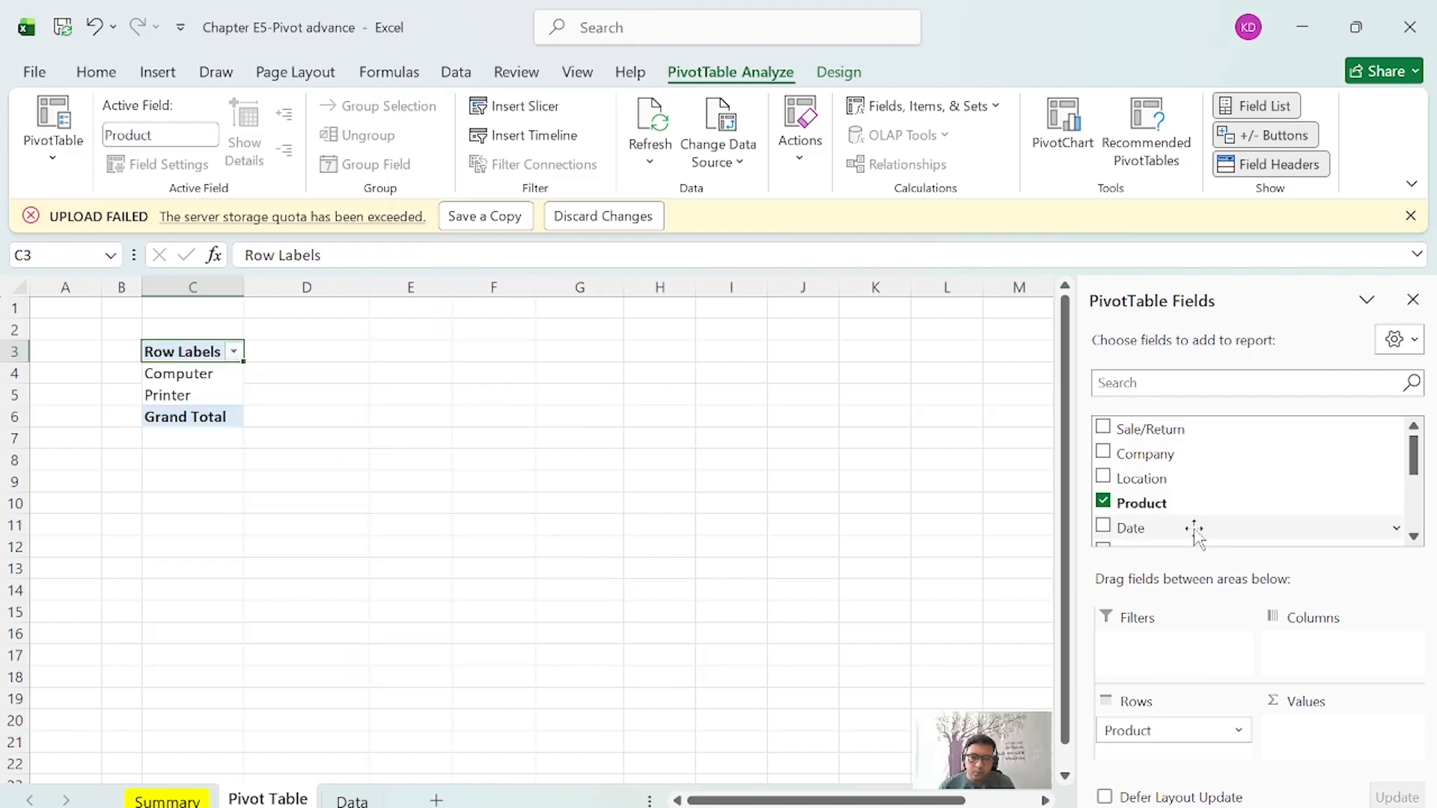
left_click_drag(1167, 527, 1377, 651)
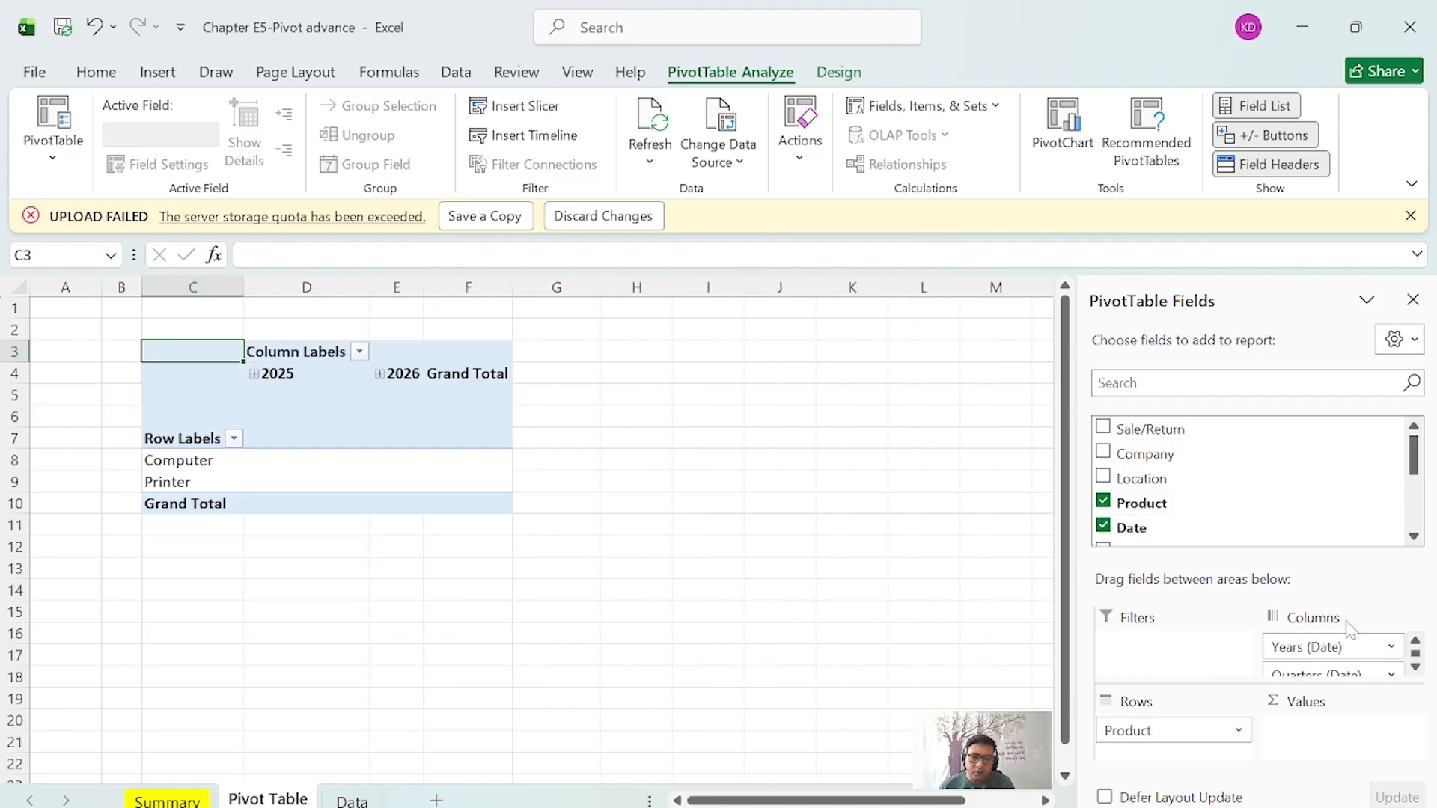
scroll(1212, 479, "down", 3)
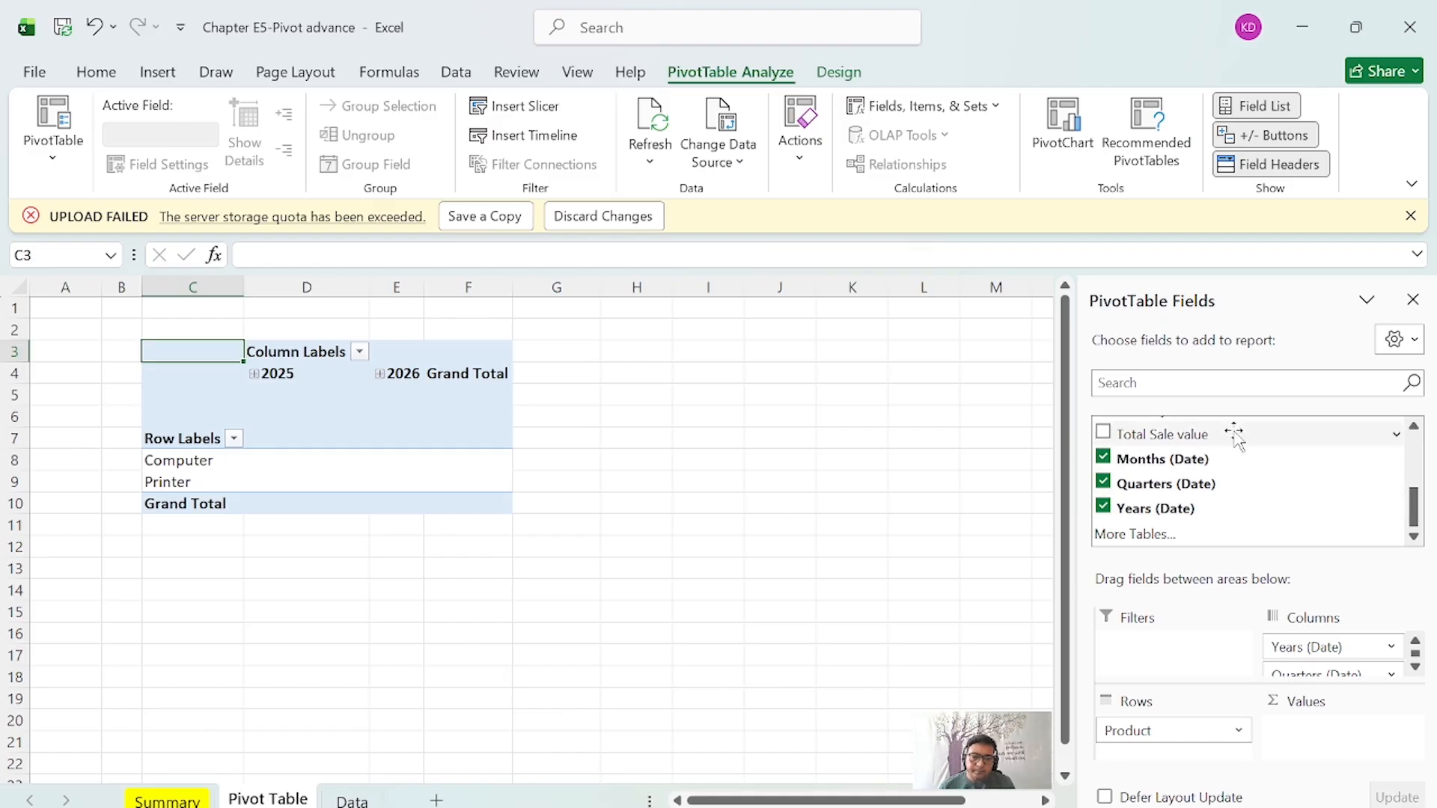
left_click_drag(1237, 438, 1343, 729)
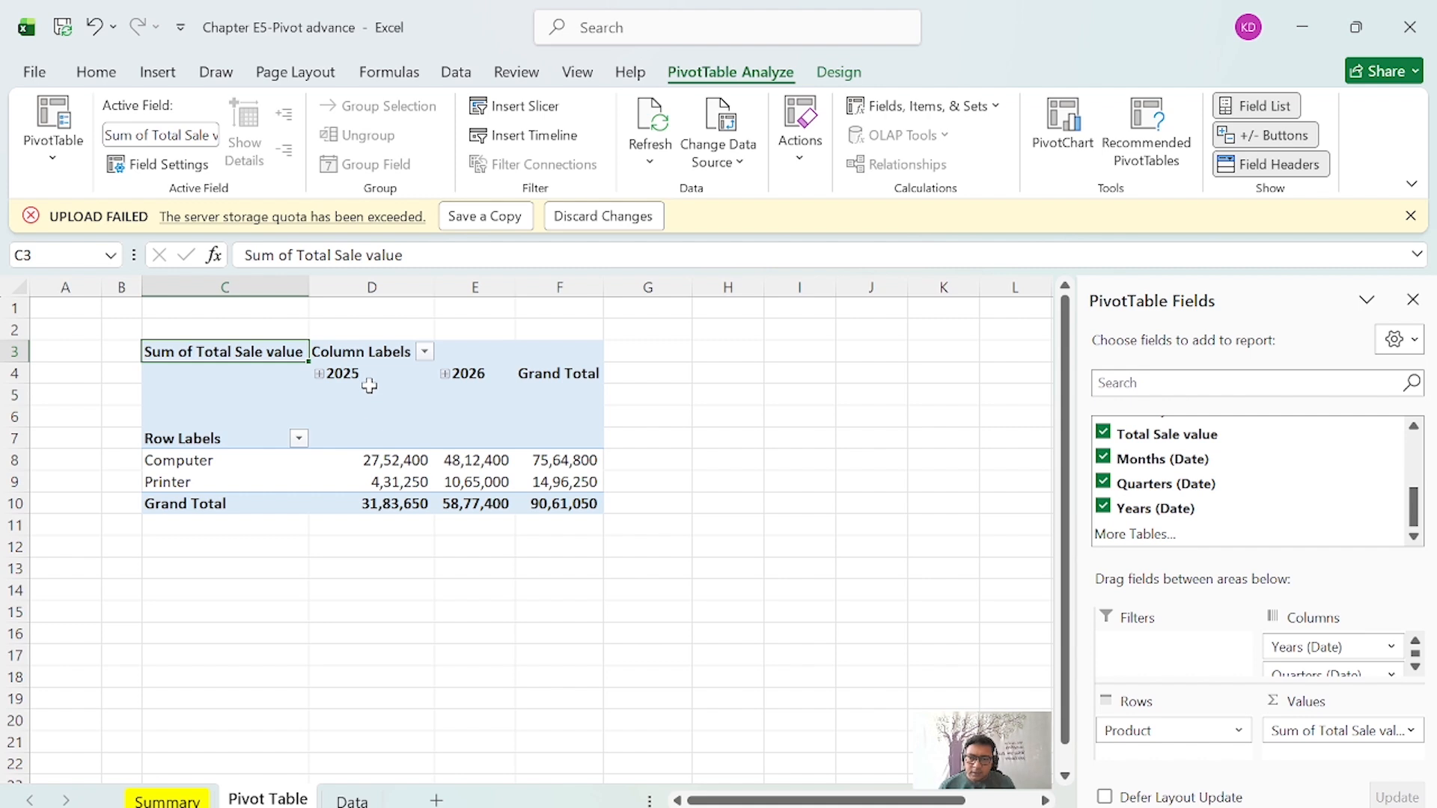
Examine the Computer and Printer sale values under the year columns of the pivot table.
left_click_drag(367, 382, 510, 388)
left_click_drag(195, 460, 201, 487)
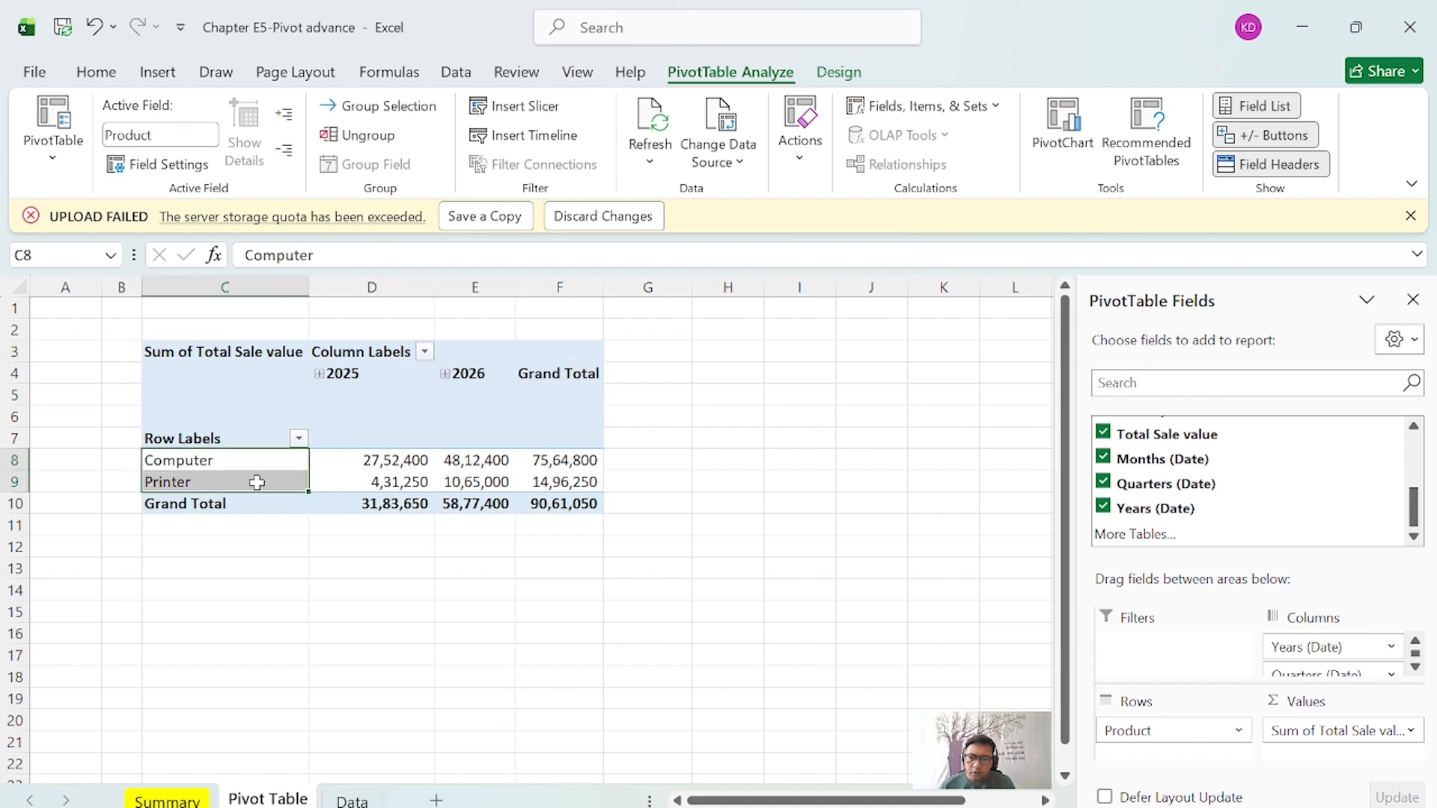
left_click(524, 414)
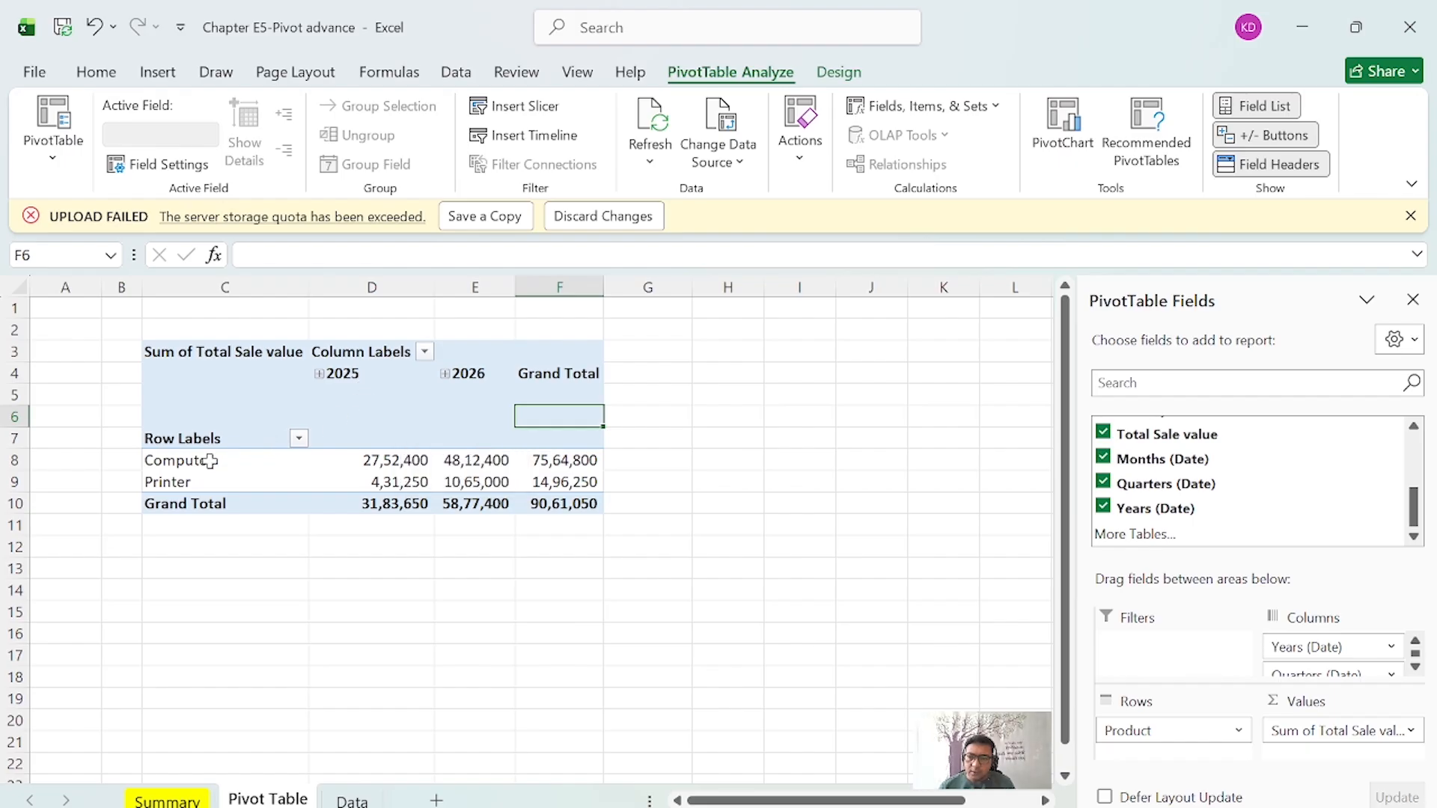
left_click_drag(211, 460, 227, 487)
left_click_drag(352, 460, 444, 500)
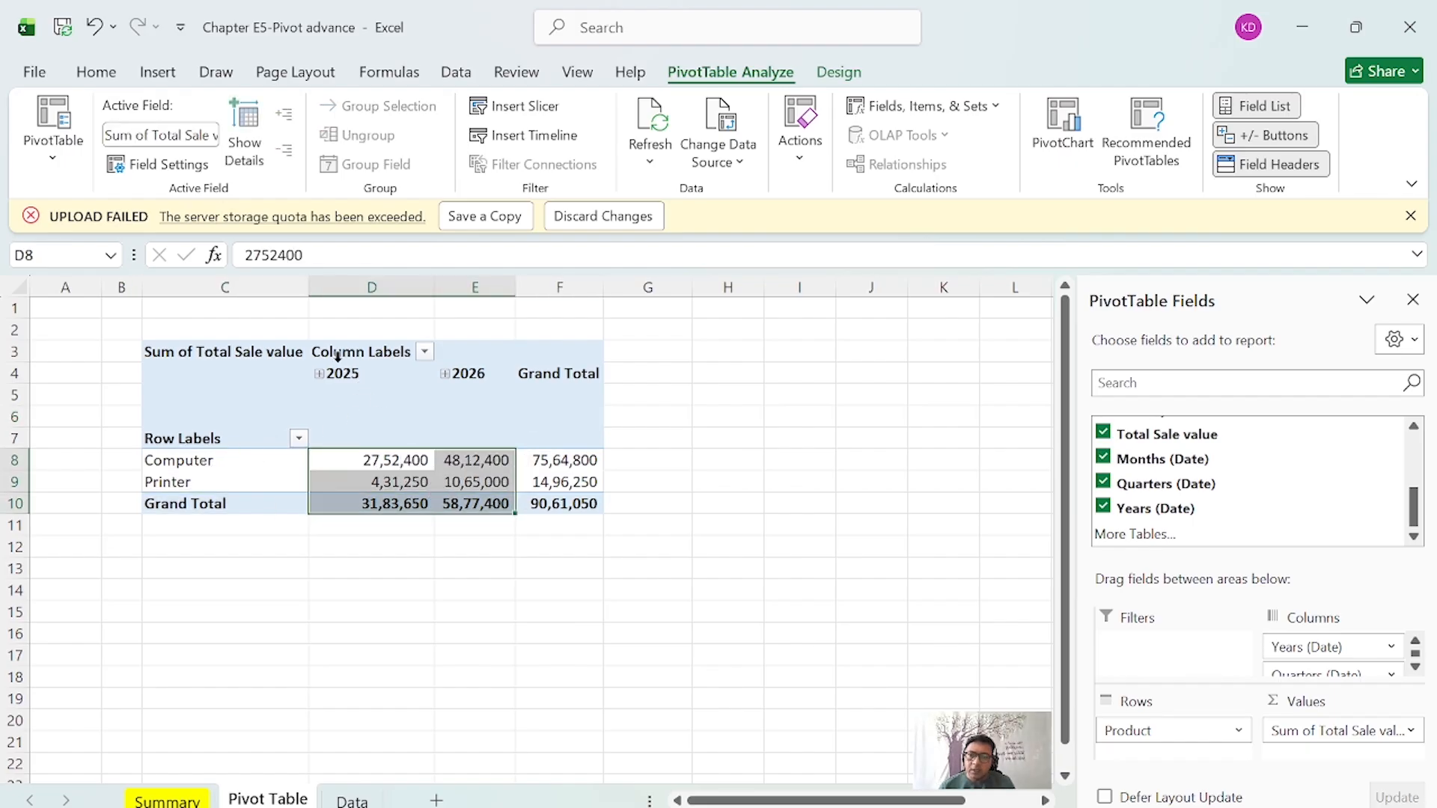
left_click_drag(373, 382, 472, 369)
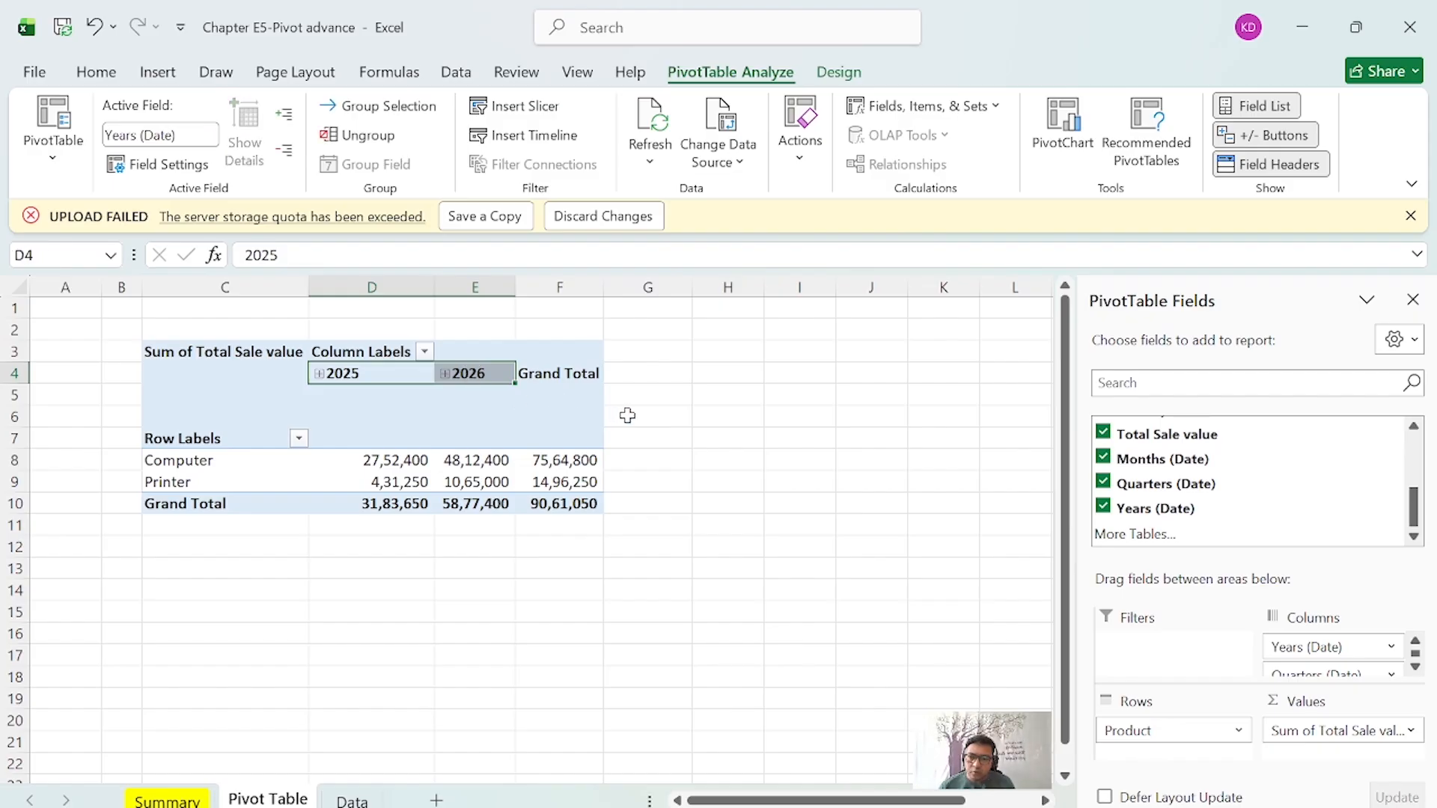
Regroup the pivot table's date columns by Days only, removing the Months, Quarters and Years grouping.
left_click(402, 375)
right_click(406, 380)
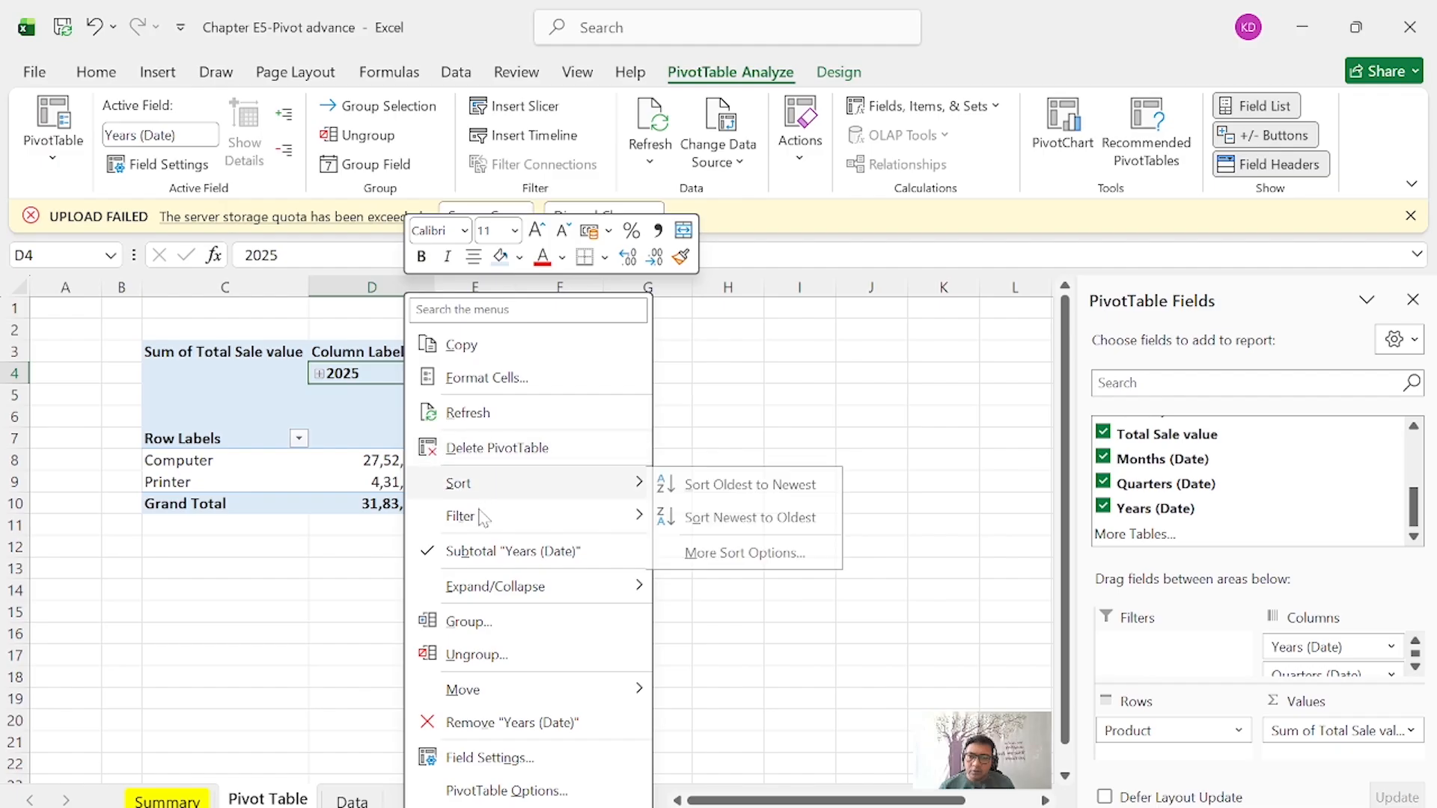
mouse_move(494, 586)
left_click(508, 621)
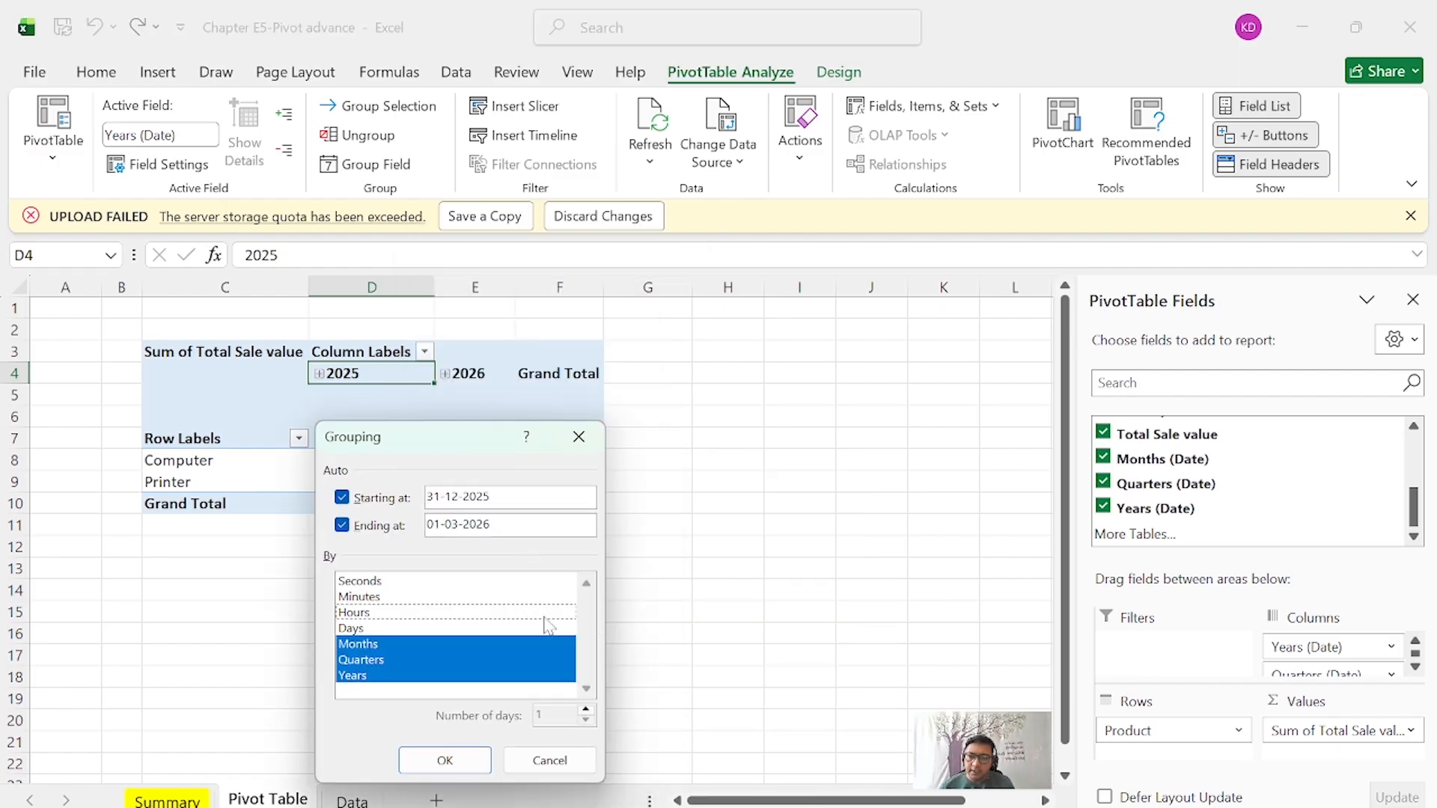
left_click(402, 630)
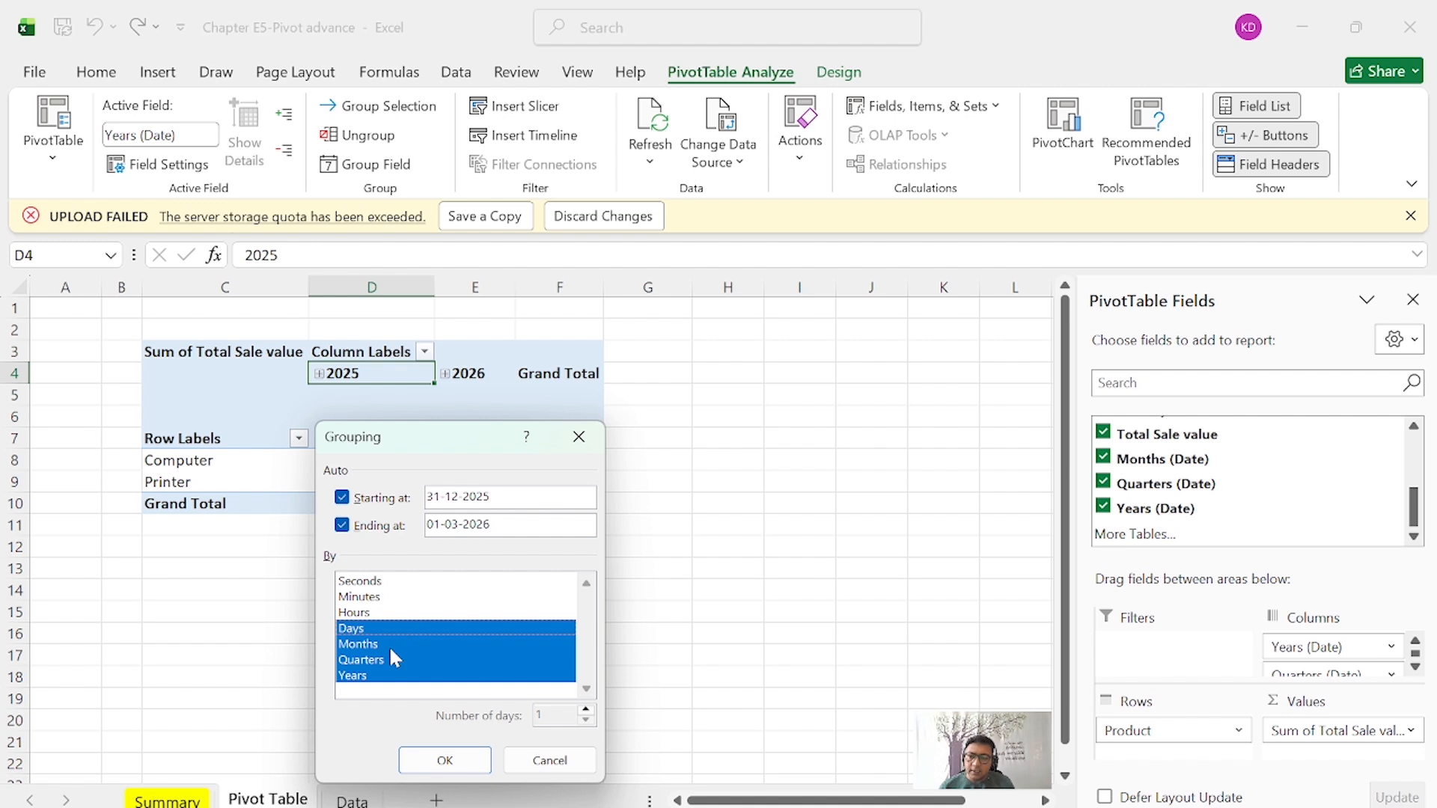
left_click(392, 645)
left_click(394, 659)
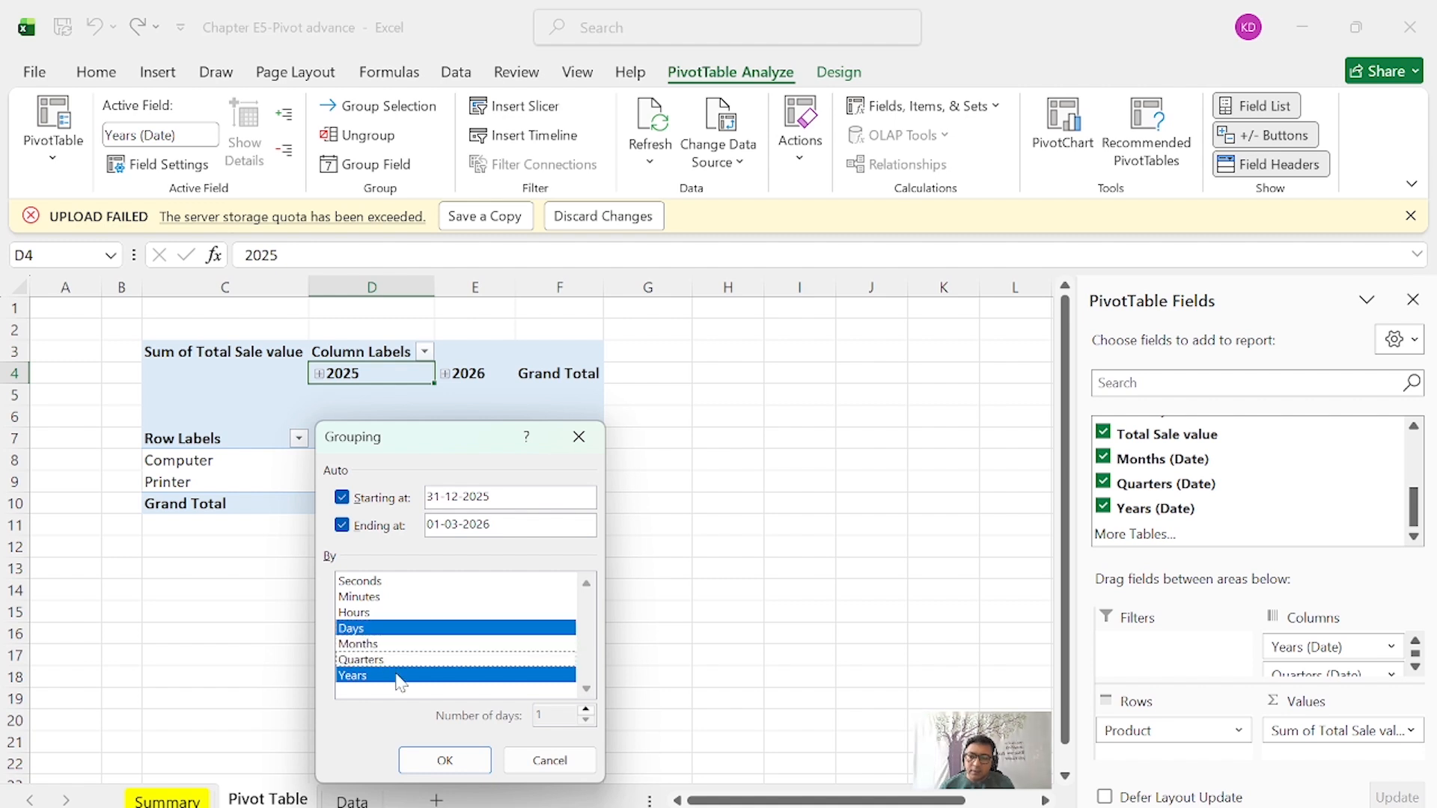
left_click(398, 677)
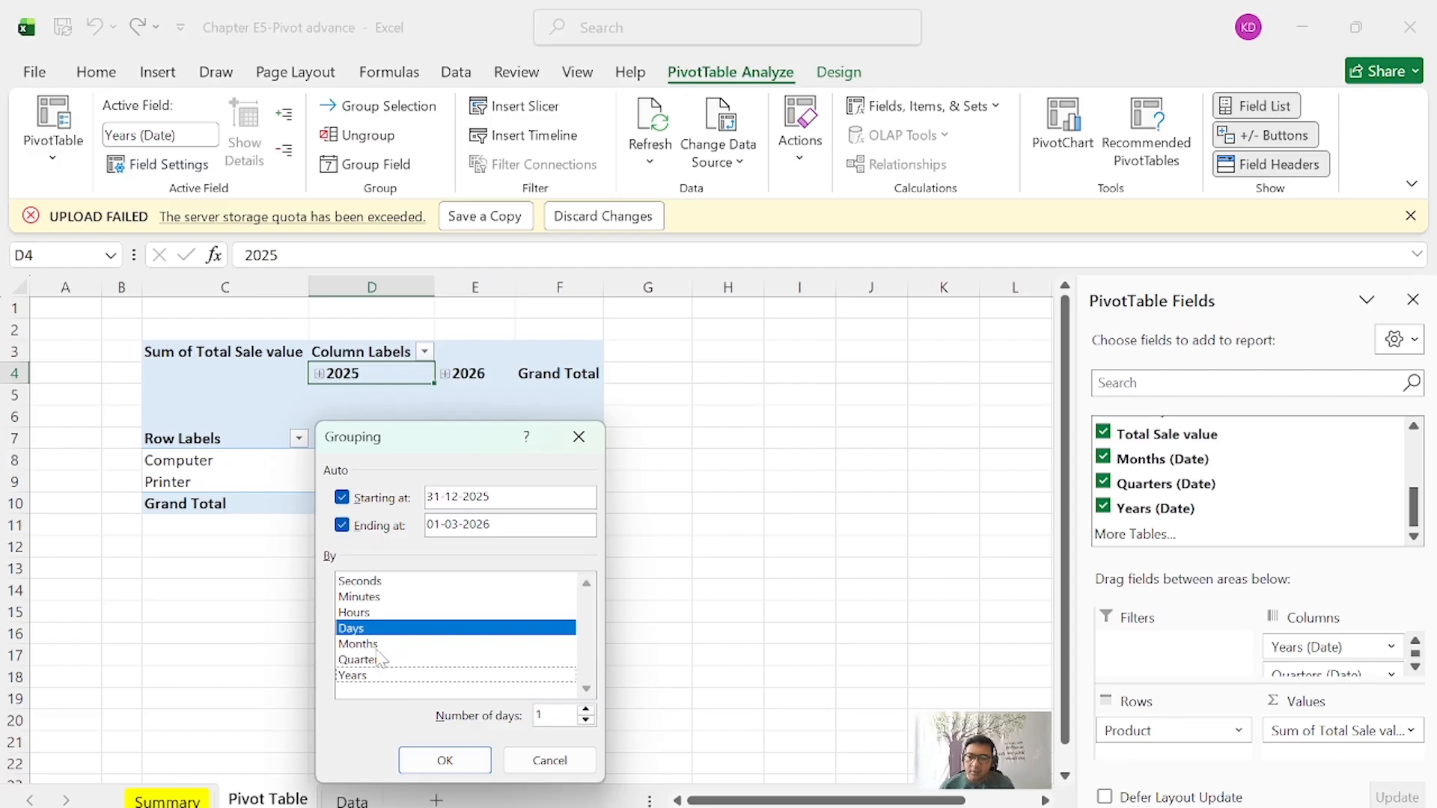
left_click(443, 763)
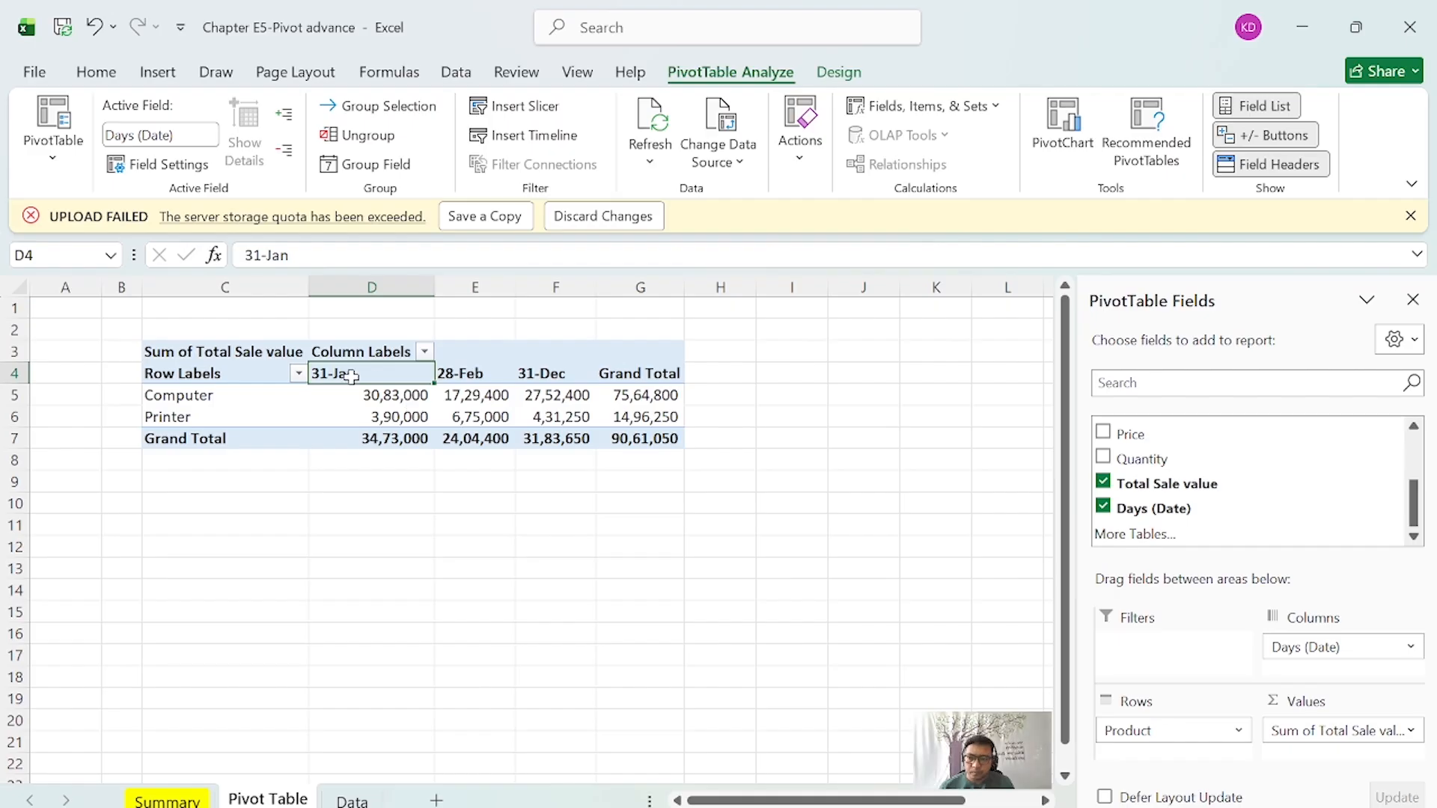
left_click_drag(351, 376, 603, 368)
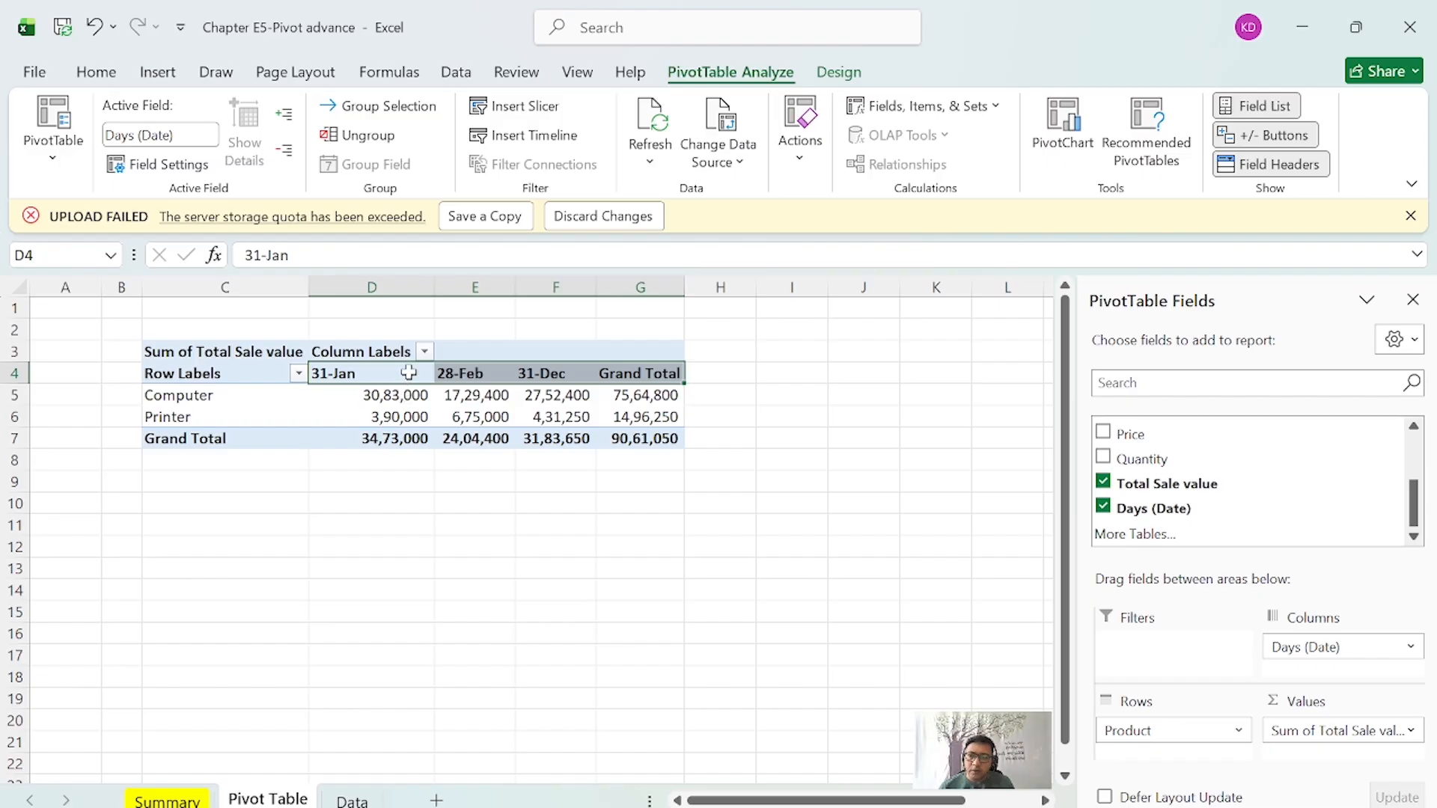
left_click_drag(445, 373, 557, 373)
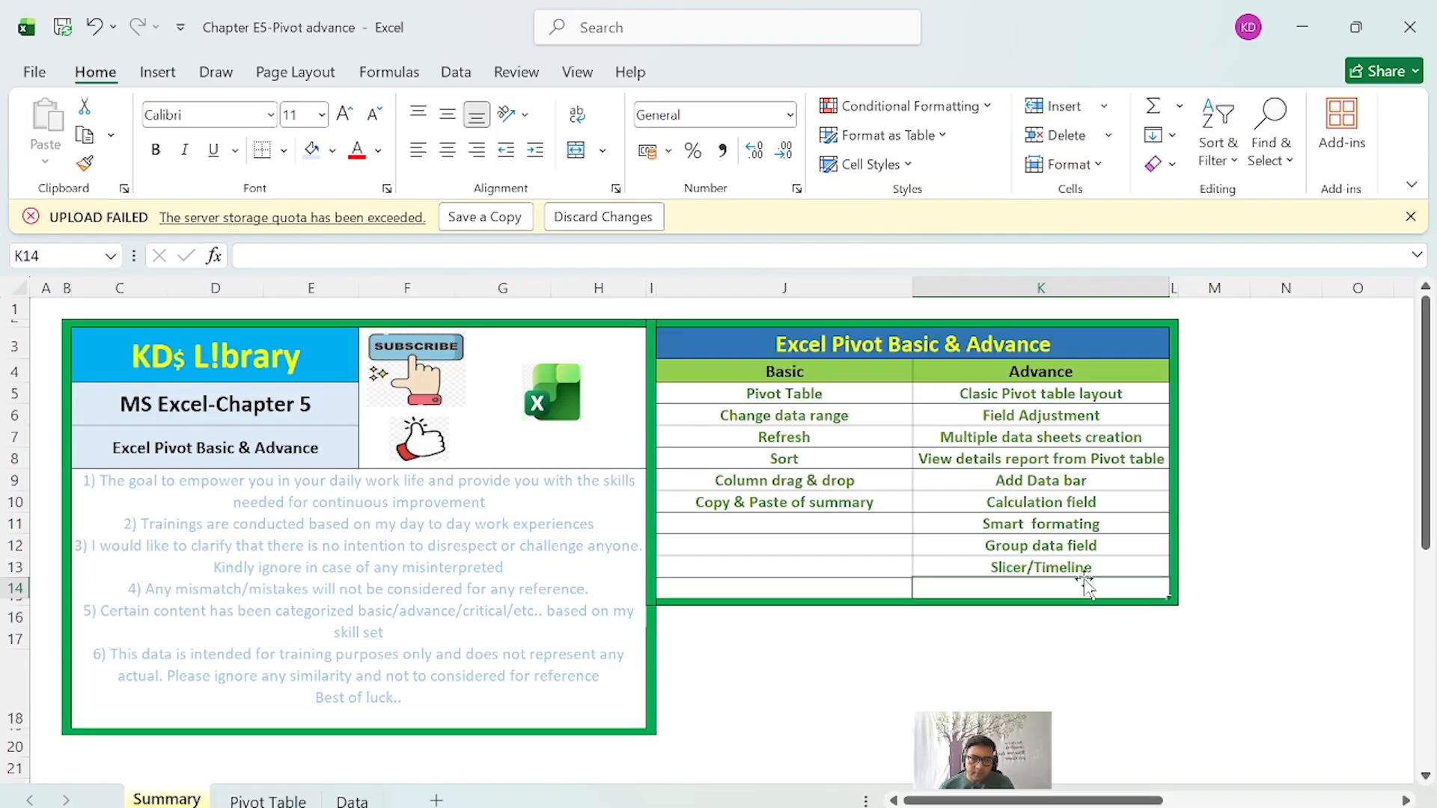
Select the Slicer/Timeline topic on the Summary sheet, and return to the Pivot Table sheet.
left_click(1083, 571)
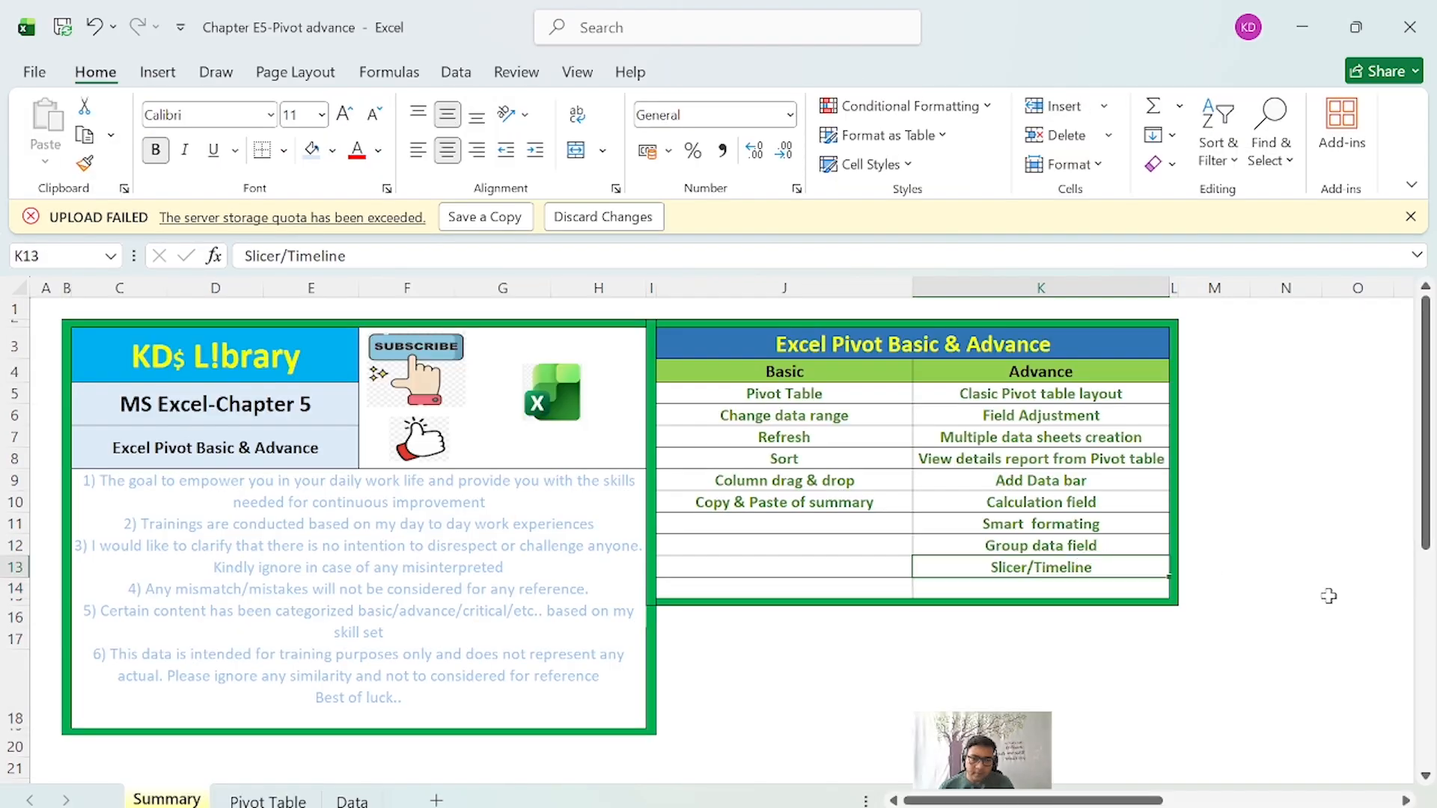
key("ctrl+Page_Down")
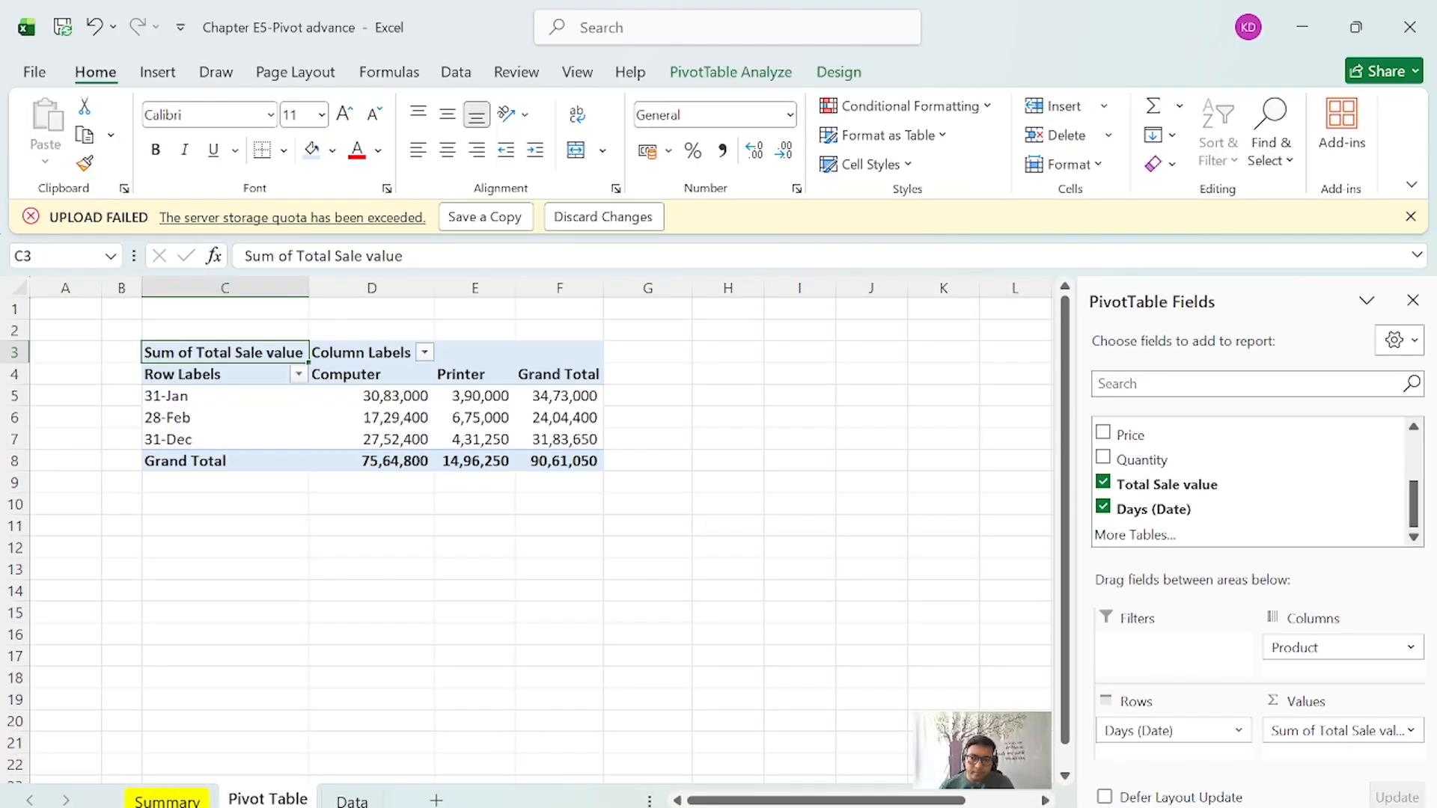
left_click(168, 801)
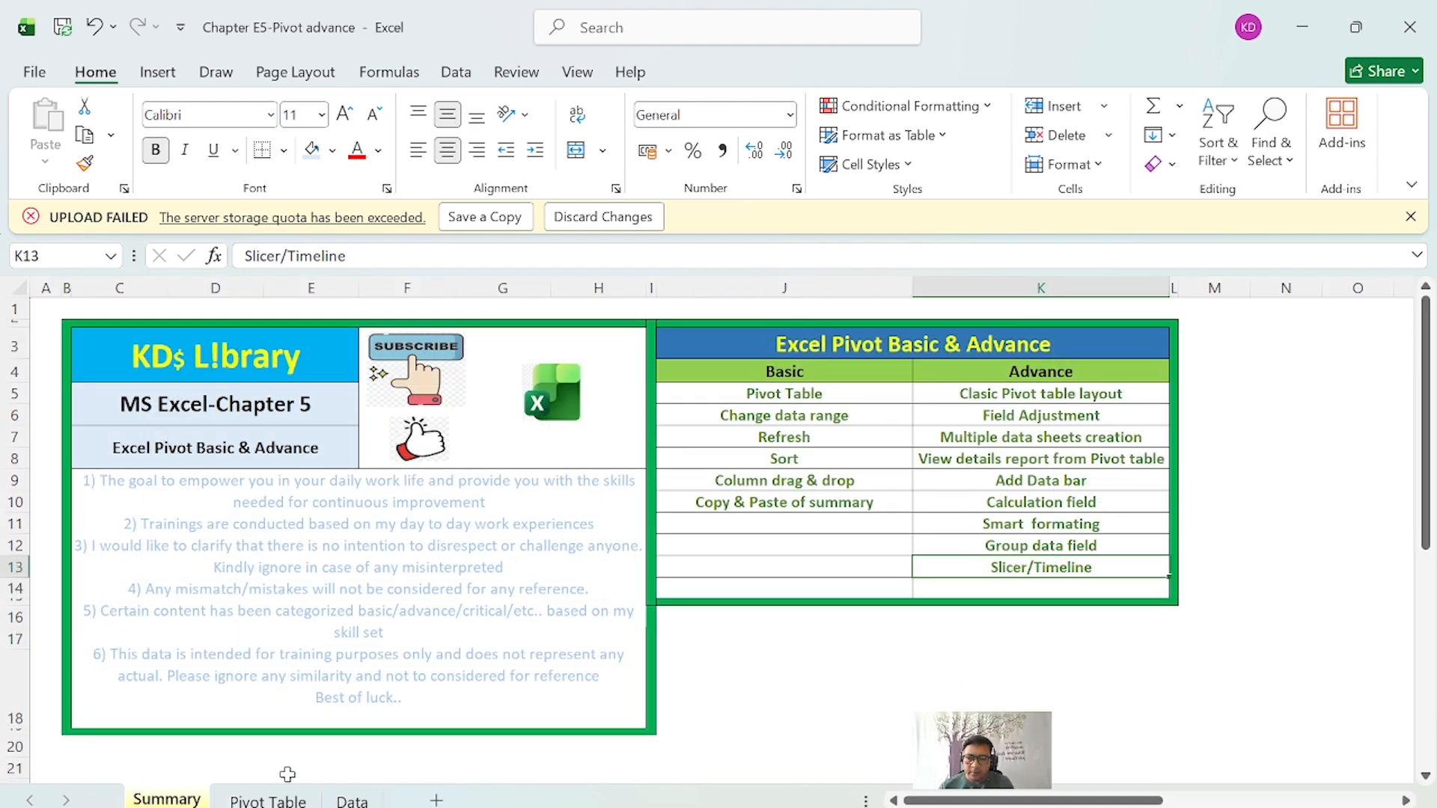
left_click(282, 799)
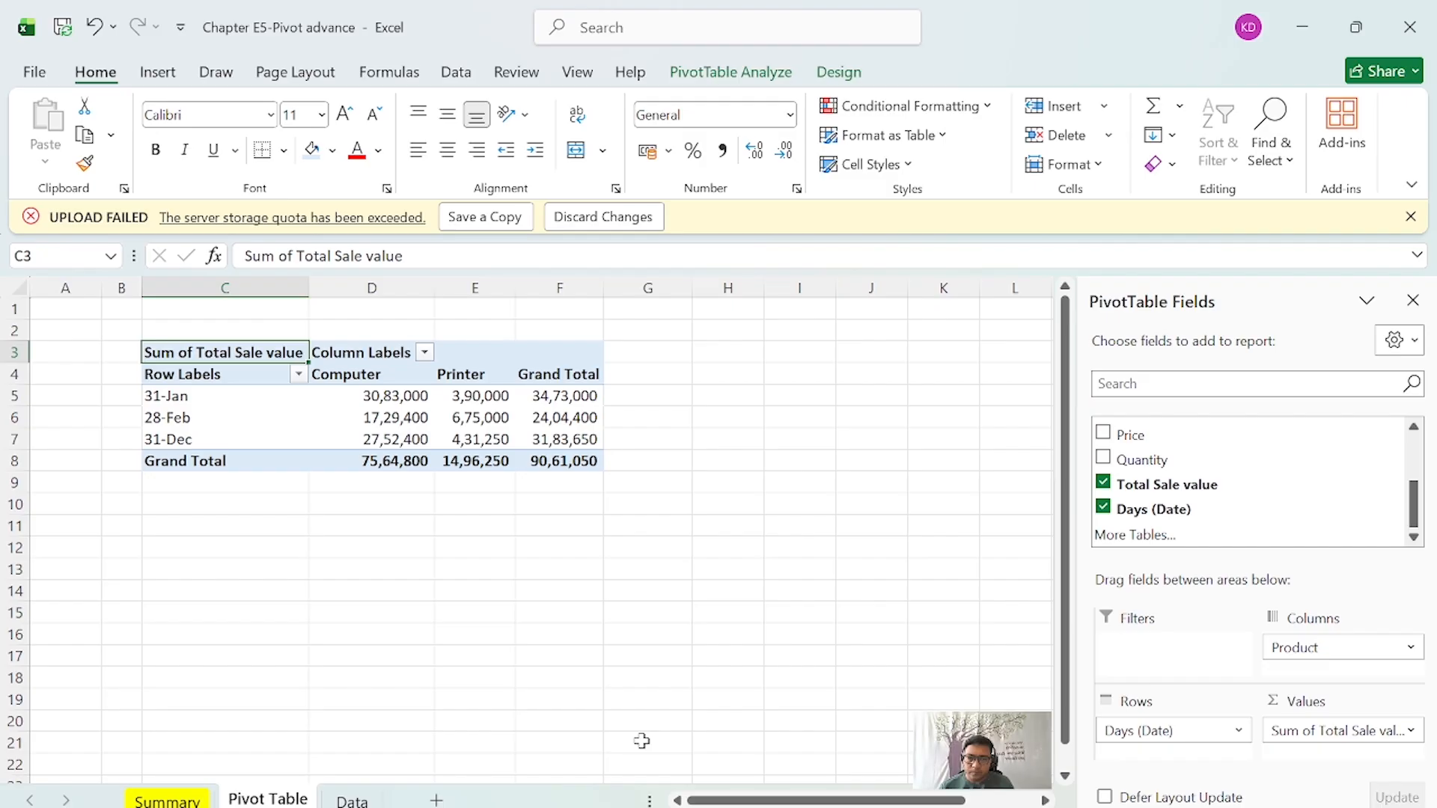
Set the pivot table's row fields to Sale/Return, Location and Company, in that order, in place of the Days (Date) field.
scroll(1227, 478, "up", 3)
left_click_drag(1156, 455, 1232, 498)
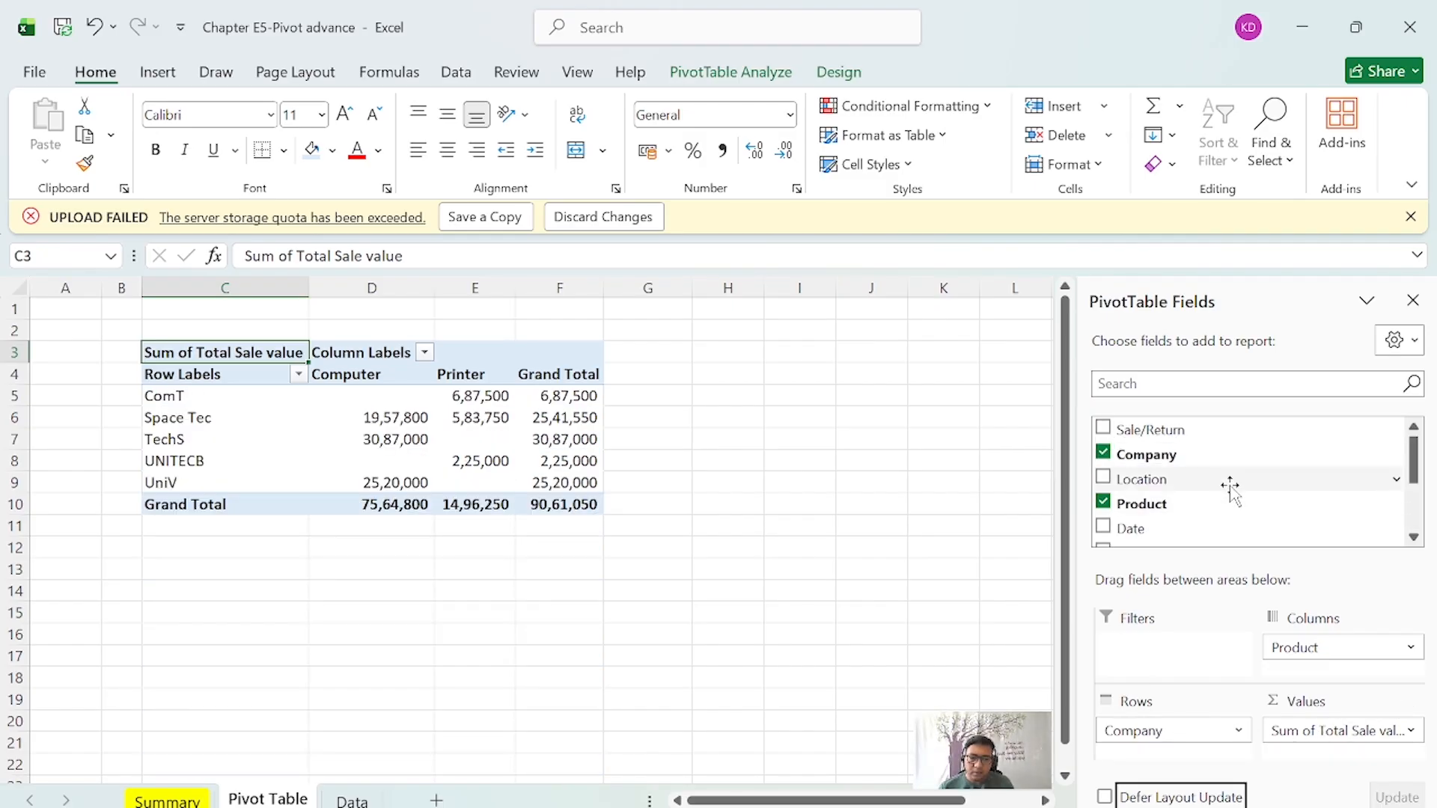
left_click_drag(1156, 428, 1167, 727)
left_click_drag(1167, 479, 1221, 757)
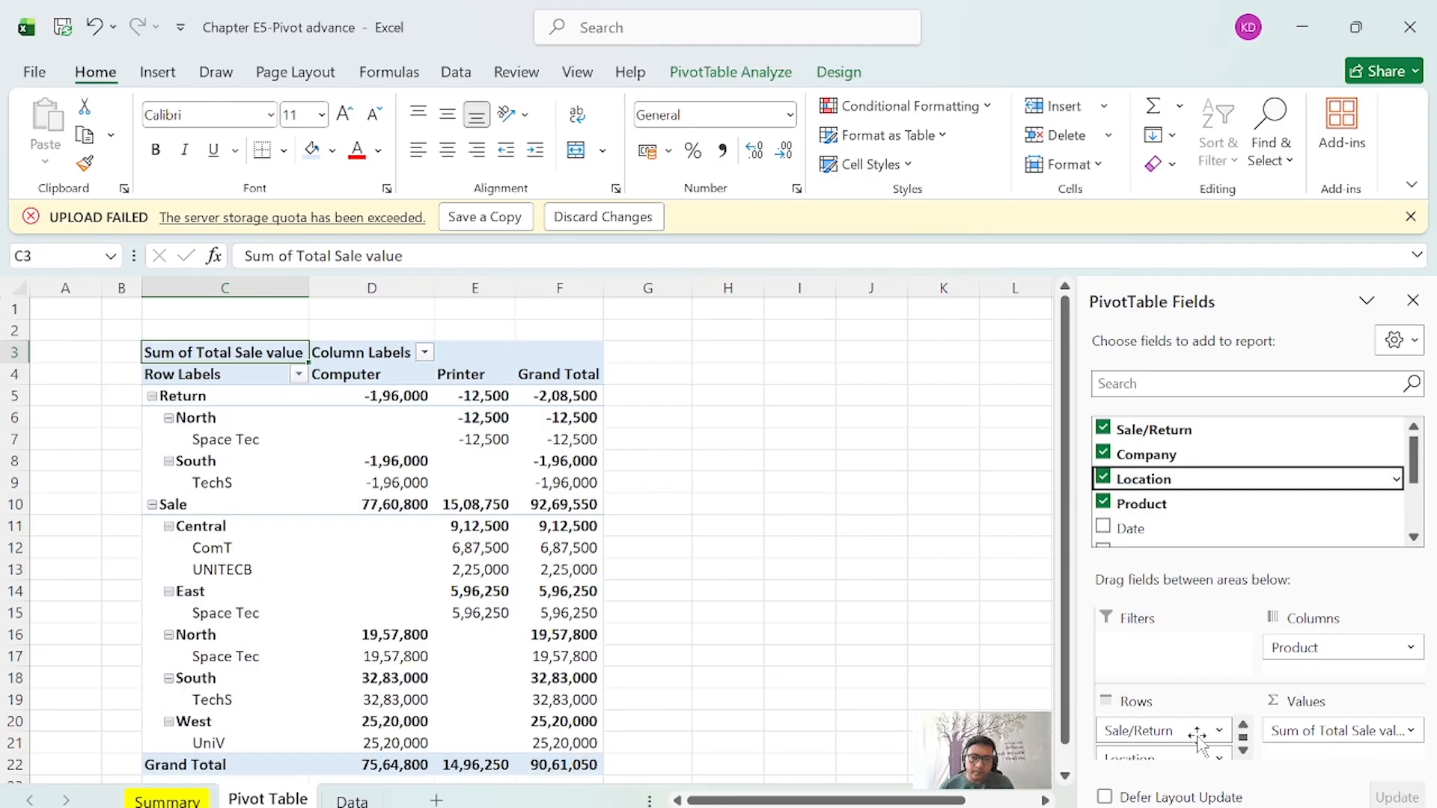
Enable the Classic PivotTable layout in the pivot table's display options.
right_click(249, 420)
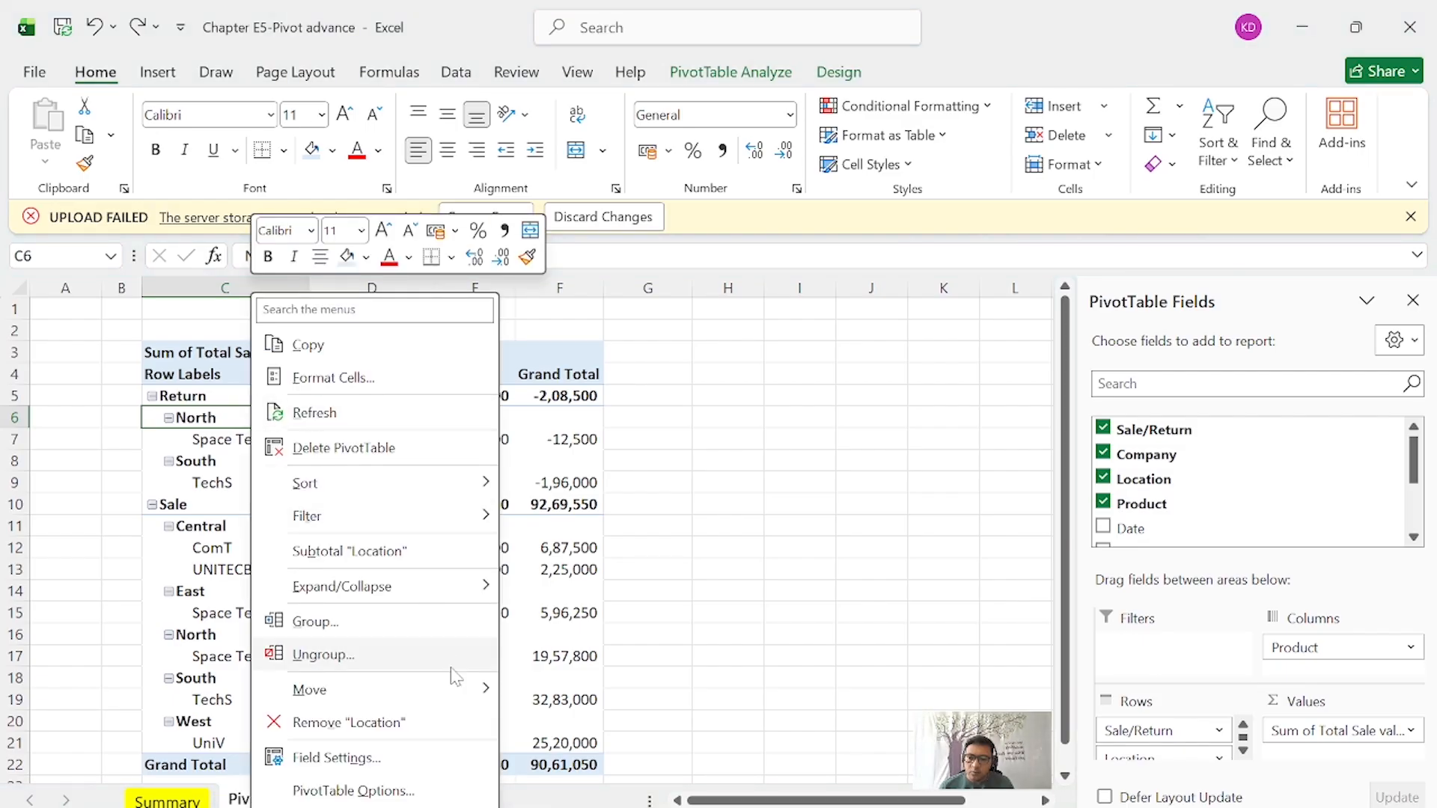
left_click(449, 790)
left_click(603, 362)
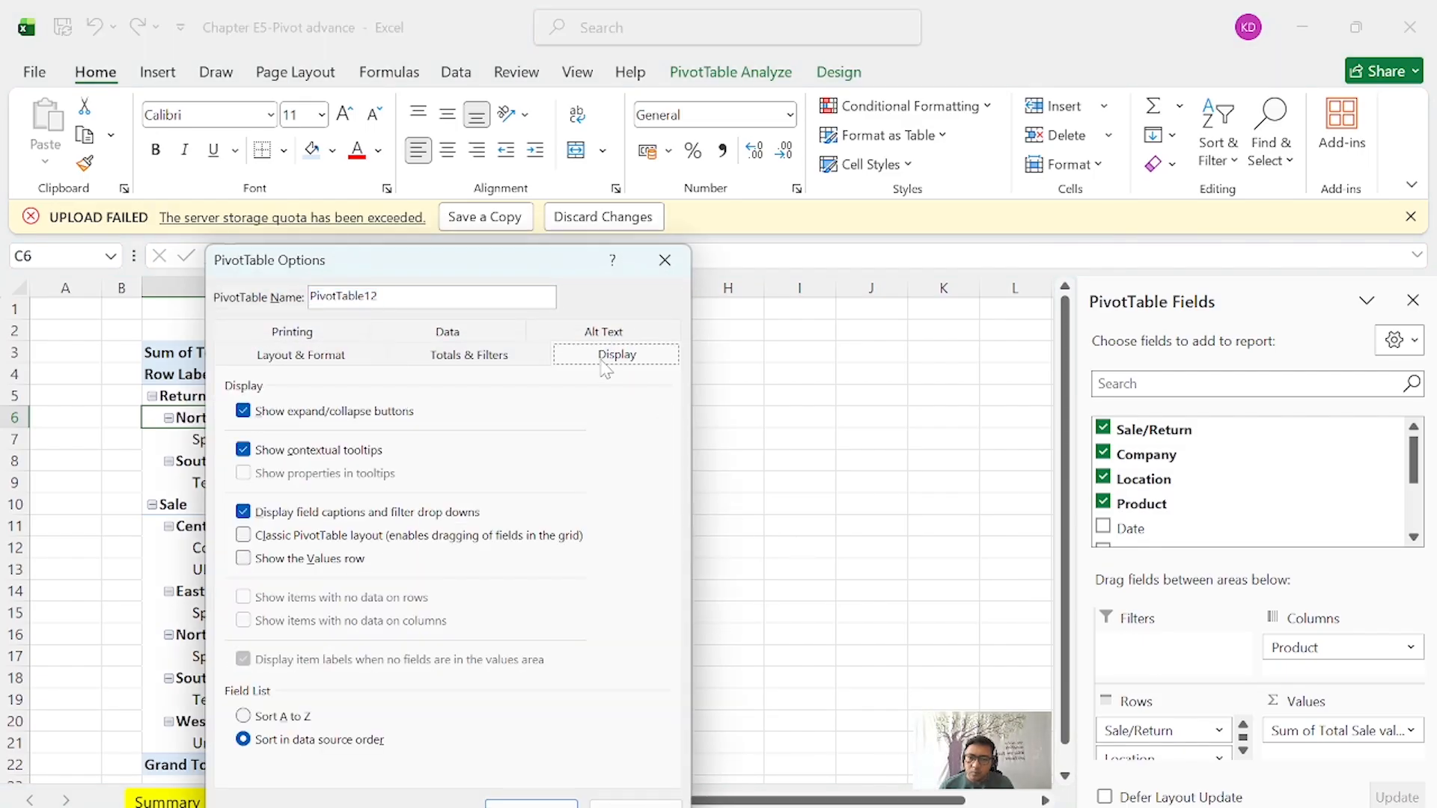
left_click(243, 535)
key("Return")
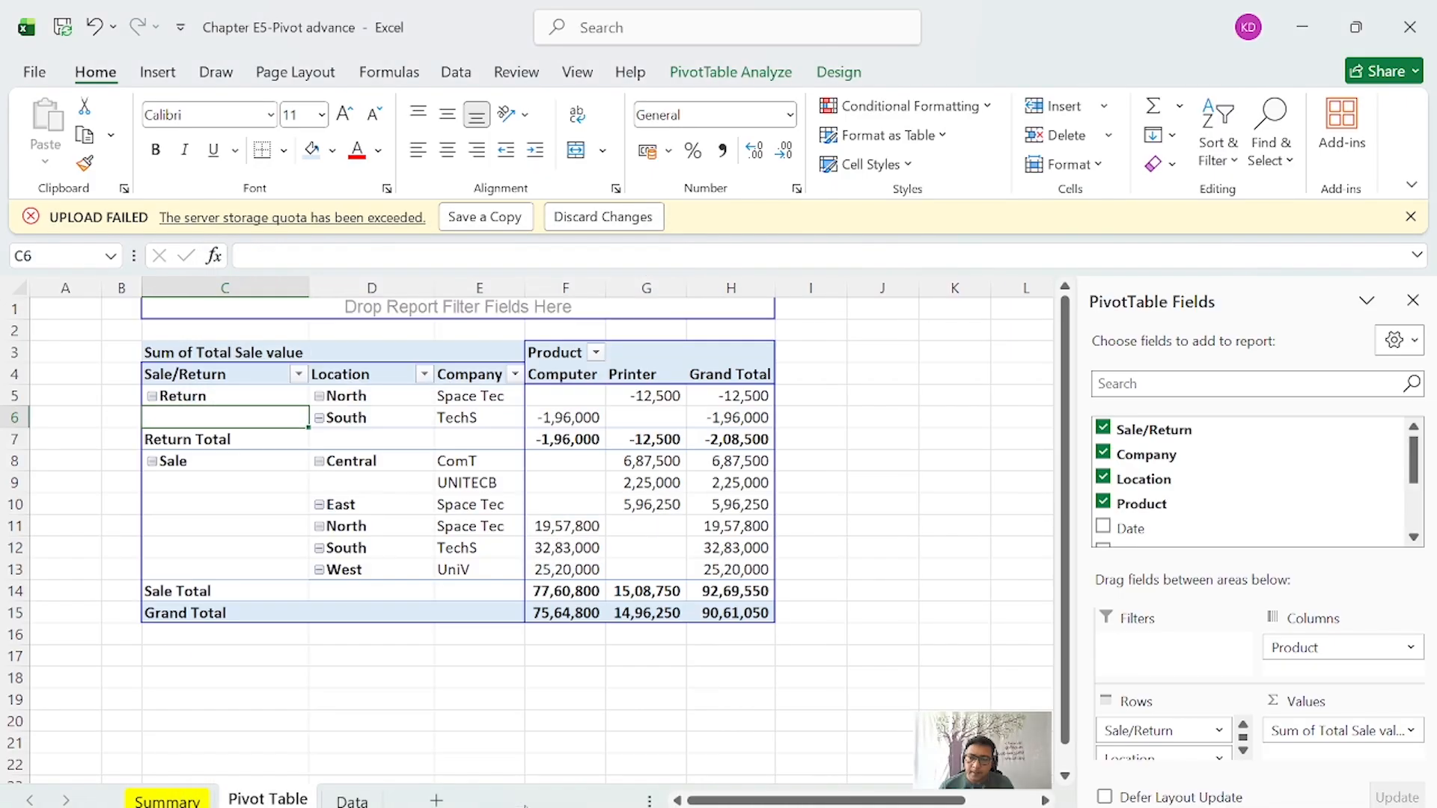
Remove the Sale/Return subtotals from the pivot table.
left_click(289, 437)
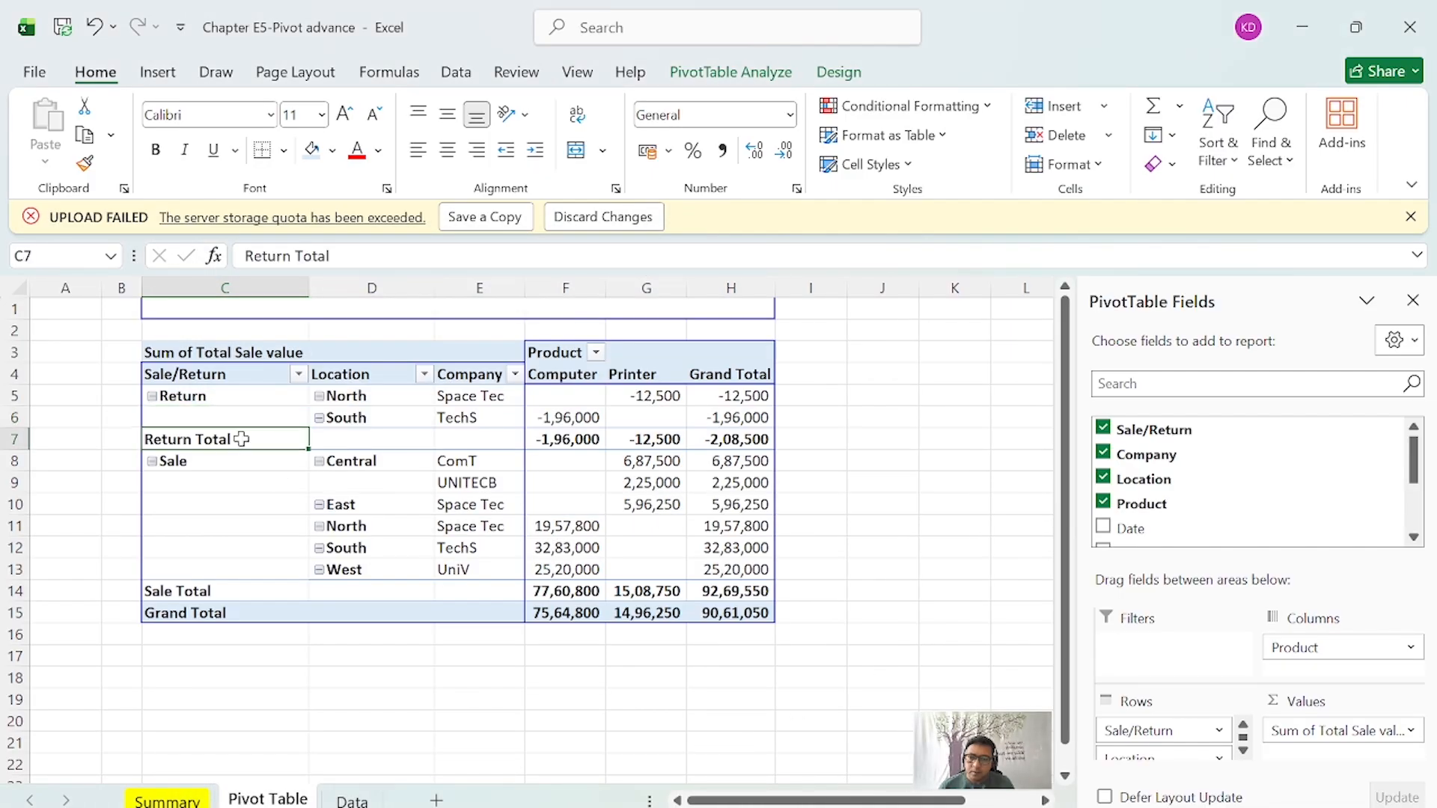
right_click(244, 446)
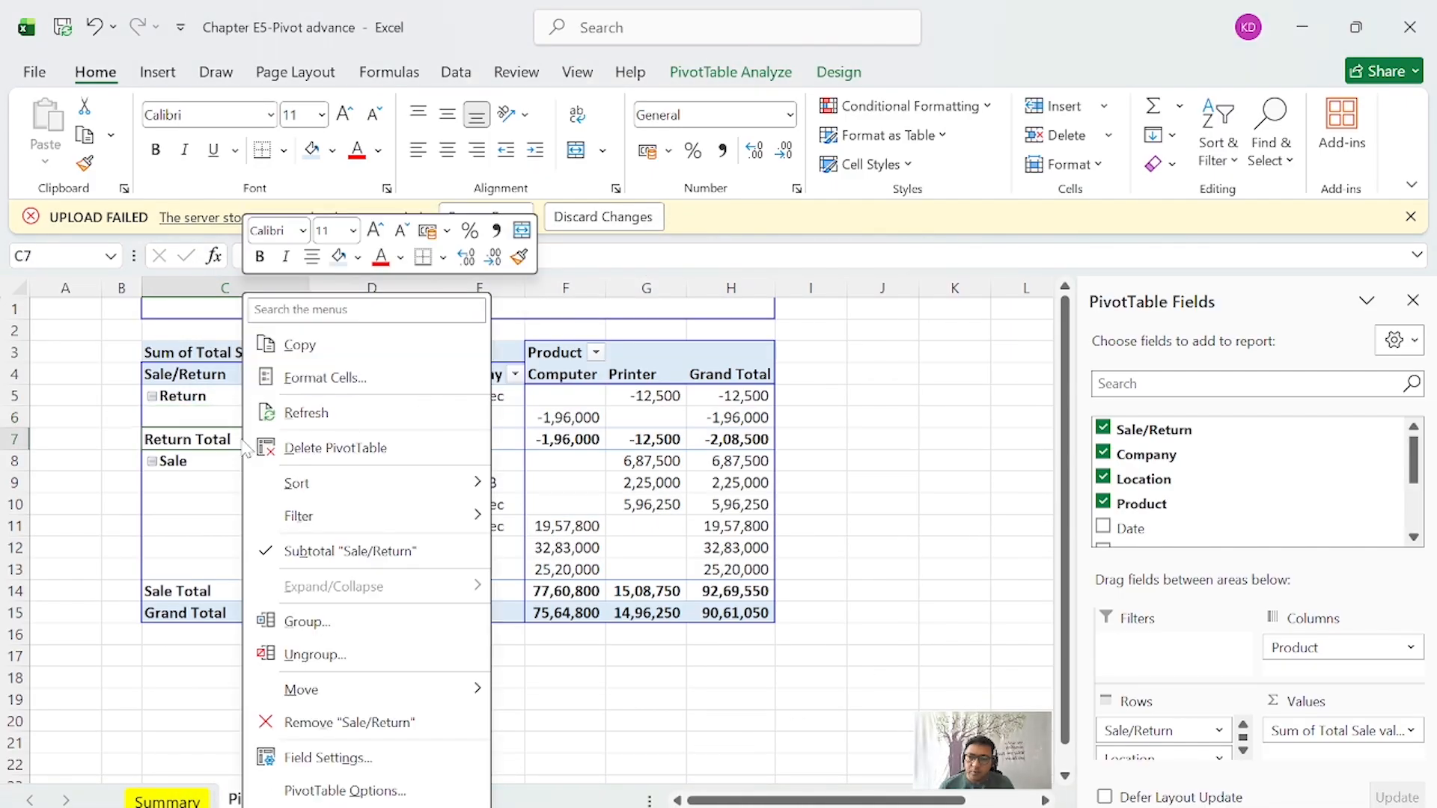
left_click(335, 560)
left_click(565, 417)
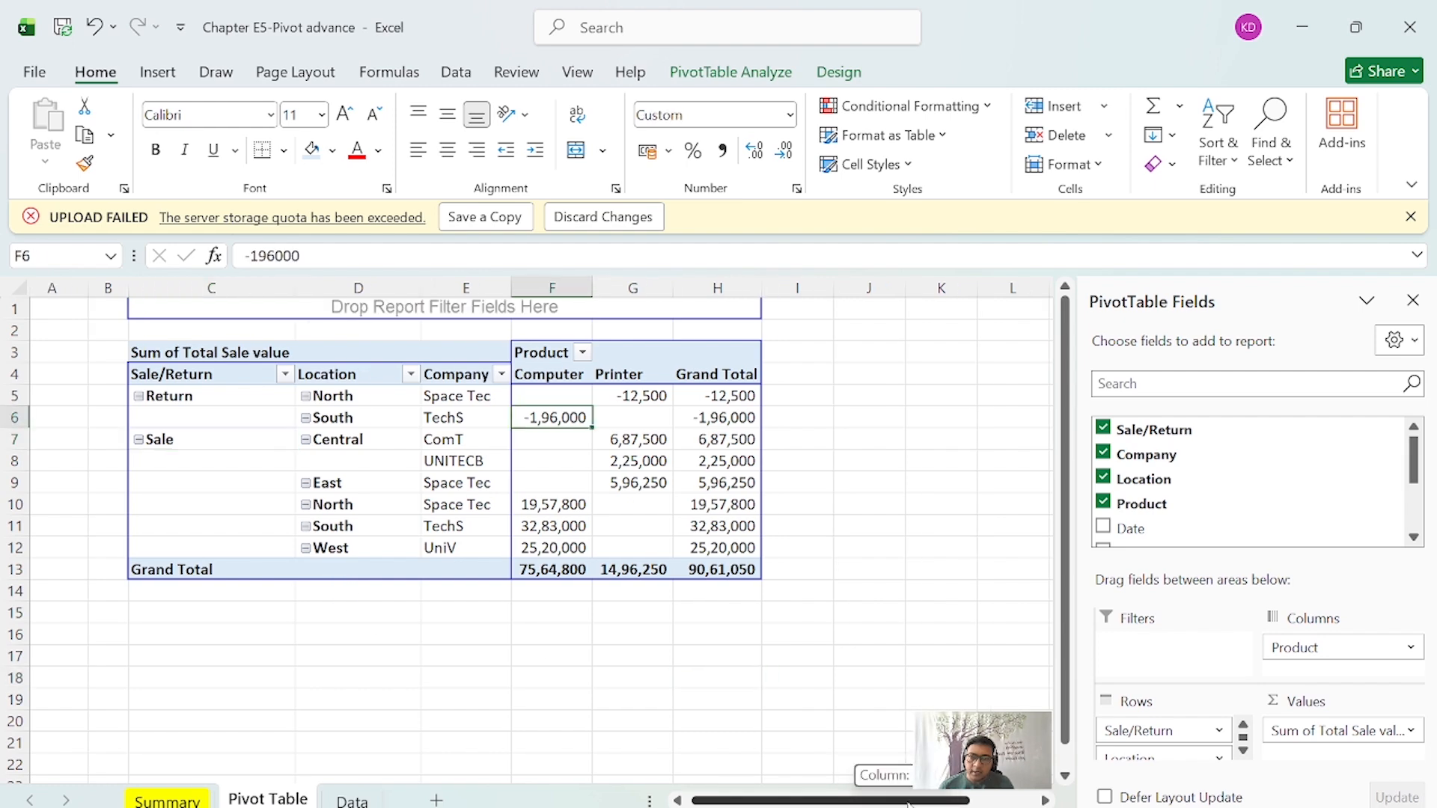
Insert slicers for Sale/Return, Company and Location, and shorten the Location slicer to fit its five items.
left_click(700, 73)
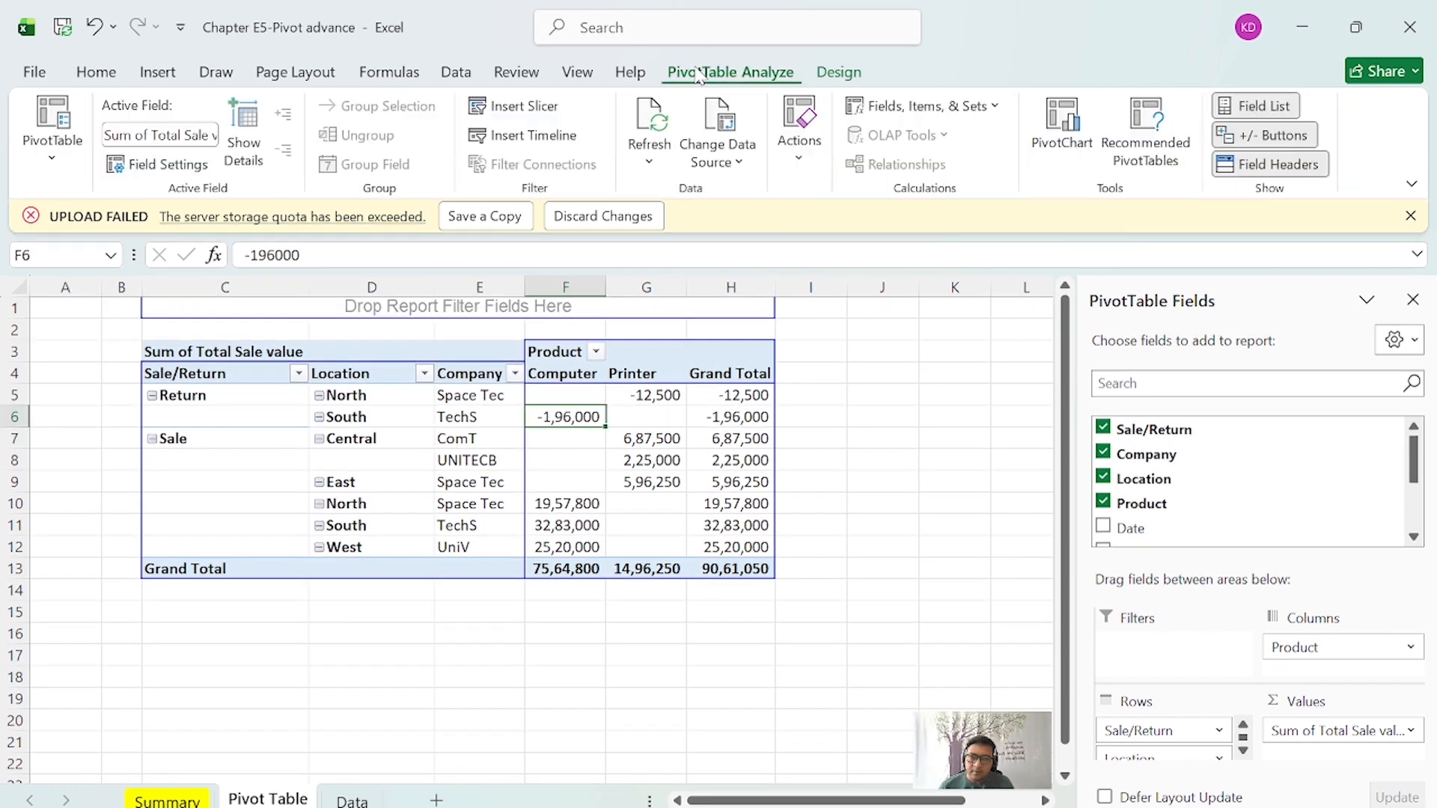
left_click(526, 105)
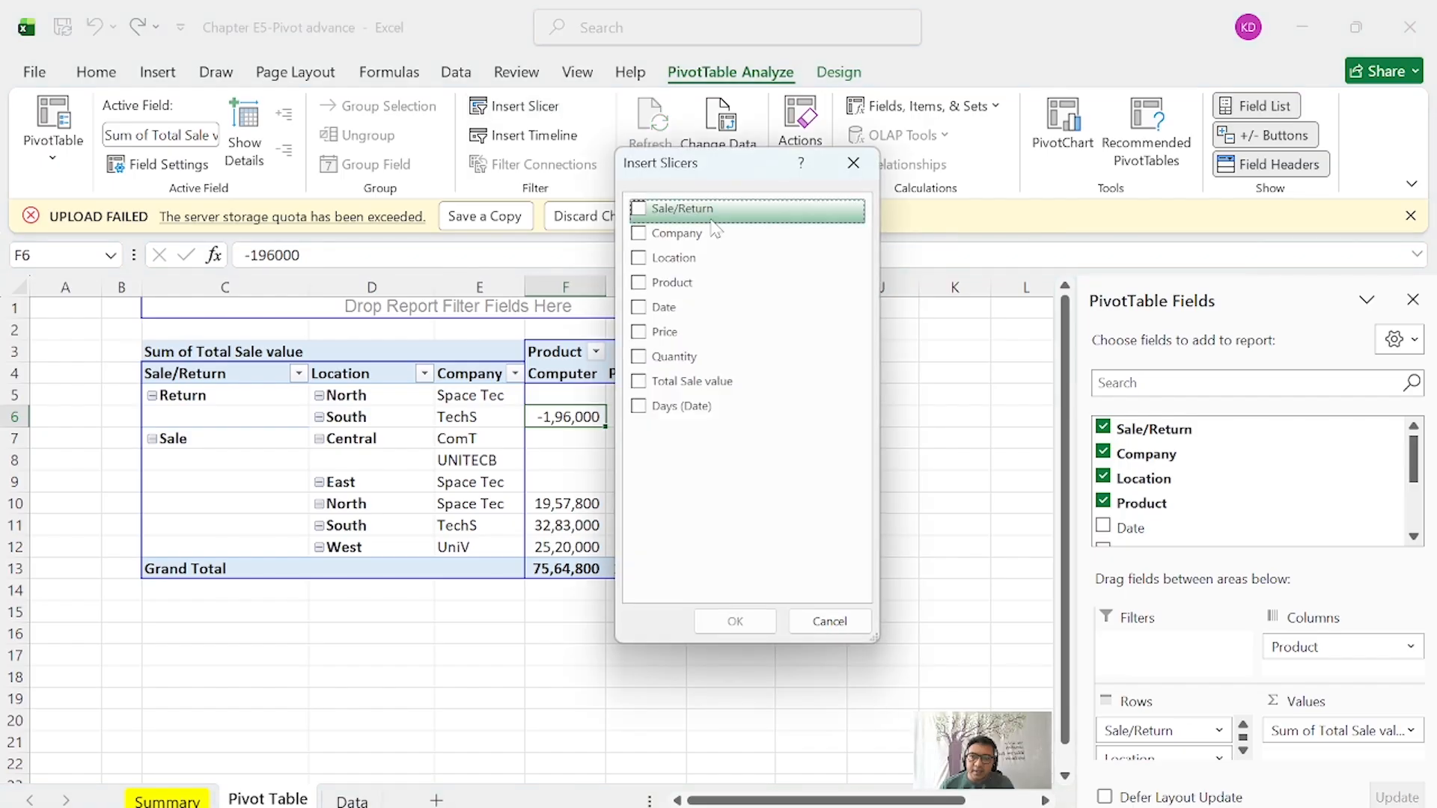
left_click(717, 211)
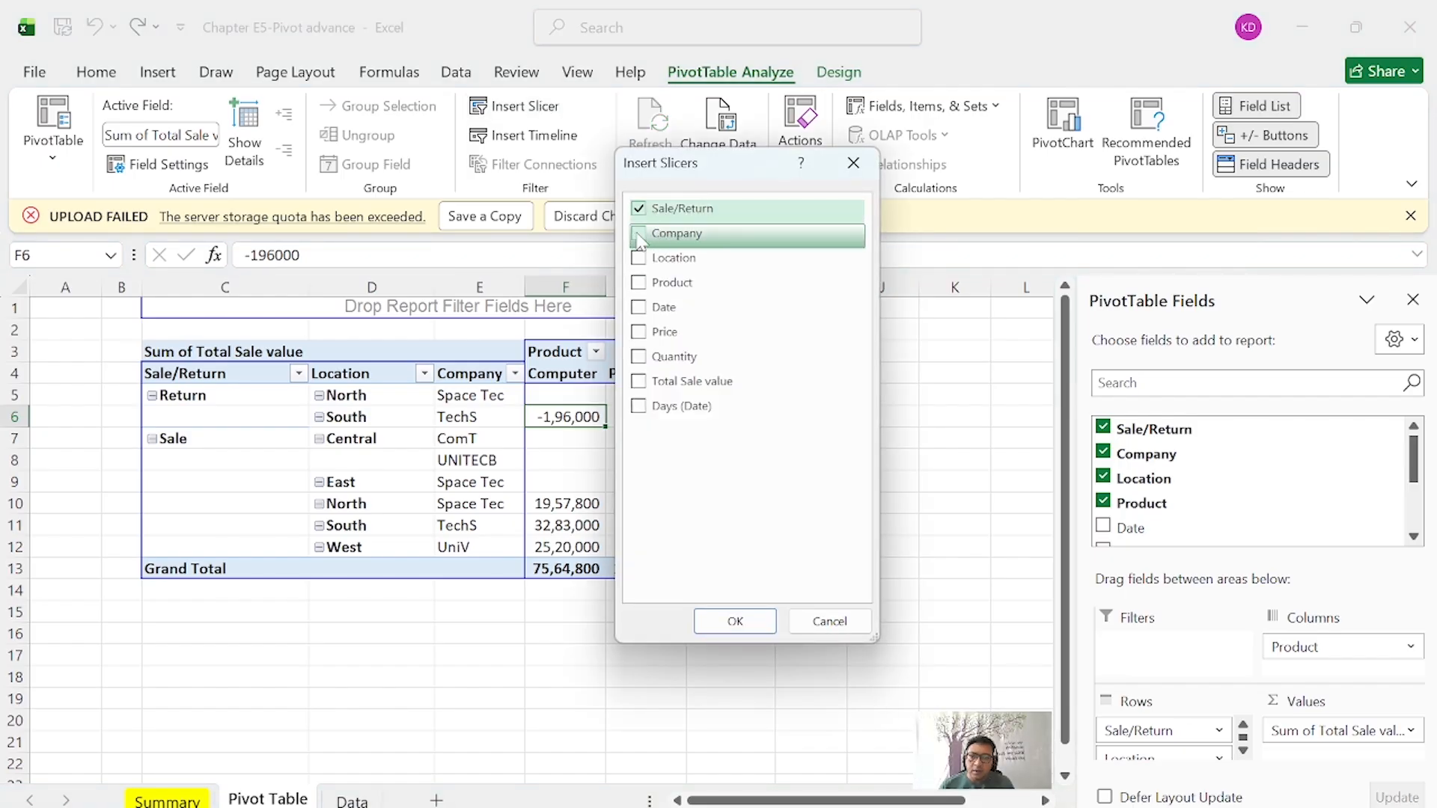
left_click(639, 234)
left_click(640, 258)
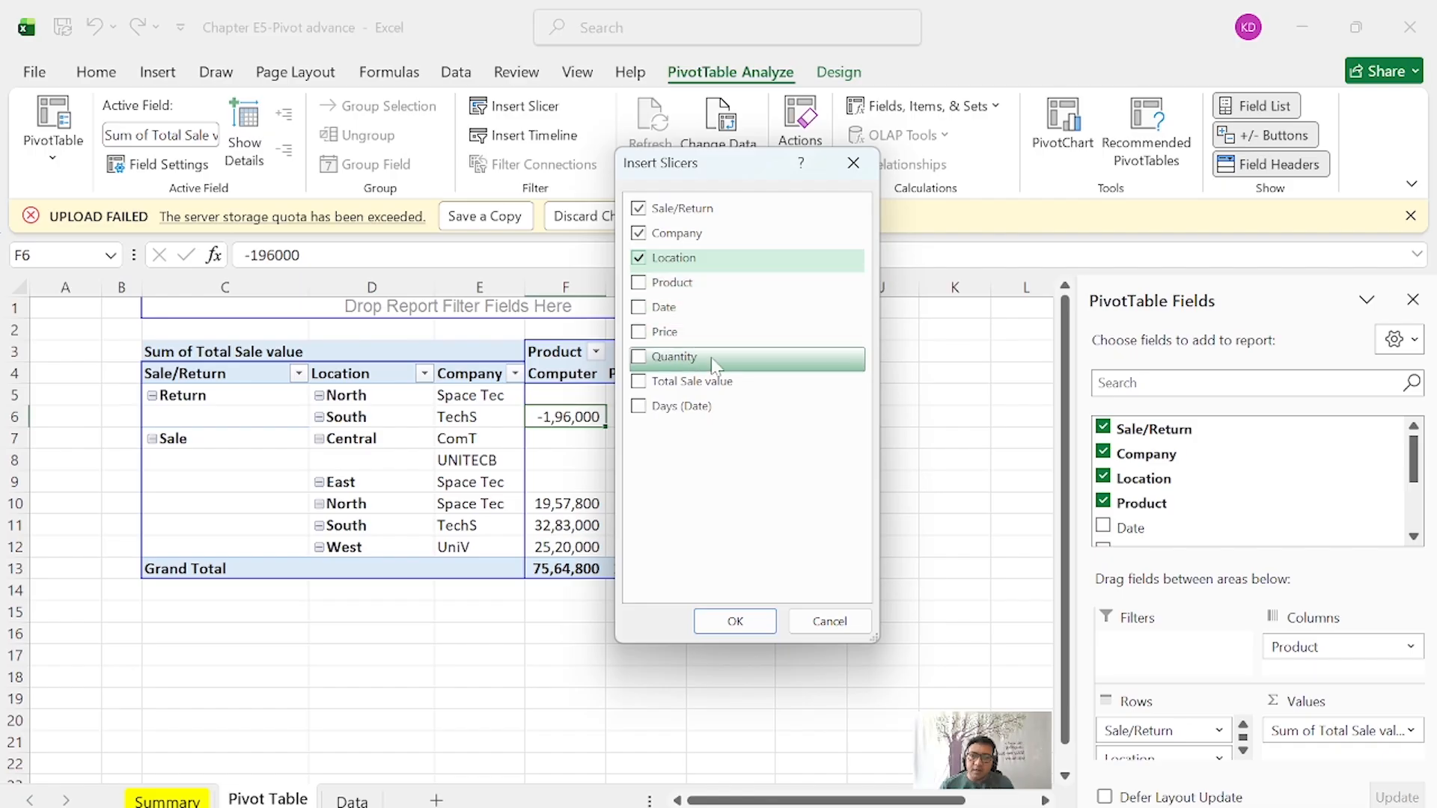
left_click(758, 630)
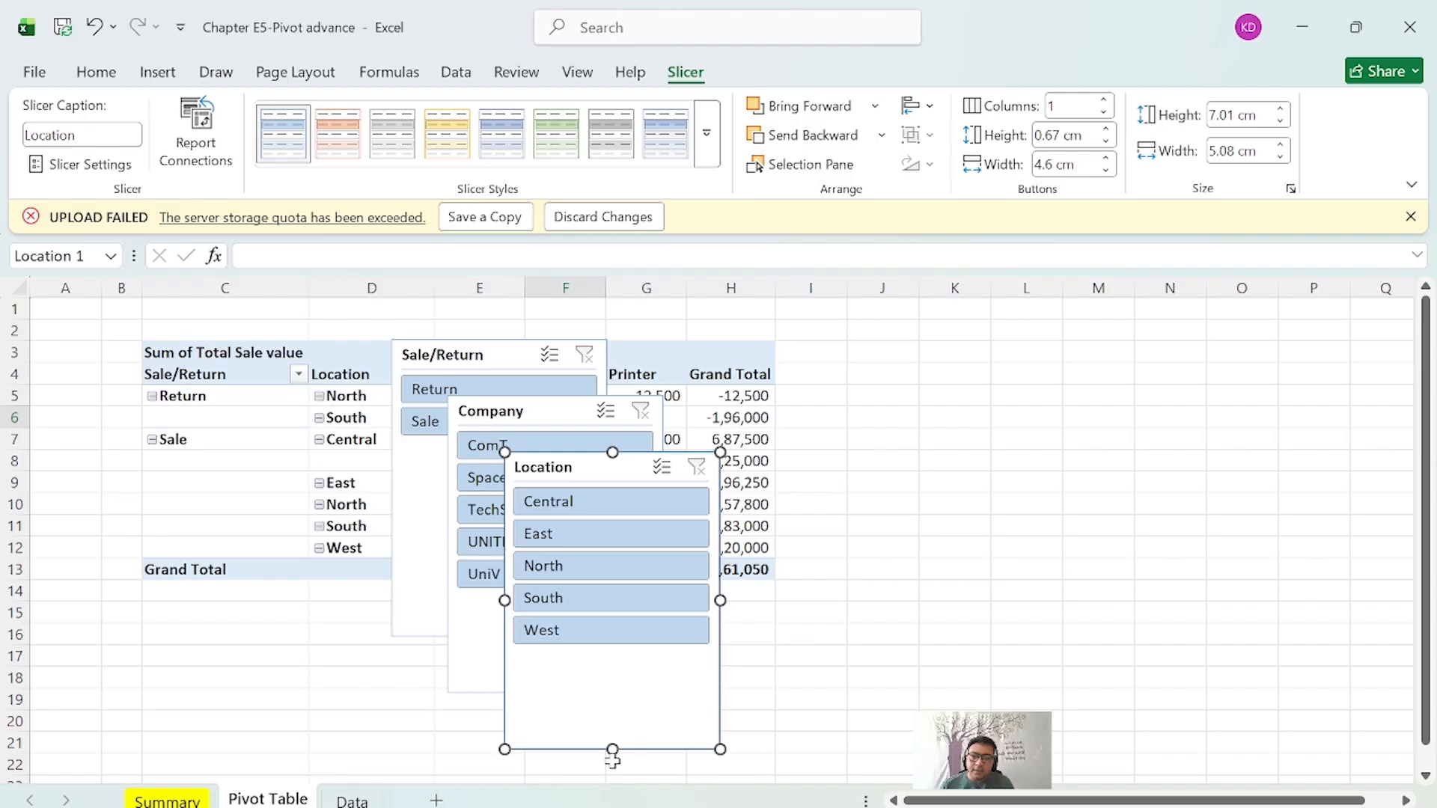
left_click_drag(612, 750, 597, 658)
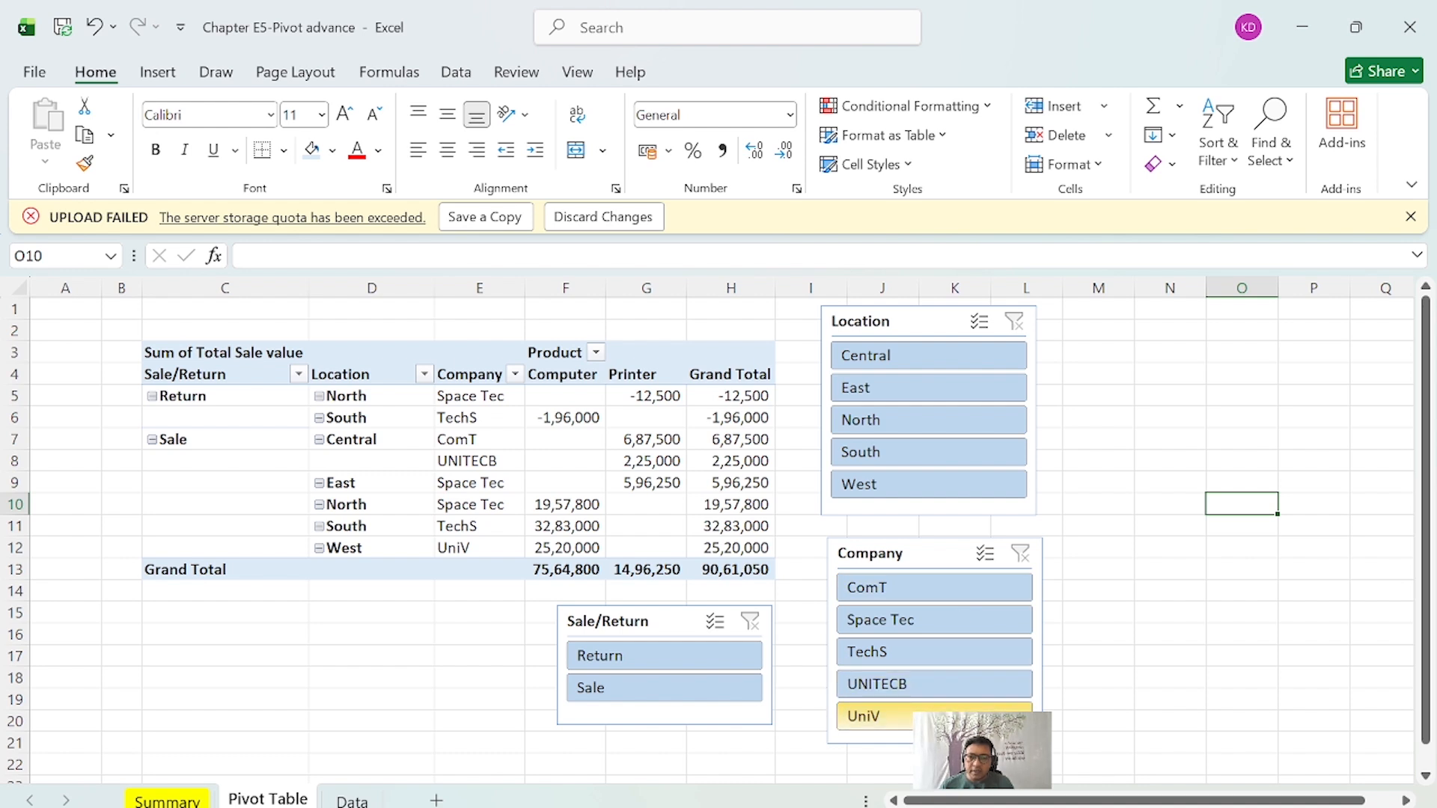
Filter the pivot table with the Location slicer to Central, to East, and to Central and East together.
left_click(924, 368)
left_click(376, 396)
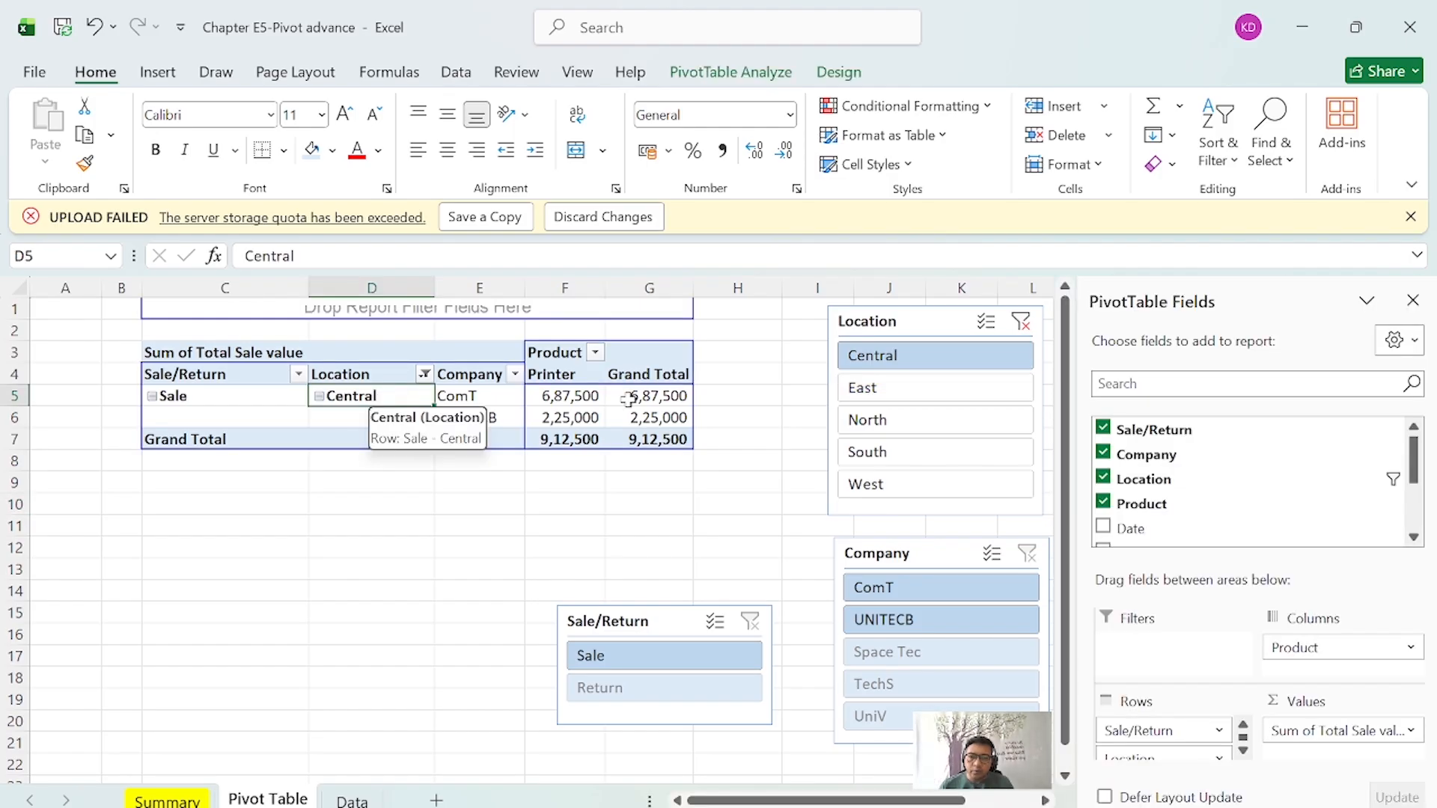
left_click(883, 392)
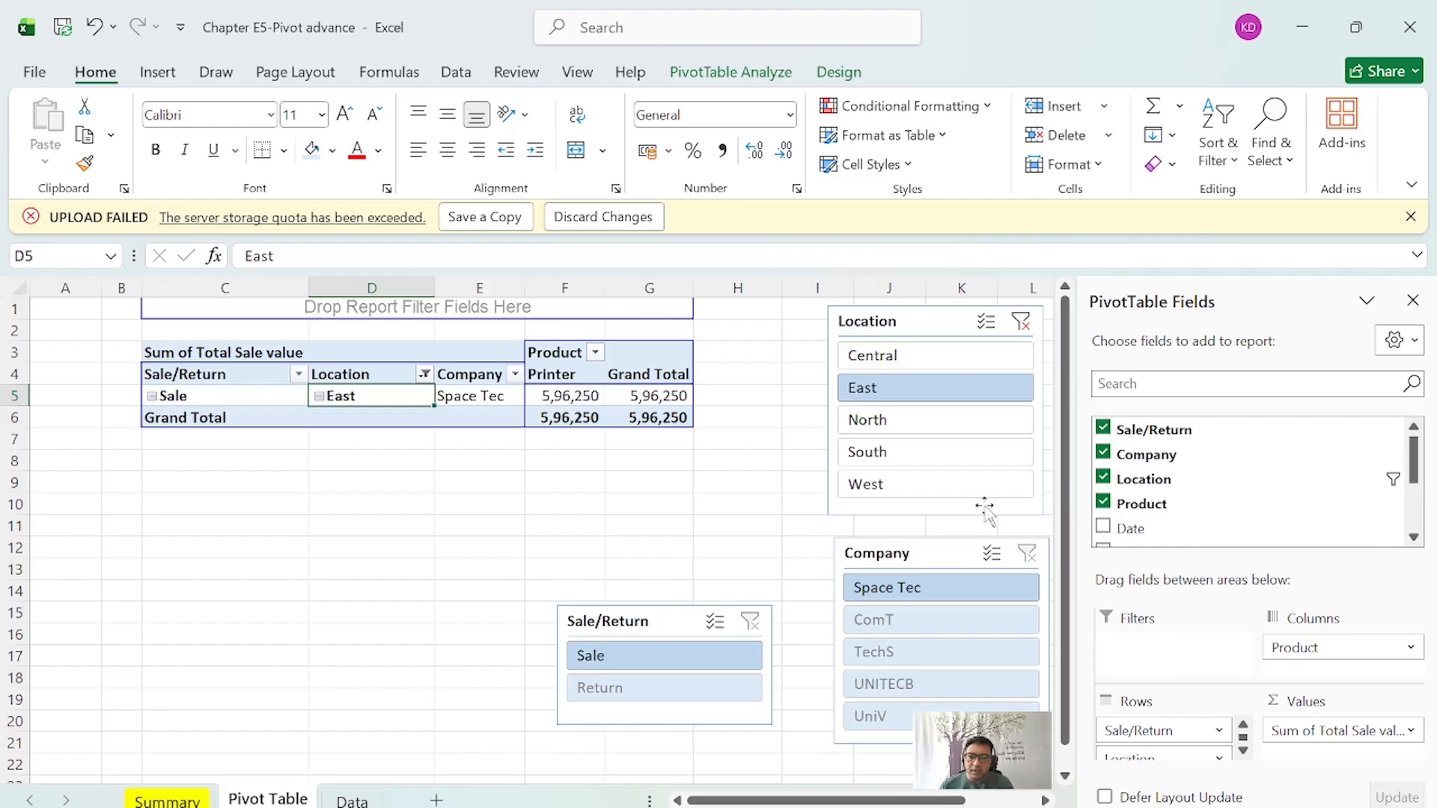
left_click(912, 360)
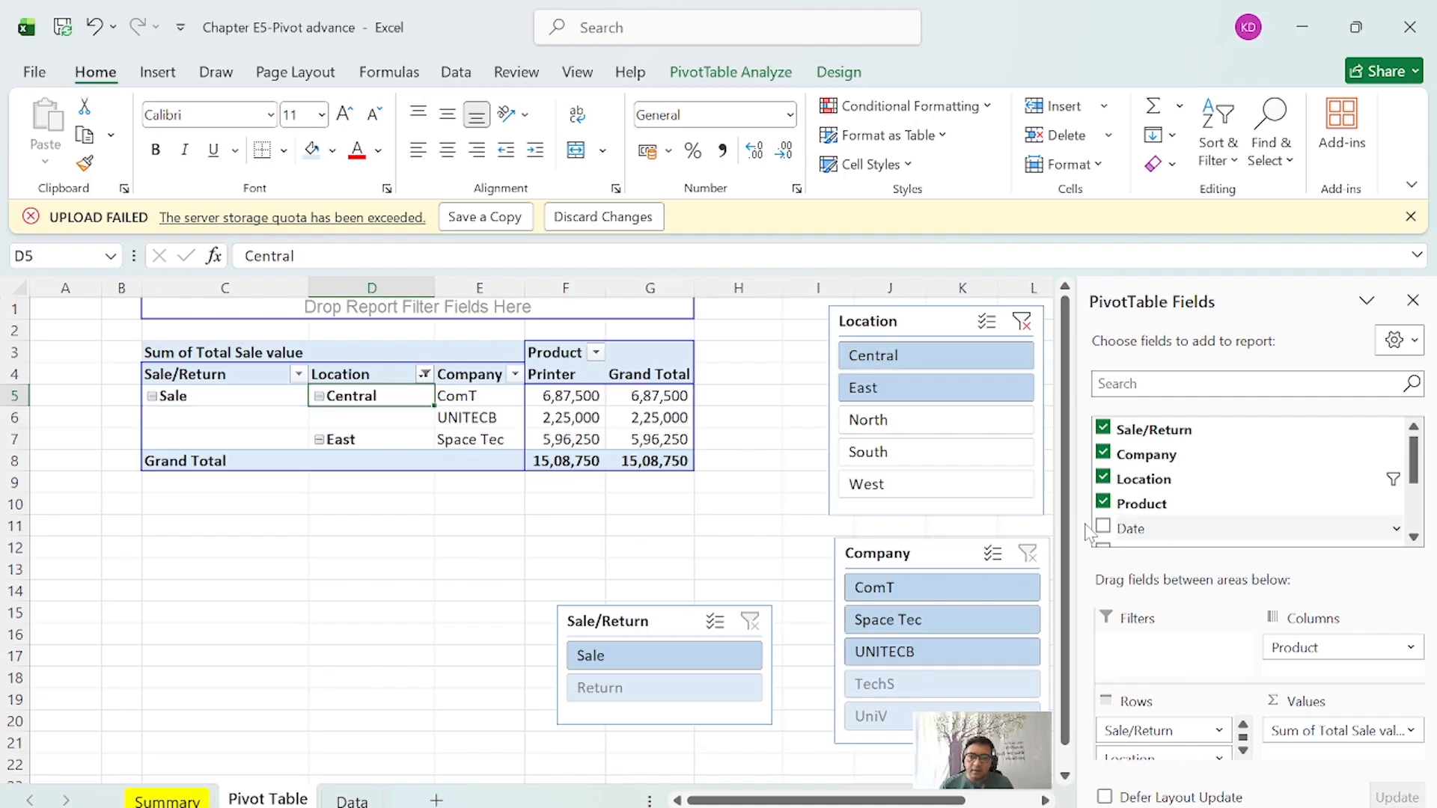
Try the Company slicer on Space Tec and UNITECB, and set the Sale/Return slicer to Return.
left_click(919, 621)
left_click(908, 650)
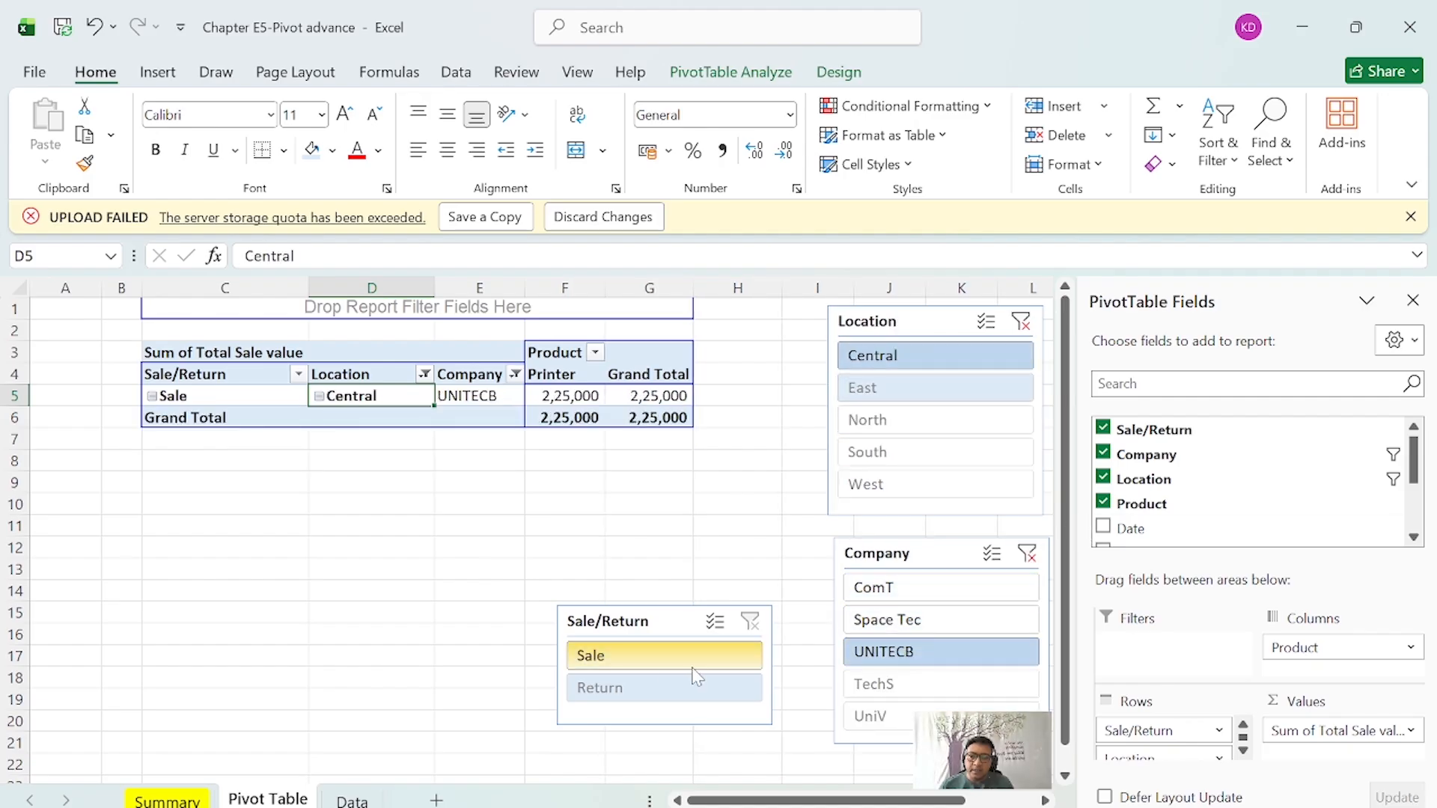
left_click(666, 688)
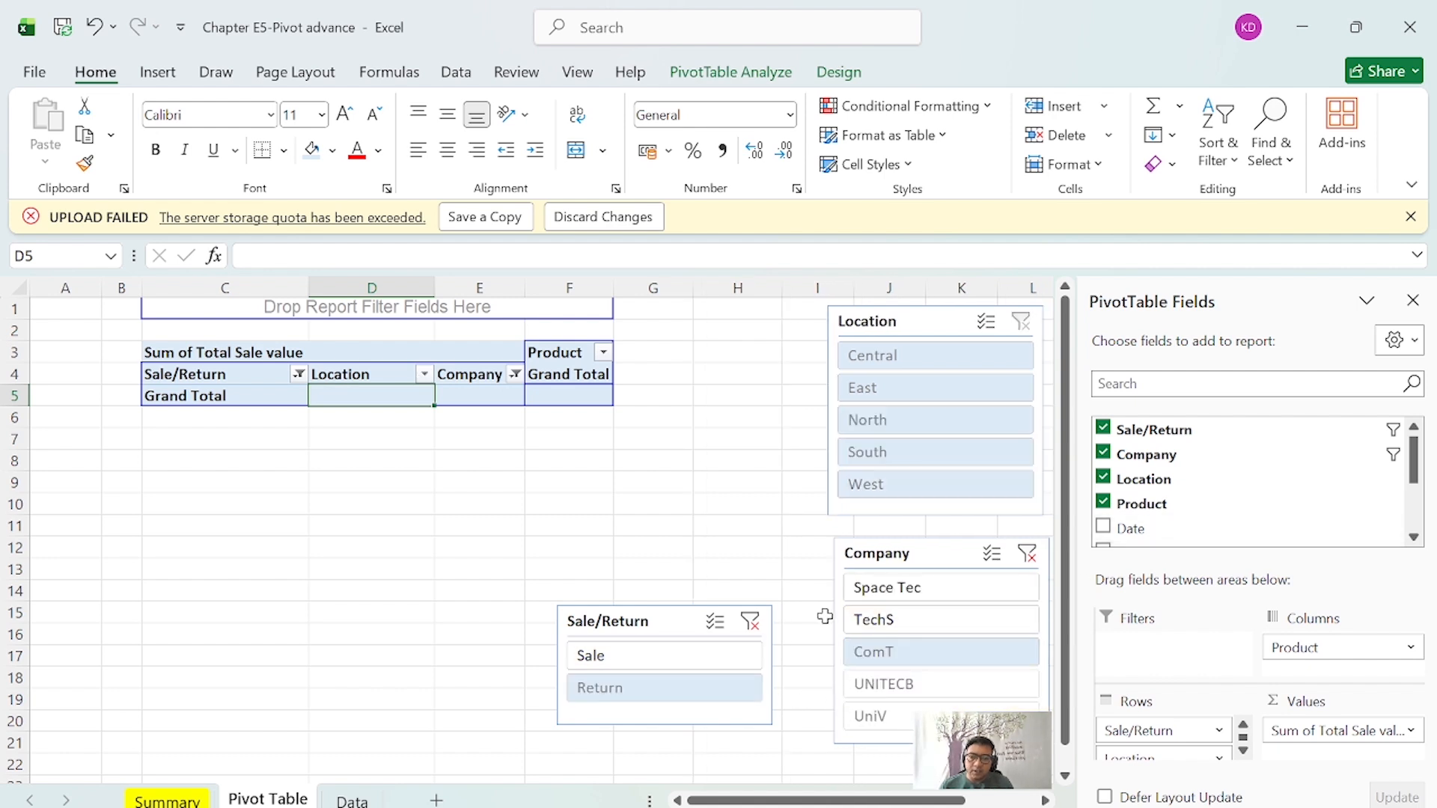
Clear the Sale/Return and Company slicer filters, and go back to the Summary sheet.
left_click(749, 622)
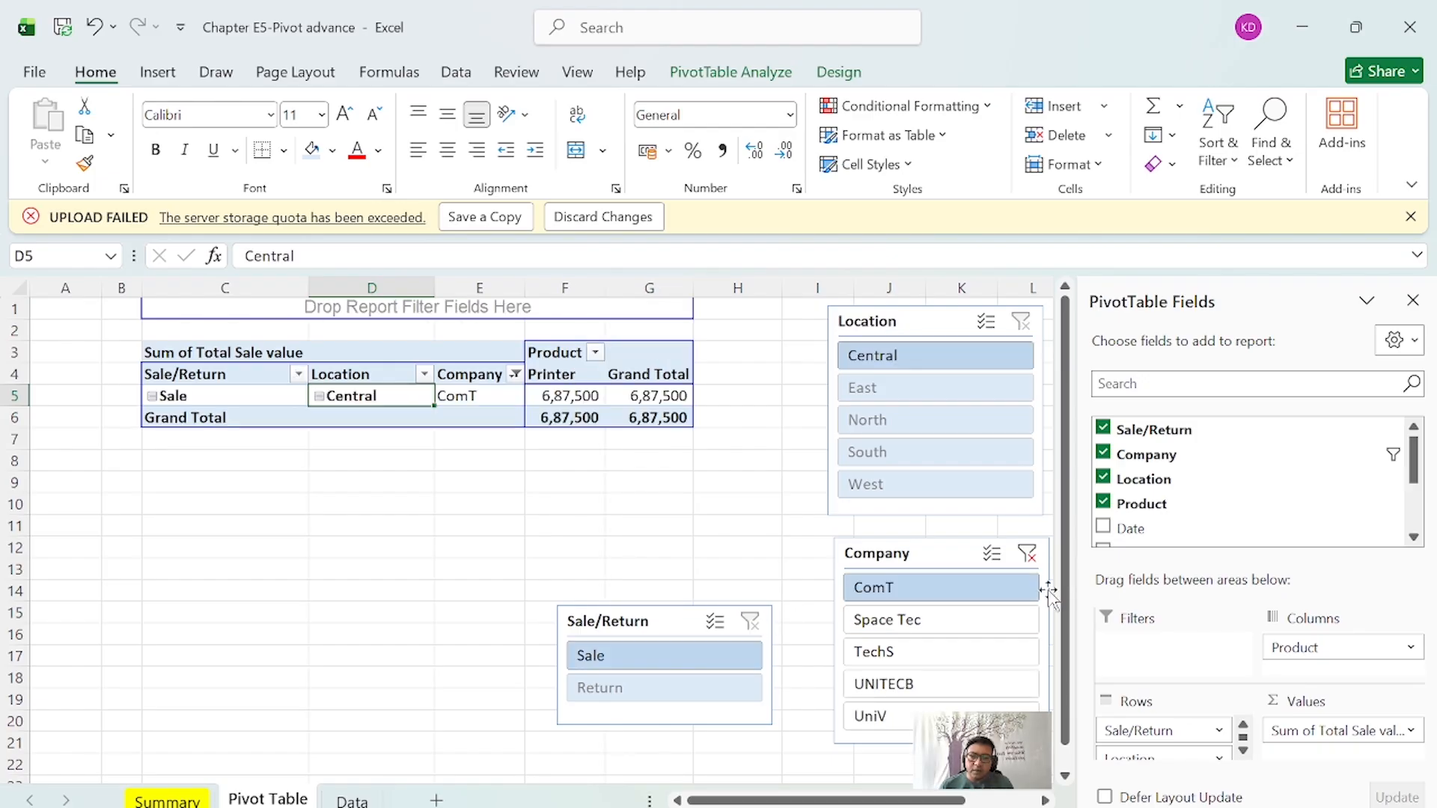
left_click(1027, 553)
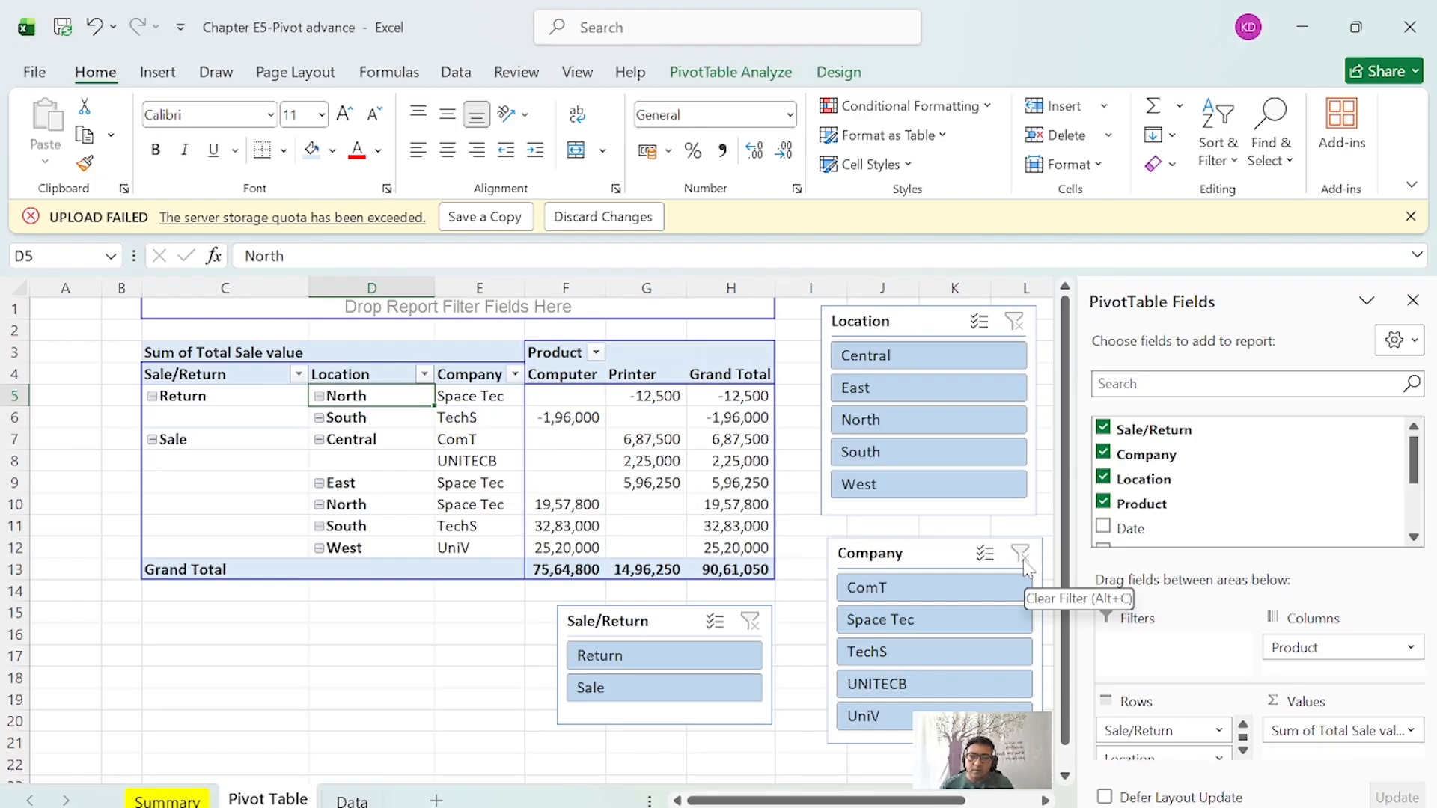
left_click(290, 696)
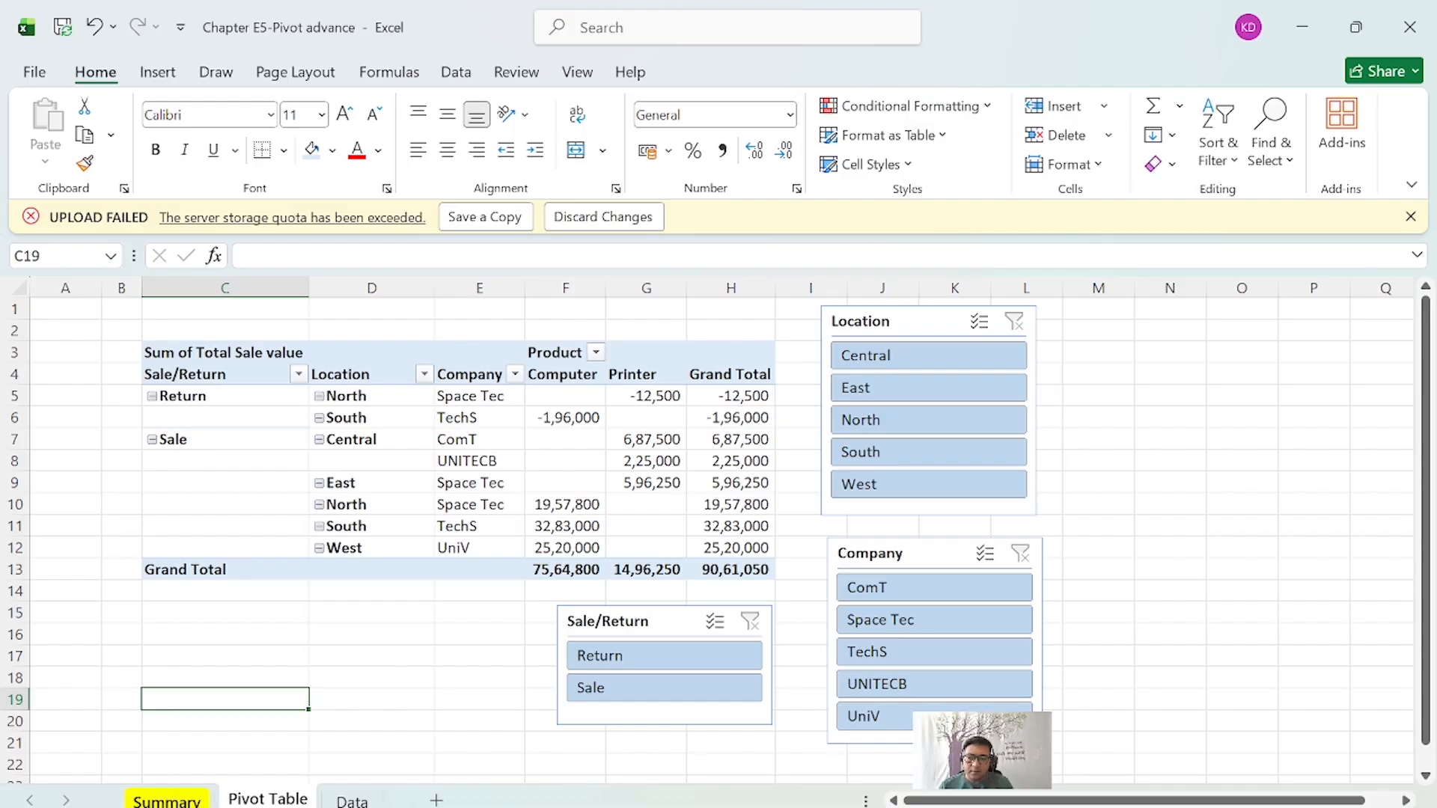
key("ctrl+Page_Up")
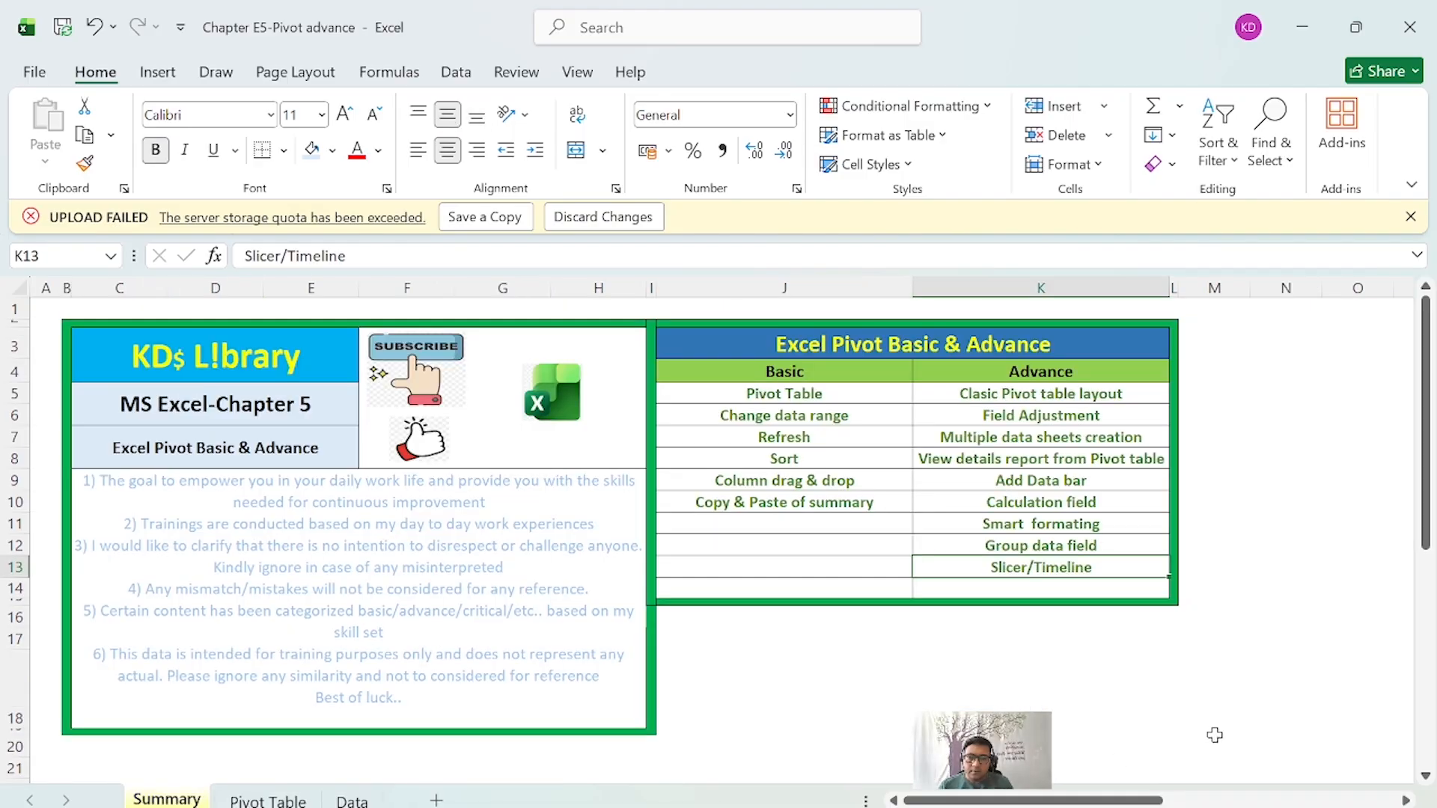